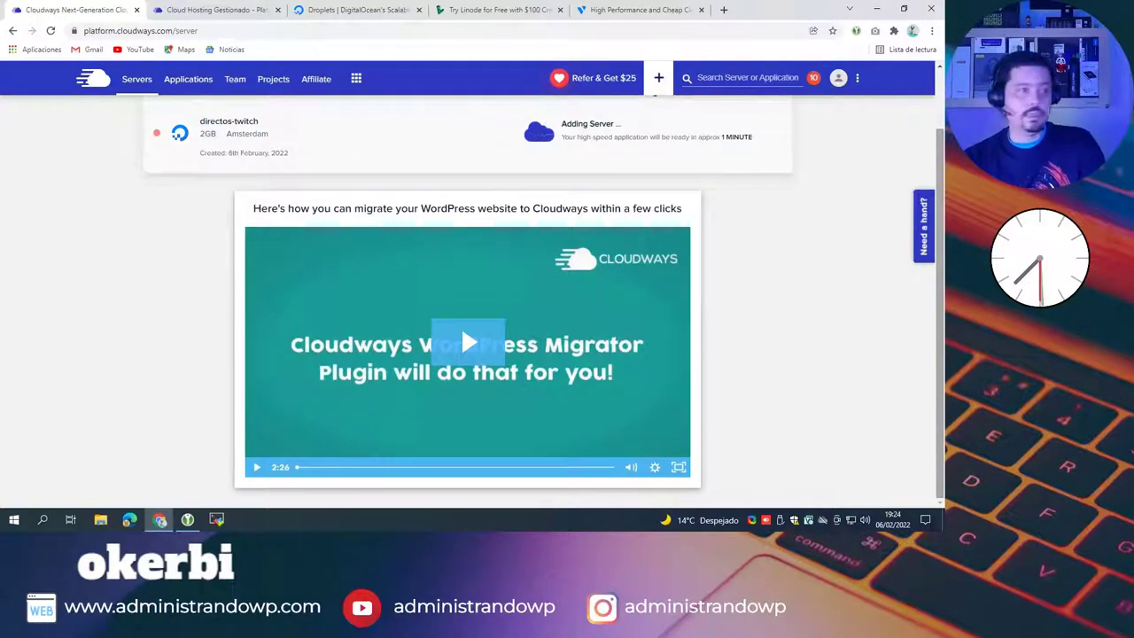
# Step: Glance over the Cloud Hosting, DigitalOcean Droplets and Linode tabs, then return to Cloudways
pyautogui.click(195, 10)
pyautogui.click(322, 13)
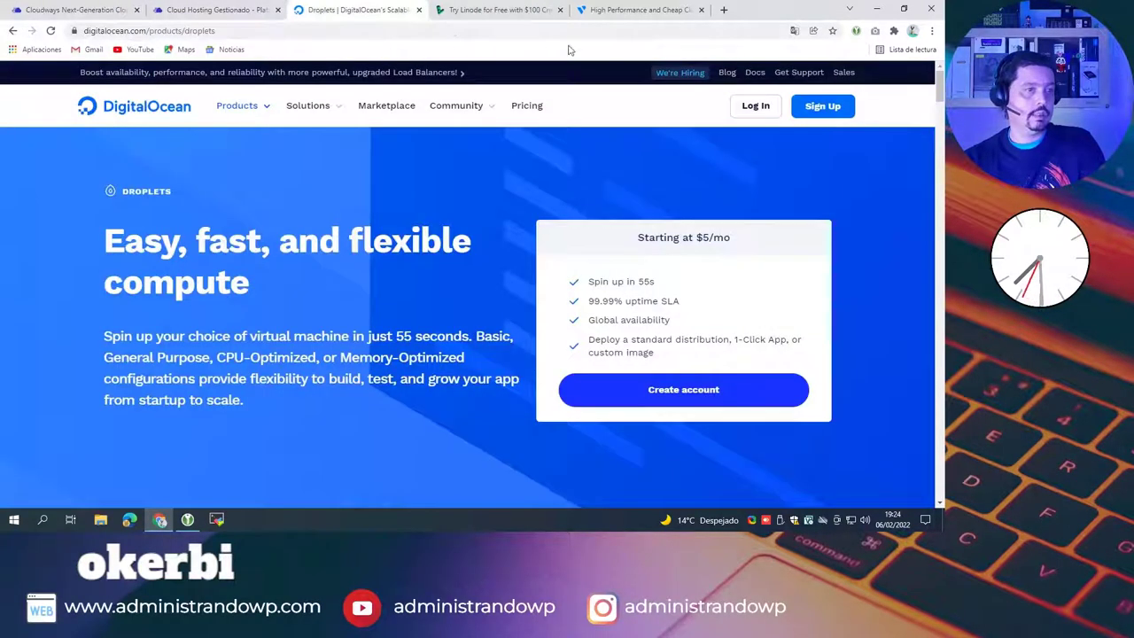
pyautogui.click(497, 11)
pyautogui.click(93, 11)
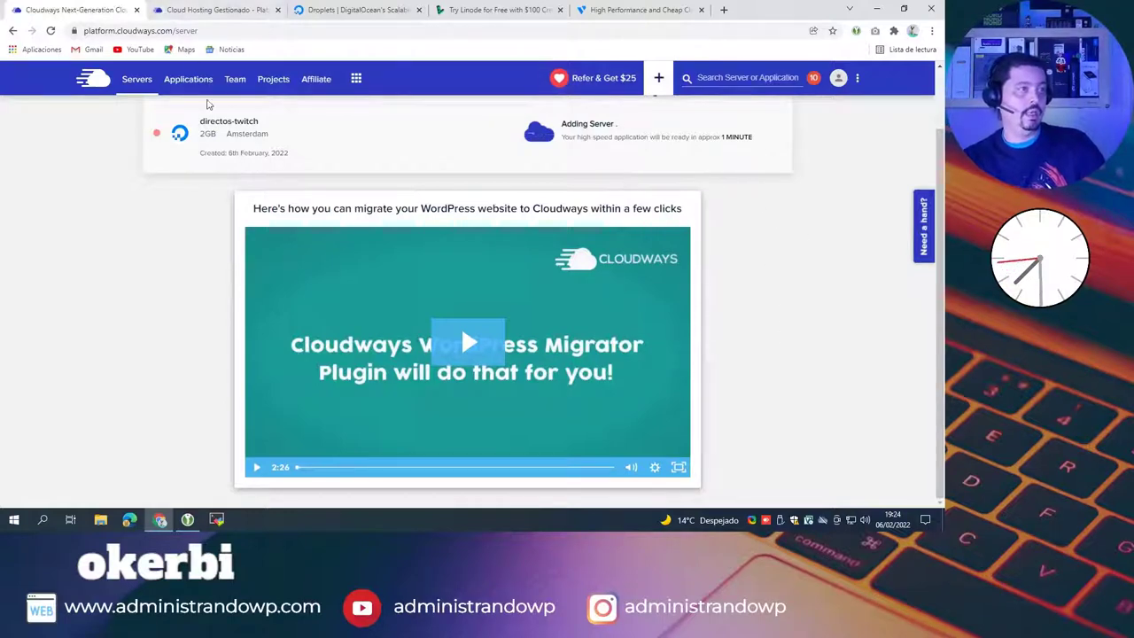
# Step: Visit the Applications list, then go back to the server list where directos-twitch is running
pyautogui.click(186, 81)
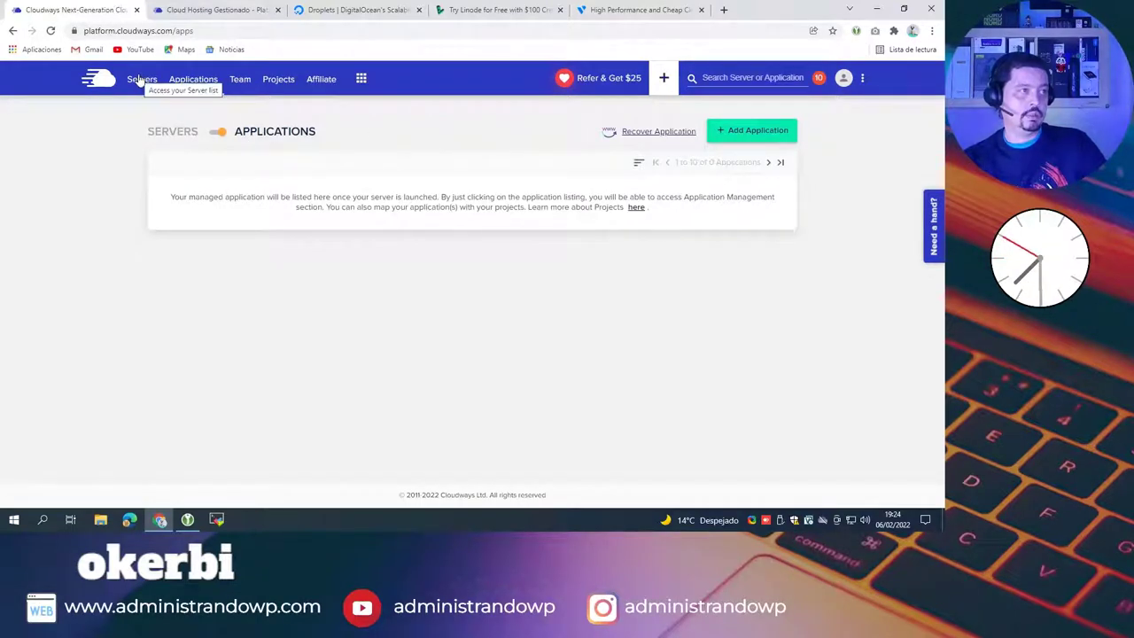
pyautogui.click(186, 11)
pyautogui.click(109, 11)
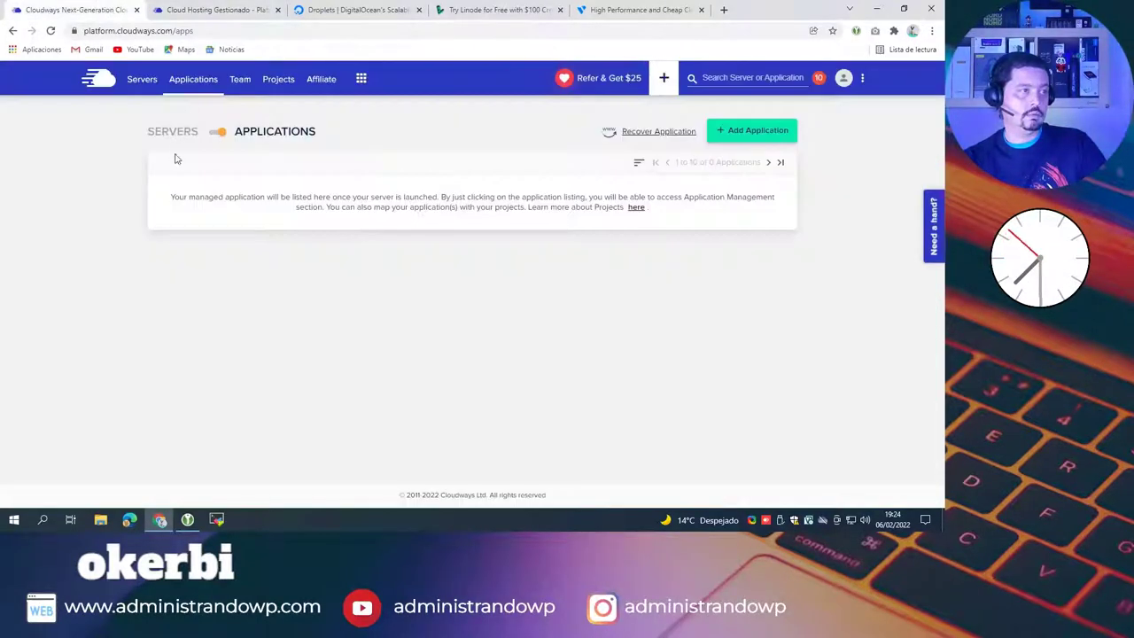
pyautogui.click(135, 80)
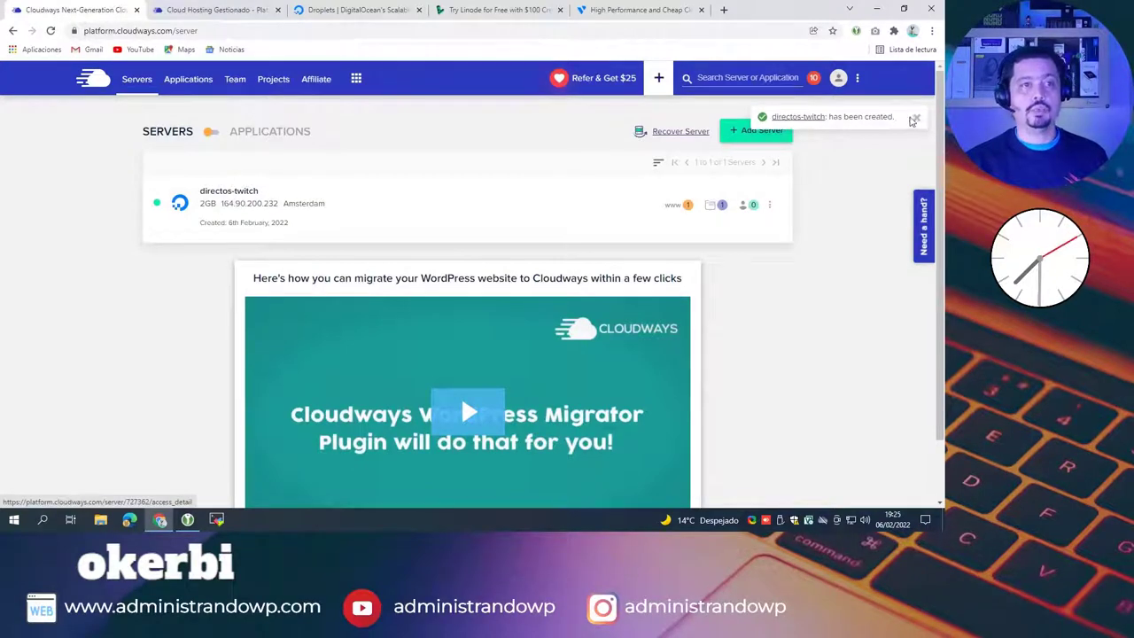
# Step: Dismiss the server-created notice and open directos-twitch's details and Monitoring section
pyautogui.click(916, 117)
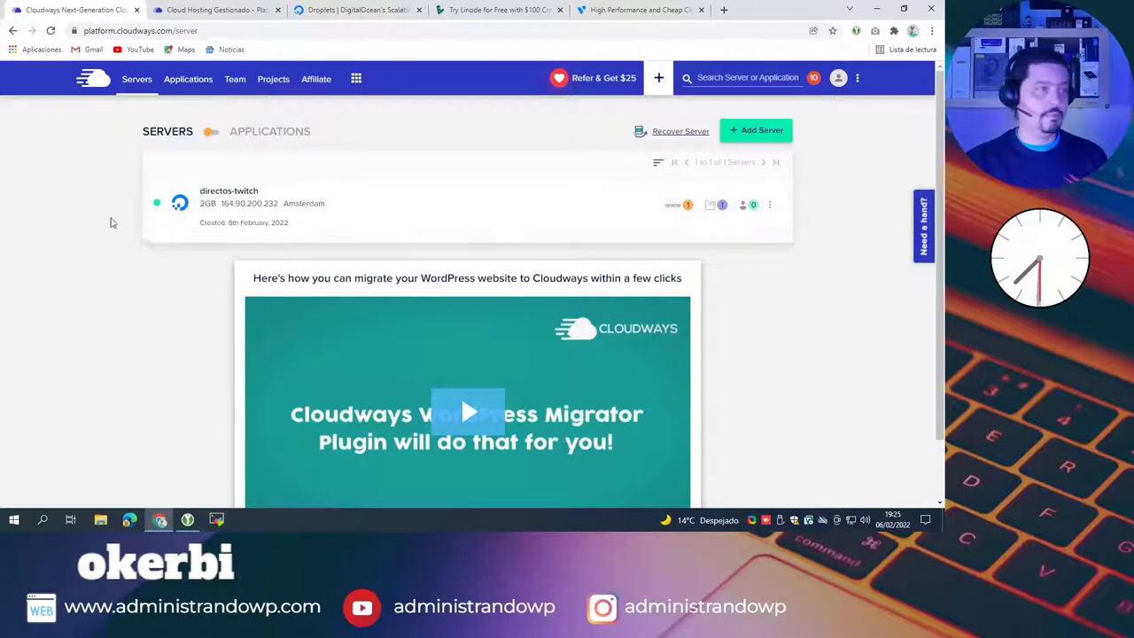
pyautogui.click(232, 191)
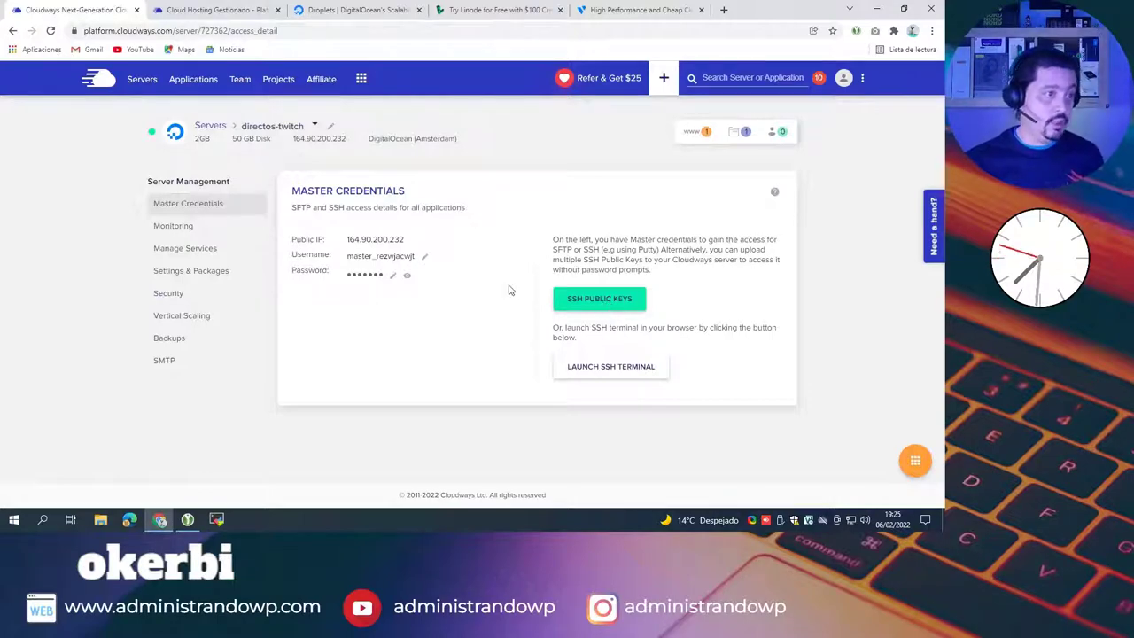
pyautogui.click(174, 228)
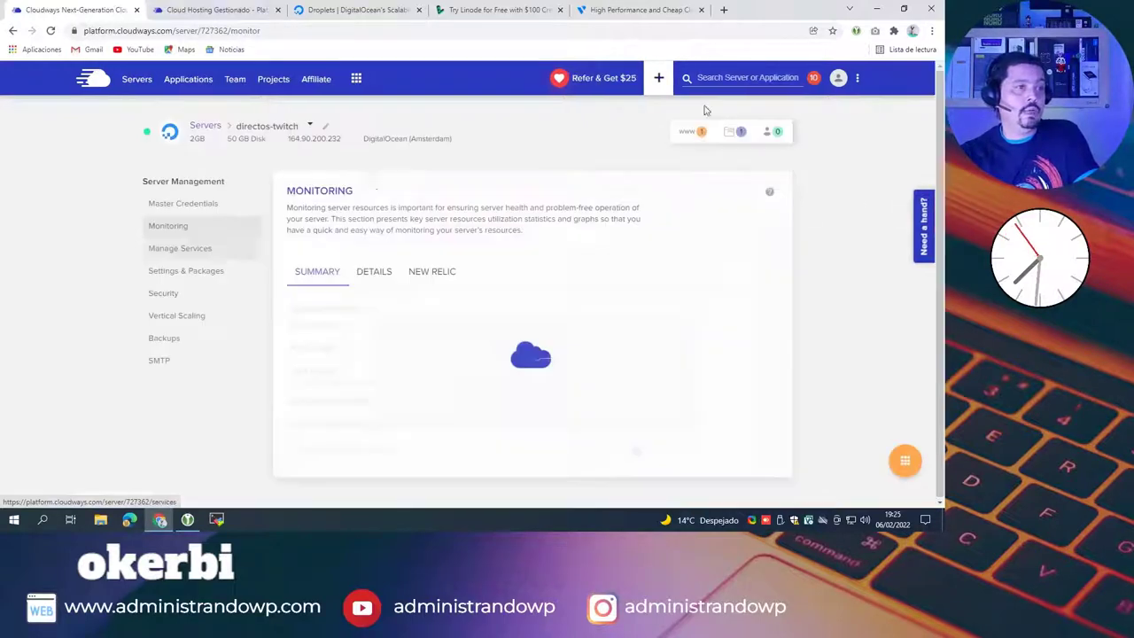
# Step: Flip through Details and New Relic, then read the Summary: 532 MB RAM, 36% CPU, 7.05 GB disk
pyautogui.click(372, 274)
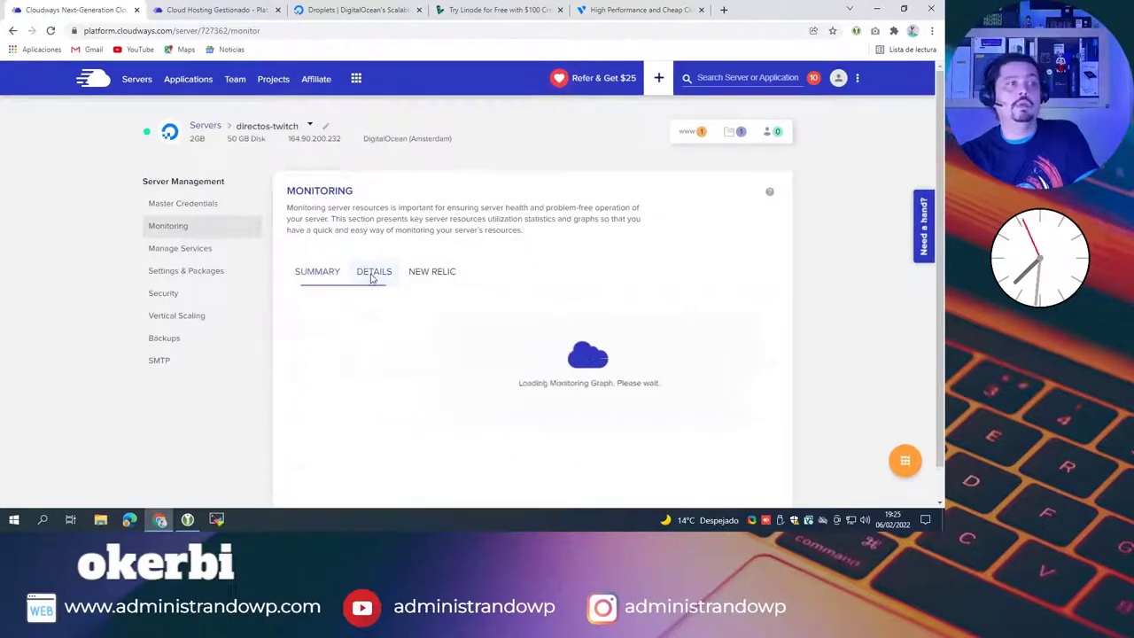
pyautogui.click(433, 274)
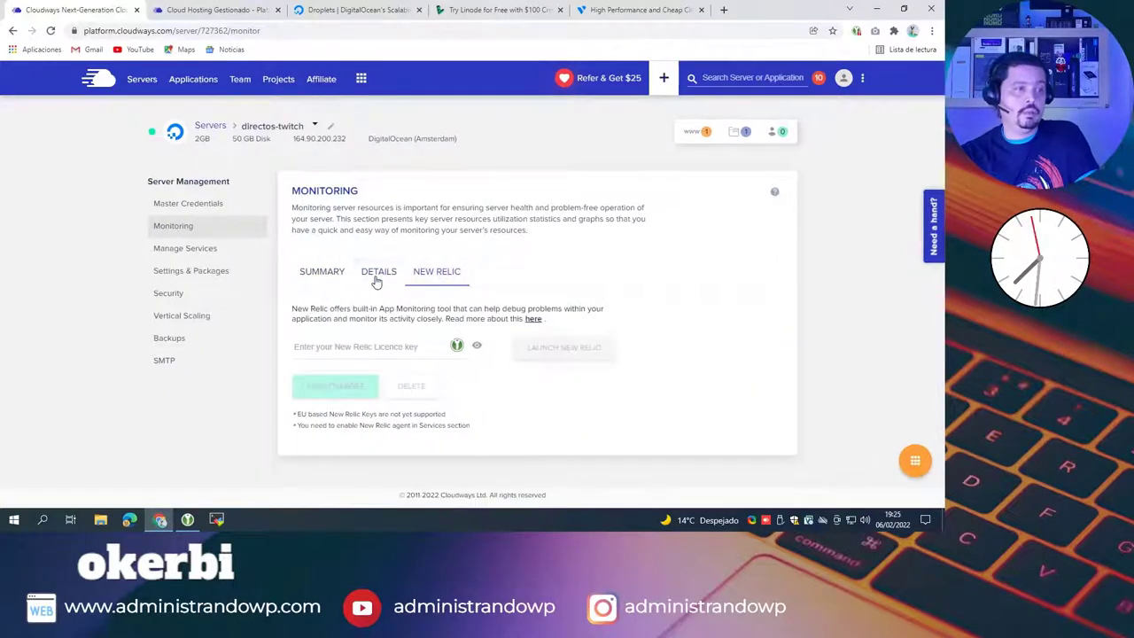
pyautogui.click(374, 273)
pyautogui.click(316, 271)
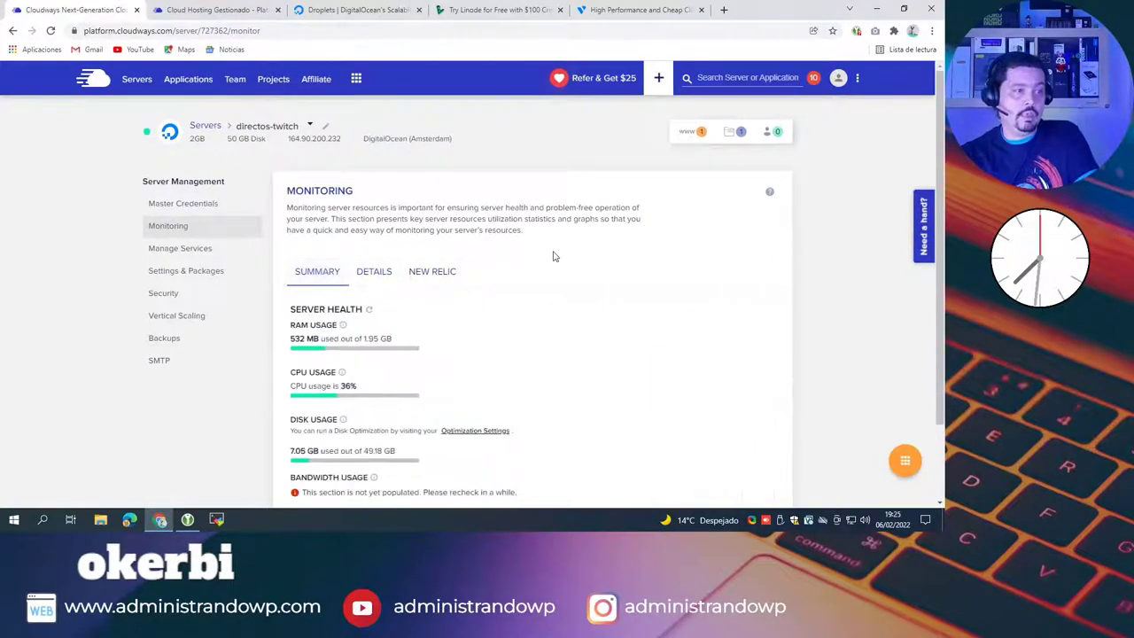
pyautogui.scroll(-1, 550, 256)
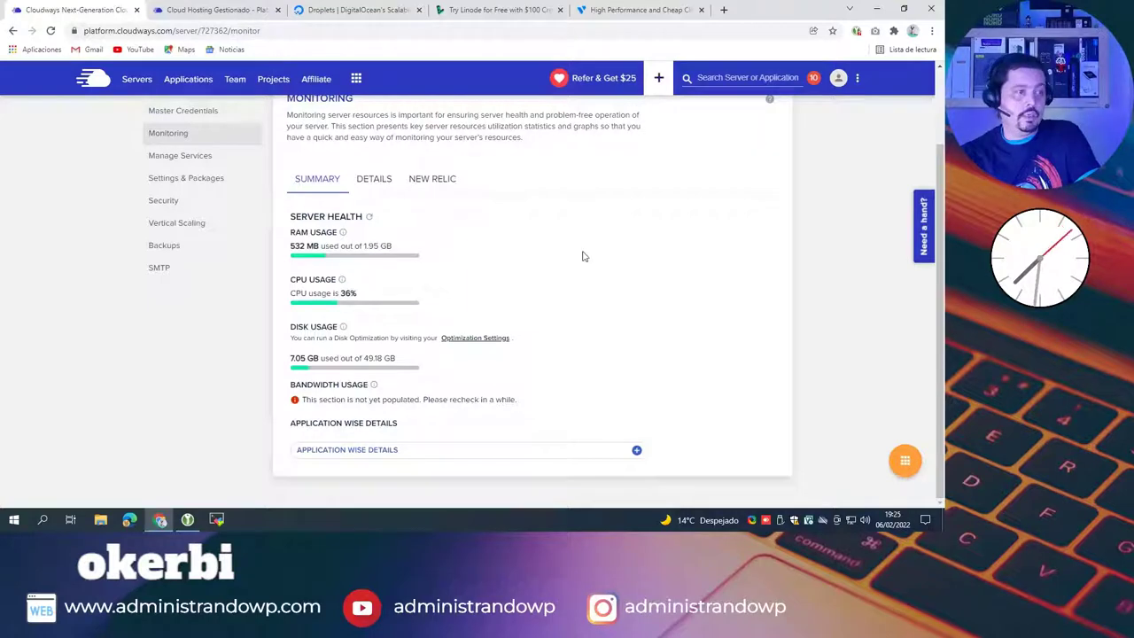
pyautogui.scroll(1, 582, 257)
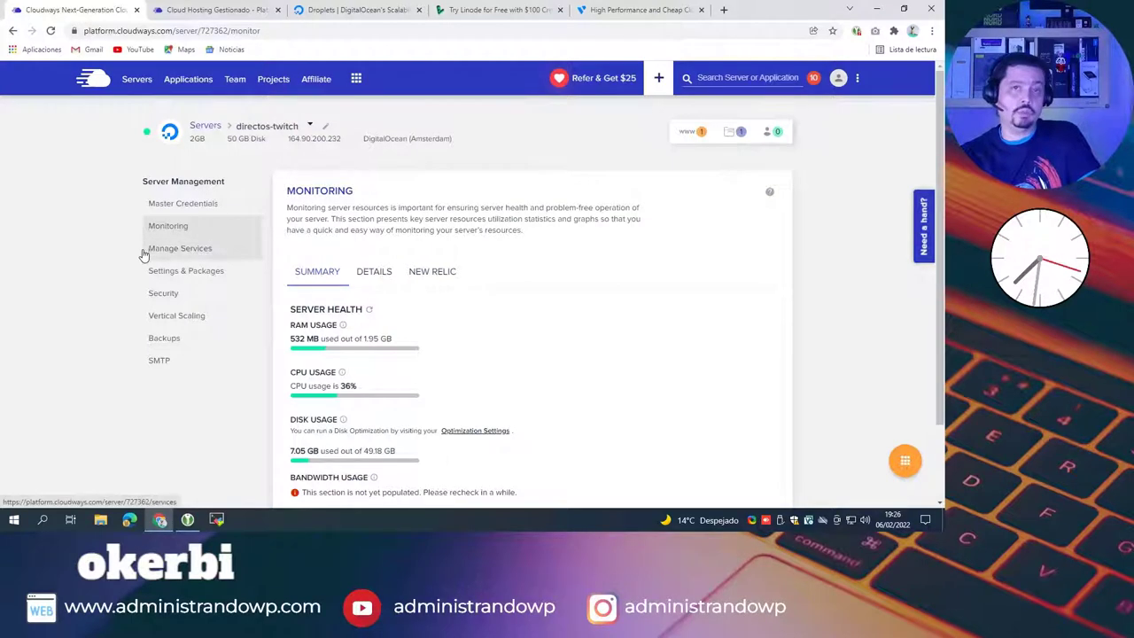
# Step: Open Manage Services and check PHP FPM and Redis info; everything runs except New Relic
pyautogui.click(188, 252)
pyautogui.scroll(-1, 751, 211)
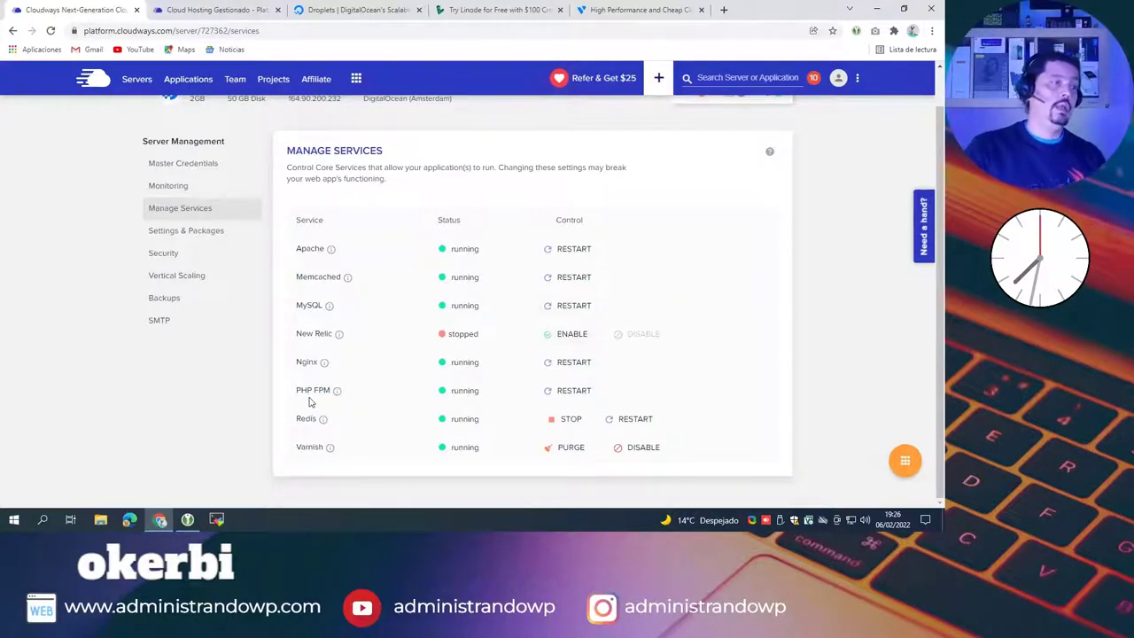
pyautogui.moveTo(338, 396)
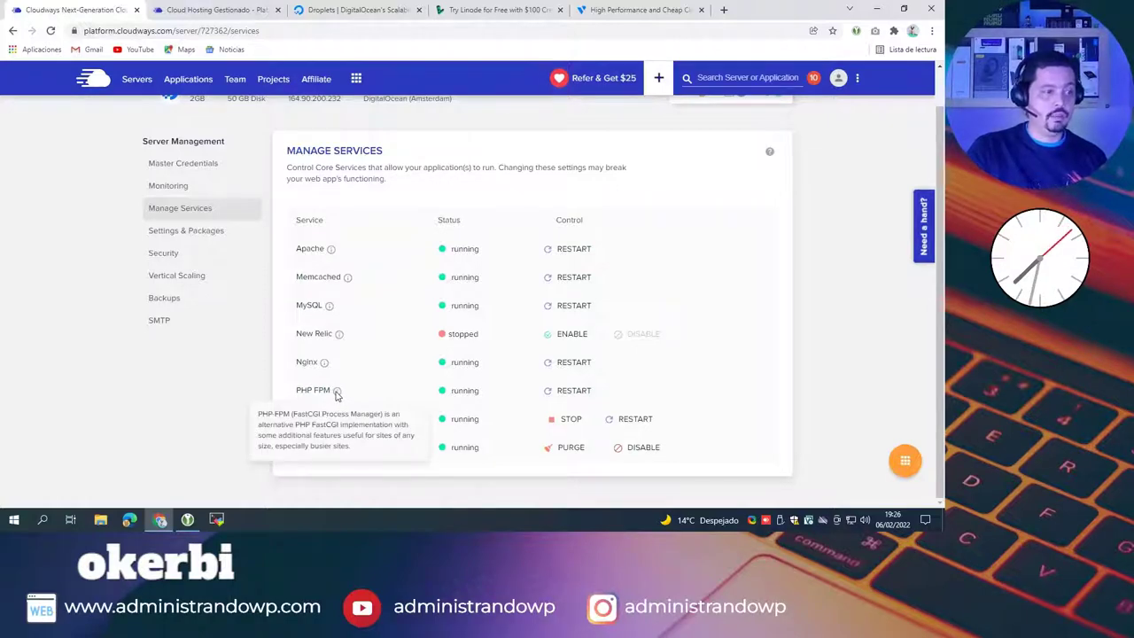
pyautogui.moveTo(325, 421)
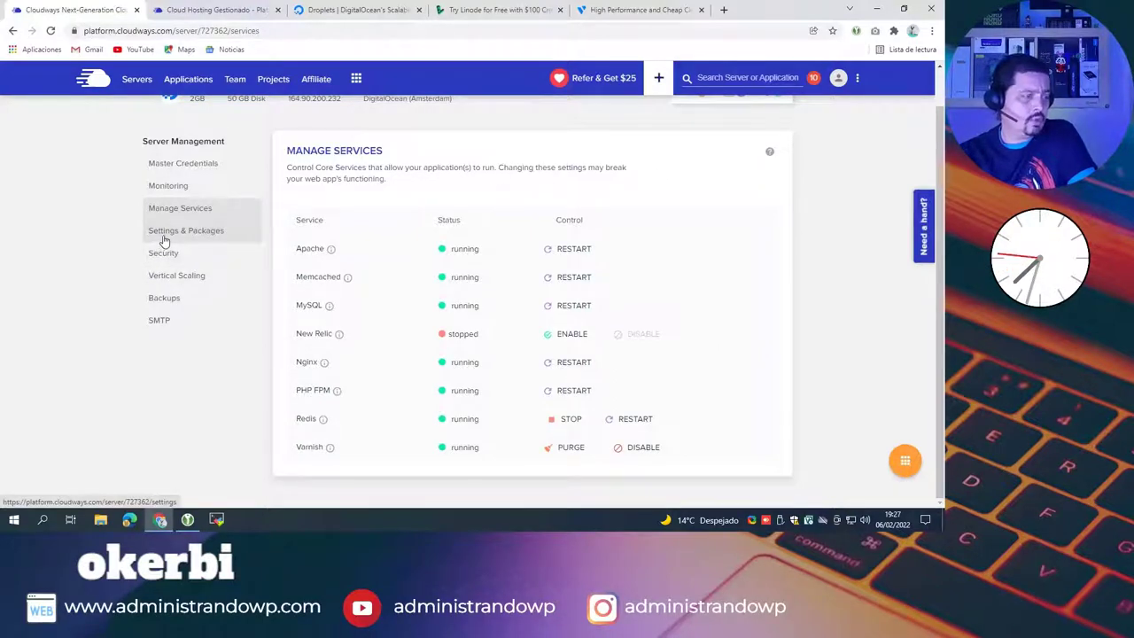
# Step: Review the Basic settings: 300 s execution limit, 100 MB upload size, 256 MB memory limit
pyautogui.click(164, 237)
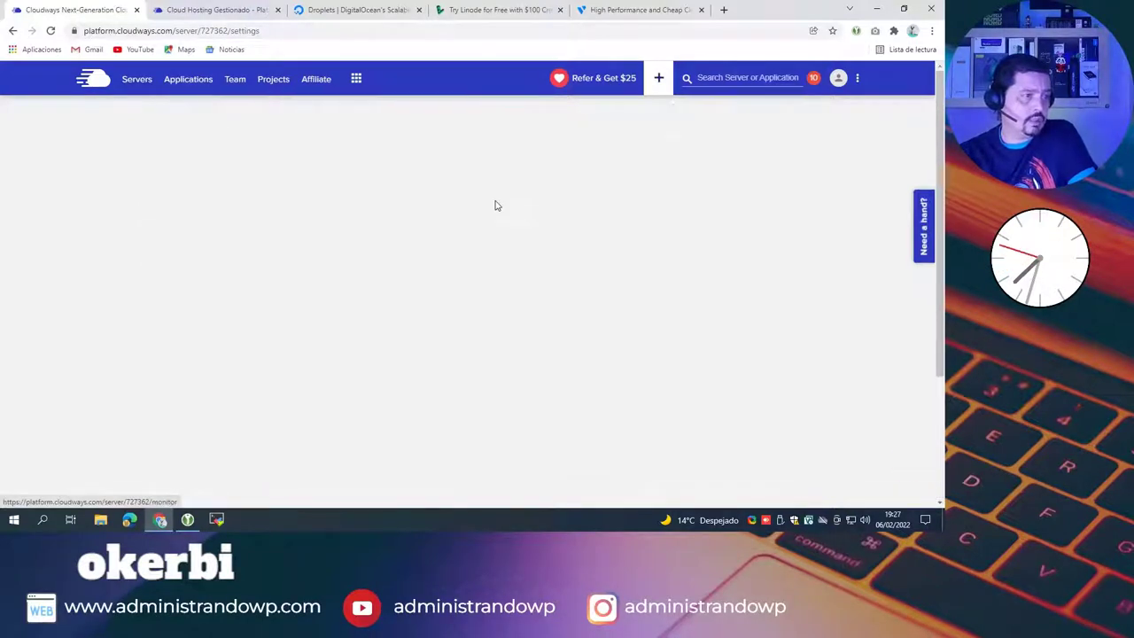
pyautogui.click(169, 225)
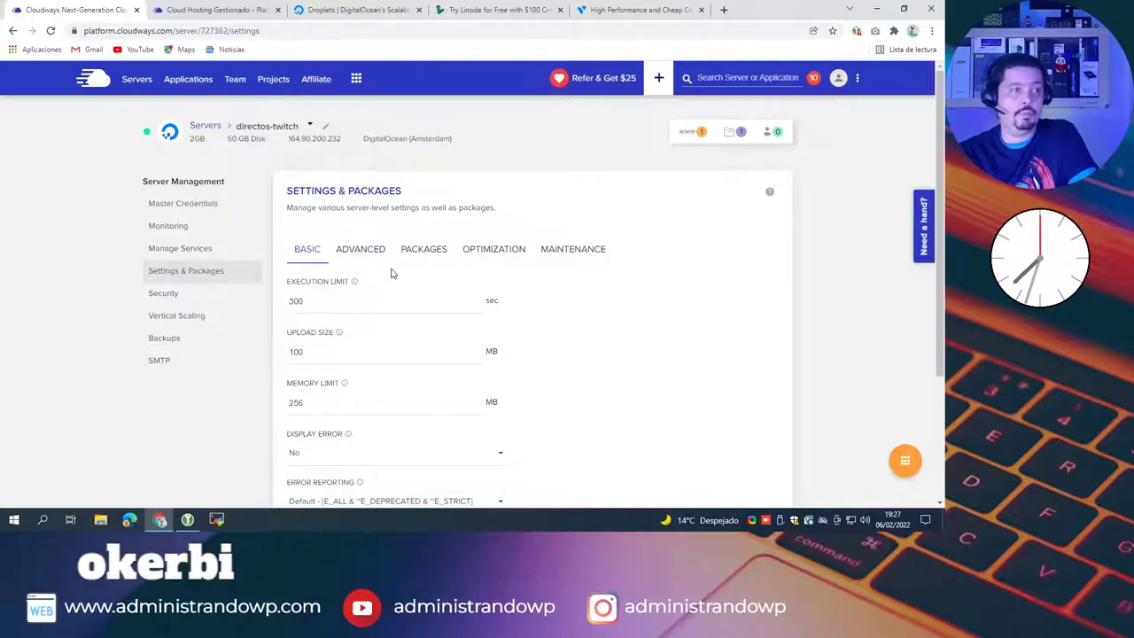
pyautogui.scroll(-1, 433, 254)
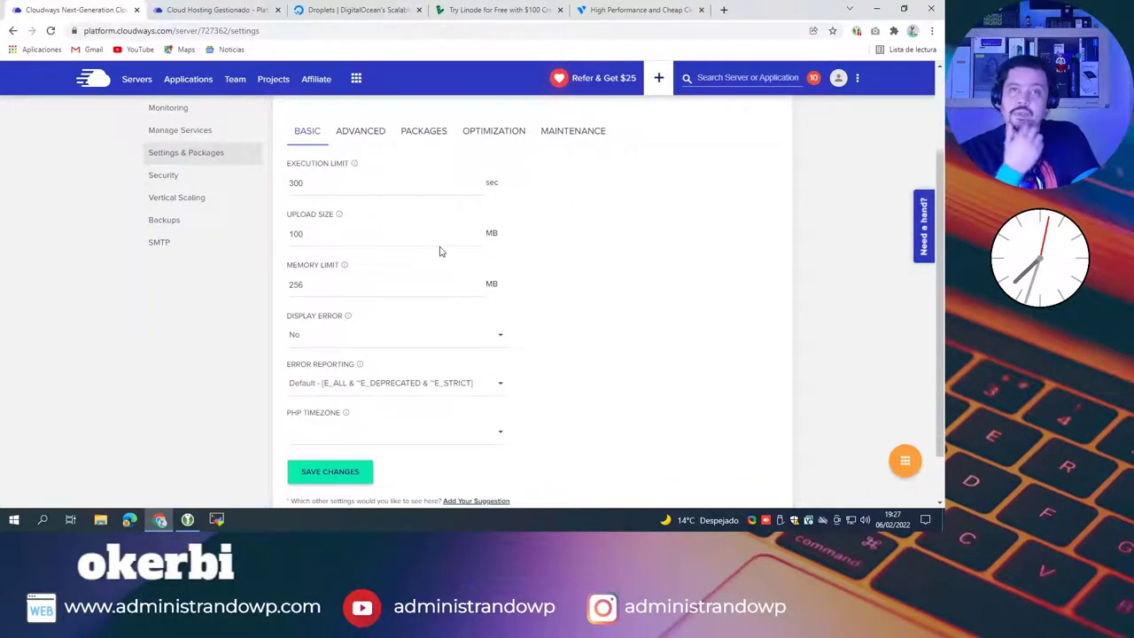
pyautogui.click(364, 133)
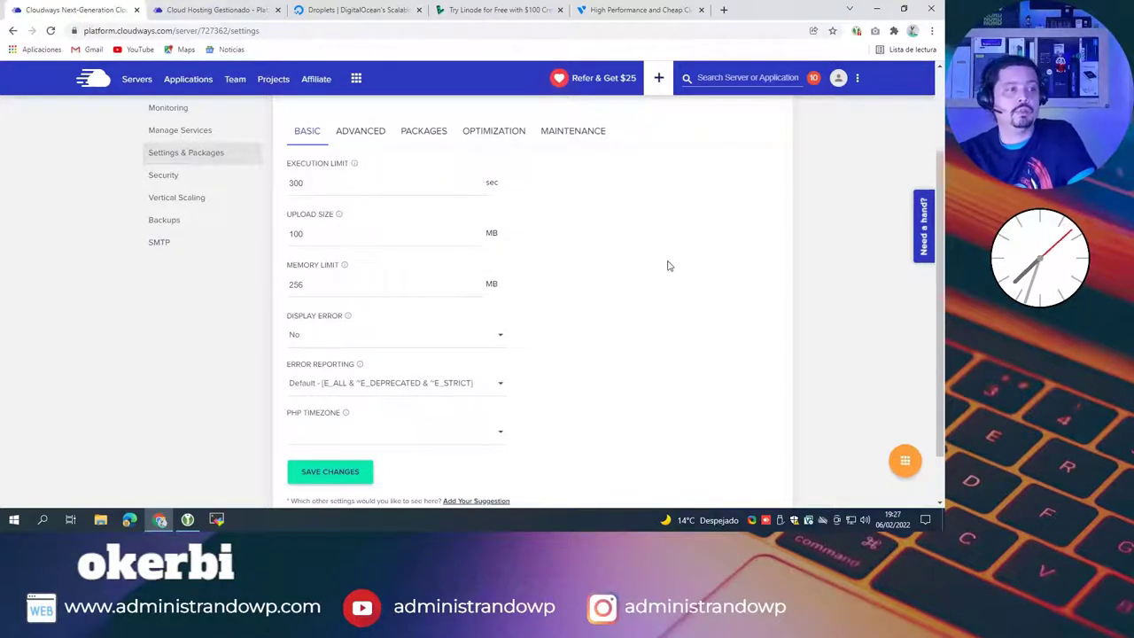
pyautogui.scroll(1, 665, 264)
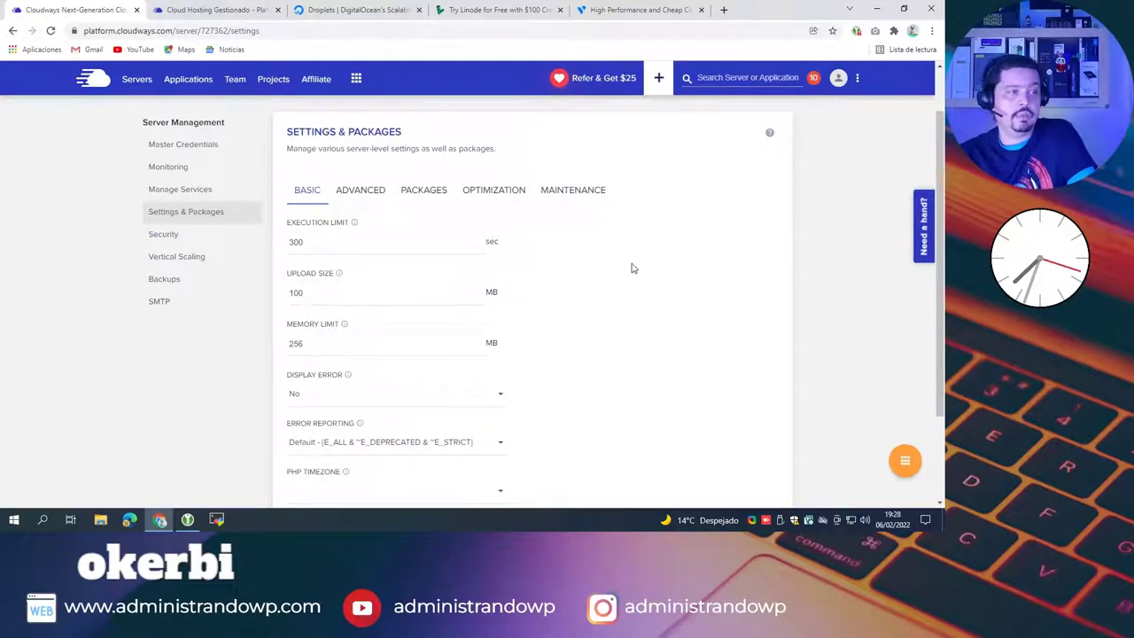
pyautogui.scroll(-1, 610, 271)
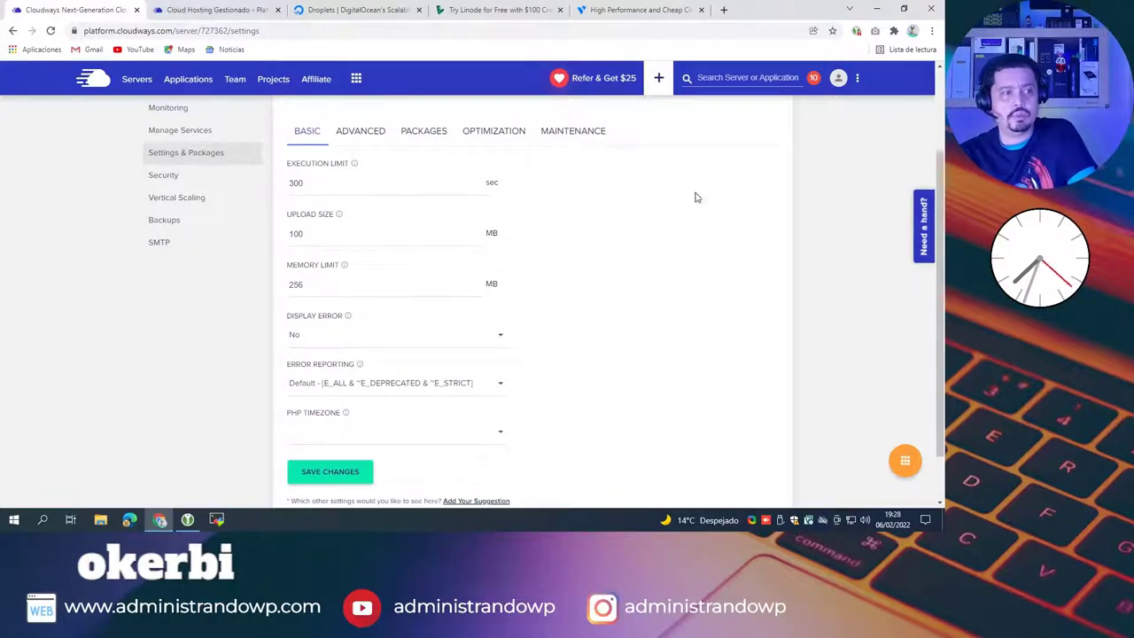
pyautogui.scroll(-1, 611, 325)
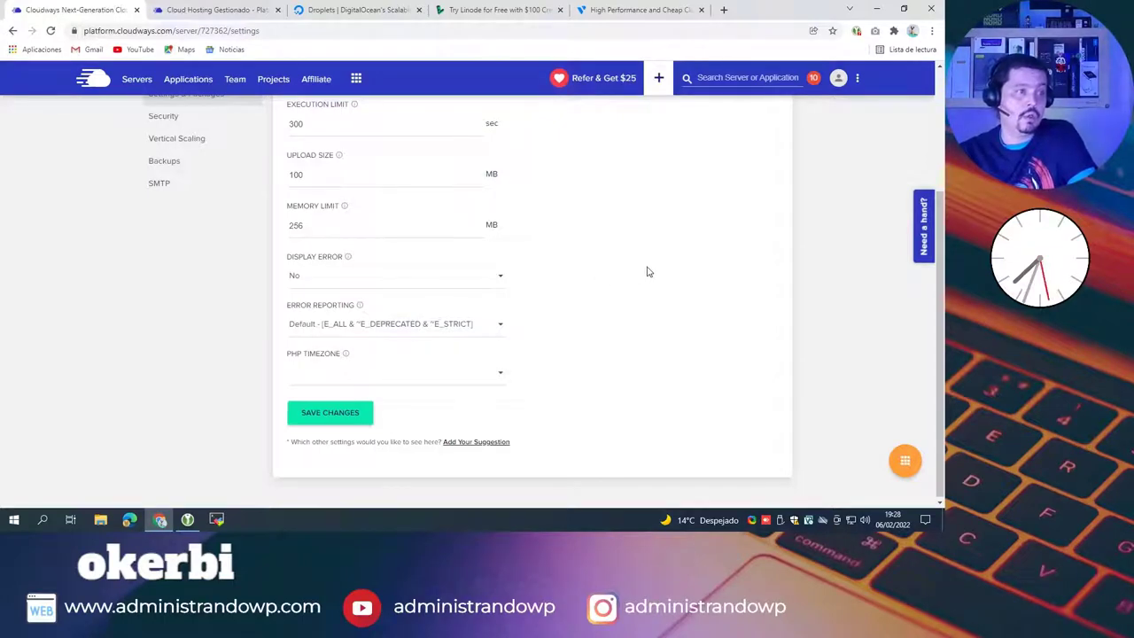
pyautogui.scroll(2, 645, 275)
# Step: Scroll through the Advanced PHP, MySQL and NGINX settings, then switch to the Packages tab
pyautogui.click(361, 250)
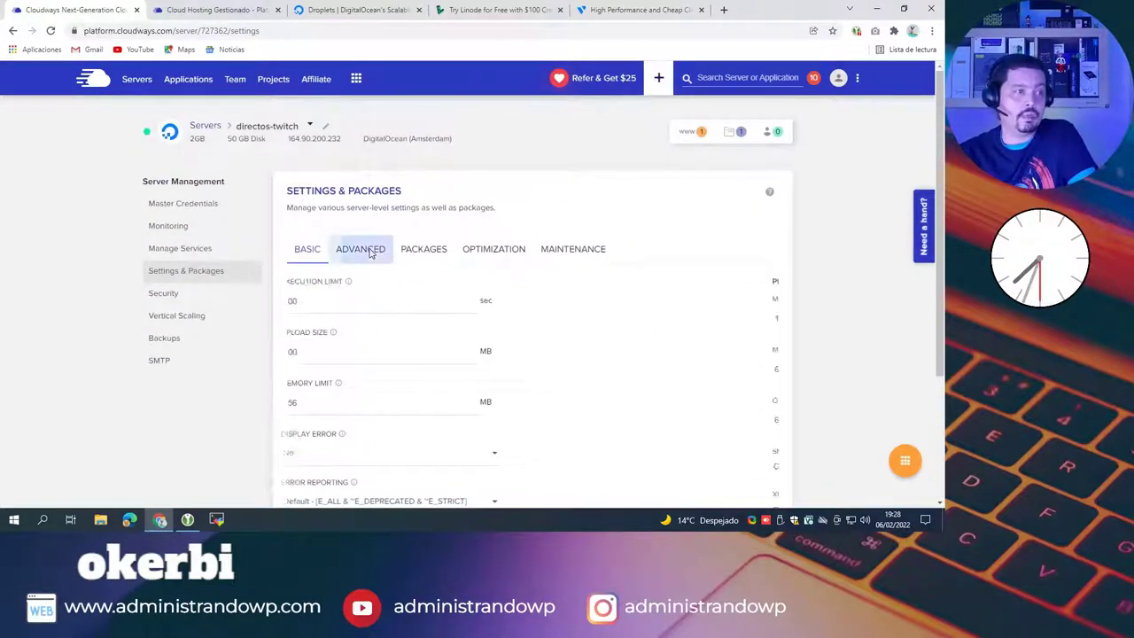
pyautogui.scroll(-1, 594, 323)
pyautogui.scroll(-2, 594, 323)
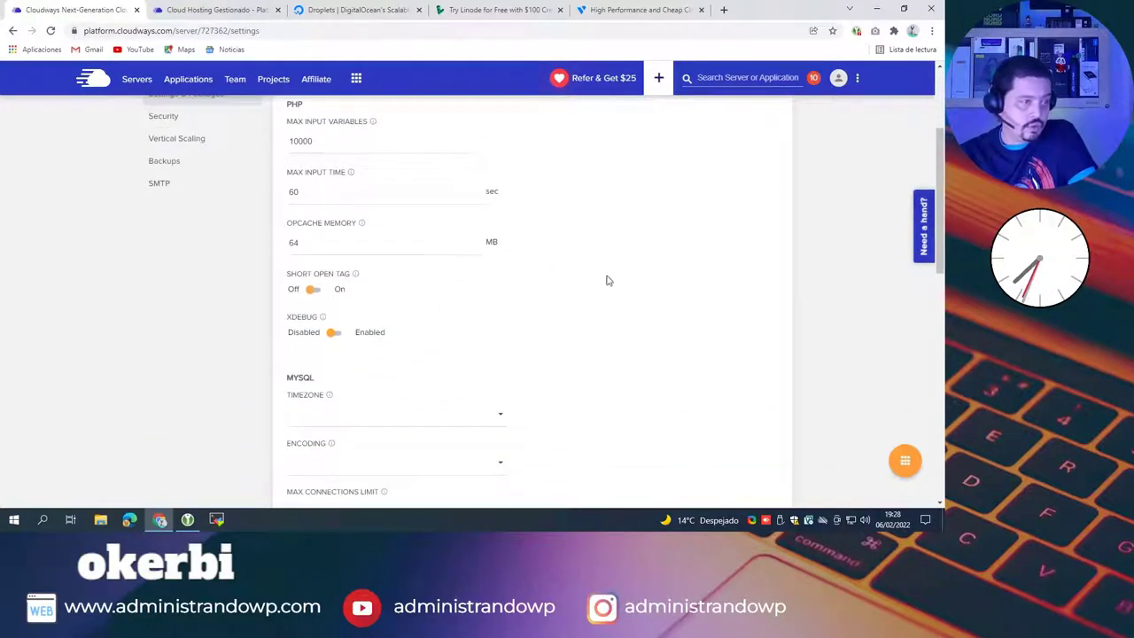
pyautogui.scroll(-2, 678, 299)
pyautogui.scroll(-2, 640, 299)
pyautogui.scroll(-2, 671, 298)
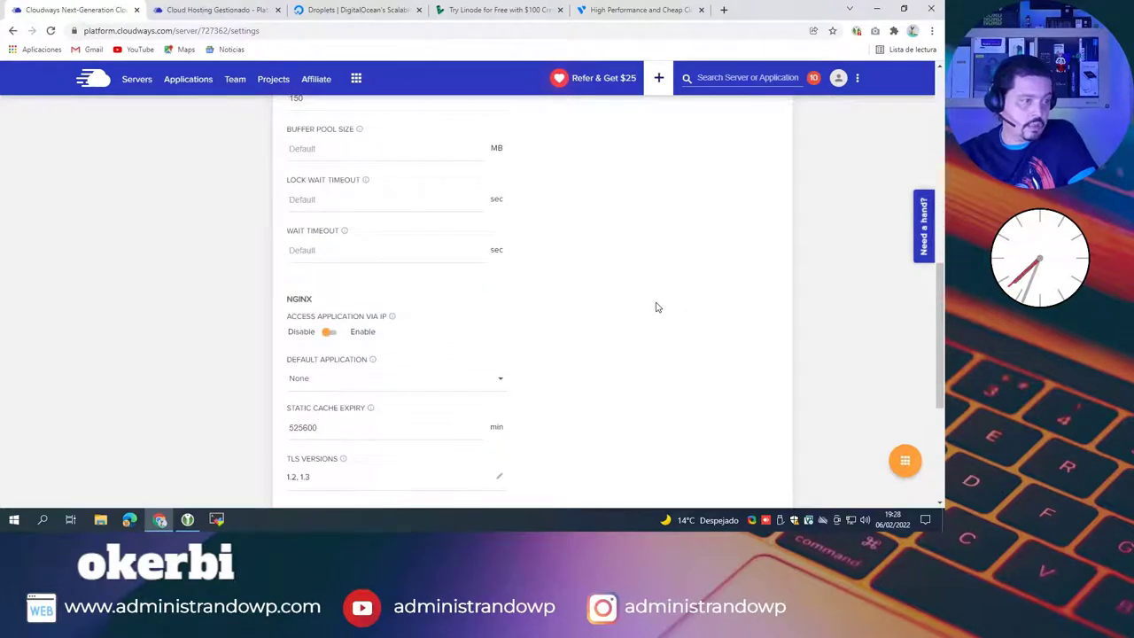
pyautogui.scroll(-2, 657, 308)
pyautogui.scroll(9, 647, 314)
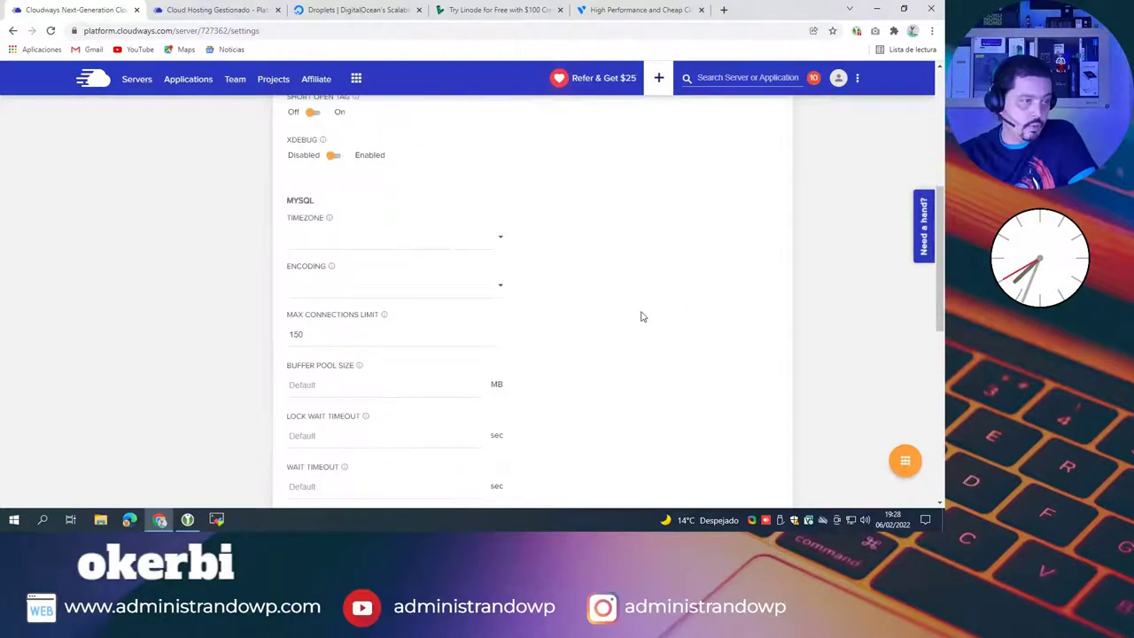
pyautogui.click(434, 261)
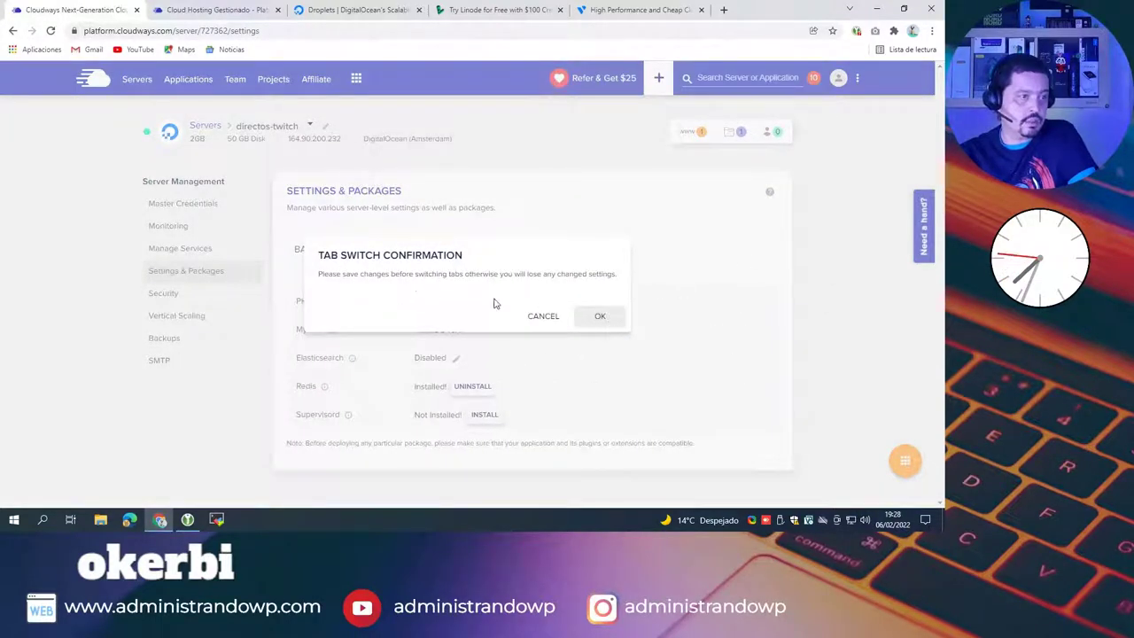
# Step: Confirm the tab switch, check Supervisord's package info, then view the Optimization disk cleanup options
pyautogui.click(600, 316)
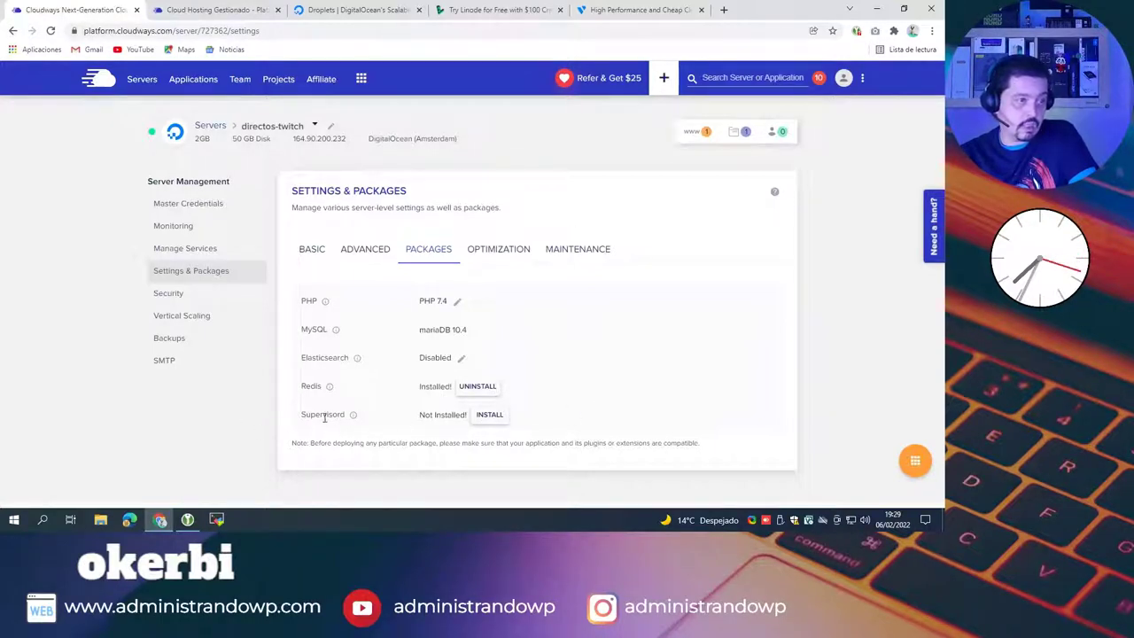
pyautogui.moveTo(351, 420)
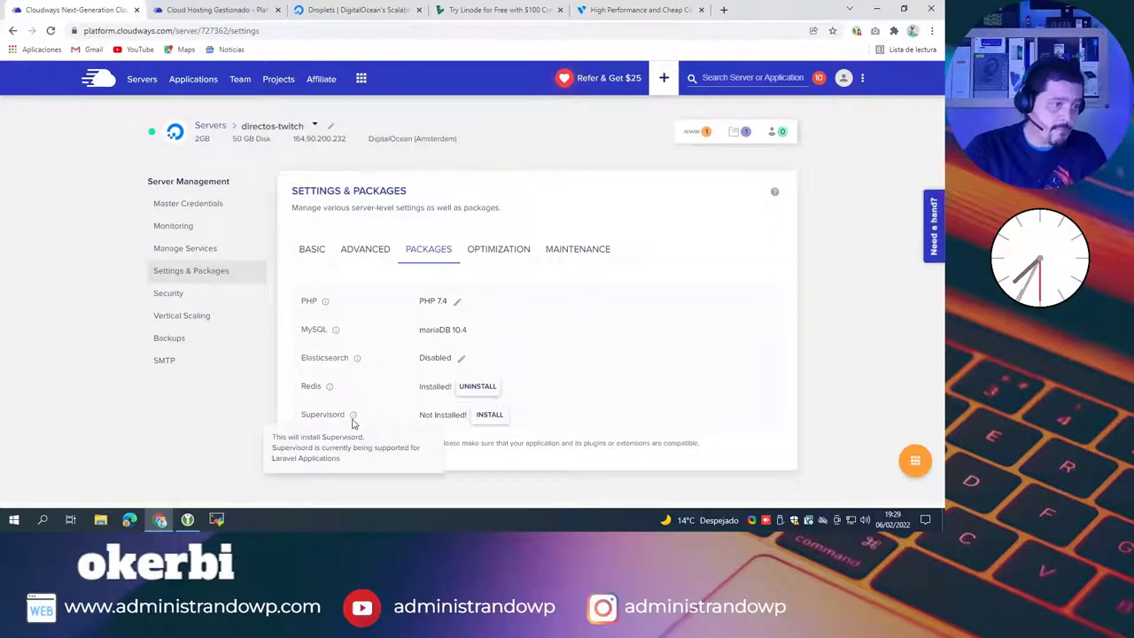
pyautogui.click(490, 250)
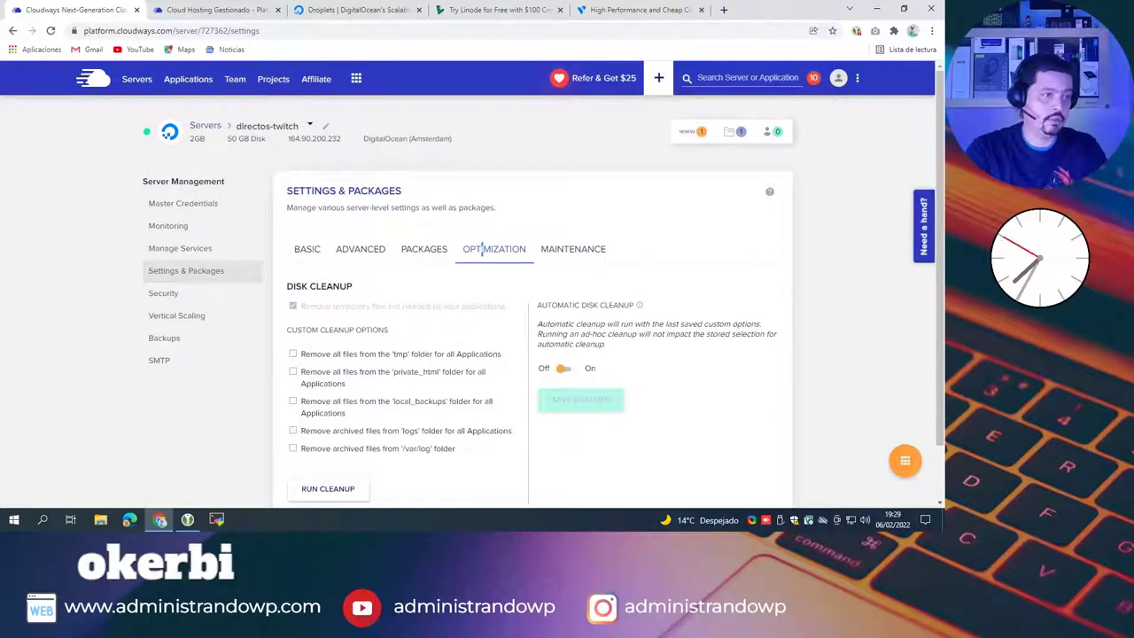
# Step: Check the Maintenance schedule, then view Security, where SSH/SFTP allows all non-blocked IPs
pyautogui.scroll(-1, 478, 250)
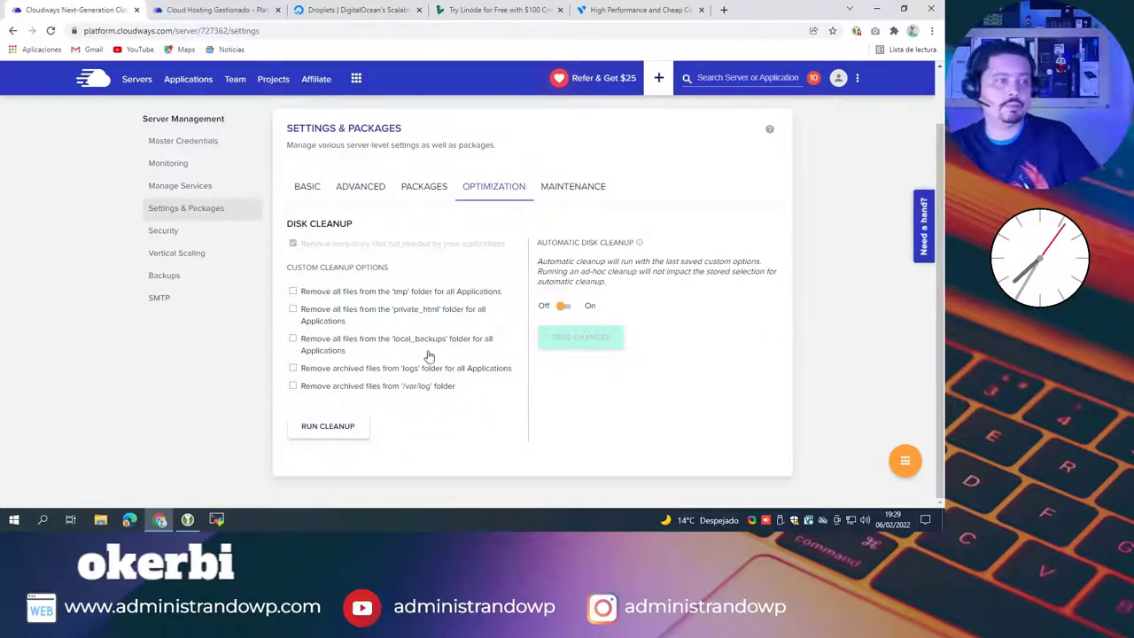
pyautogui.click(572, 187)
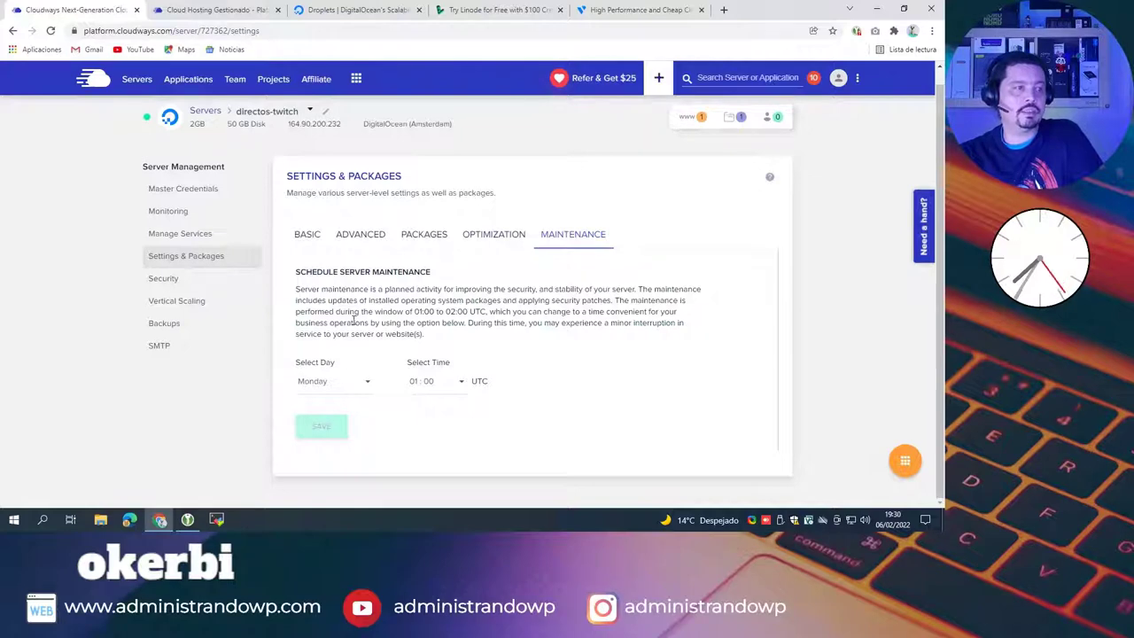
pyautogui.click(165, 279)
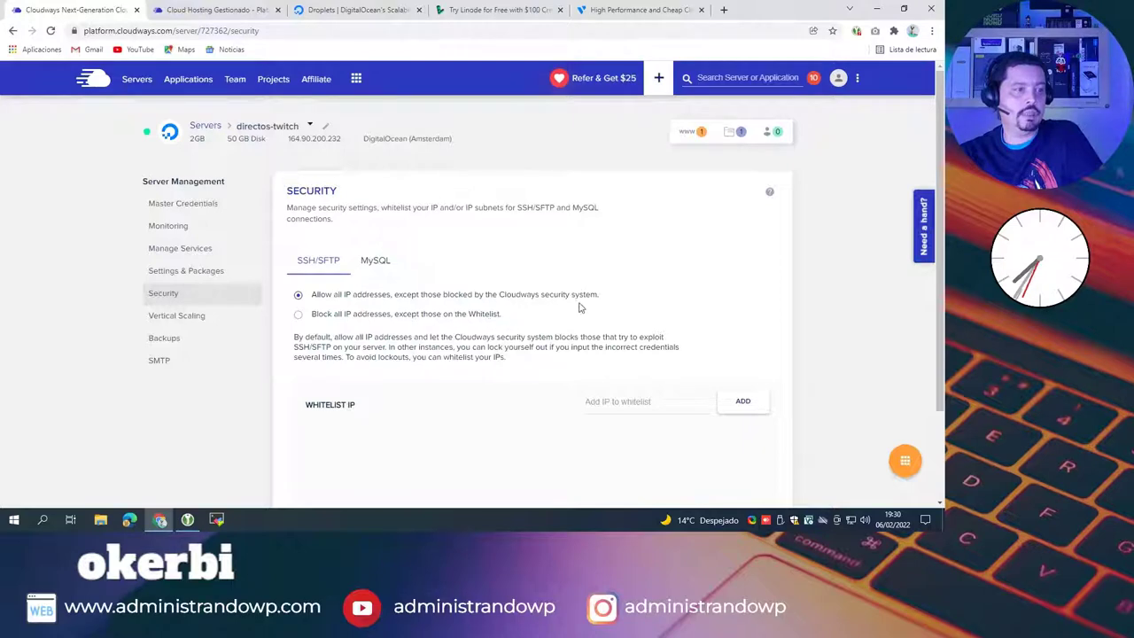
# Step: Check the MySQL remote-access whitelist, then view Vertical Scaling at 2GB for $22.00 monthly
pyautogui.click(383, 263)
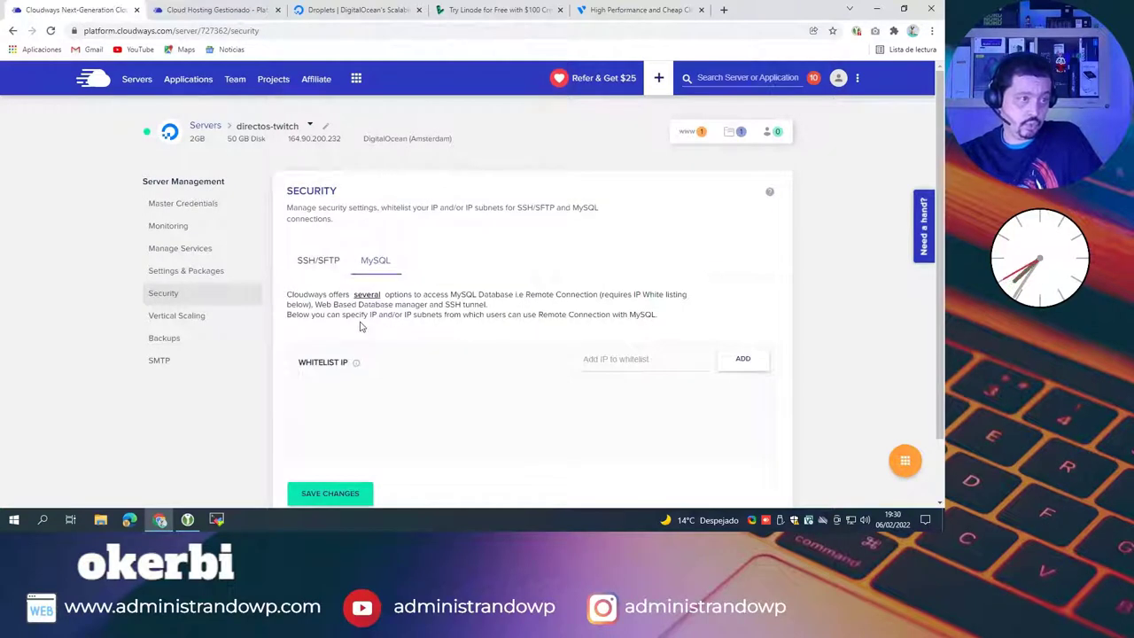
pyautogui.scroll(-2, 558, 335)
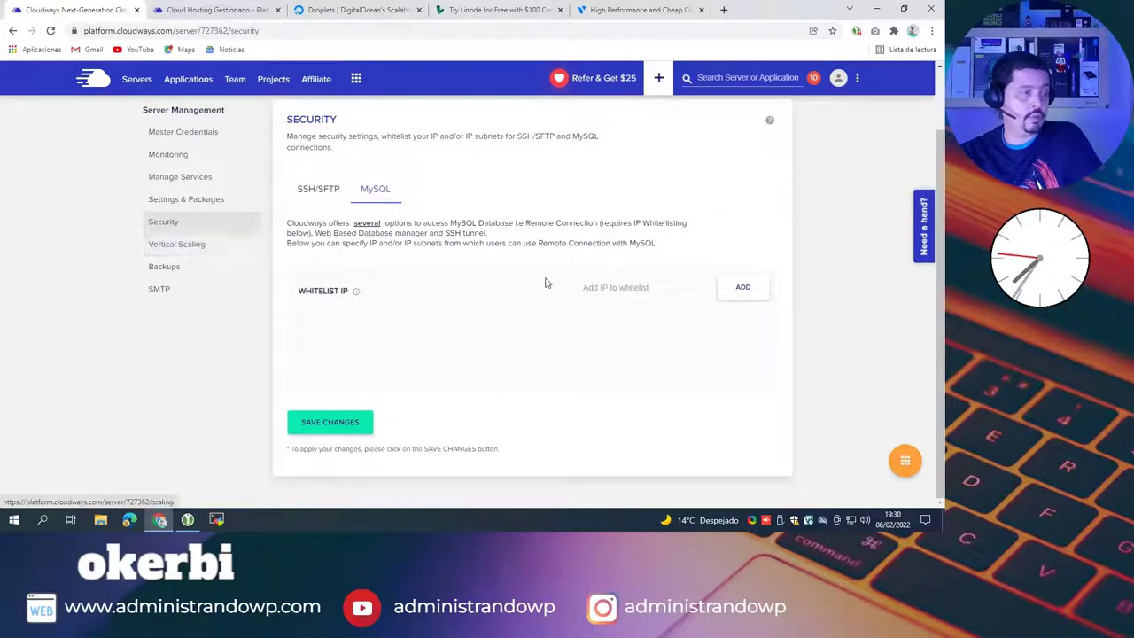
pyautogui.click(177, 243)
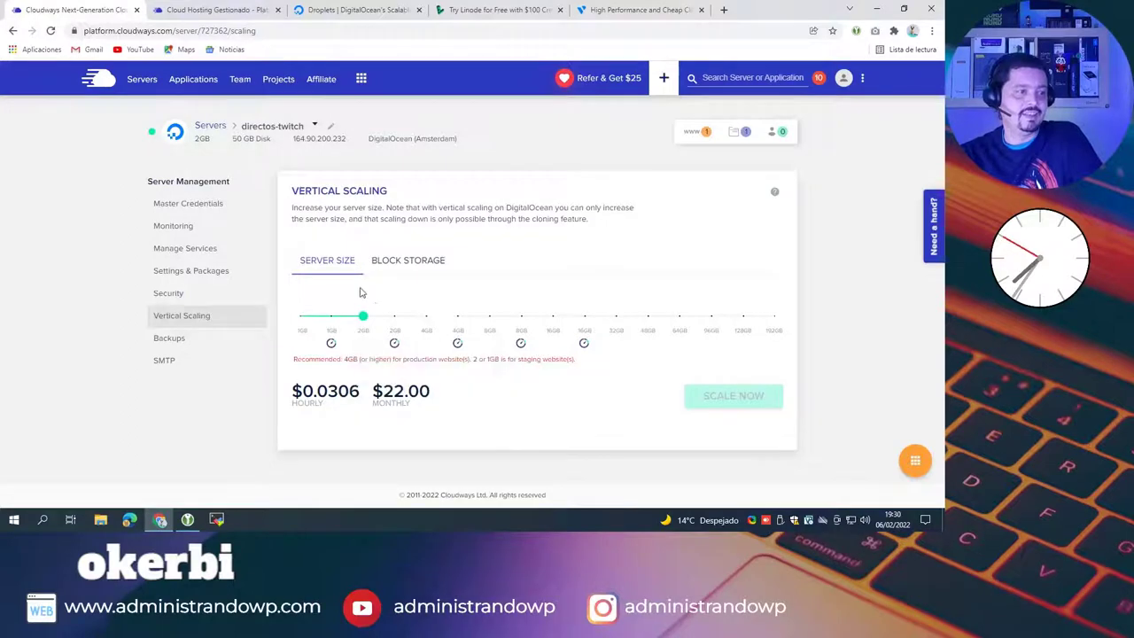
# Step: Confirm the 2GB plan costs $0.0306 hourly and $22.00 monthly, then go to Backups
pyautogui.moveTo(360, 318)
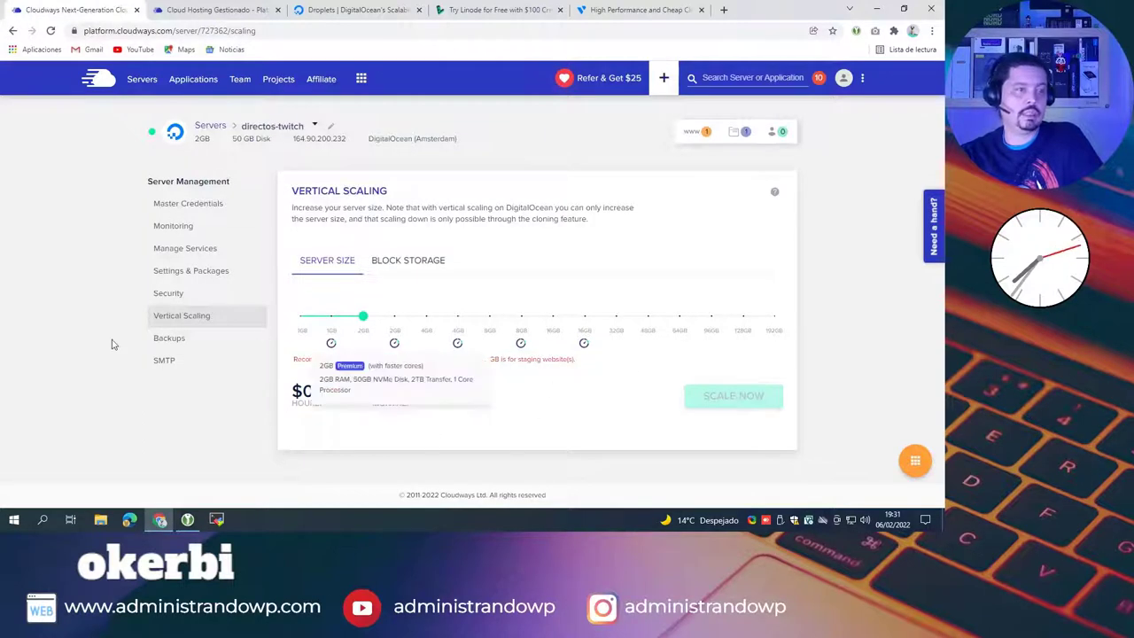
pyautogui.click(178, 342)
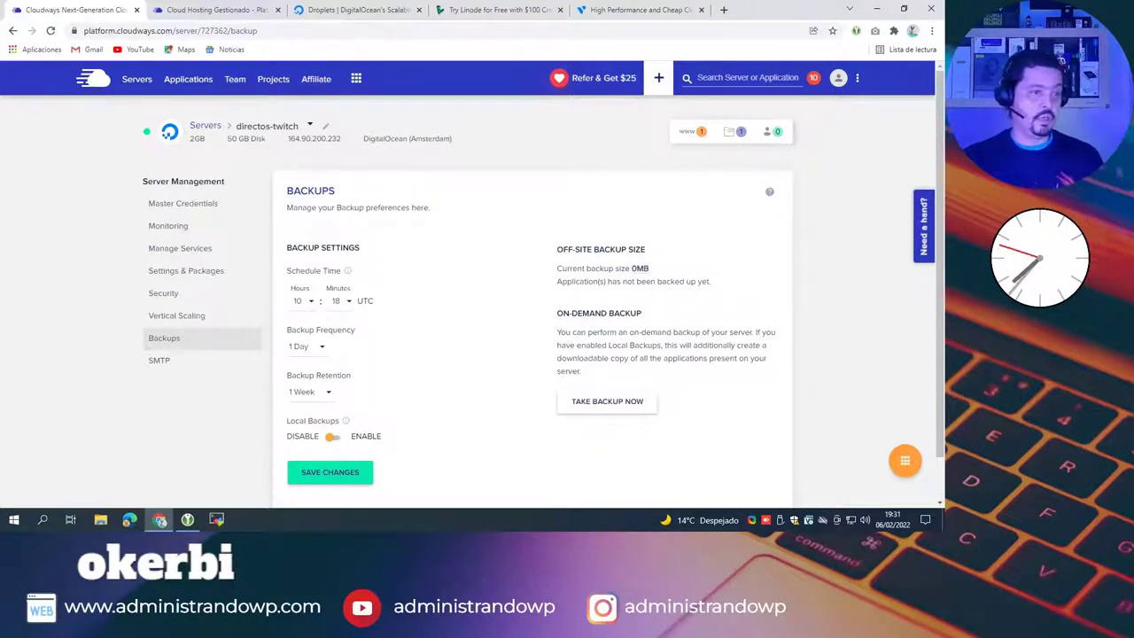
# Step: Open the directos-twitch server's SMTP email settings
pyautogui.click(165, 360)
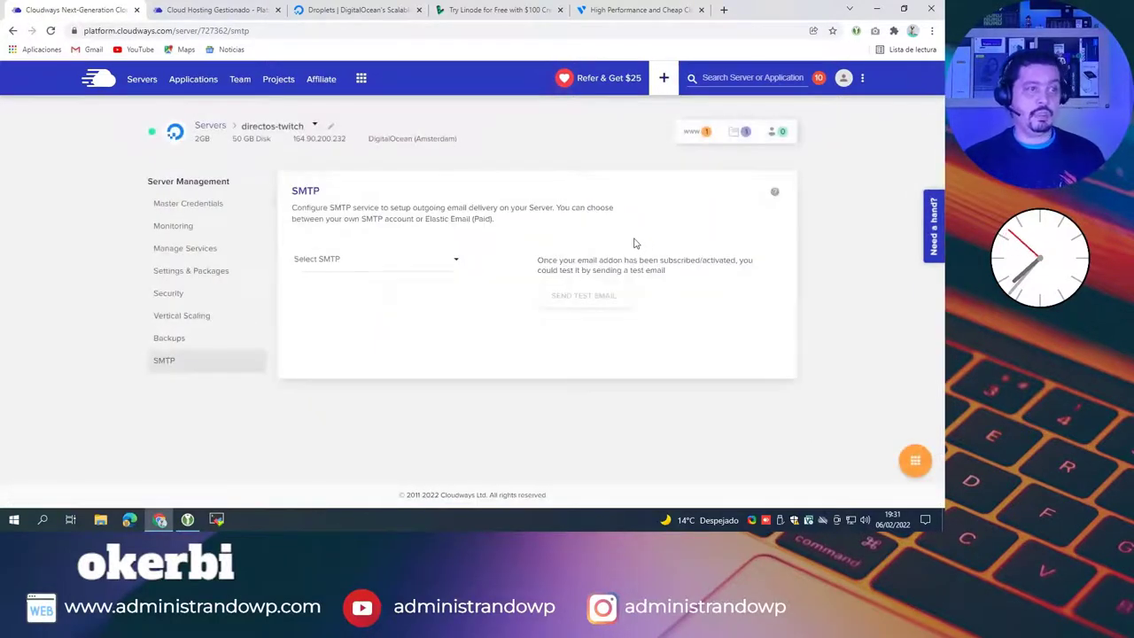
# Step: Leave SMTP unselected and open the twitch-wp-01 application's access details
pyautogui.click(455, 260)
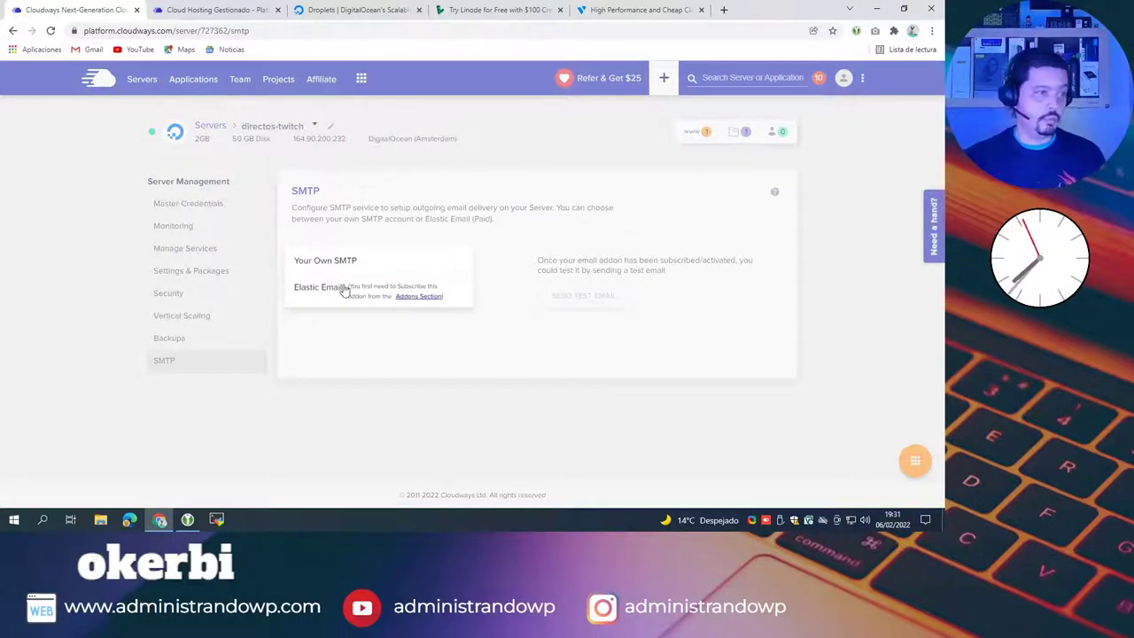
pyautogui.click(555, 208)
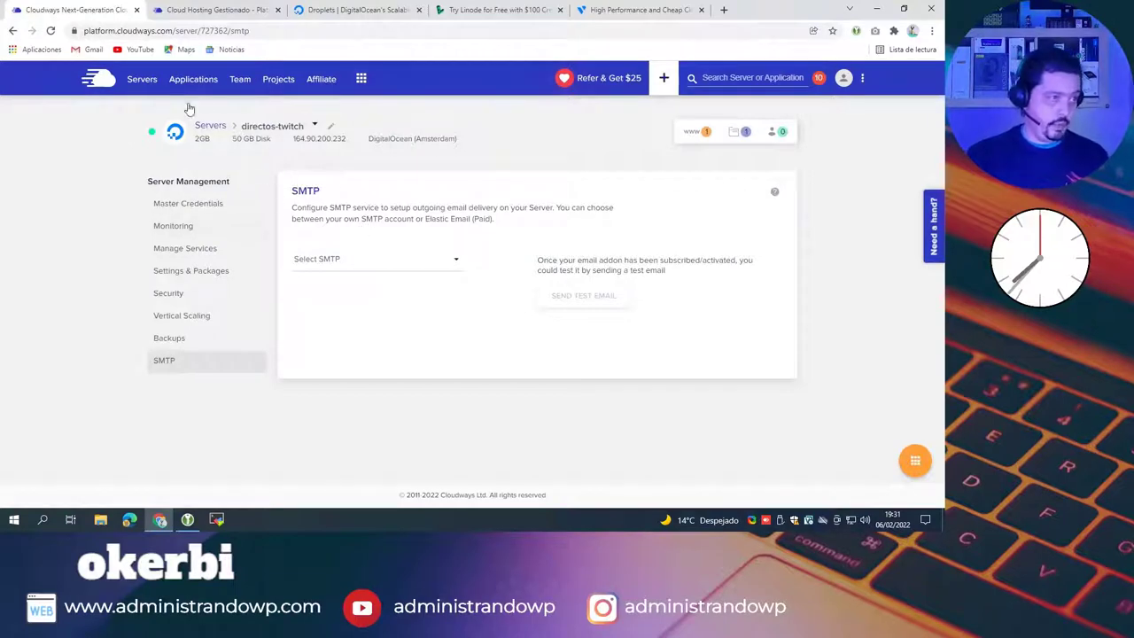
pyautogui.click(692, 139)
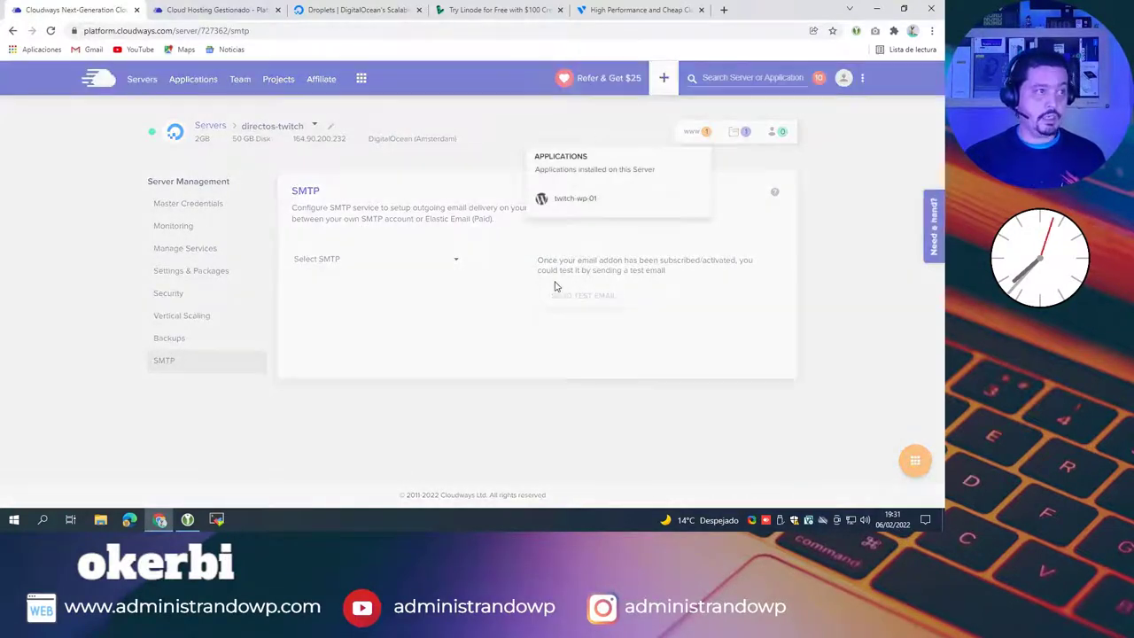
pyautogui.click(571, 199)
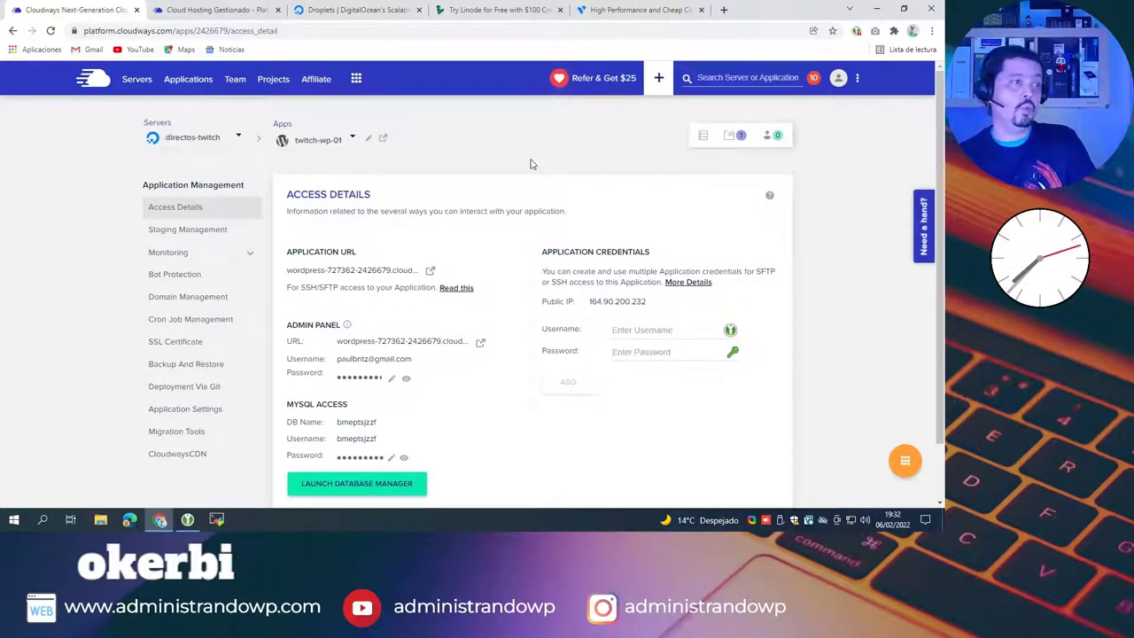
# Step: Open the WordPress admin login page in a new tab and paste in the copied admin username
pyautogui.scroll(-1, 447, 191)
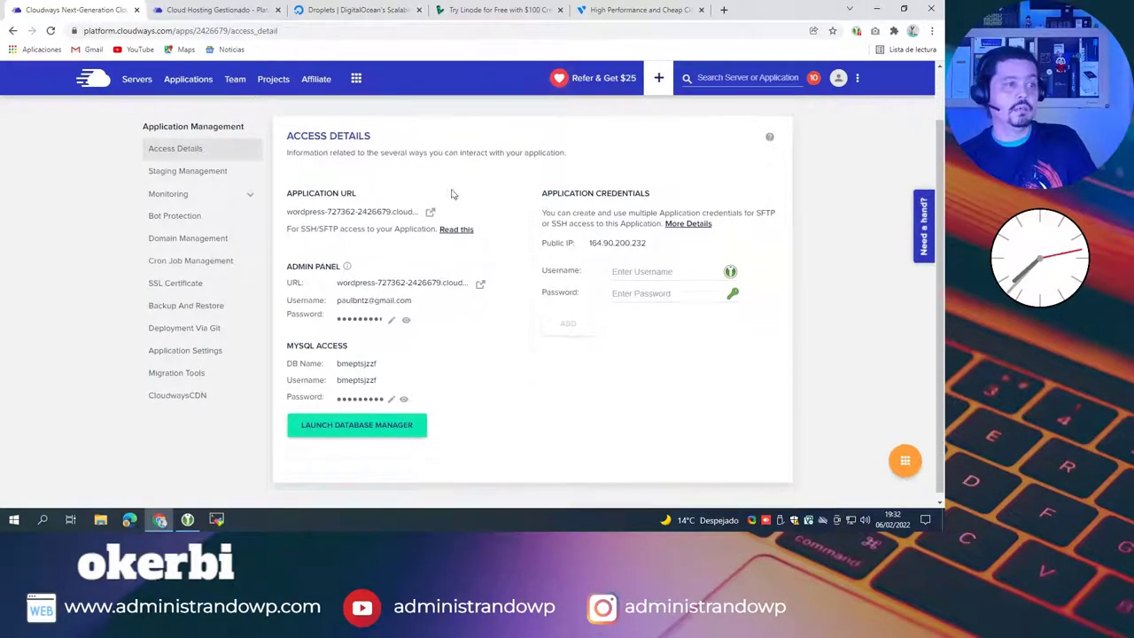
pyautogui.click(480, 288)
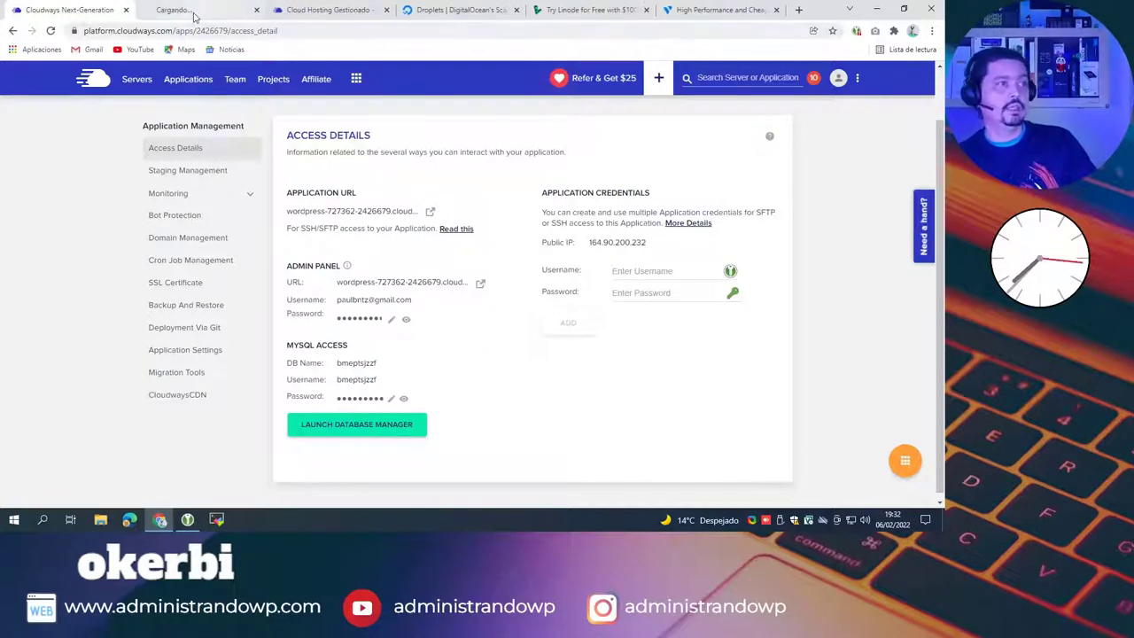
pyautogui.click(193, 10)
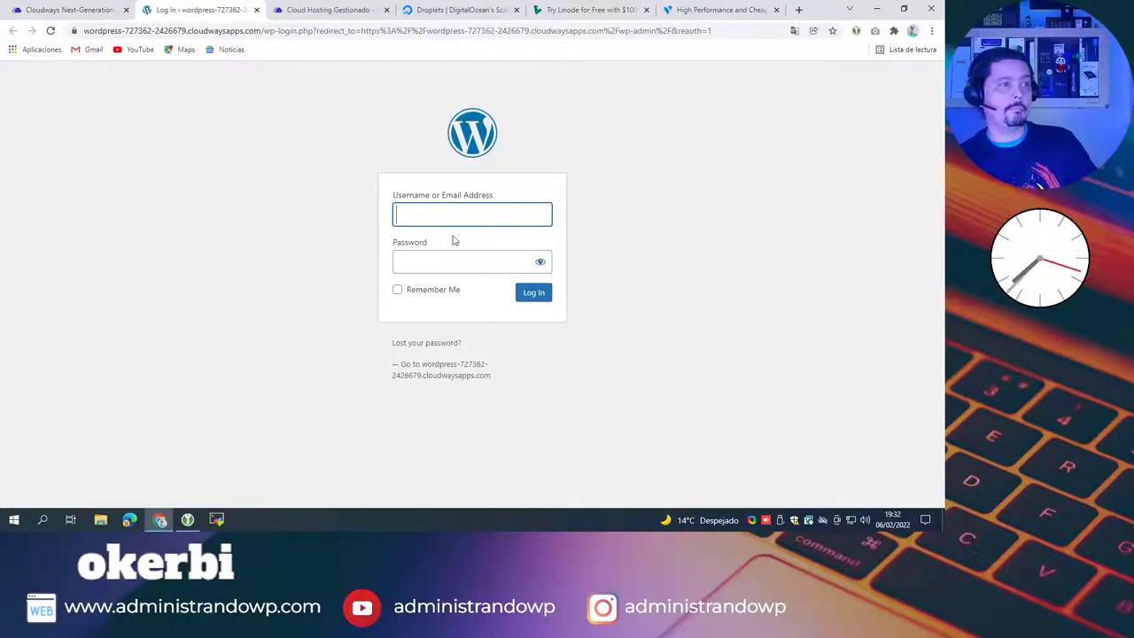
pyautogui.click(35, 13)
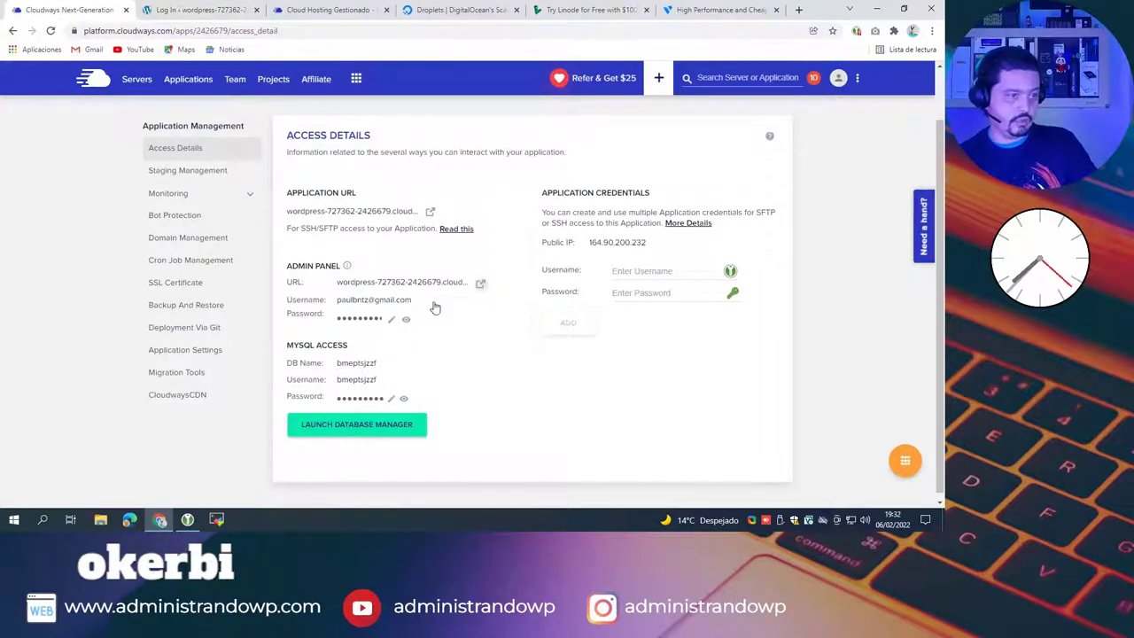
pyautogui.click(385, 303)
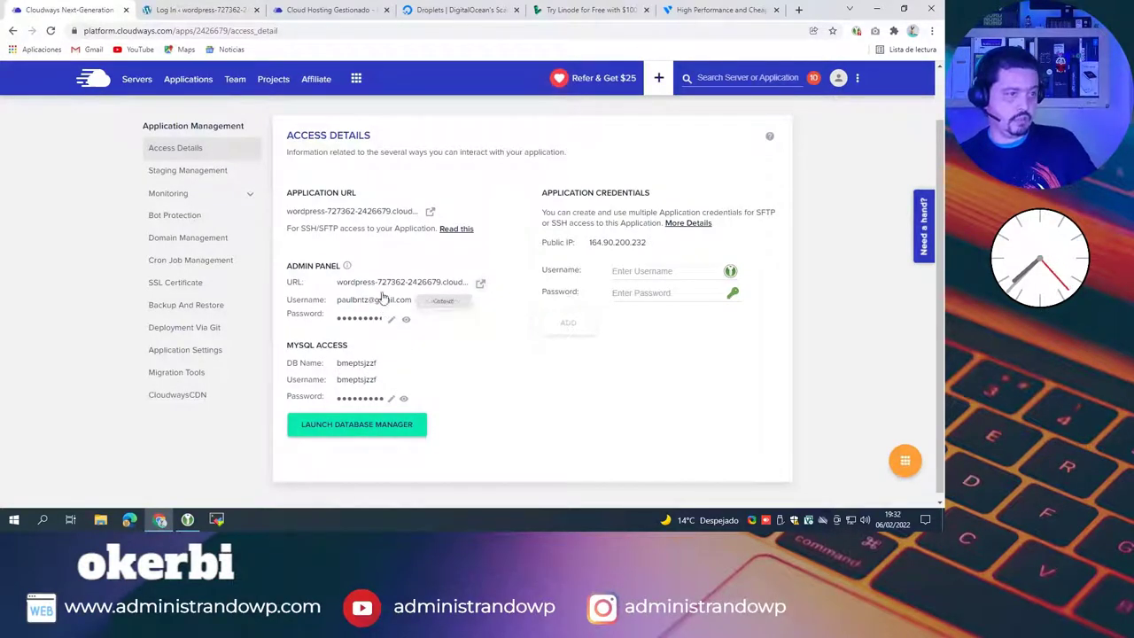
pyautogui.click(213, 11)
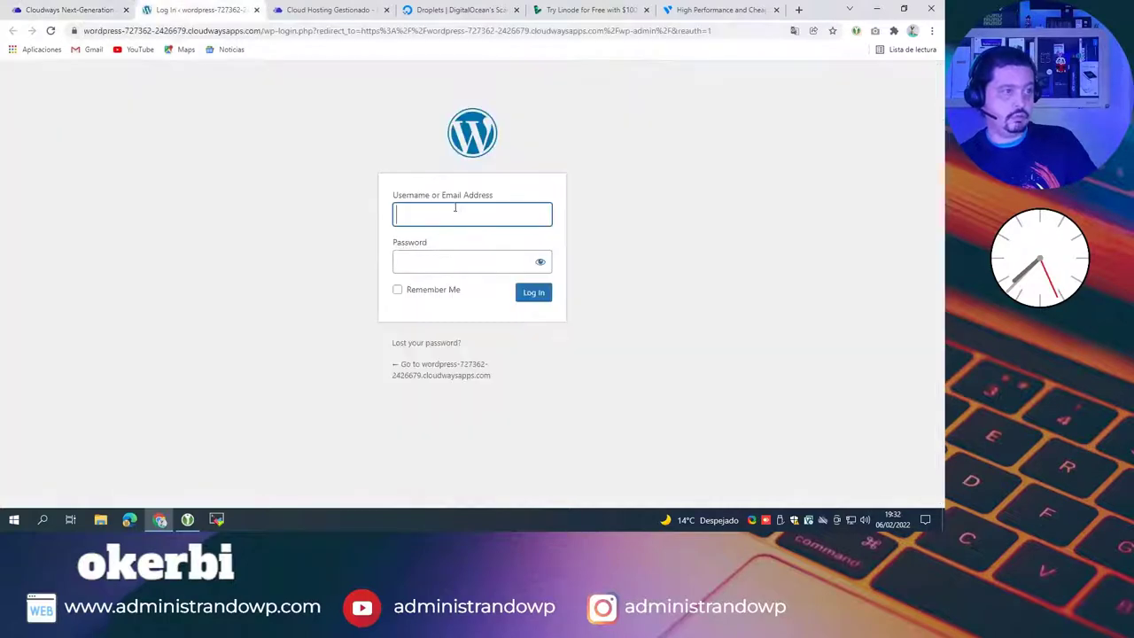
pyautogui.hotkey('ctrl', 'v')
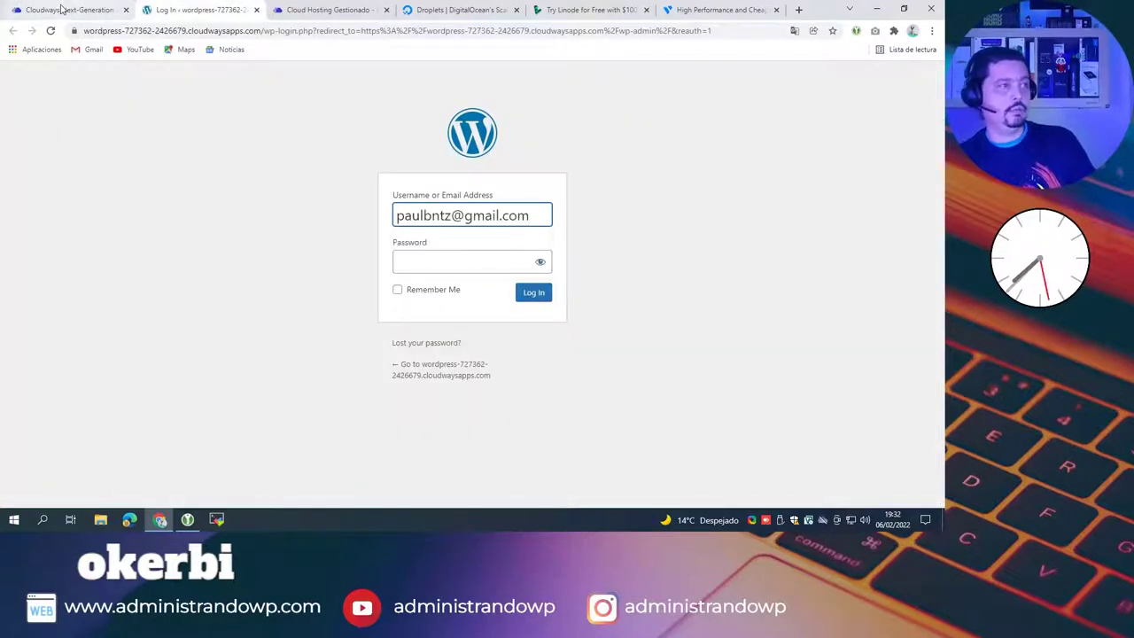
# Step: Copy the admin password from Access Details, paste it into the login form, and log in
pyautogui.click(106, 10)
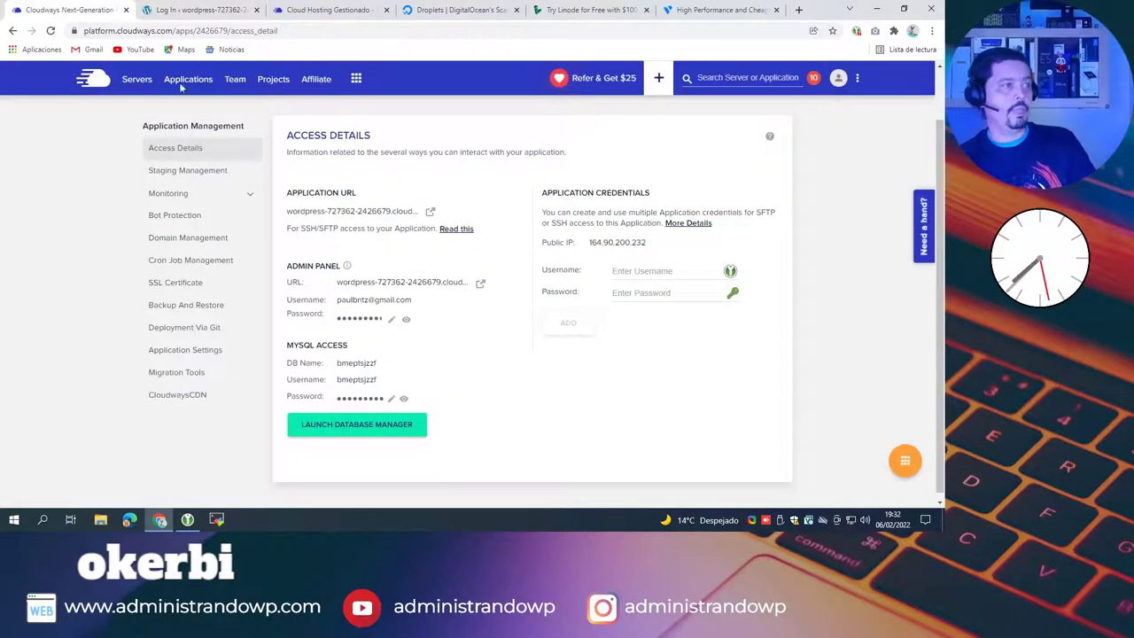
pyautogui.click(369, 322)
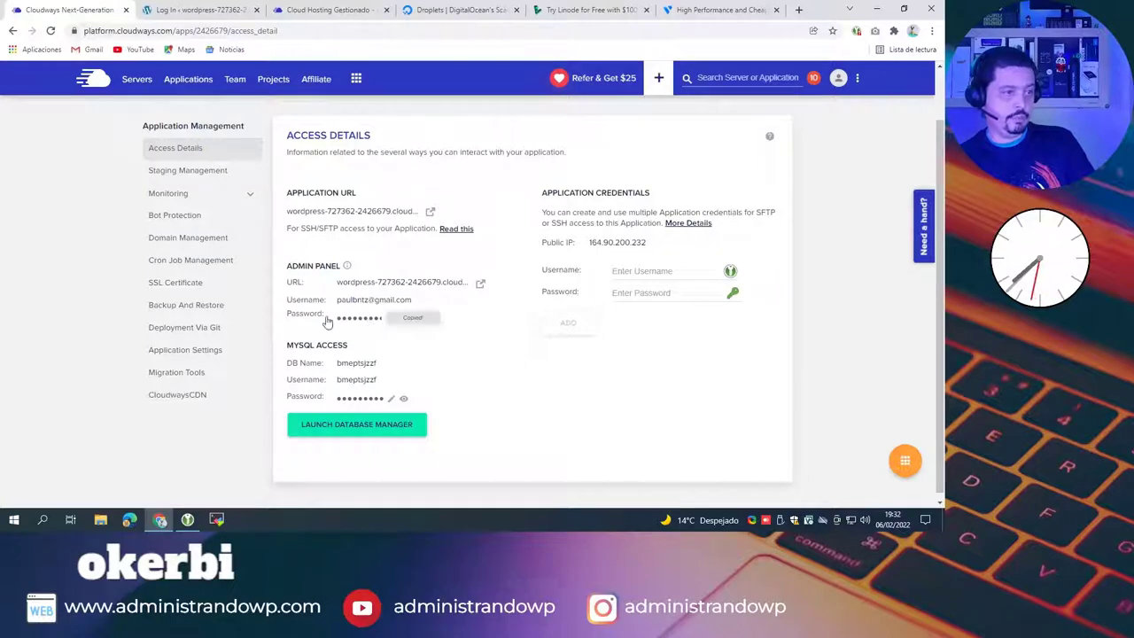
pyautogui.click(197, 11)
pyautogui.click(445, 268)
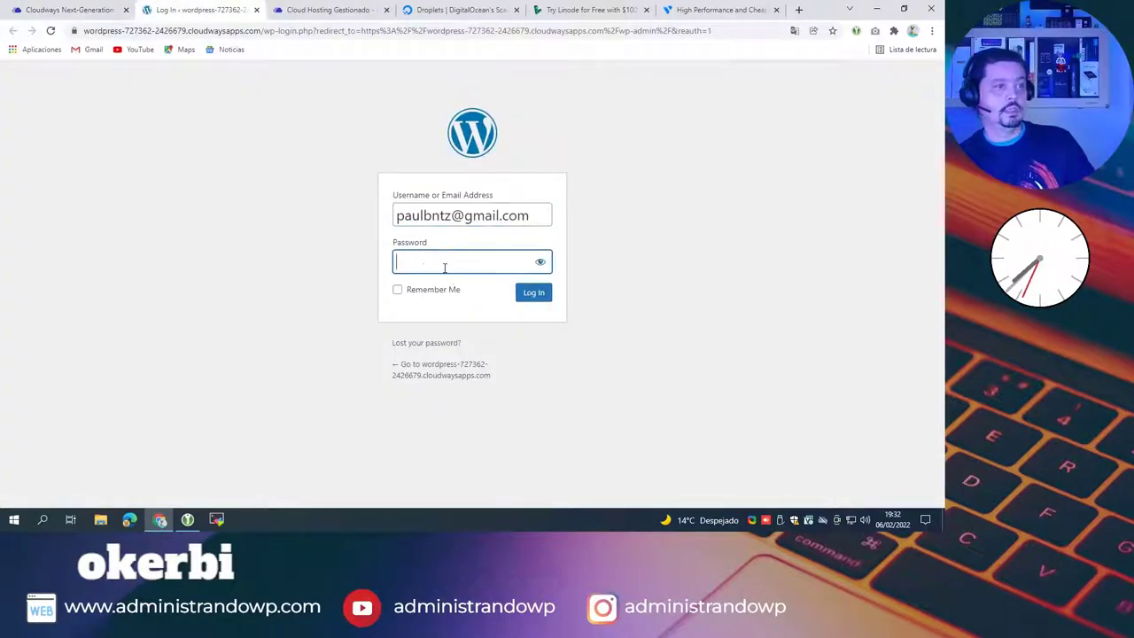
pyautogui.hotkey('ctrl', 'v')
pyautogui.click(536, 295)
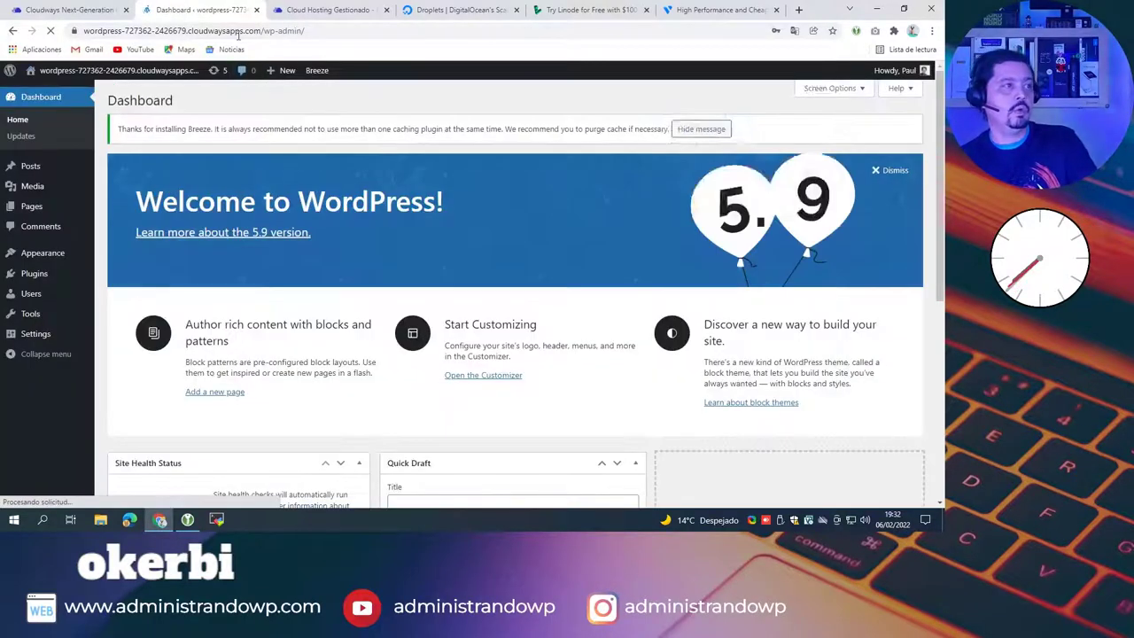
# Step: Dismiss the password-save prompt, view the live front page in a new tab, then return to the dashboard
pyautogui.click(232, 32)
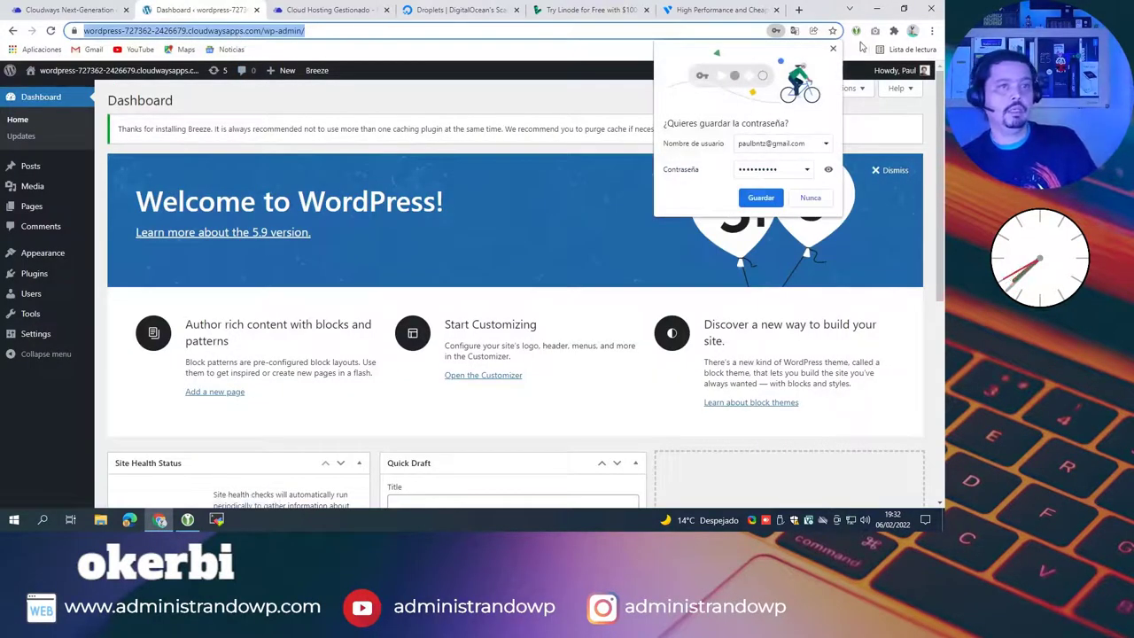
pyautogui.click(832, 48)
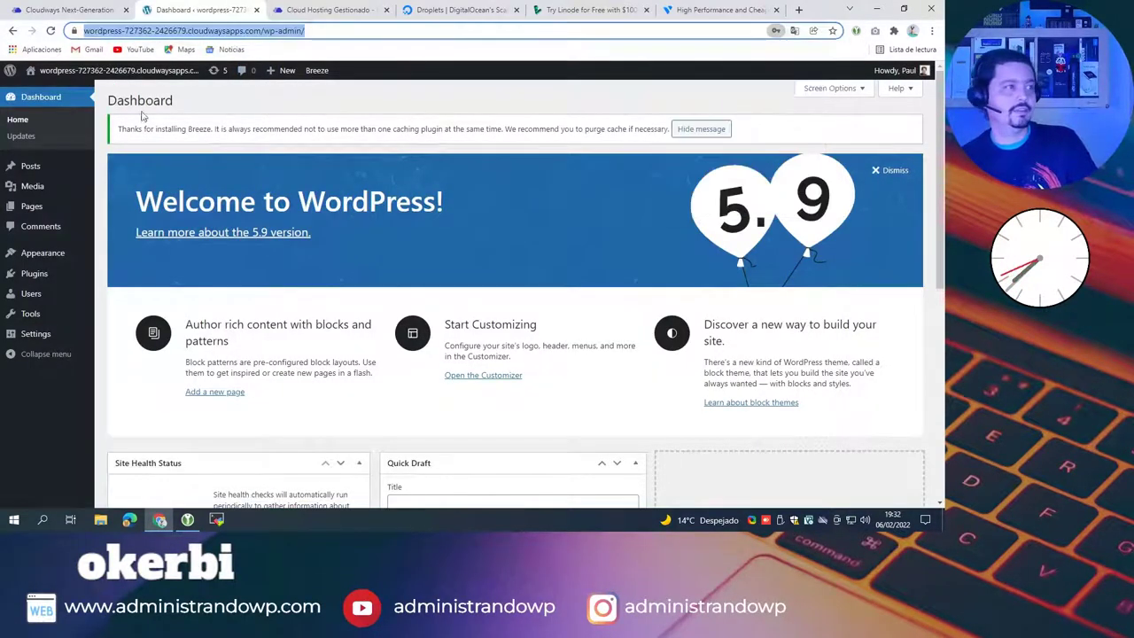
pyautogui.click(50, 92)
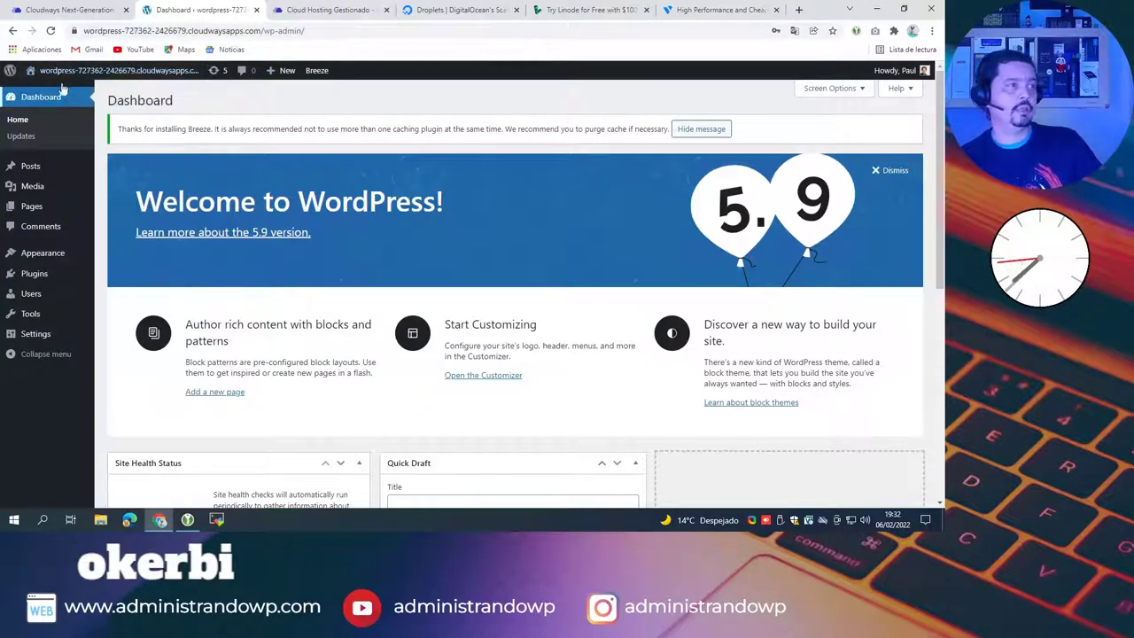
pyautogui.middleClick(53, 93)
pyautogui.click(275, 9)
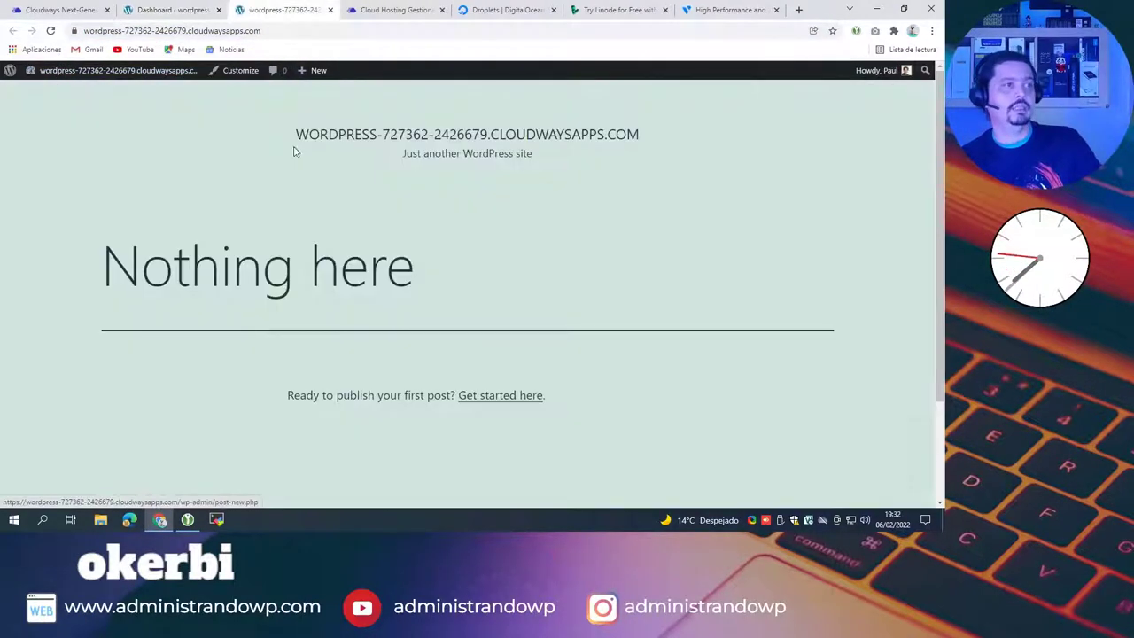
pyautogui.scroll(-2, 558, 239)
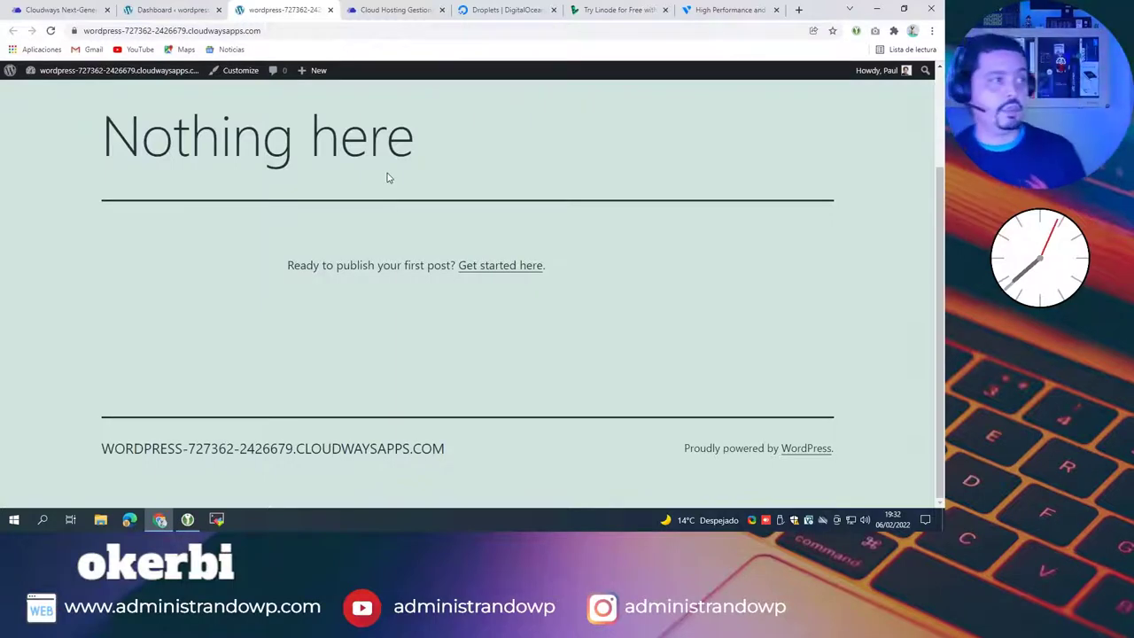
pyautogui.click(275, 30)
pyautogui.moveTo(299, 70)
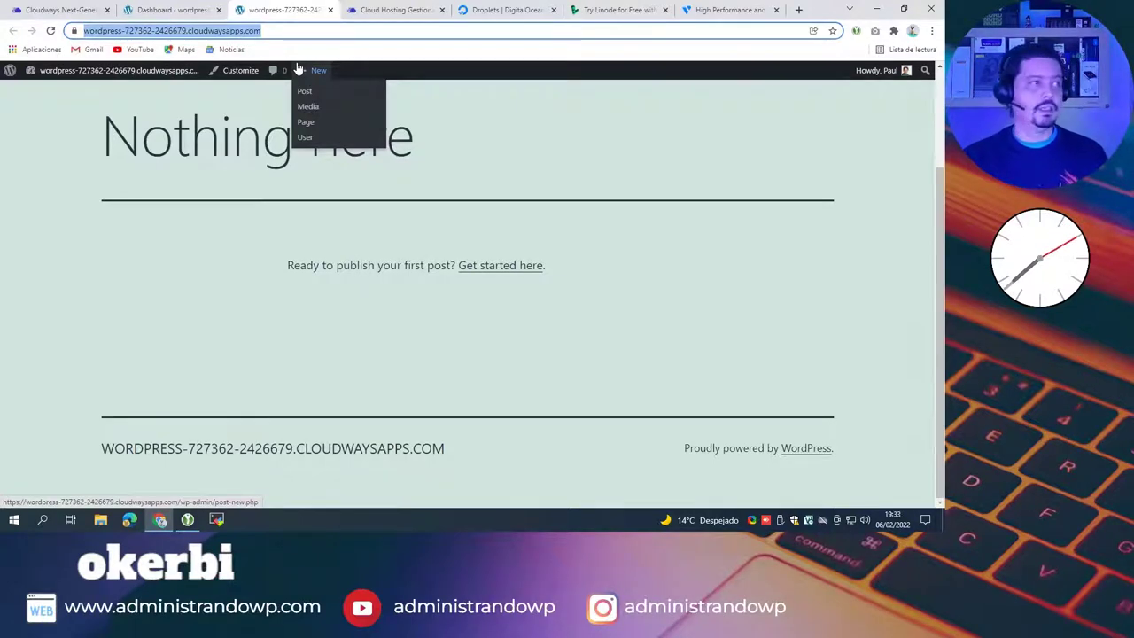
pyautogui.click(258, 192)
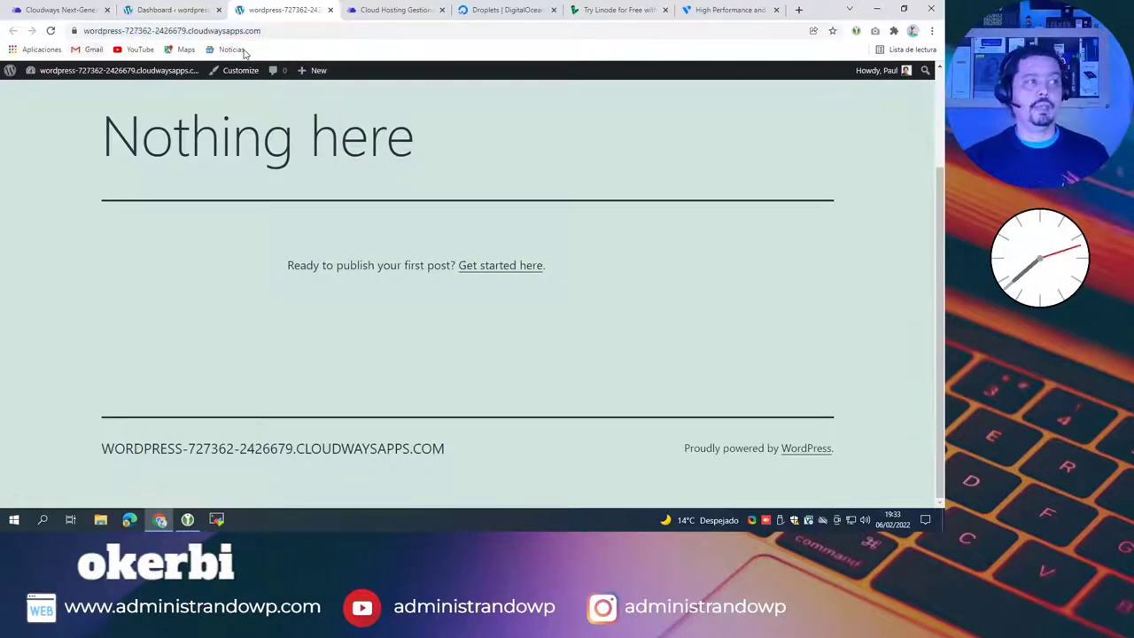
pyautogui.click(265, 26)
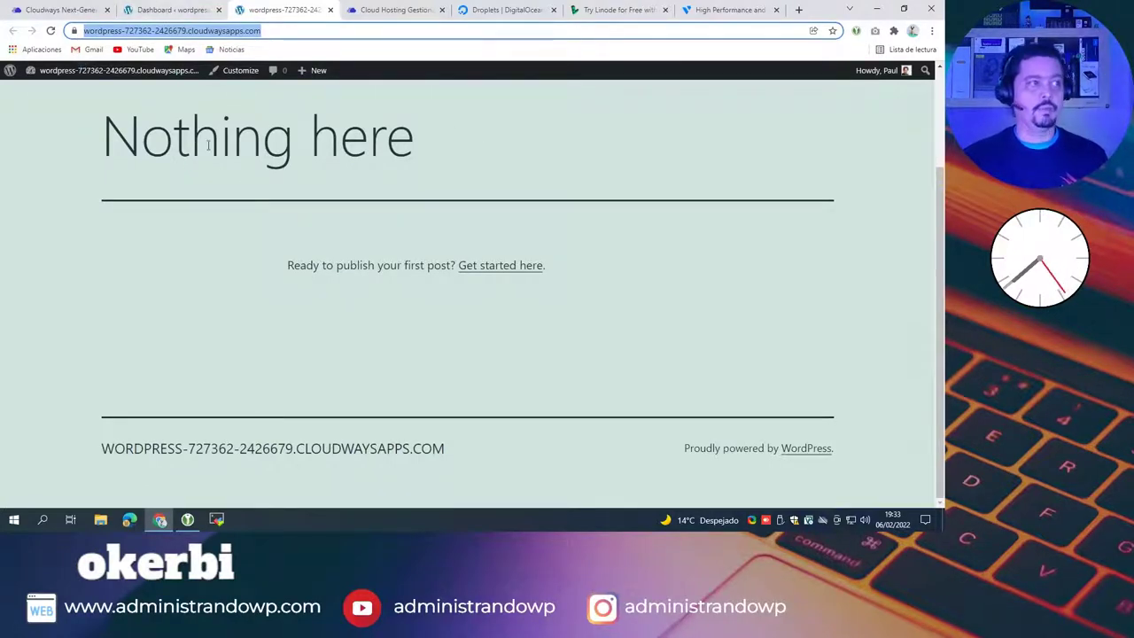
pyautogui.click(173, 10)
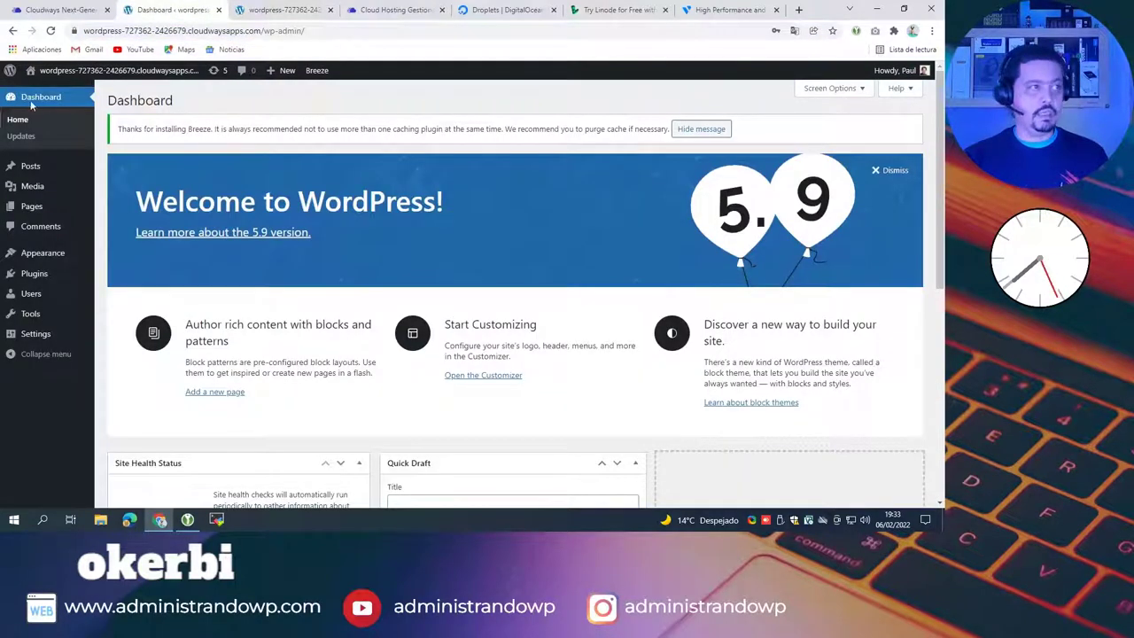
# Step: Compare the Cloudways access details, live site and WordPress dashboard tabs
pyautogui.click(71, 12)
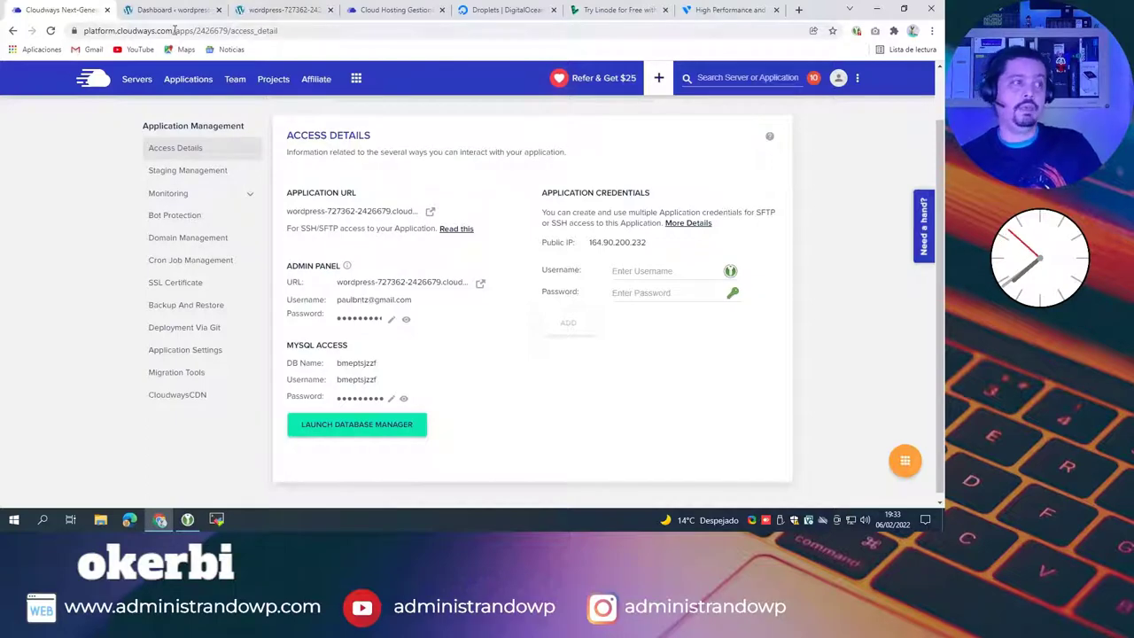
pyautogui.click(258, 13)
pyautogui.click(270, 30)
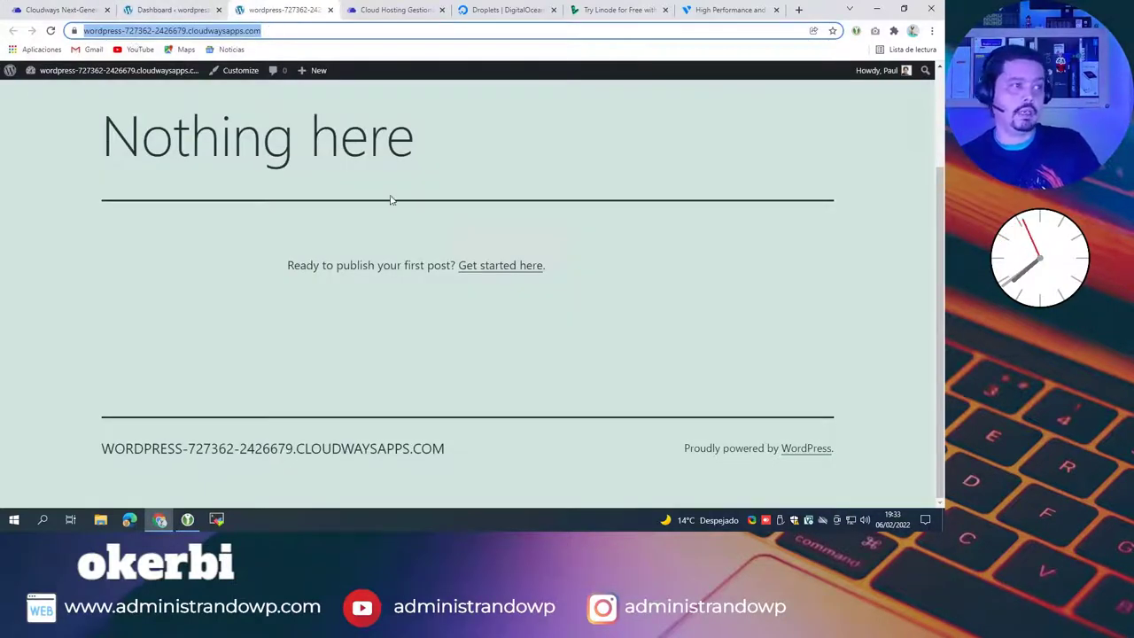
pyautogui.click(171, 11)
pyautogui.click(266, 11)
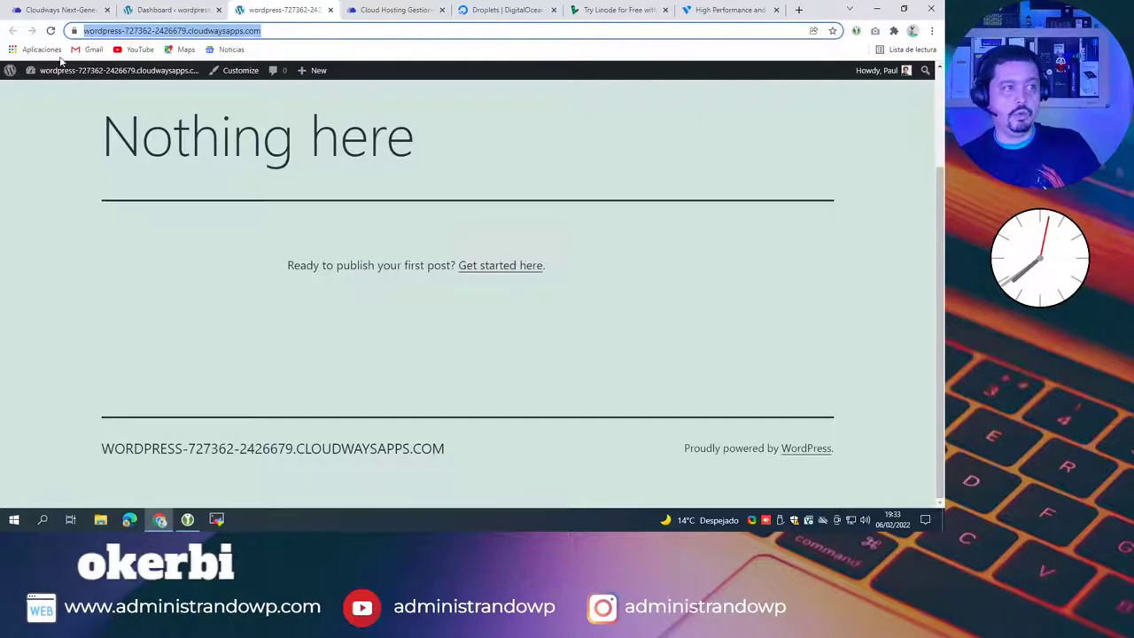
pyautogui.click(58, 11)
pyautogui.click(266, 10)
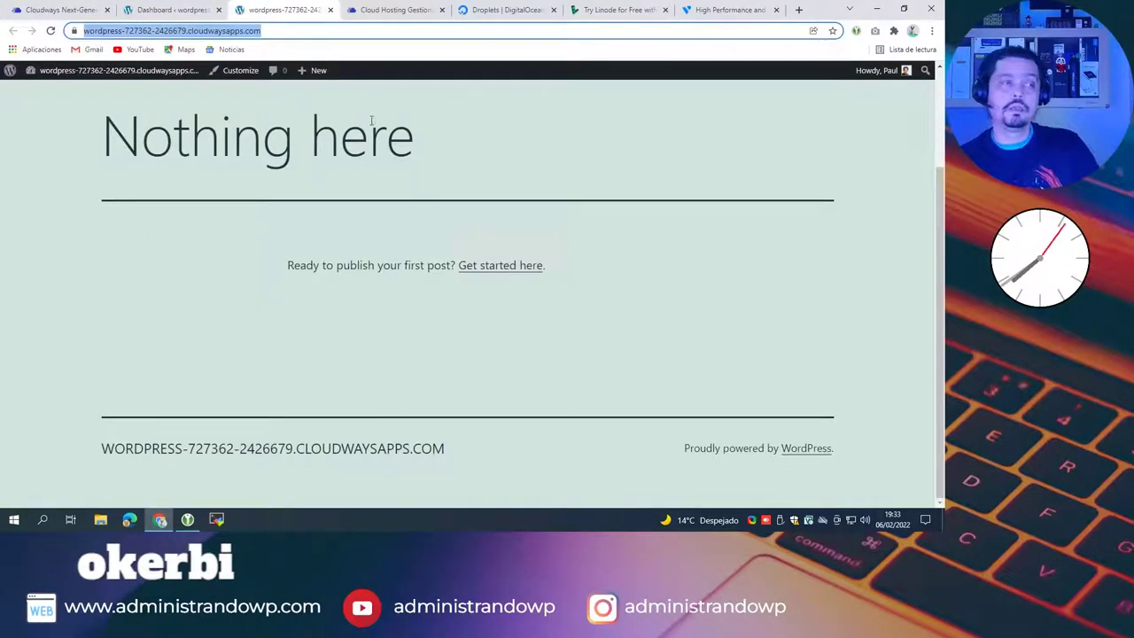
pyautogui.click(177, 11)
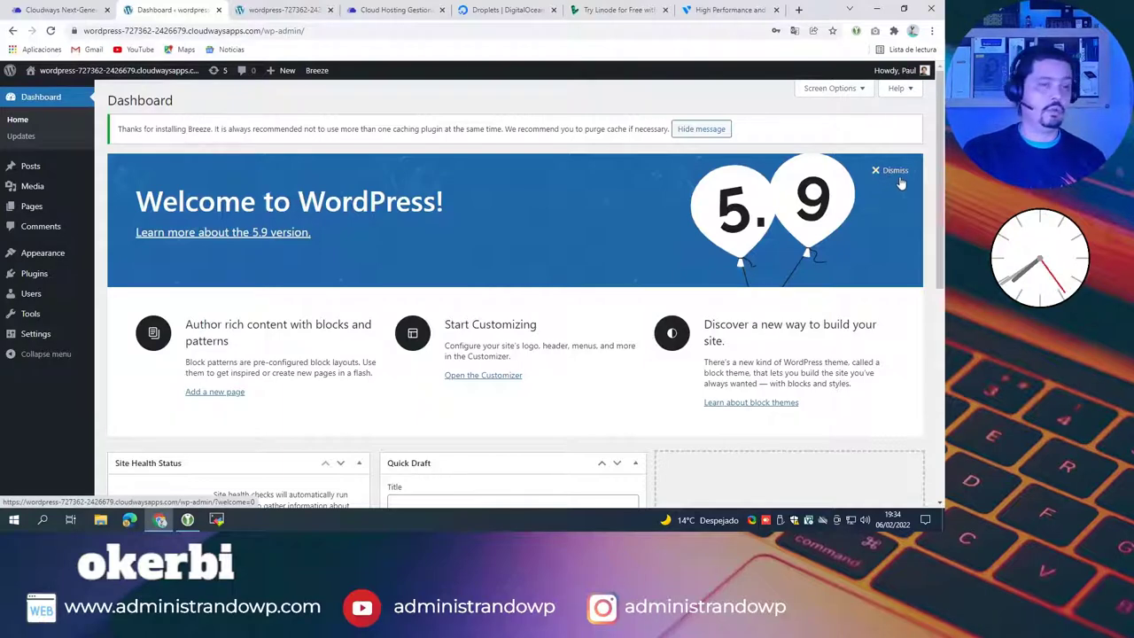
# Step: Dismiss the Welcome to WordPress panel and review the pending plugin and theme updates
pyautogui.click(894, 171)
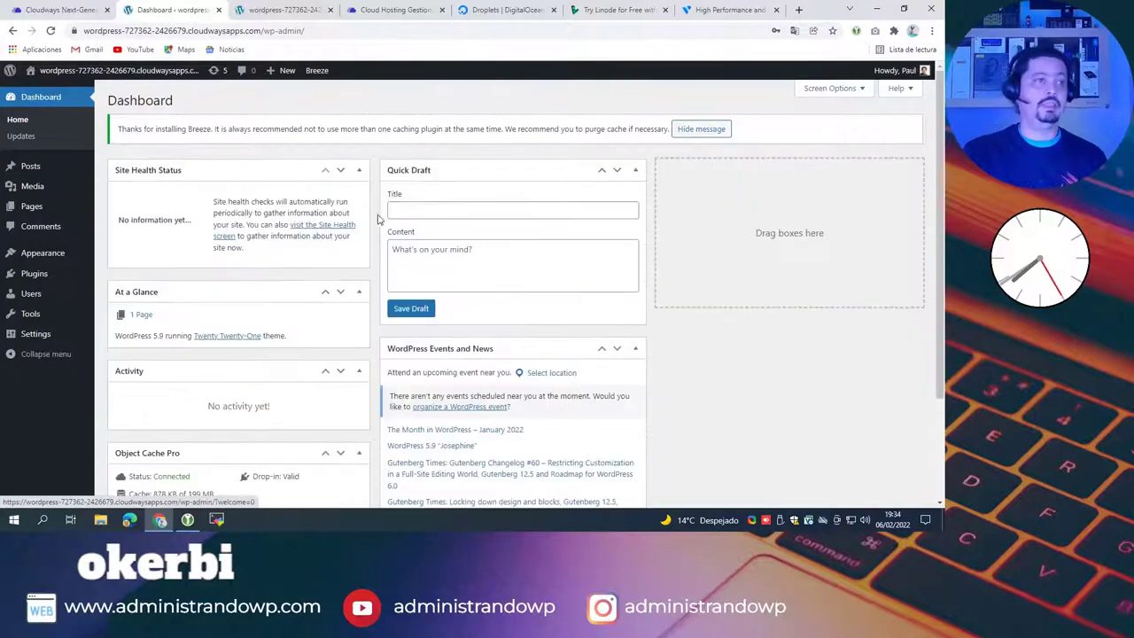
pyautogui.click(214, 72)
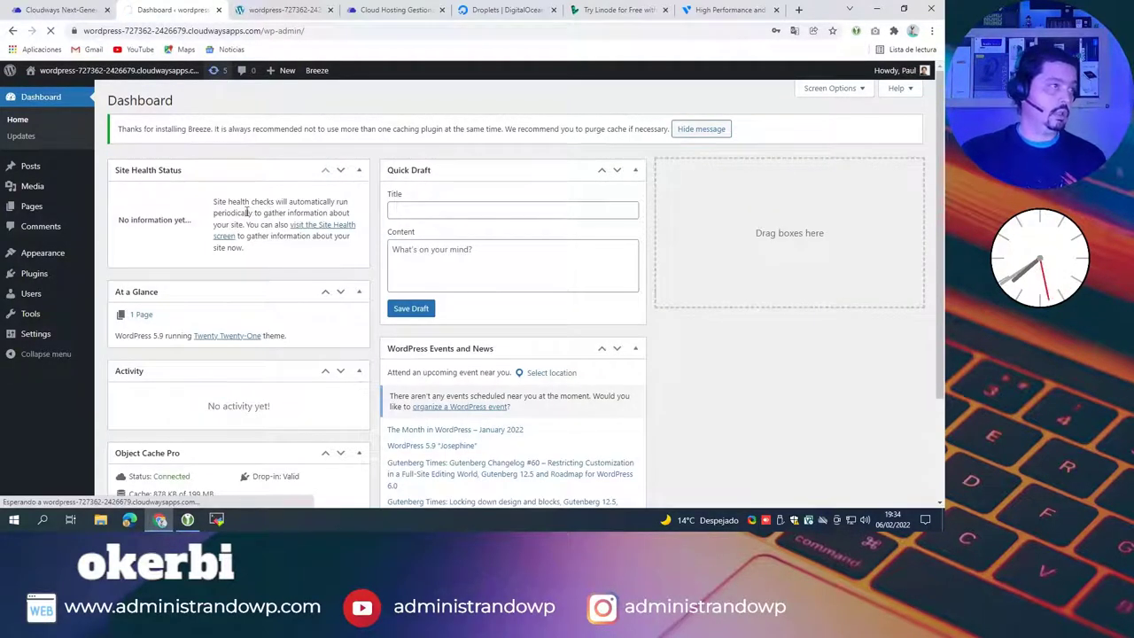
pyautogui.scroll(-3, 406, 281)
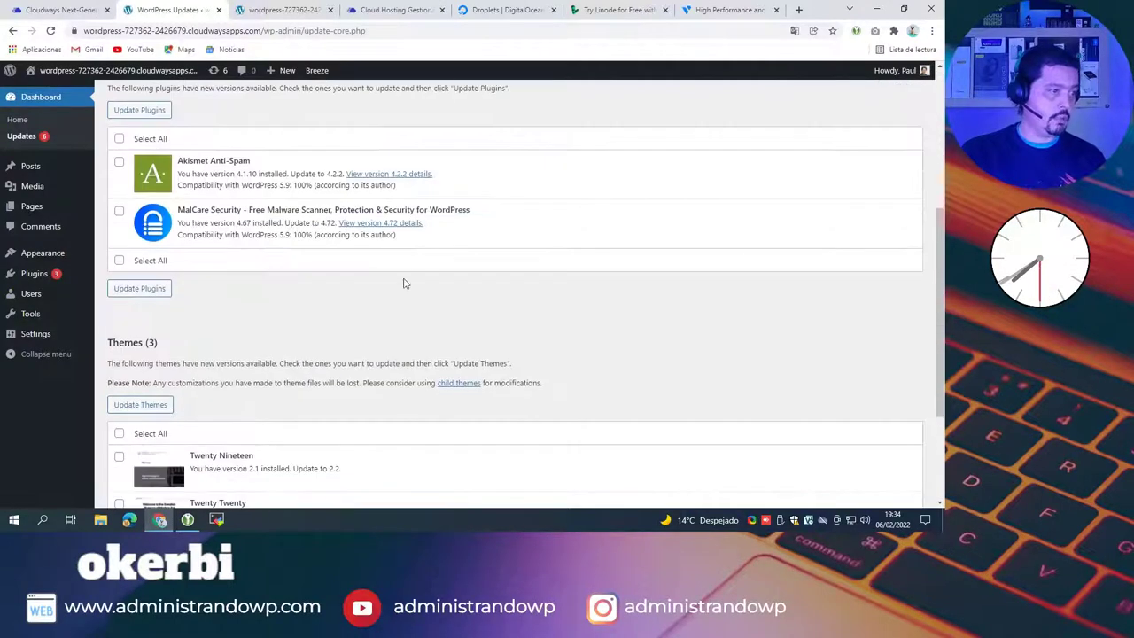
pyautogui.scroll(-2, 385, 247)
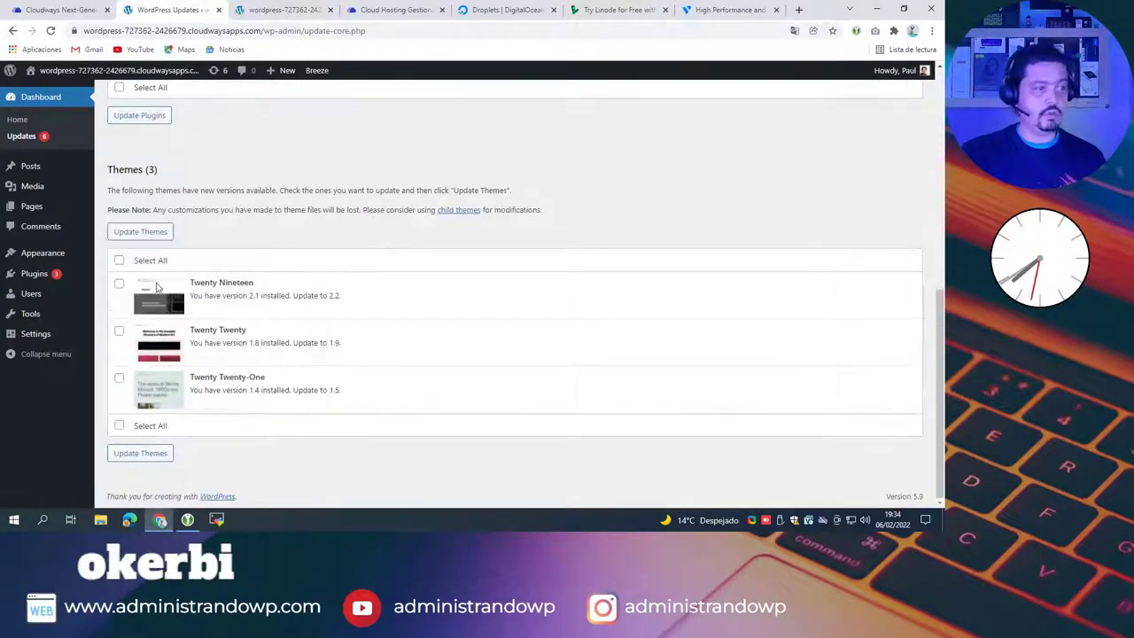
pyautogui.scroll(10, 280, 222)
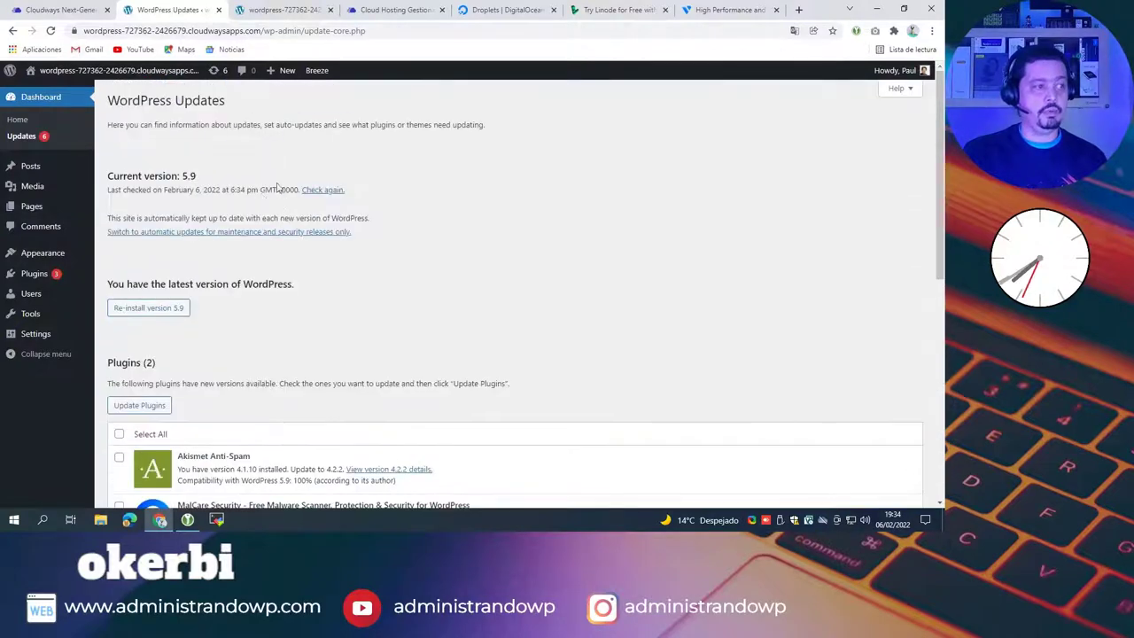
pyautogui.scroll(-2, 220, 319)
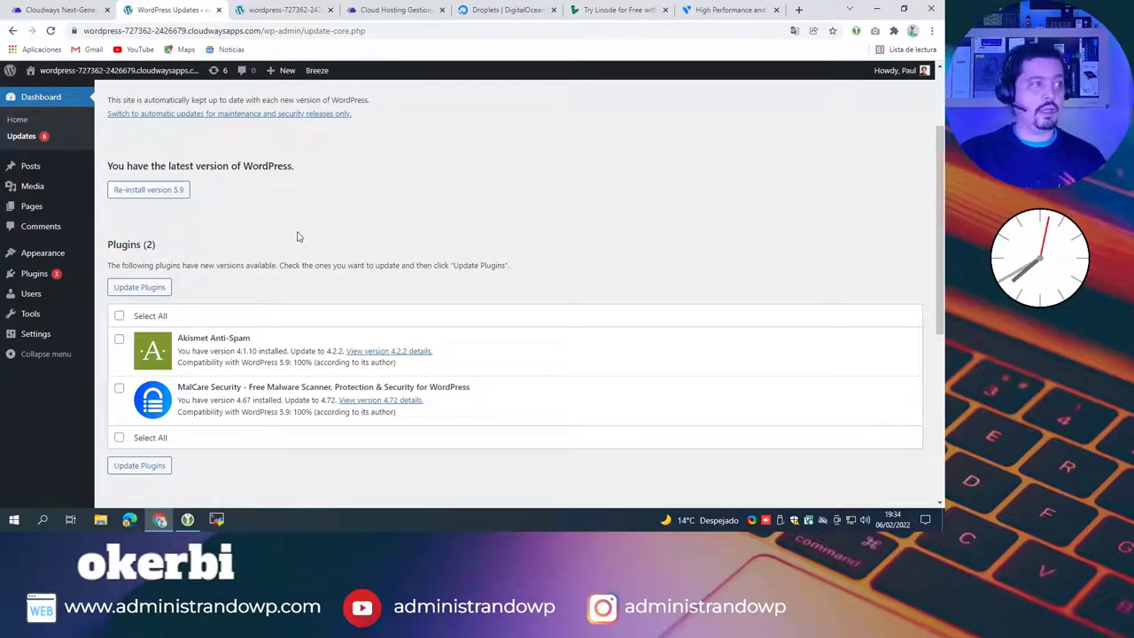
# Step: Open the live site in another new tab, look it over, and return to Updates
pyautogui.middleClick(33, 73)
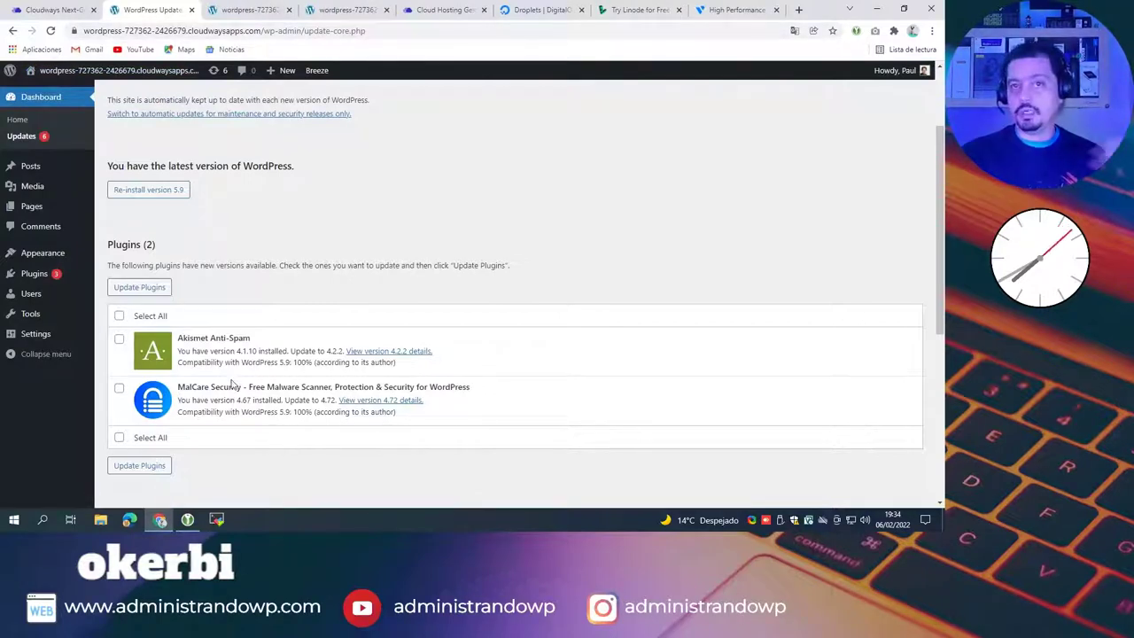
pyautogui.click(248, 10)
pyautogui.scroll(-2, 474, 279)
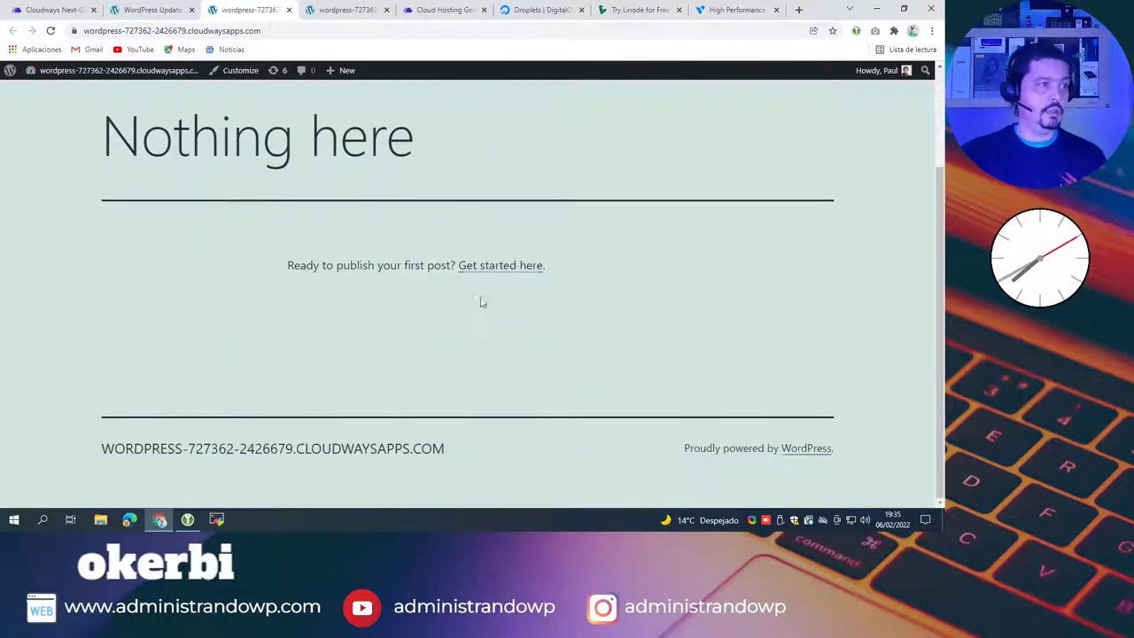
pyautogui.click(143, 10)
pyautogui.moveTo(32, 206)
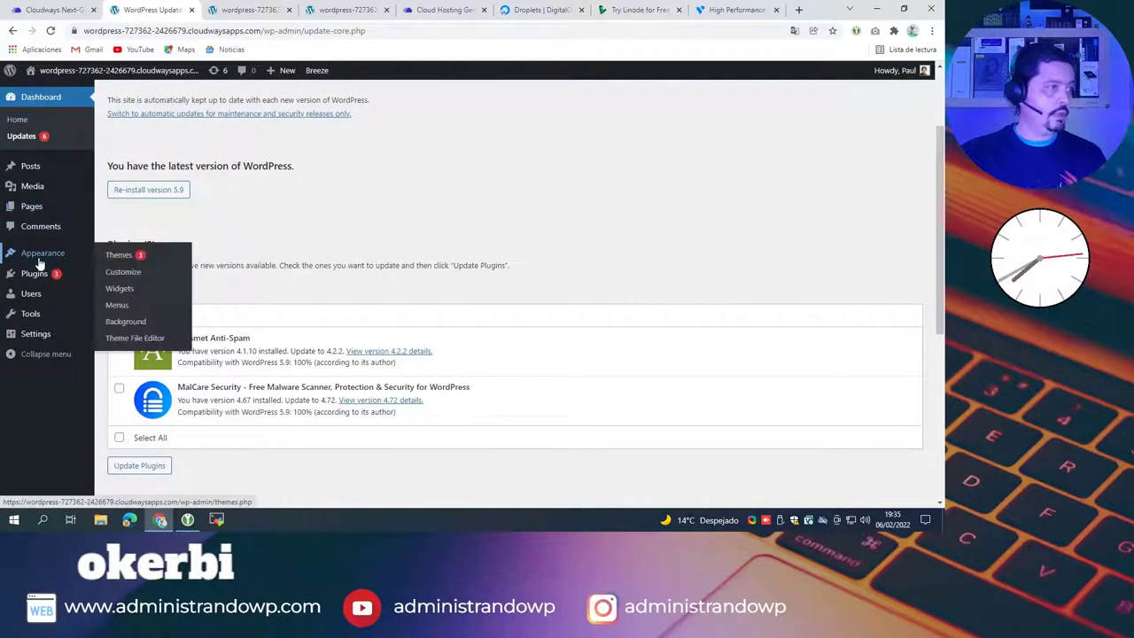
# Step: Delete the Twenty Nineteen and Twenty Twenty themes
pyautogui.moveTo(53, 253)
pyautogui.click(118, 255)
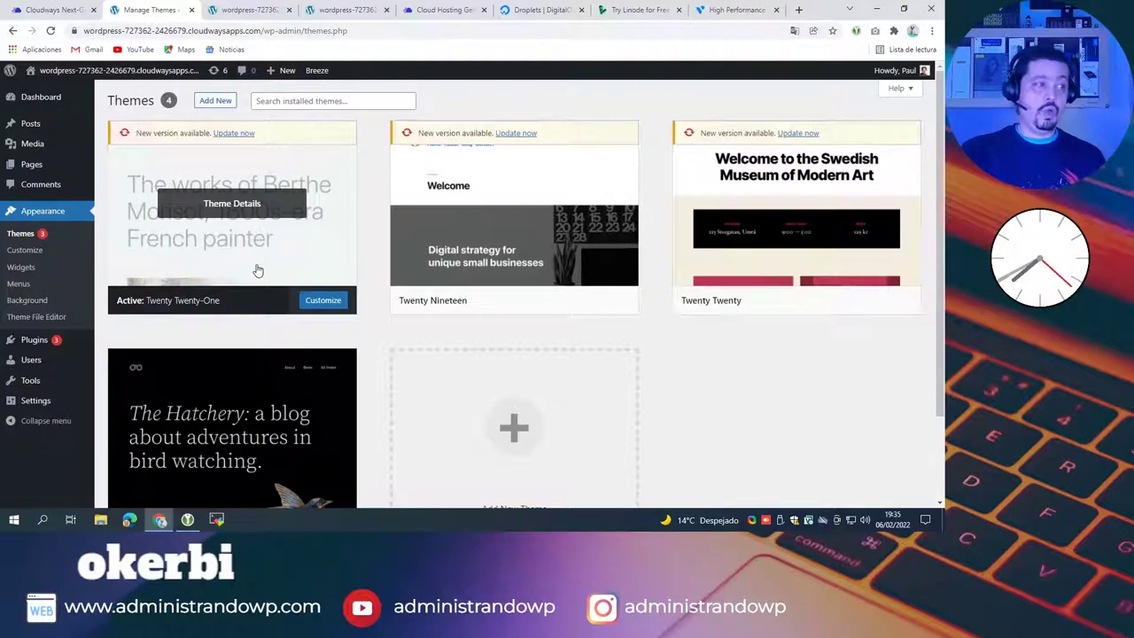
pyautogui.click(586, 258)
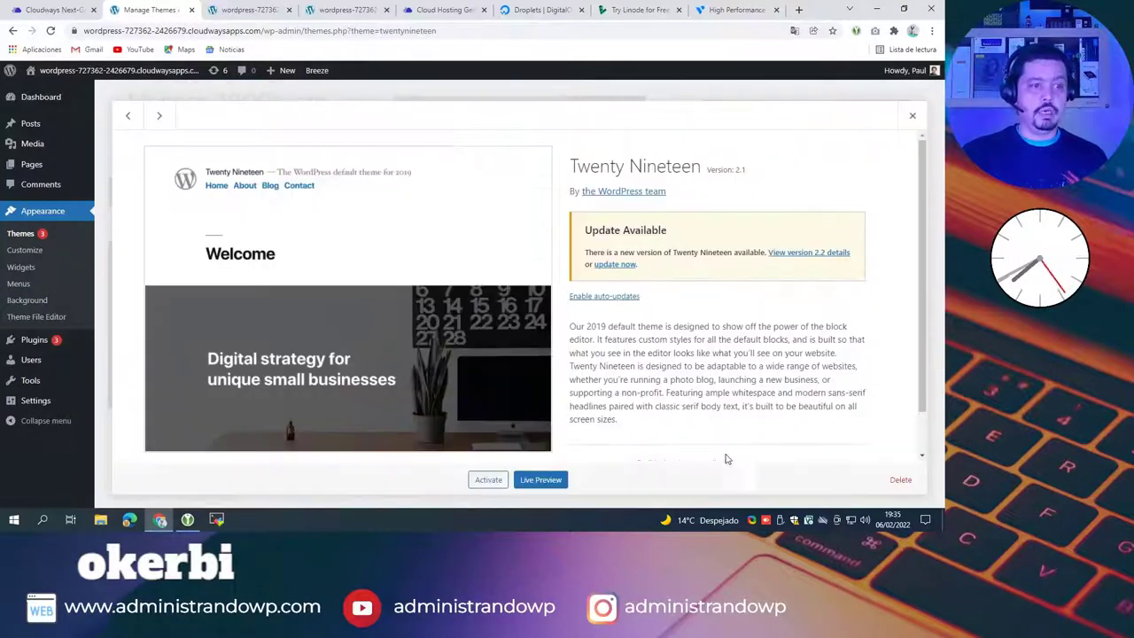
pyautogui.click(900, 479)
pyautogui.click(519, 119)
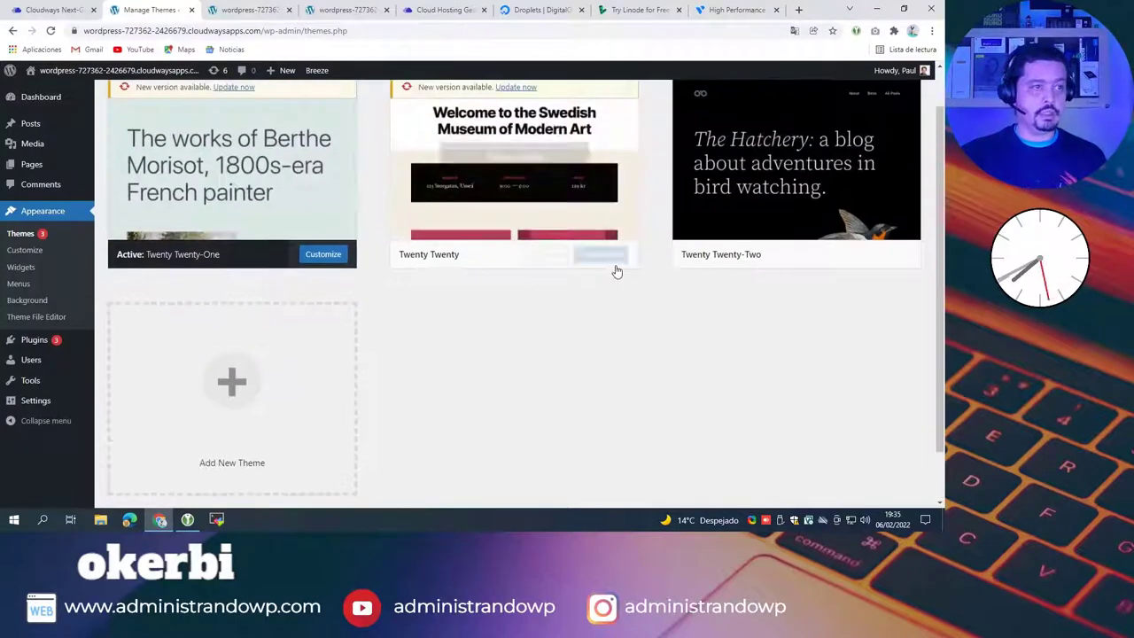
pyautogui.click(609, 255)
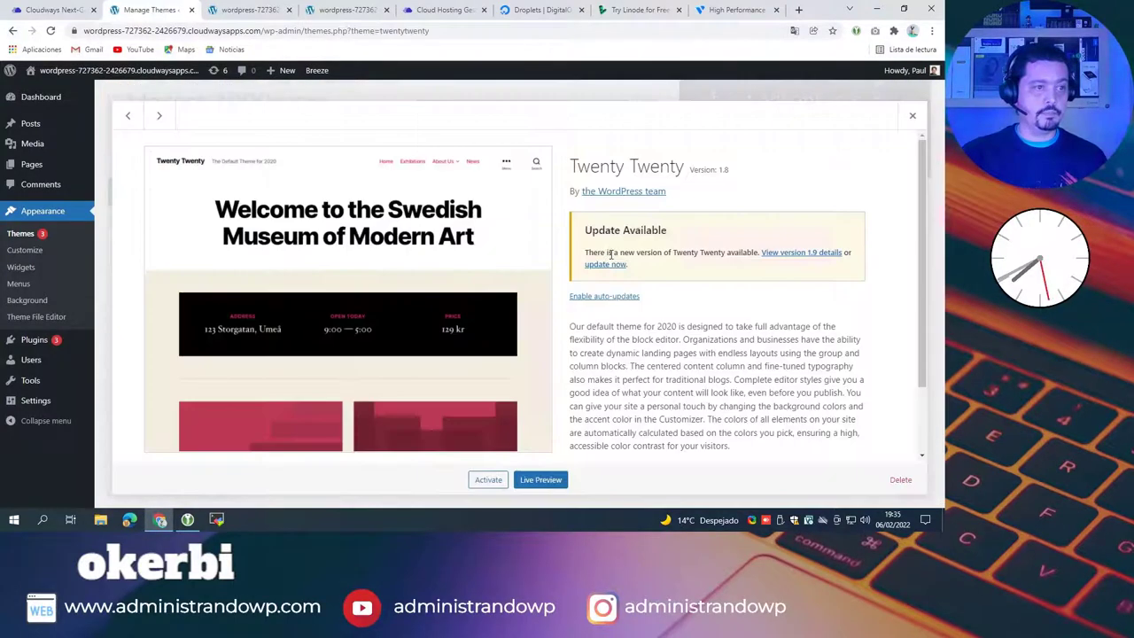
pyautogui.click(900, 479)
pyautogui.click(528, 121)
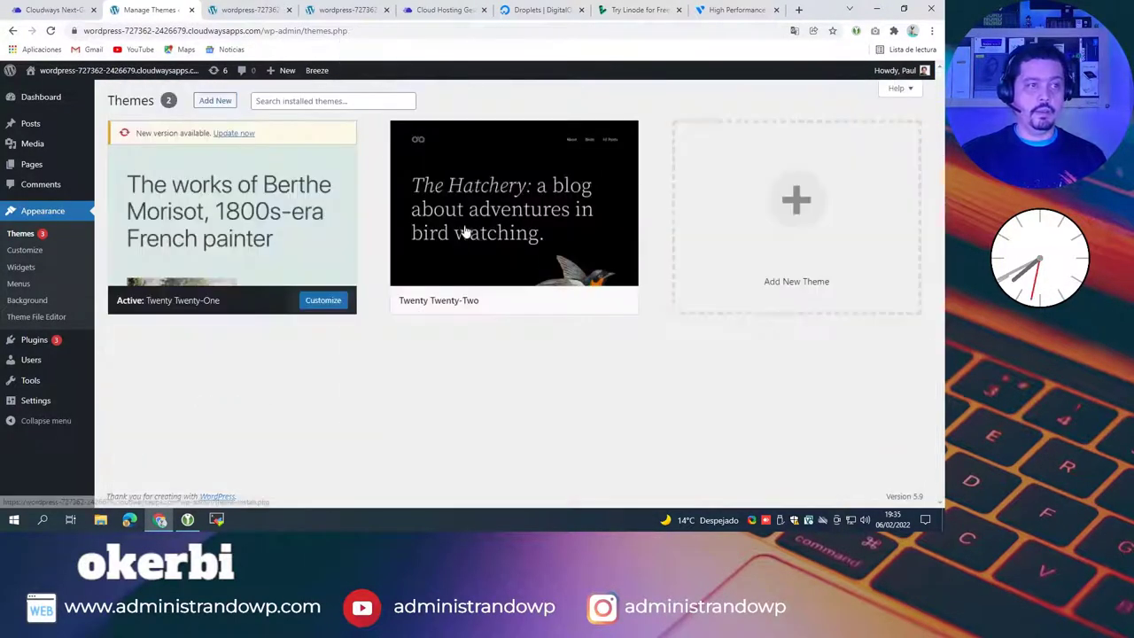
# Step: Keep and activate Twenty Twenty-Two, then update the Twenty Twenty-One theme
pyautogui.click(469, 226)
pyautogui.click(899, 479)
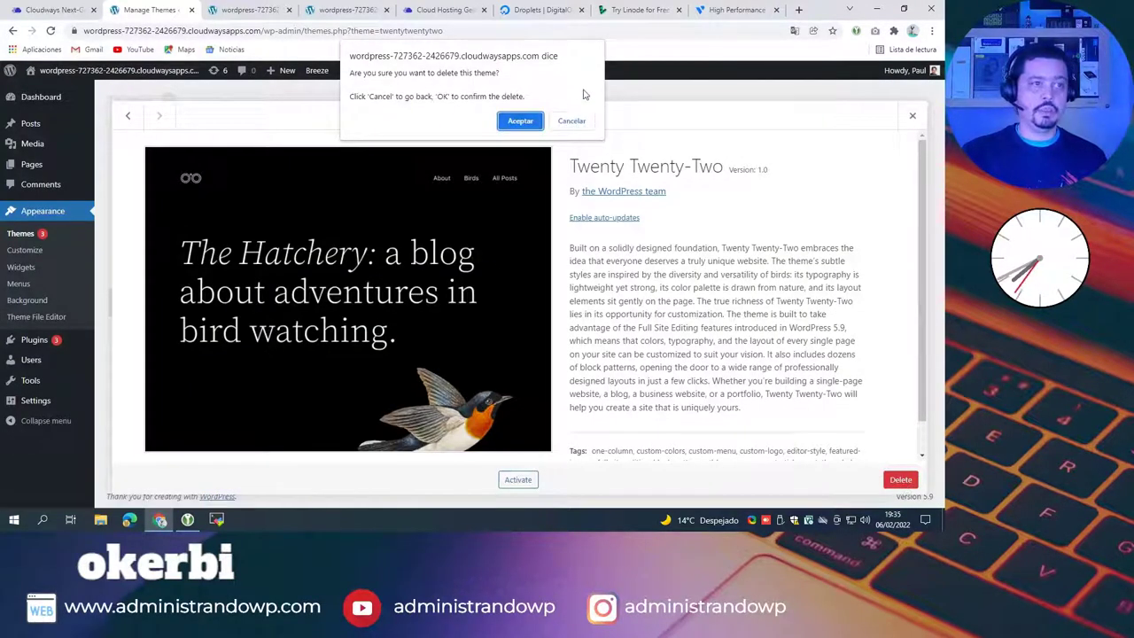
pyautogui.click(572, 122)
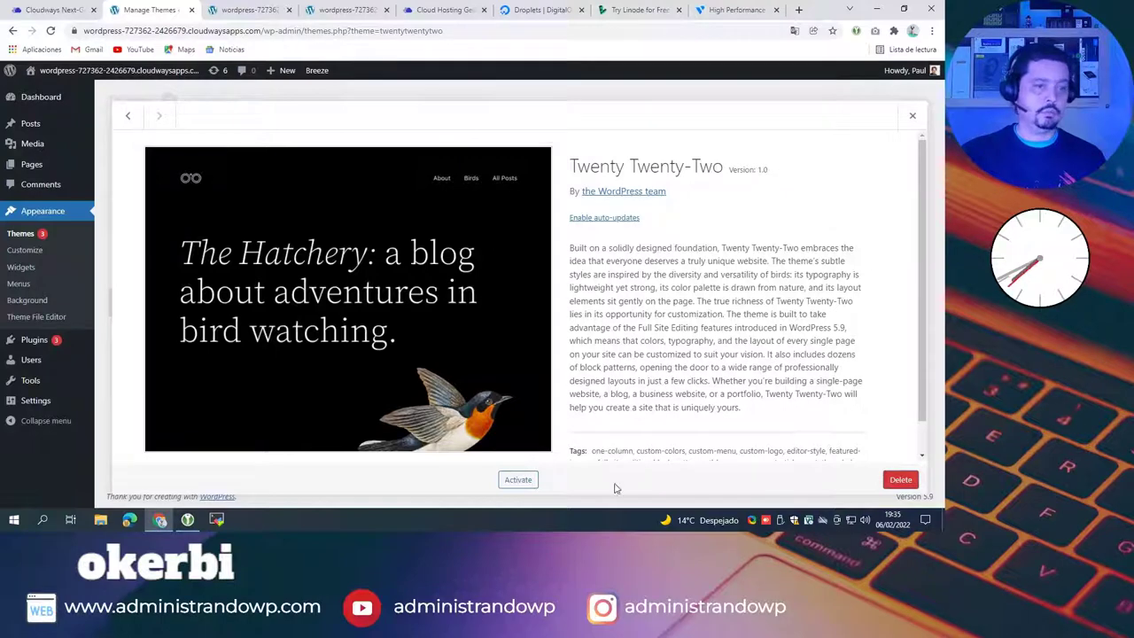
pyautogui.click(534, 479)
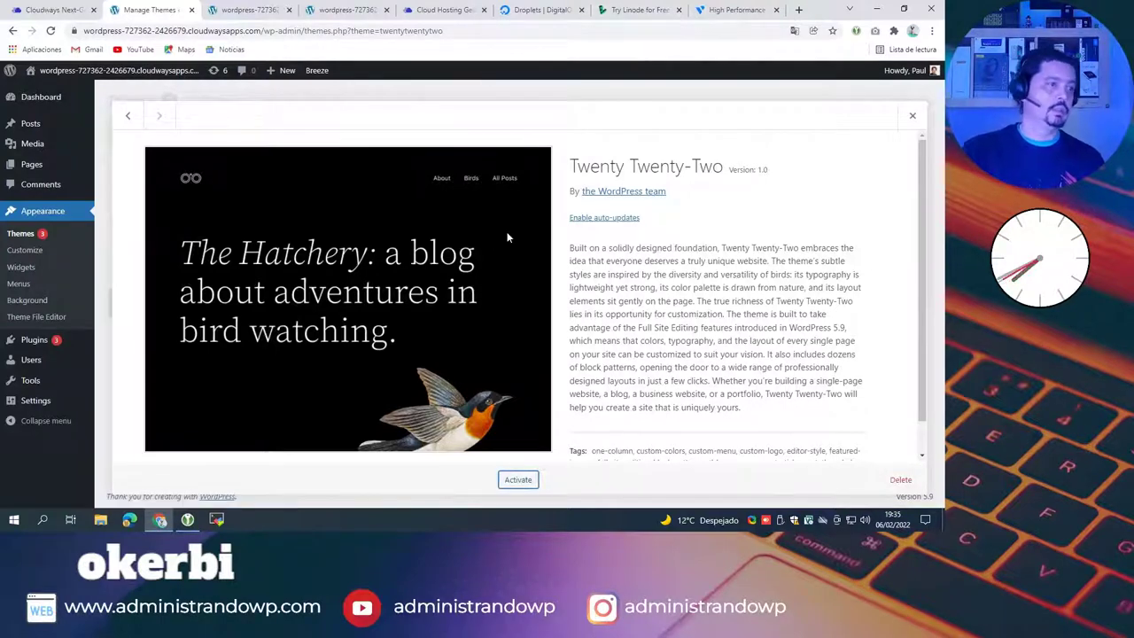
pyautogui.click(515, 479)
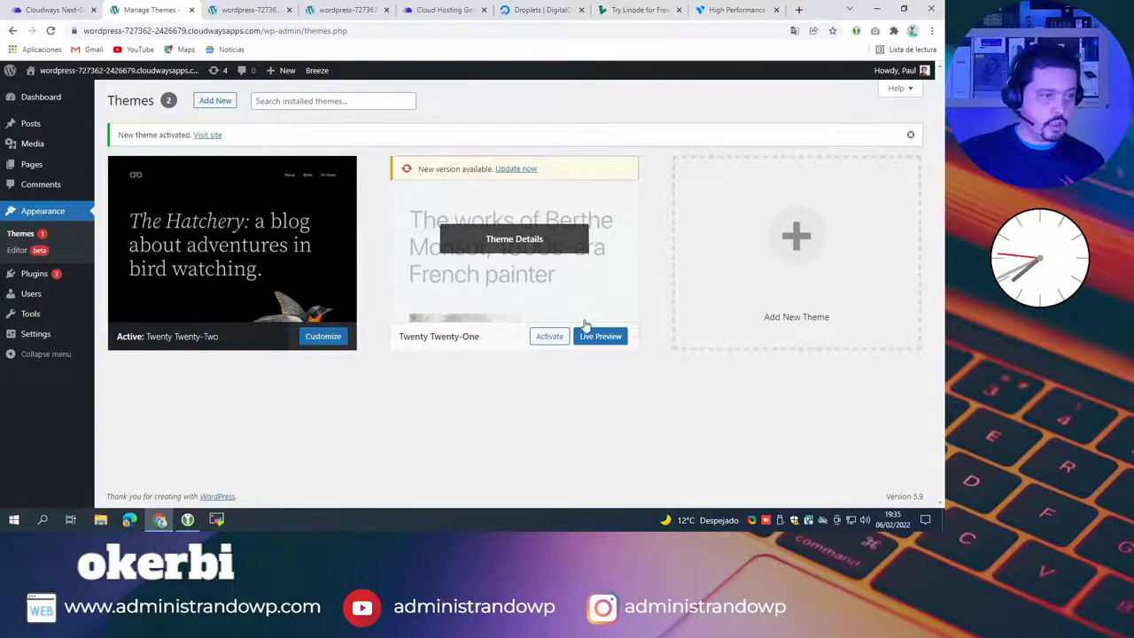
pyautogui.click(516, 168)
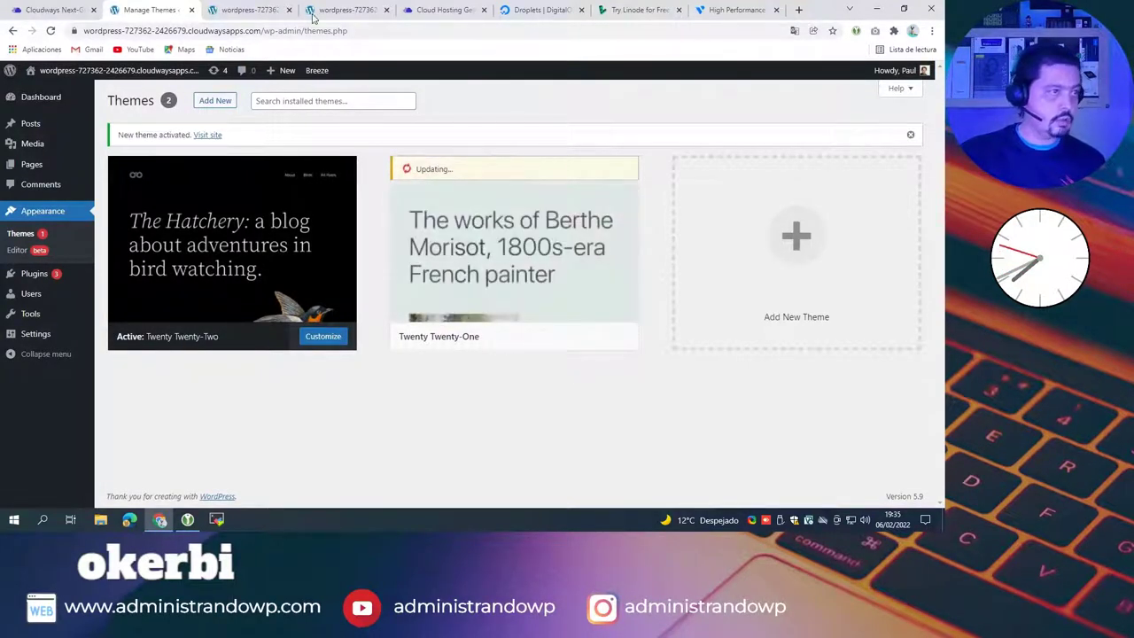
# Step: Reload the live front page to see the new theme design, then go back to Themes
pyautogui.click(250, 11)
pyautogui.click(51, 31)
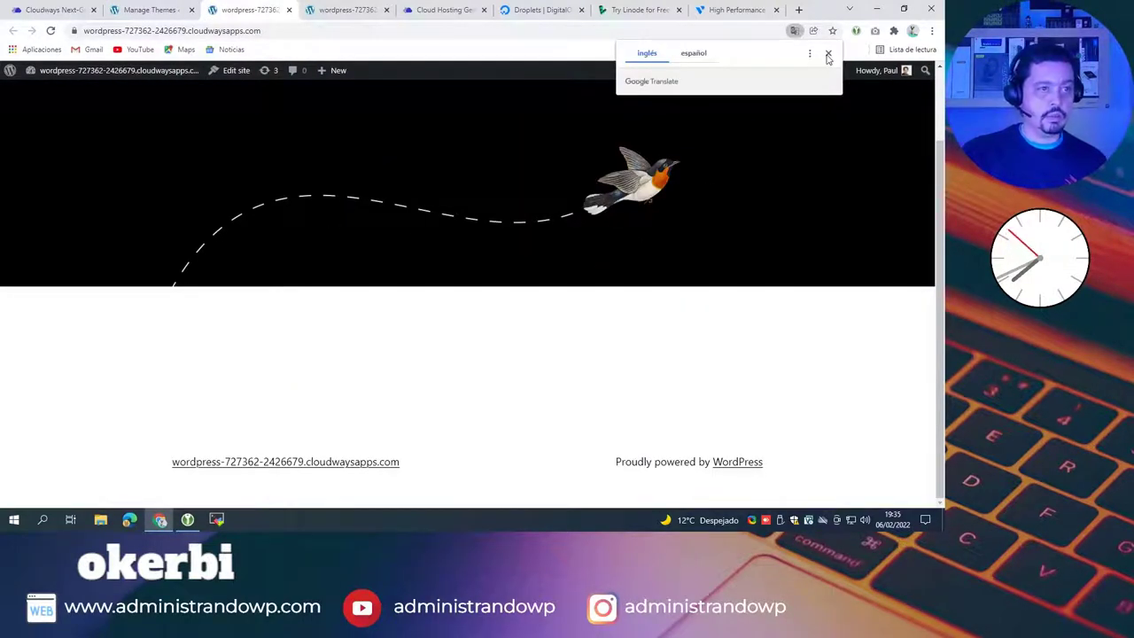
pyautogui.click(829, 53)
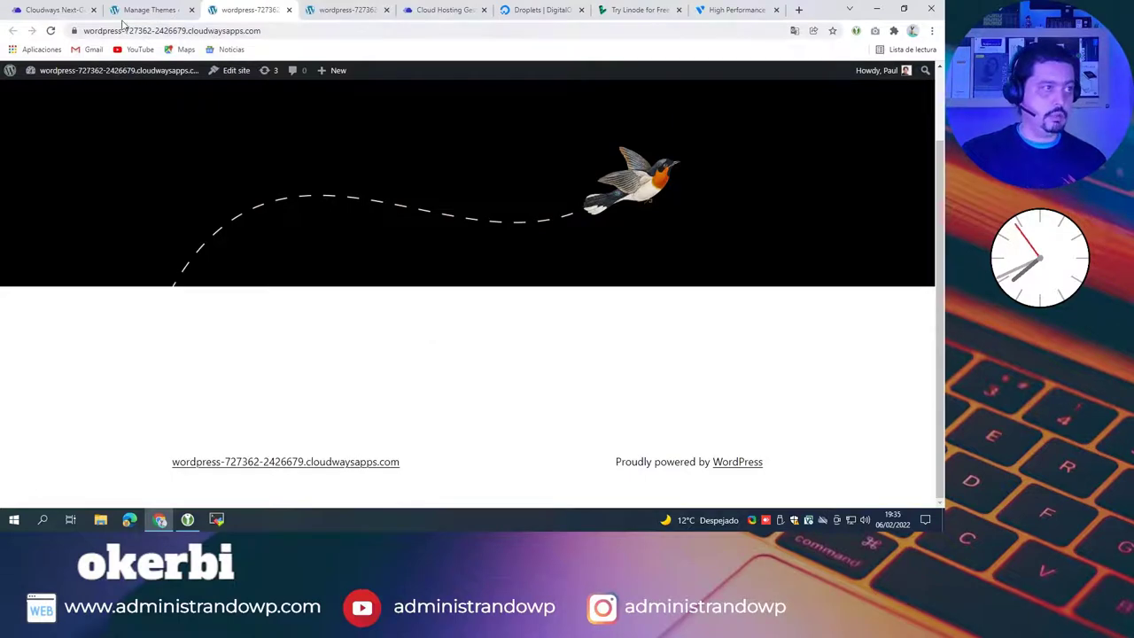
pyautogui.click(146, 10)
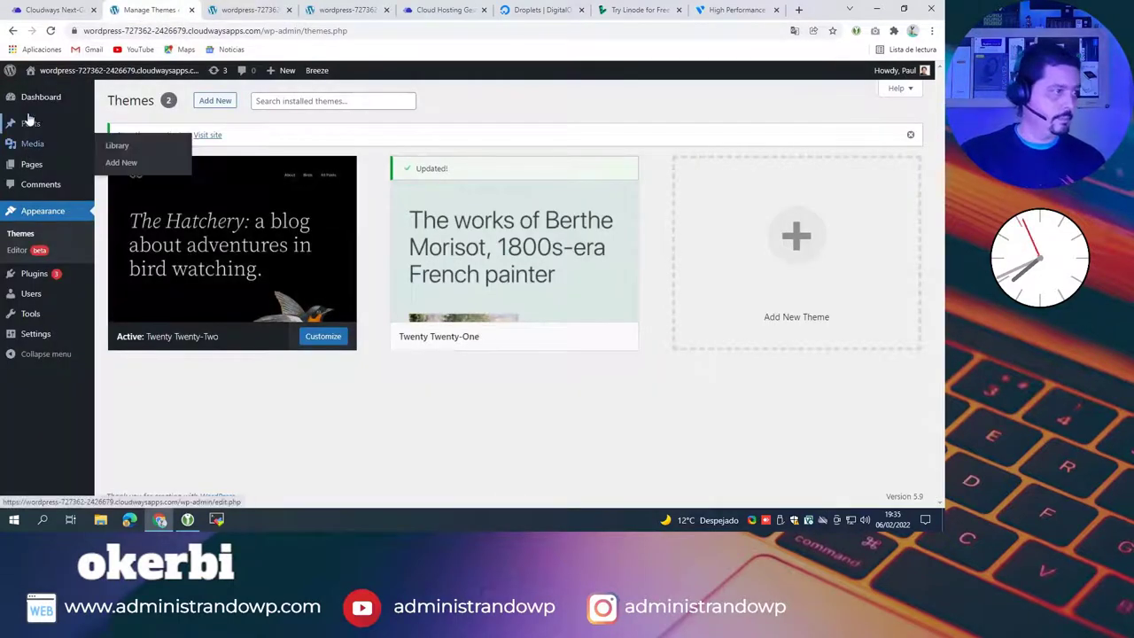
pyautogui.moveTo(42, 339)
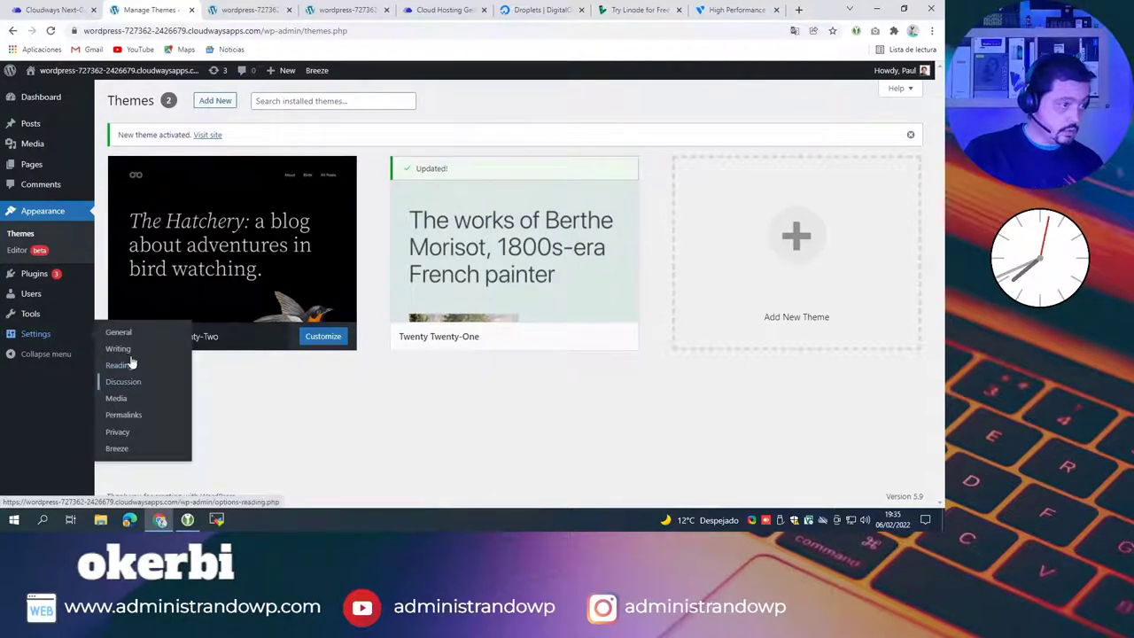
# Step: Look through the Writing and Reading settings, then open General settings
pyautogui.click(118, 349)
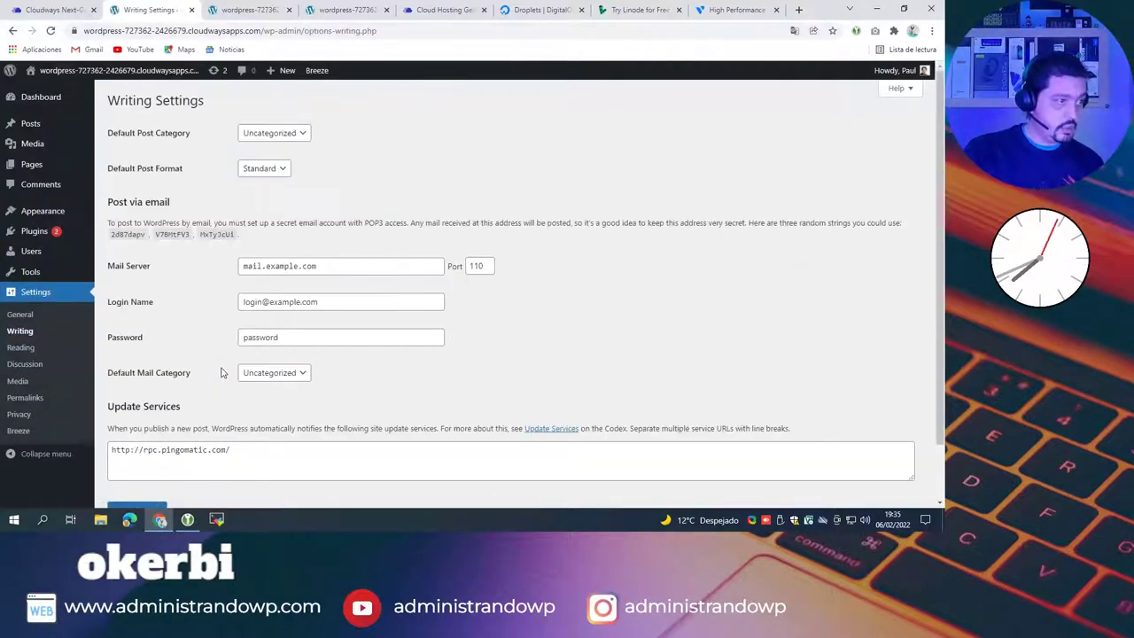
pyautogui.scroll(-2, 177, 377)
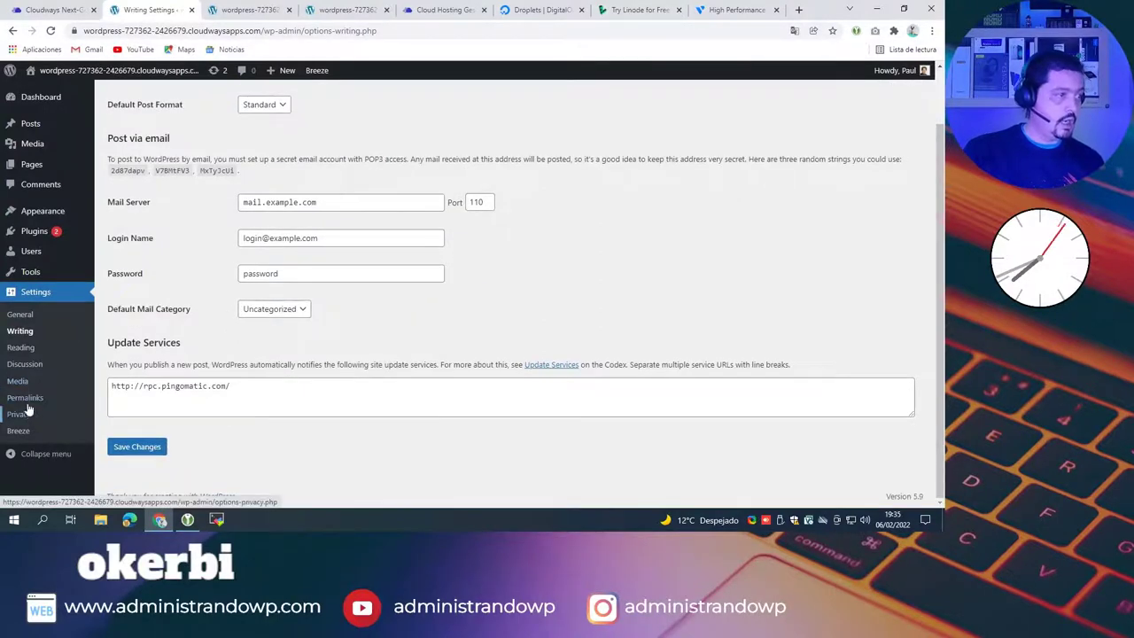
pyautogui.click(29, 353)
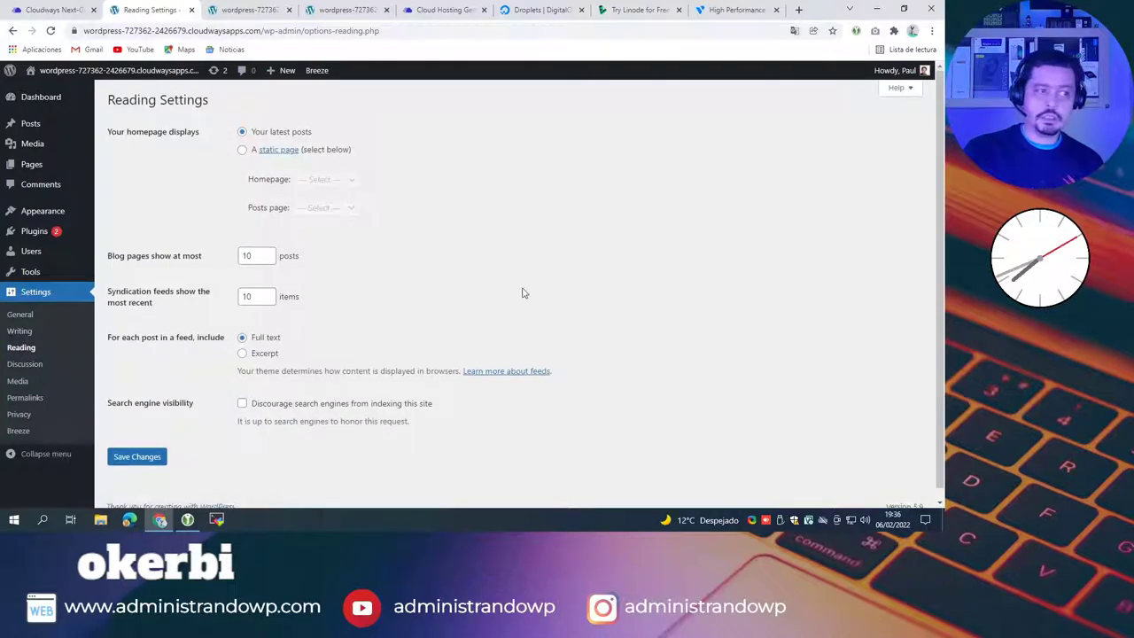
pyautogui.click(22, 316)
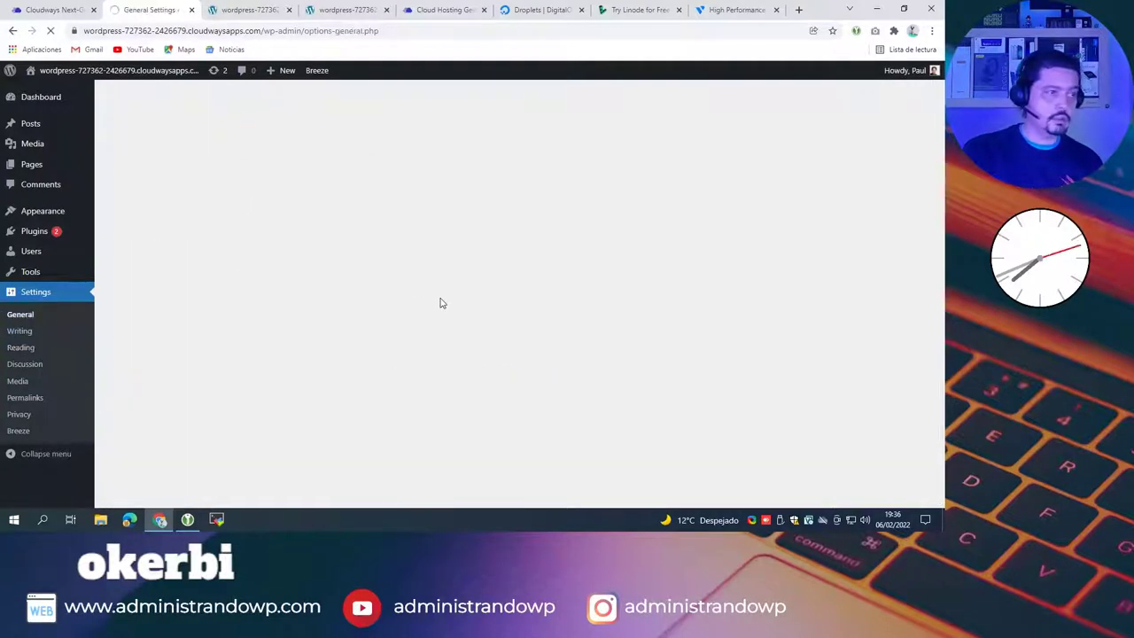
pyautogui.scroll(-3, 617, 309)
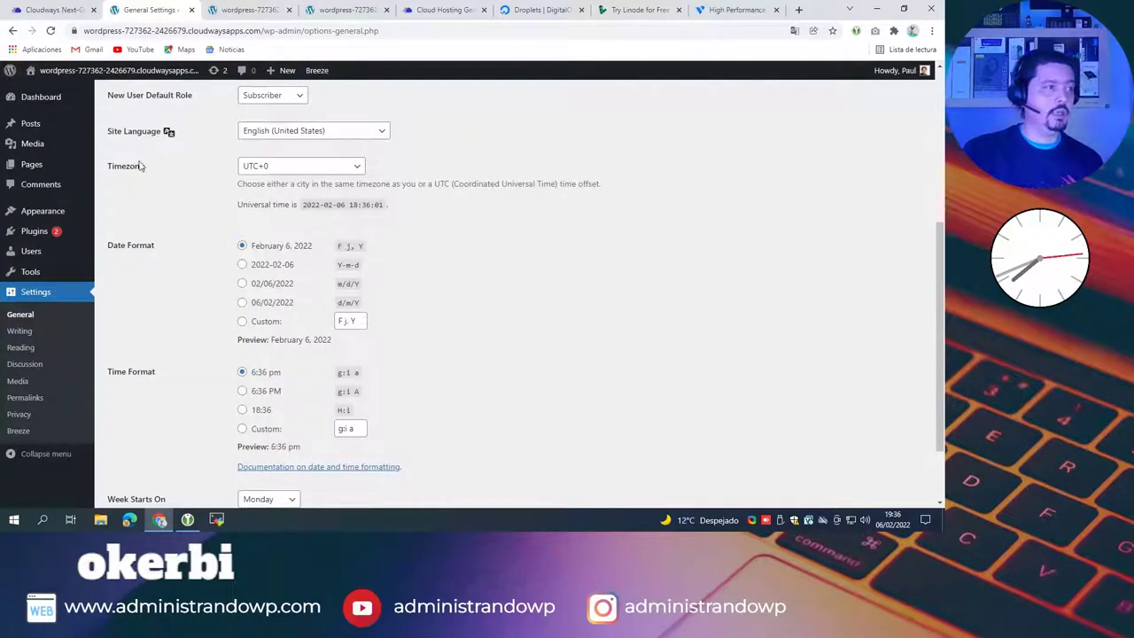
pyautogui.scroll(1, 293, 242)
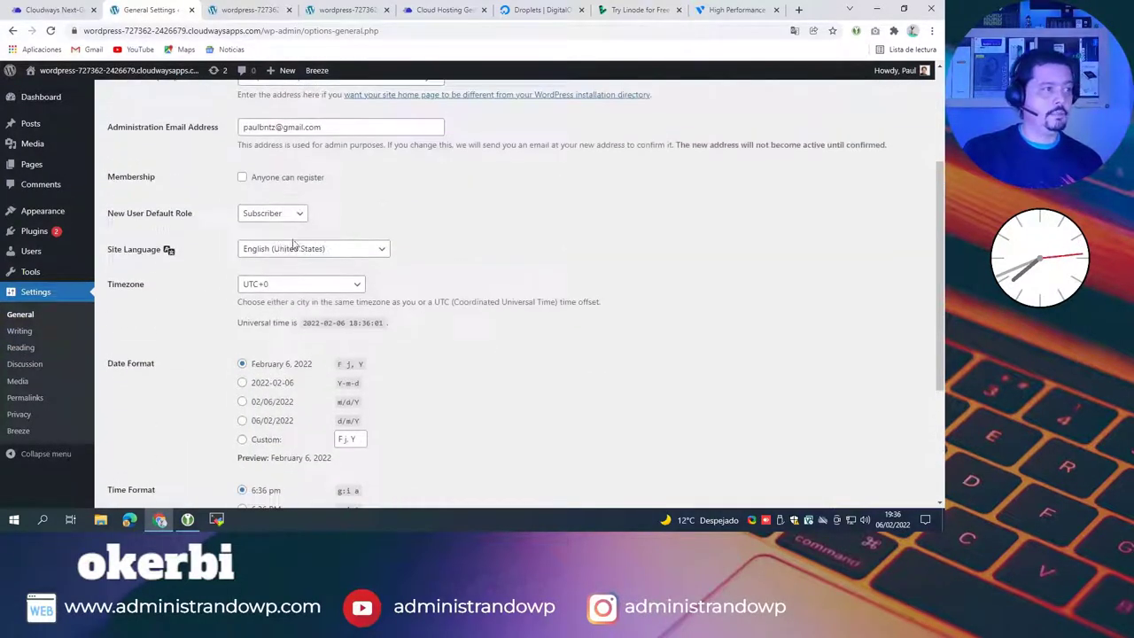
# Step: Choose Español as the site language and Madrid as the timezone
pyautogui.click(378, 251)
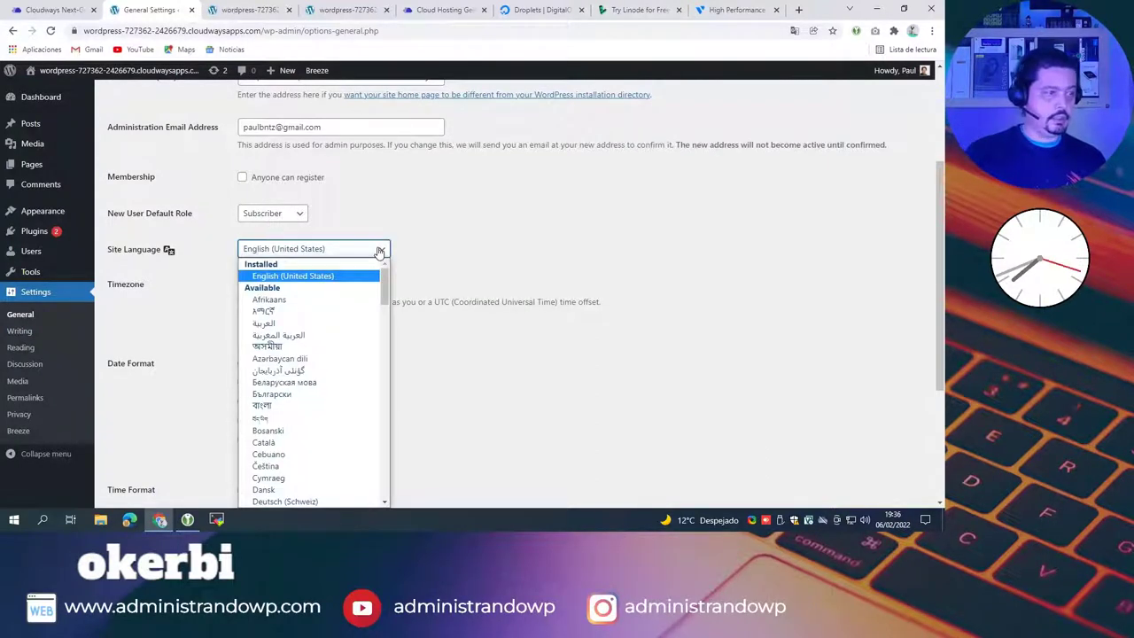
pyautogui.press('s')
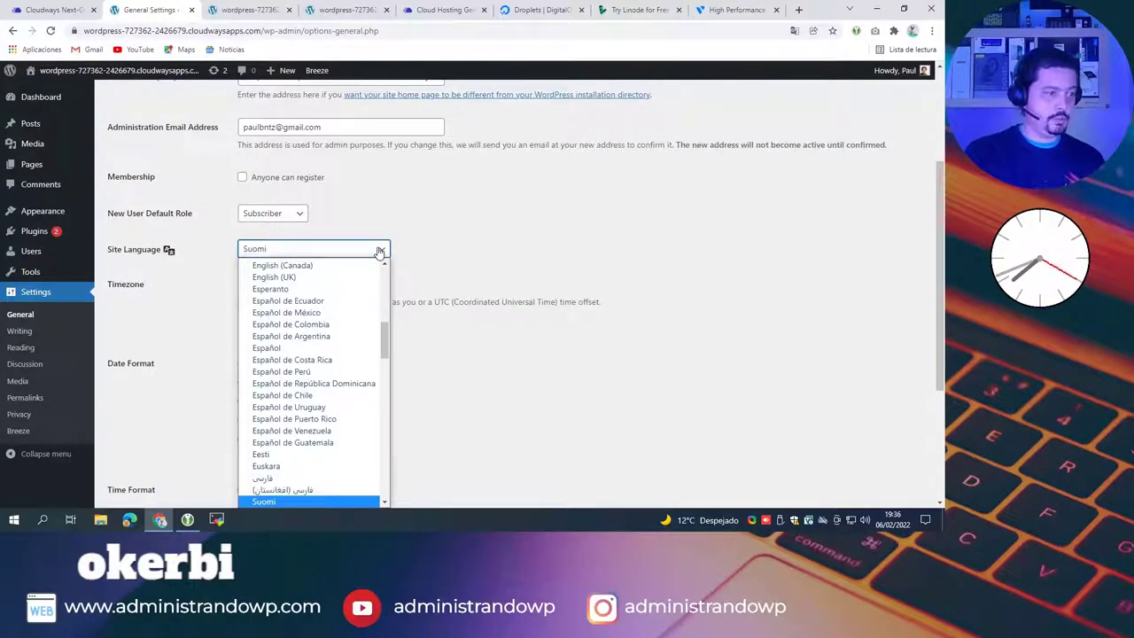
pyautogui.click(299, 350)
pyautogui.click(315, 293)
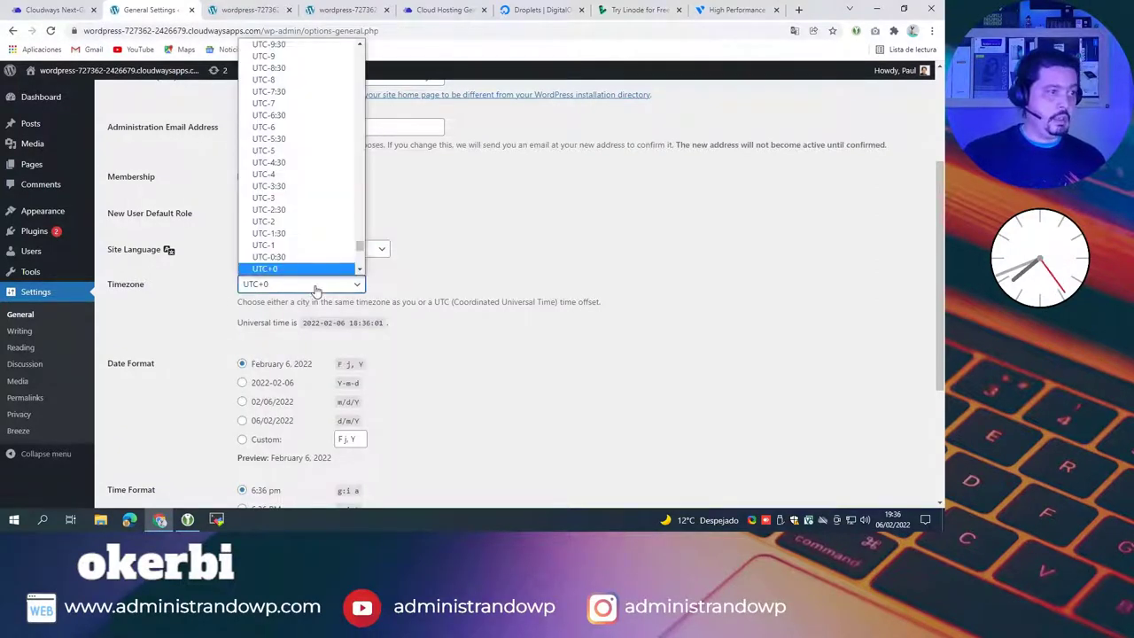
pyautogui.write('madrid')
pyautogui.press('Return')
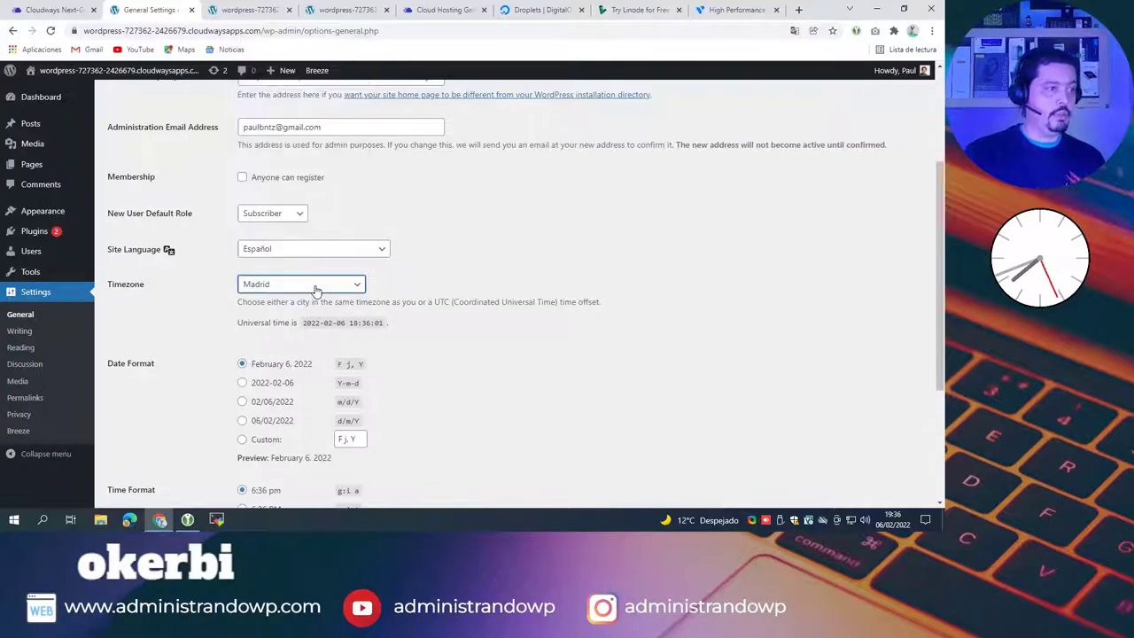
pyautogui.scroll(-3, 498, 278)
# Step: Save the language and timezone, then retitle the site 'Twitch - Directos'
pyautogui.click(140, 448)
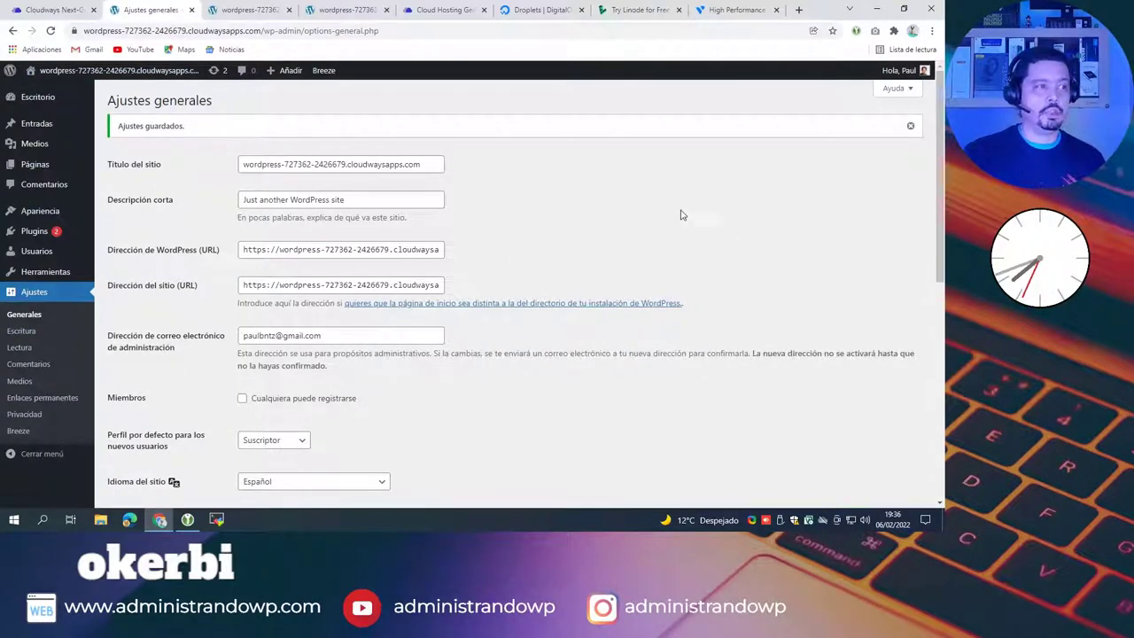
pyautogui.moveTo(437, 162); pyautogui.dragTo(35, 171)
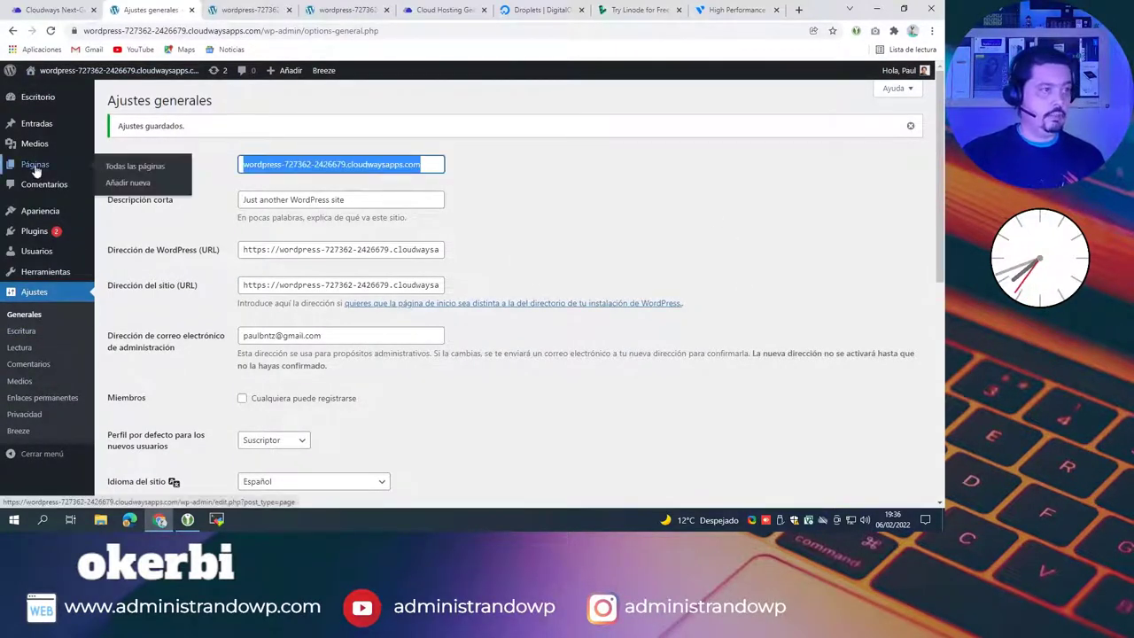
pyautogui.write('Paul')
pyautogui.press('BackSpace')
pyautogui.press('BackSpace')
pyautogui.press('BackSpace')
pyautogui.press('BackSpace')
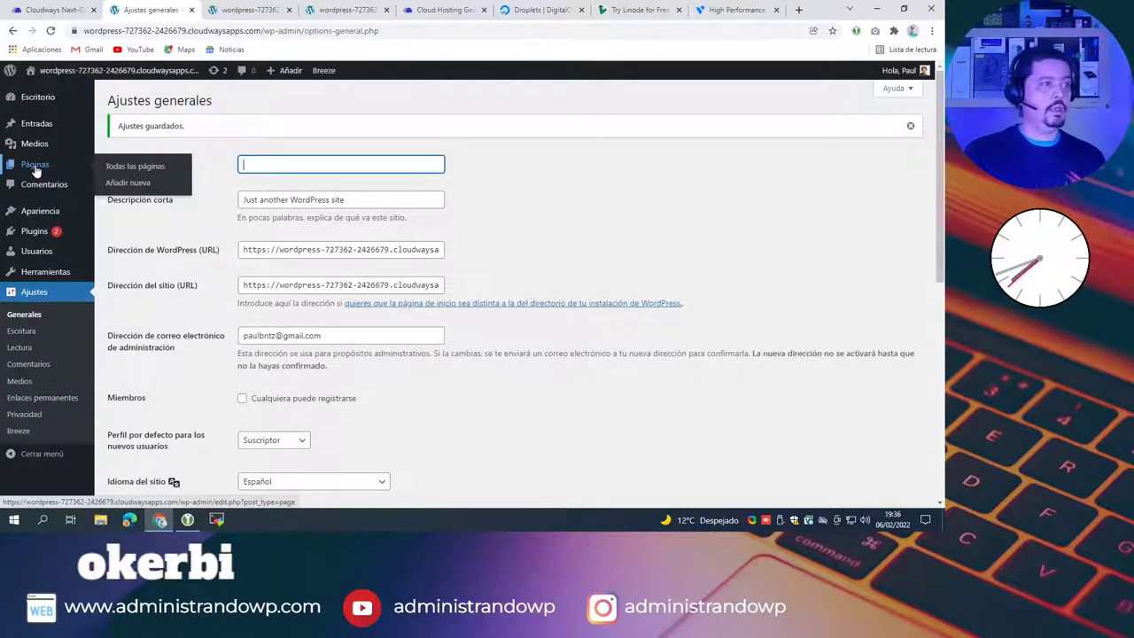
pyautogui.write('Twtich')
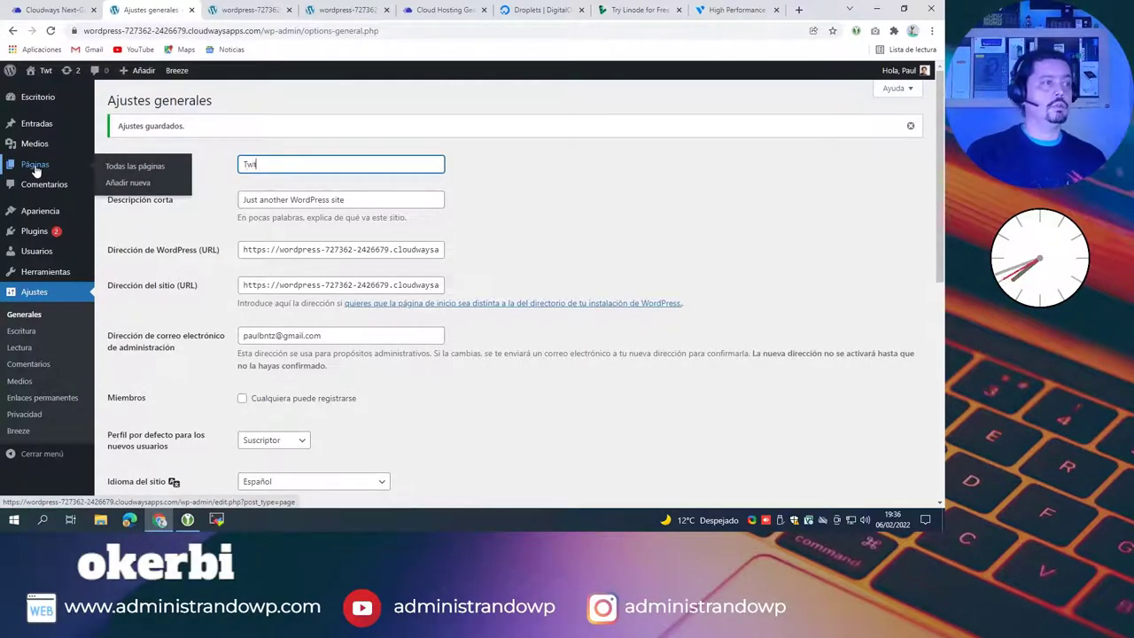
pyautogui.press('BackSpace')
pyautogui.press('BackSpace')
pyautogui.press('BackSpace')
pyautogui.press('BackSpace')
pyautogui.write('itch')
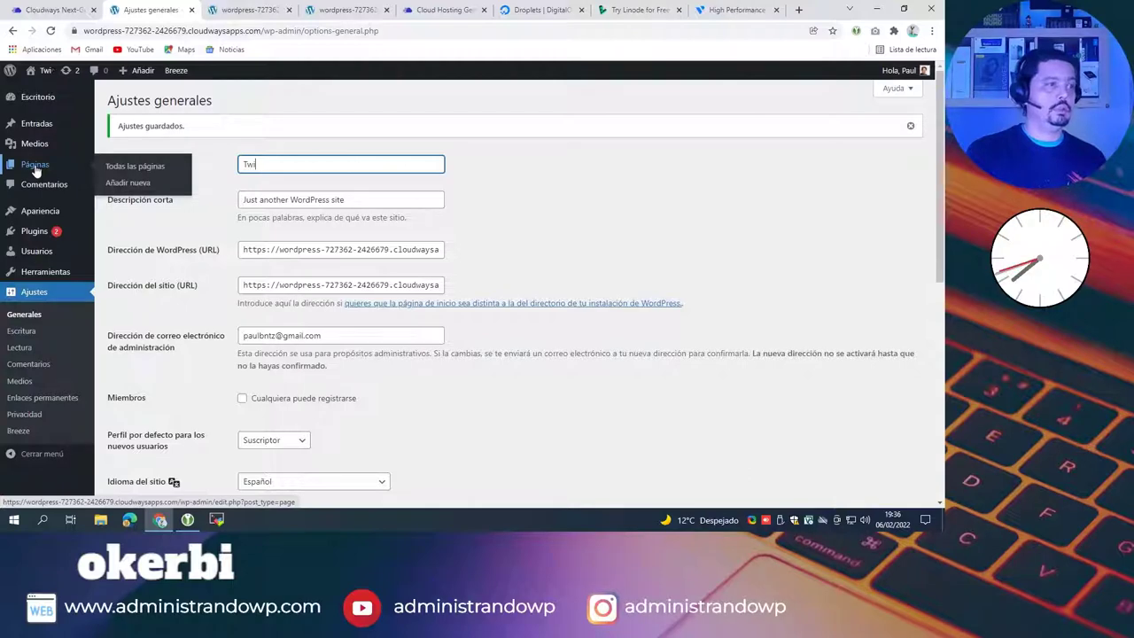
pyautogui.write(' - Directos')
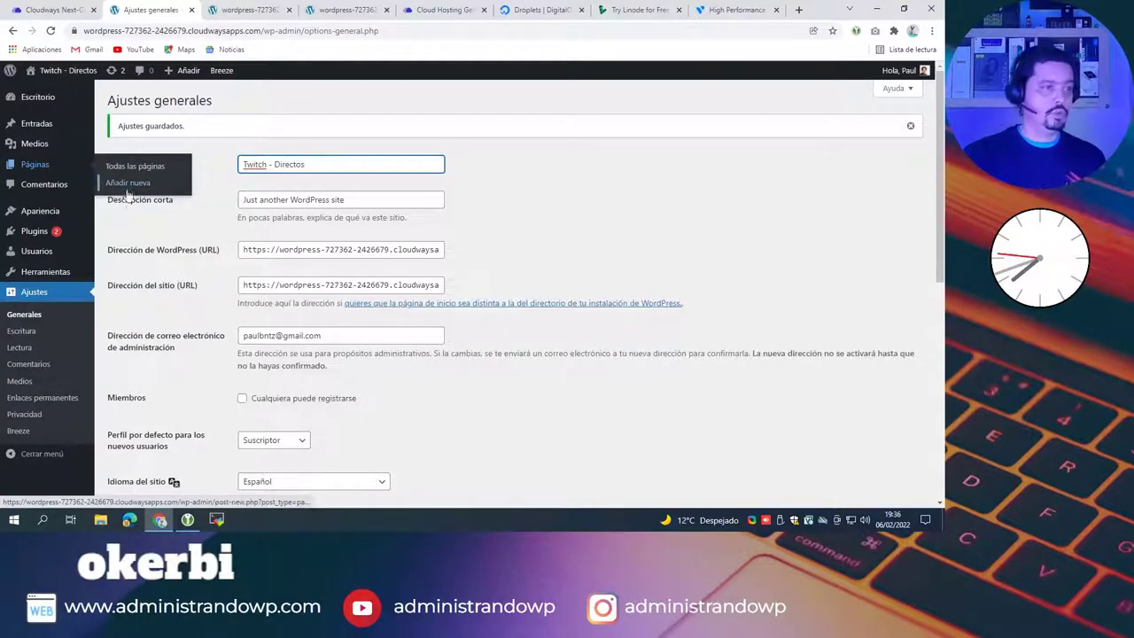
# Step: Replace the tagline with 'Otra idea loca de' plus the owner's name and save
pyautogui.tripleClick(359, 200)
pyautogui.write('Os')
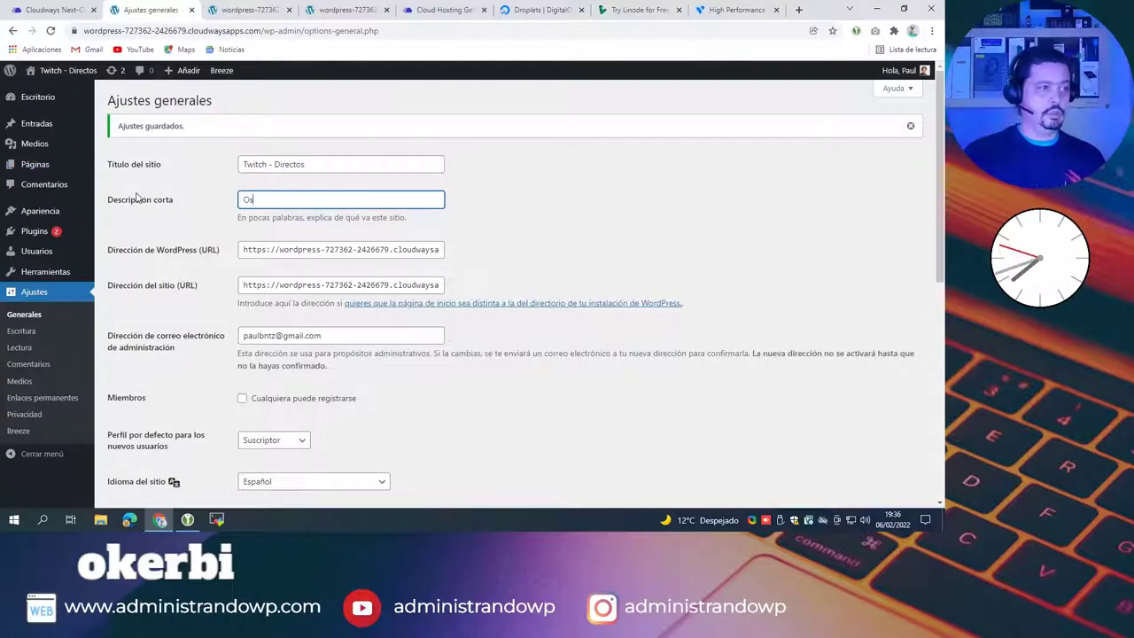
pyautogui.write('ra idea loca')
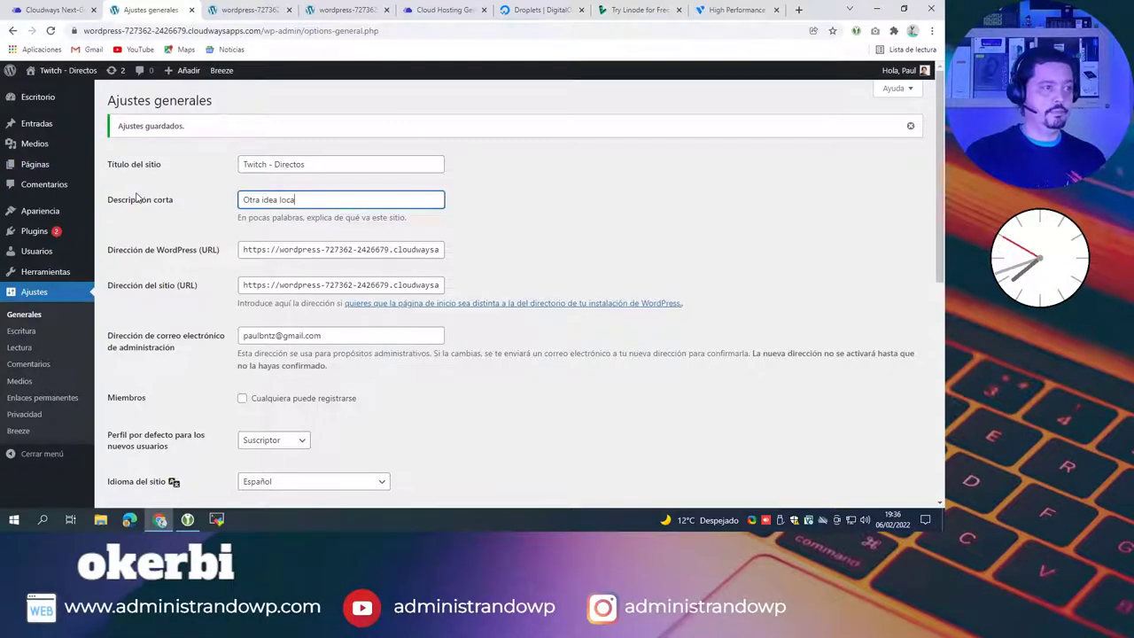
pyautogui.scroll(-10, 349, 260)
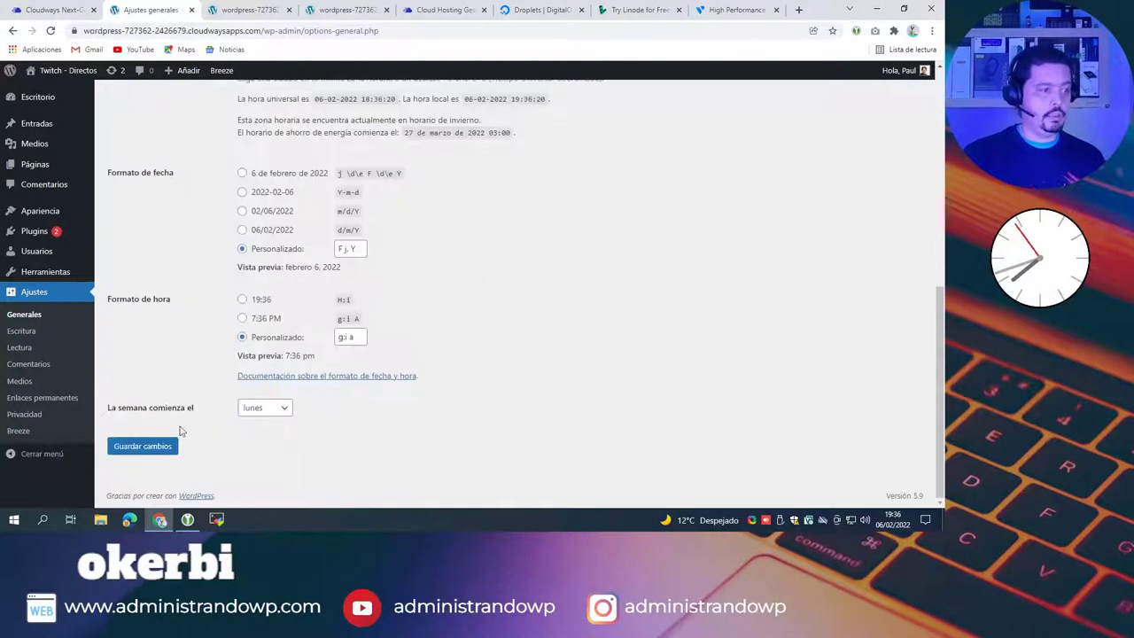
pyautogui.click(143, 446)
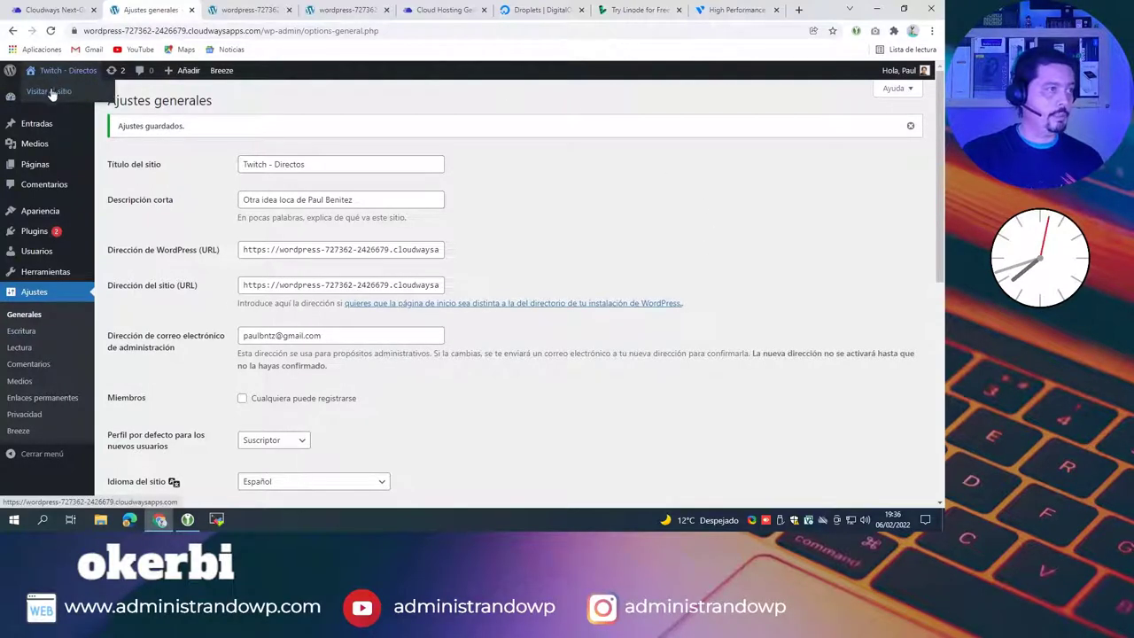
pyautogui.middleClick(142, 70)
# Step: View the renamed site's front page, then return to the settings tab
pyautogui.click(308, 10)
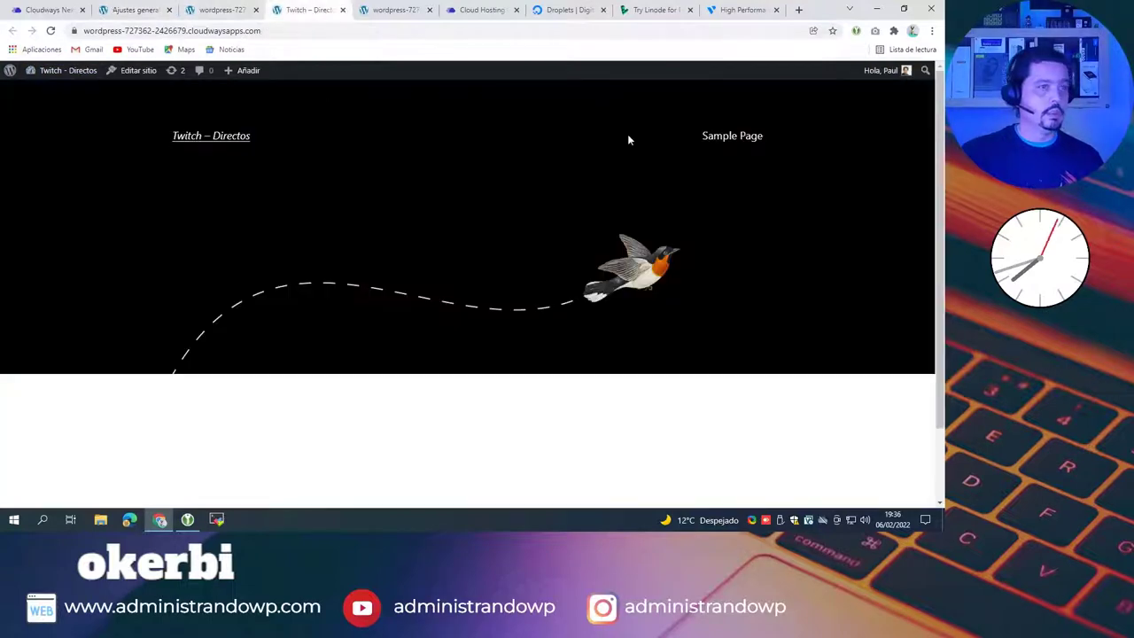
pyautogui.scroll(-2, 564, 237)
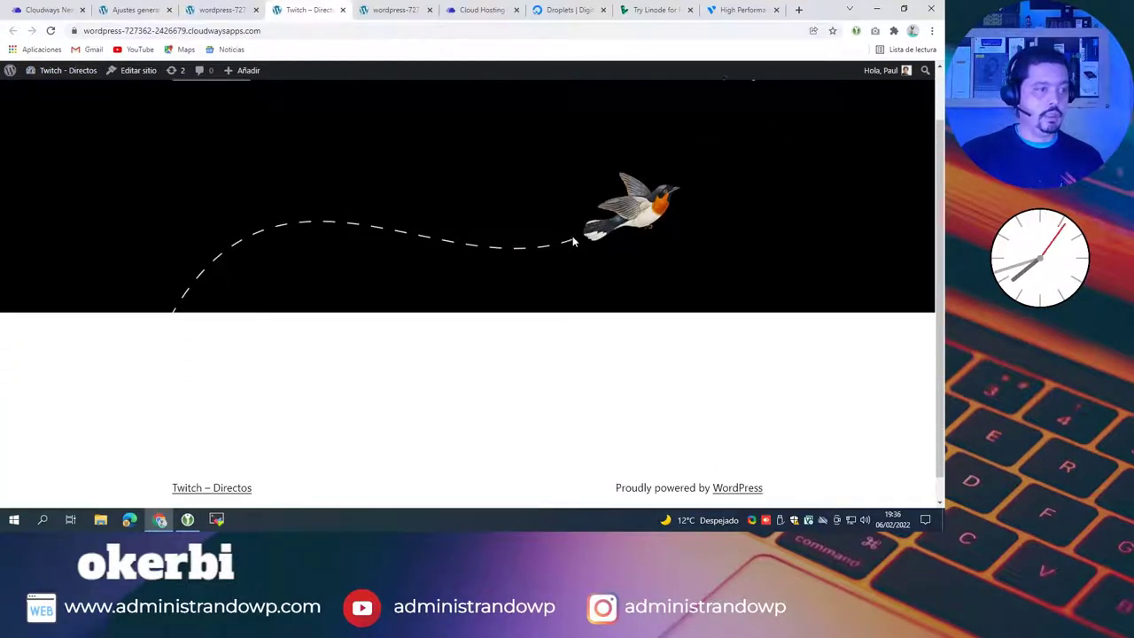
pyautogui.scroll(2, 572, 235)
pyautogui.scroll(-2, 221, 133)
pyautogui.click(137, 9)
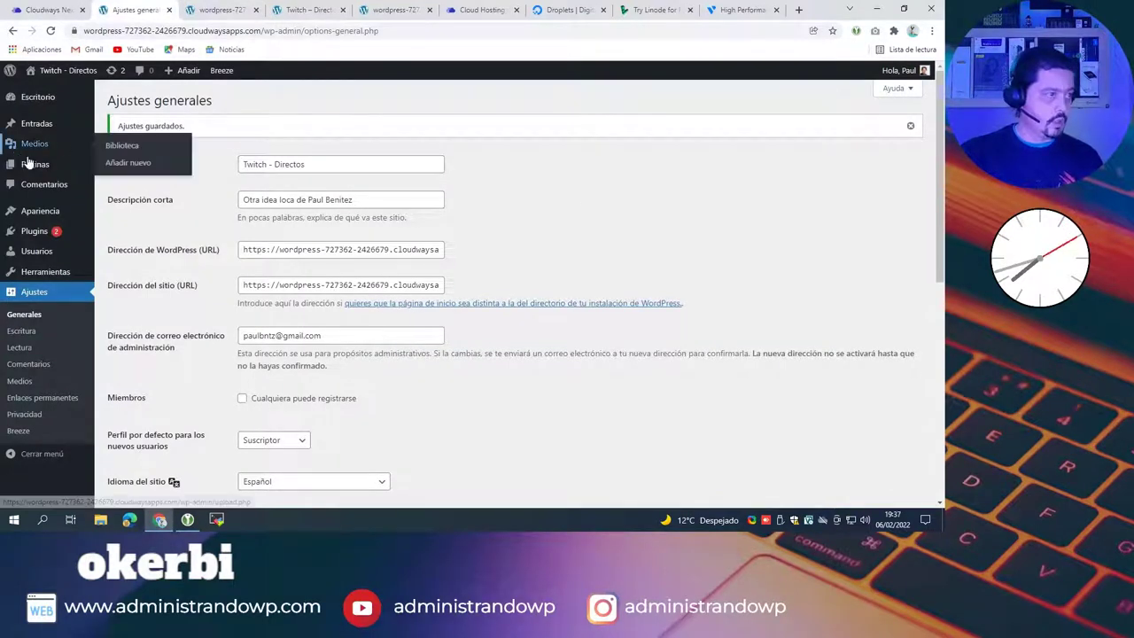
# Step: Open the Todas las páginas list showing Privacy Policy and Sample Page
pyautogui.moveTo(49, 124)
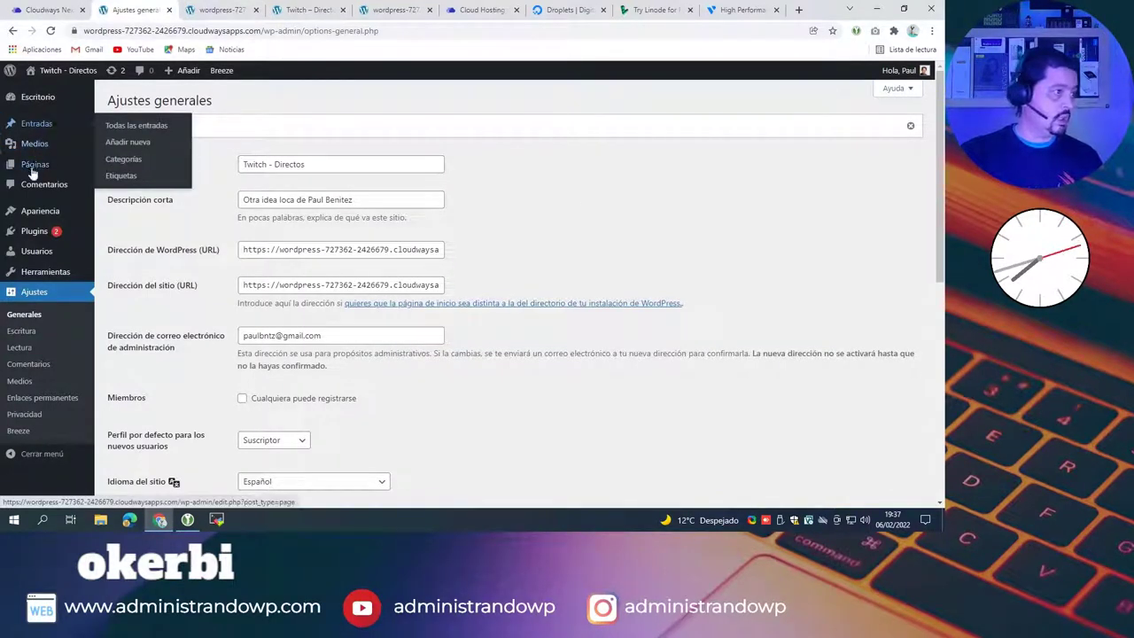
pyautogui.moveTo(40, 164)
pyautogui.click(113, 165)
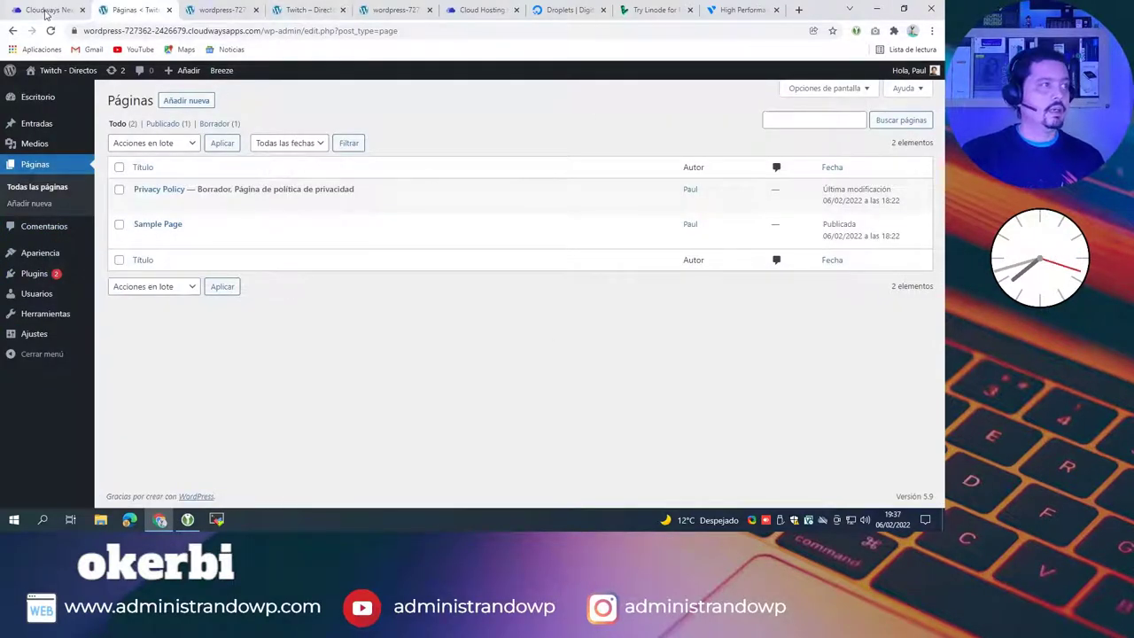
pyautogui.click(46, 9)
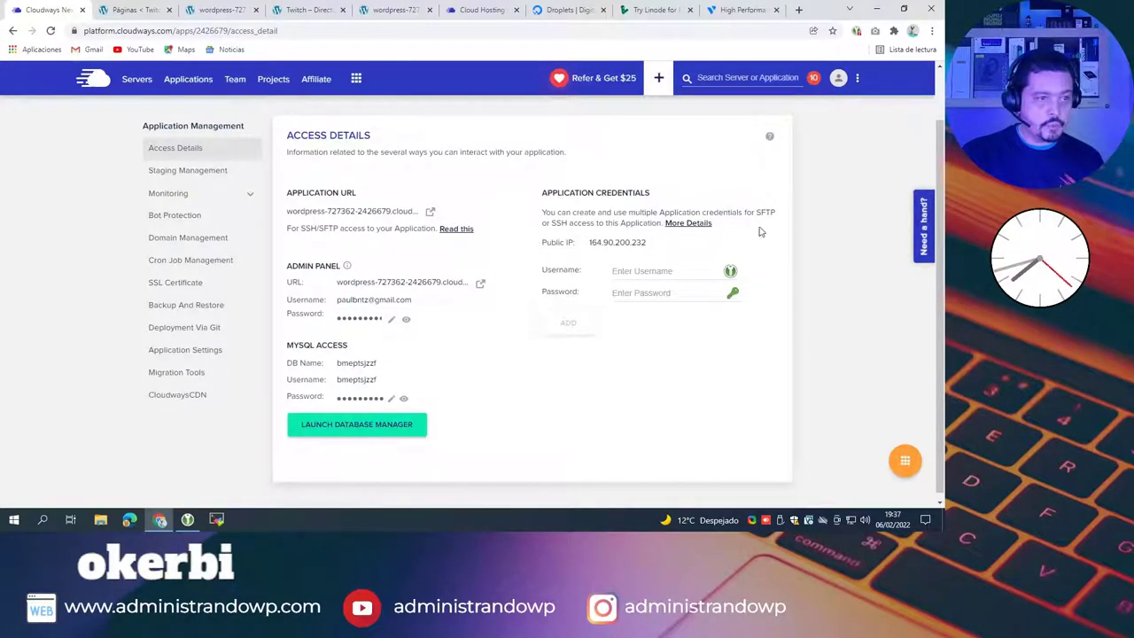
# Step: Check twitch-wp-01's staging management and traffic analytics, then open its Bot Protection page
pyautogui.click(186, 173)
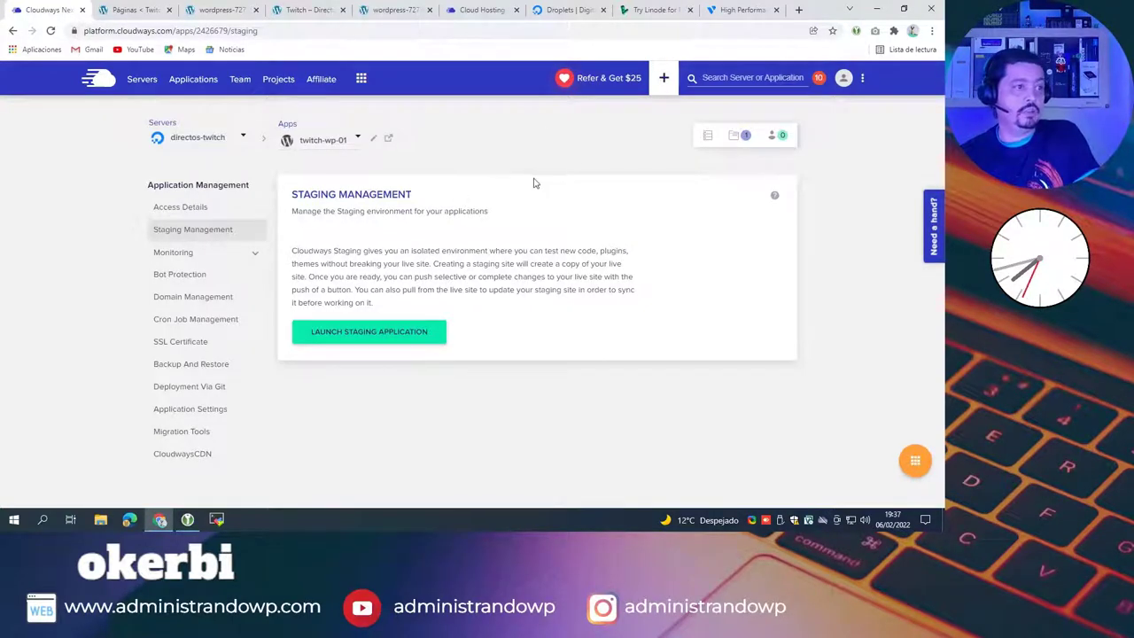
pyautogui.click(193, 258)
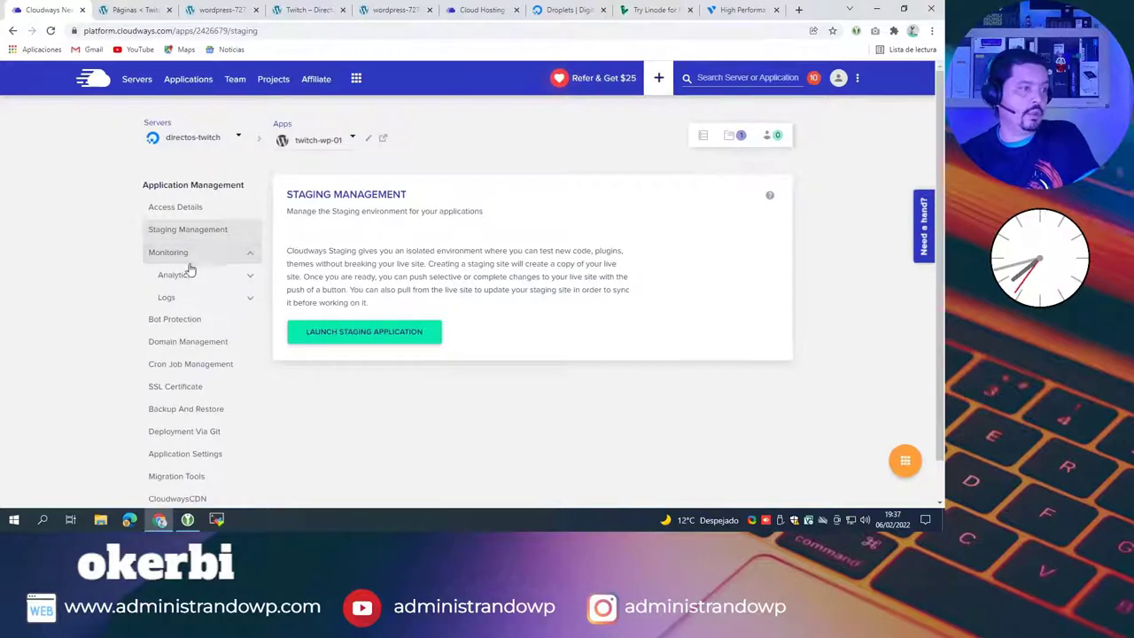
pyautogui.click(177, 281)
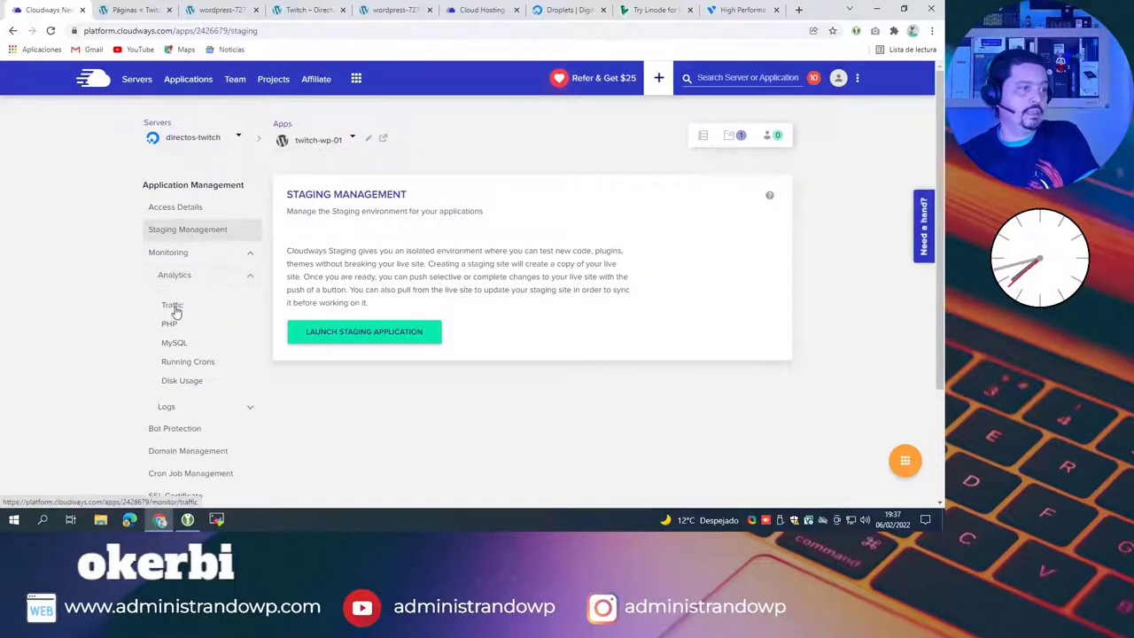
pyautogui.click(172, 306)
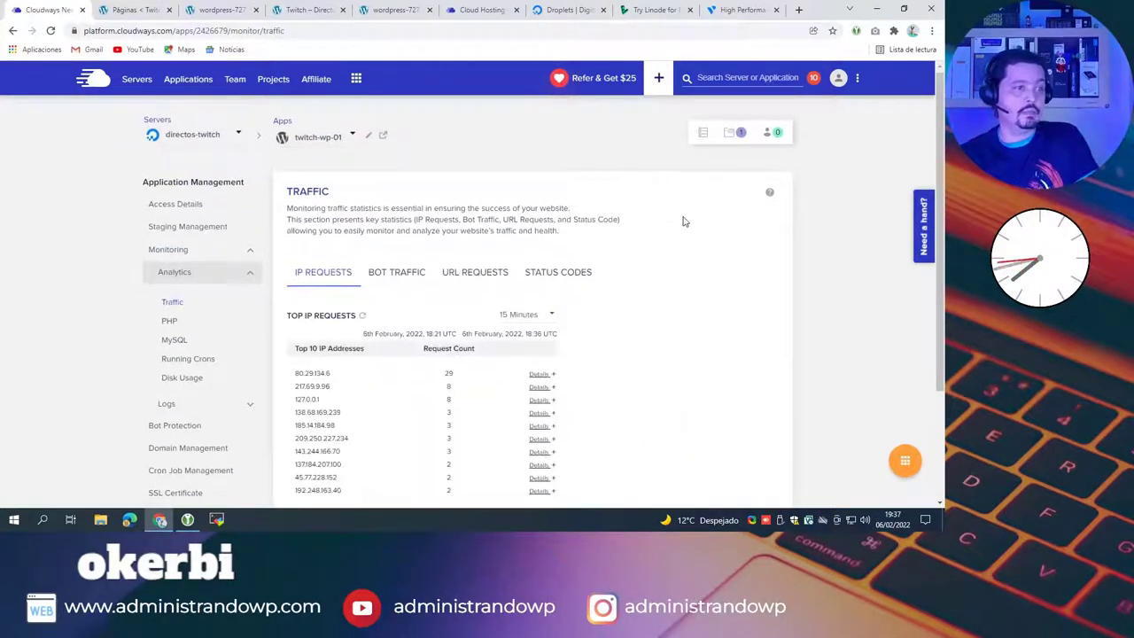
pyautogui.scroll(-1, 684, 219)
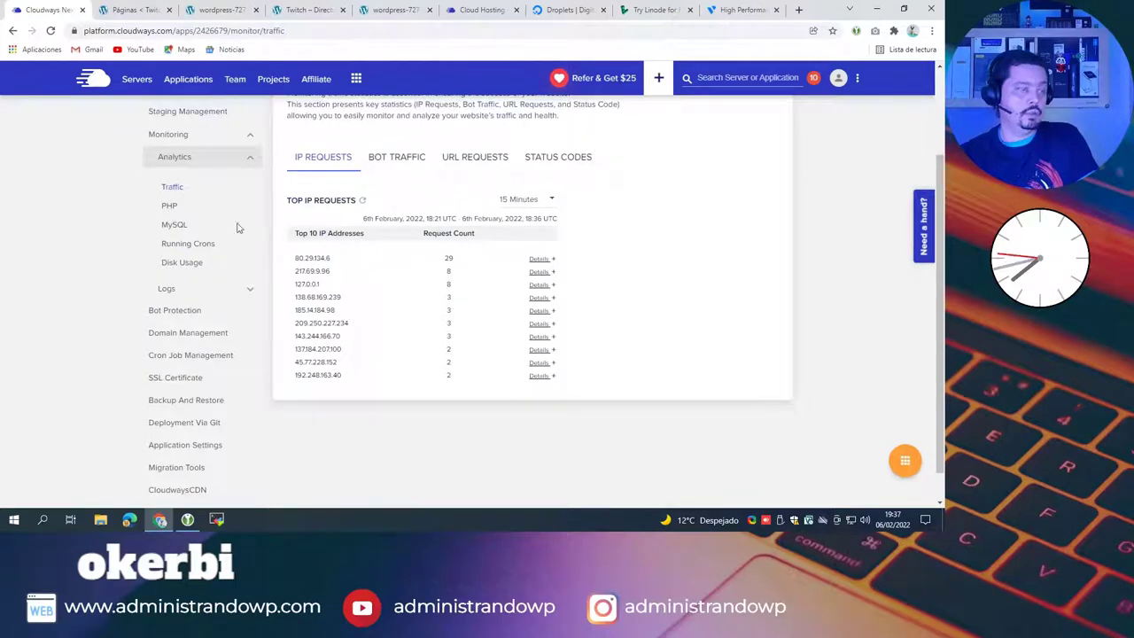
pyautogui.click(167, 157)
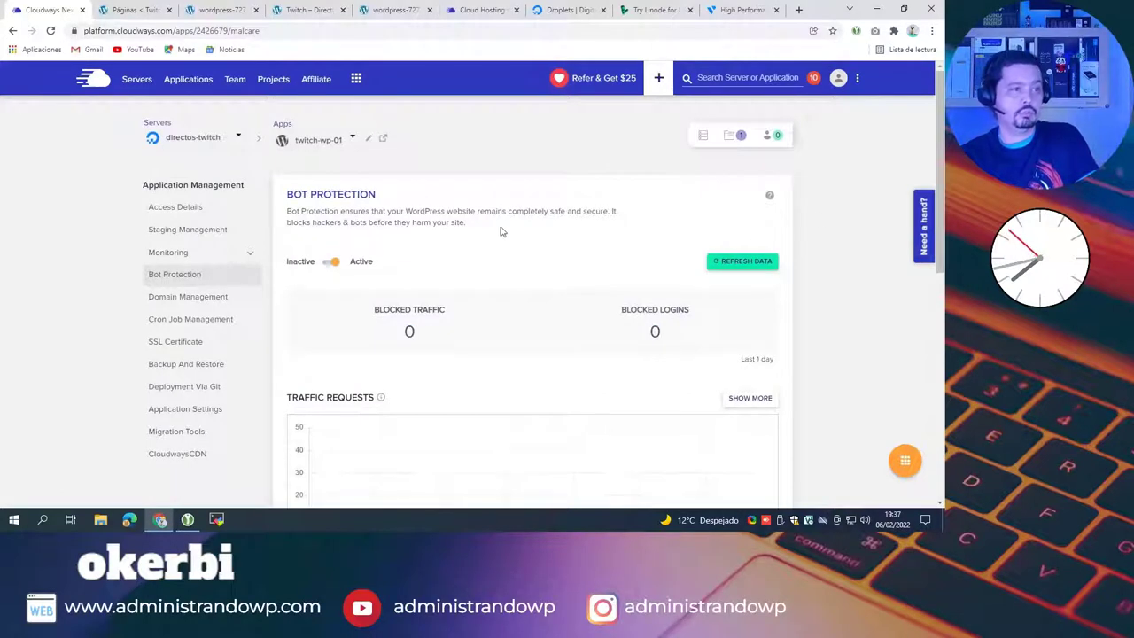
# Step: Open twitch-wp-01's Domain Management page and check the empty Primary Domain field's info note
pyautogui.scroll(-3, 499, 233)
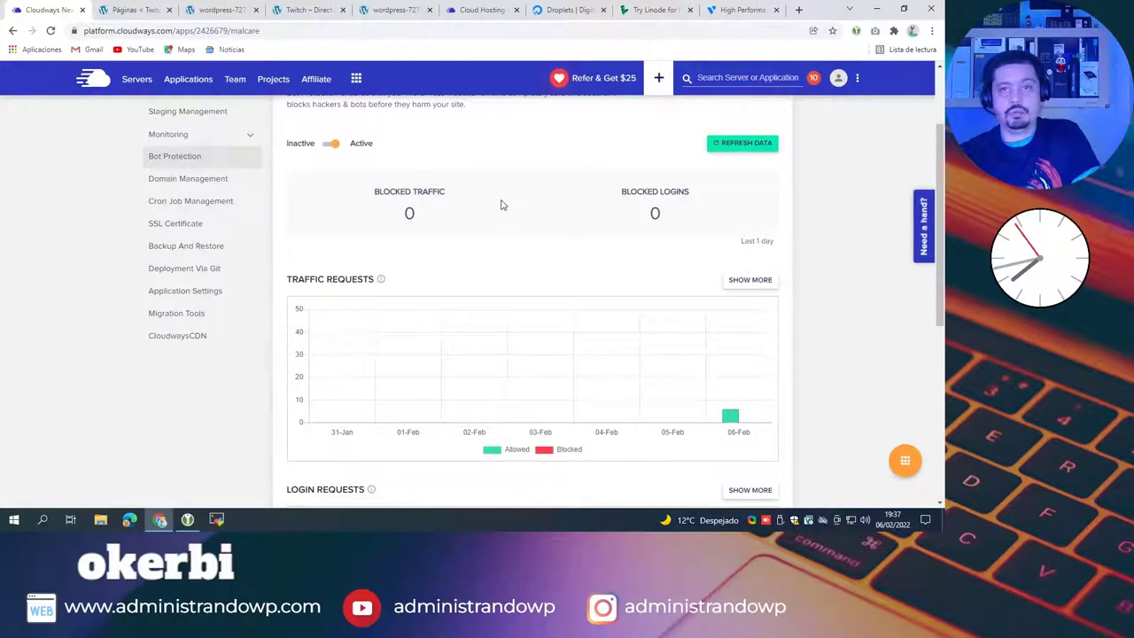
pyautogui.click(162, 182)
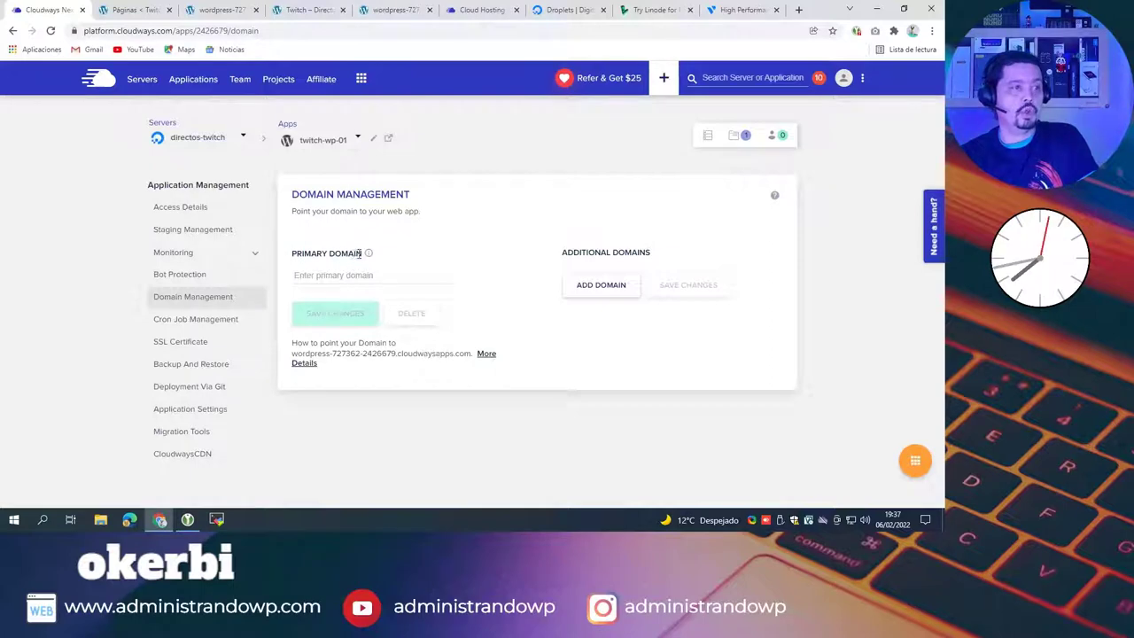
pyautogui.moveTo(370, 256)
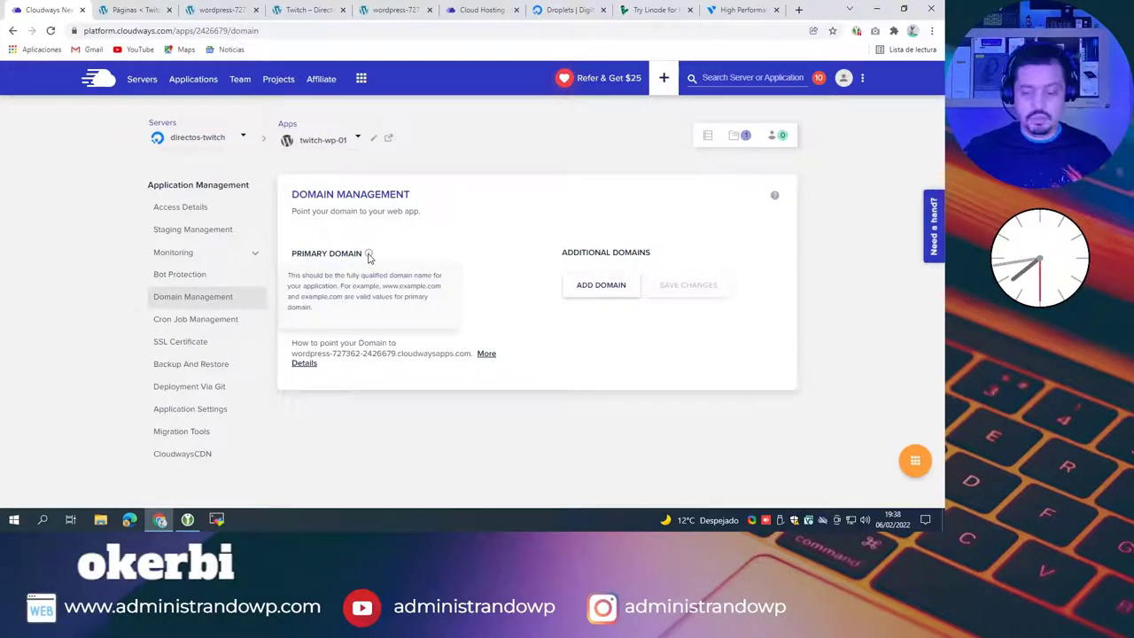
# Step: Load cloudways.administrandowp.com in a new tab, confirming it shows Website Unavailable
pyautogui.click(797, 10)
pyautogui.write('cloud')
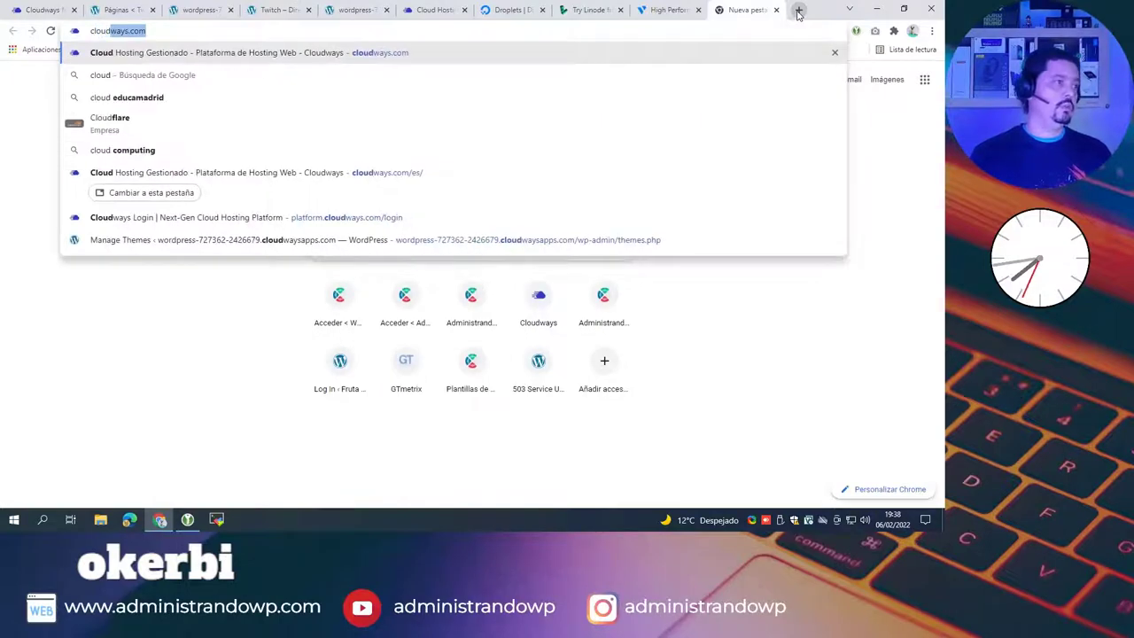
pyautogui.write('ways.a')
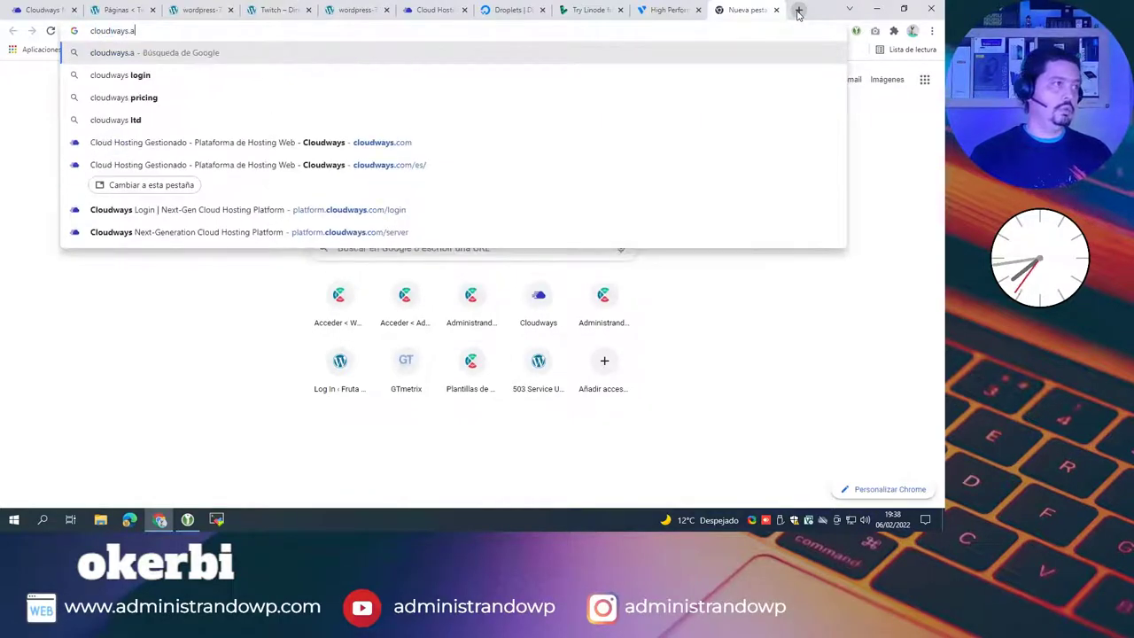
pyautogui.write('dministrandowp.com')
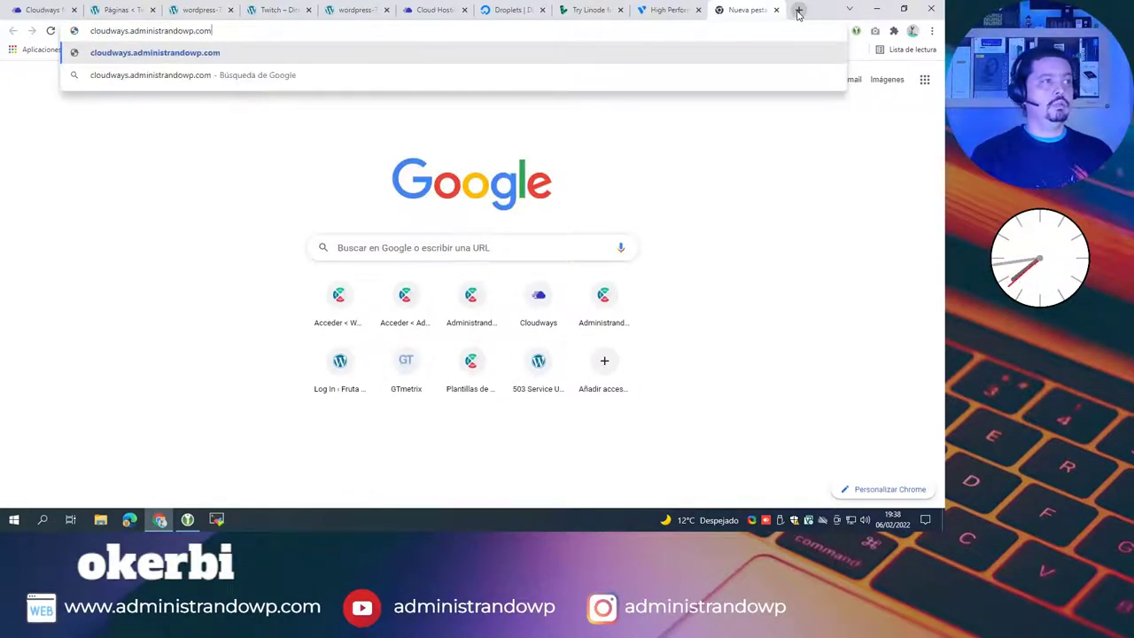
pyautogui.press('Return')
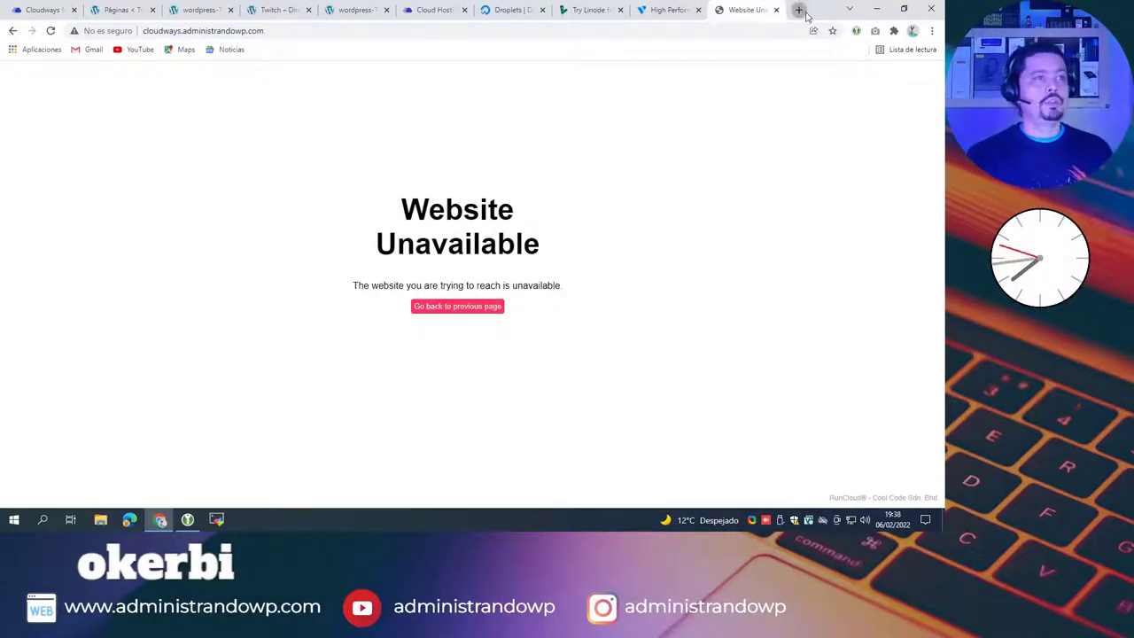
# Step: Load exprimewp.com in another new tab, which returns an error page
pyautogui.click(798, 10)
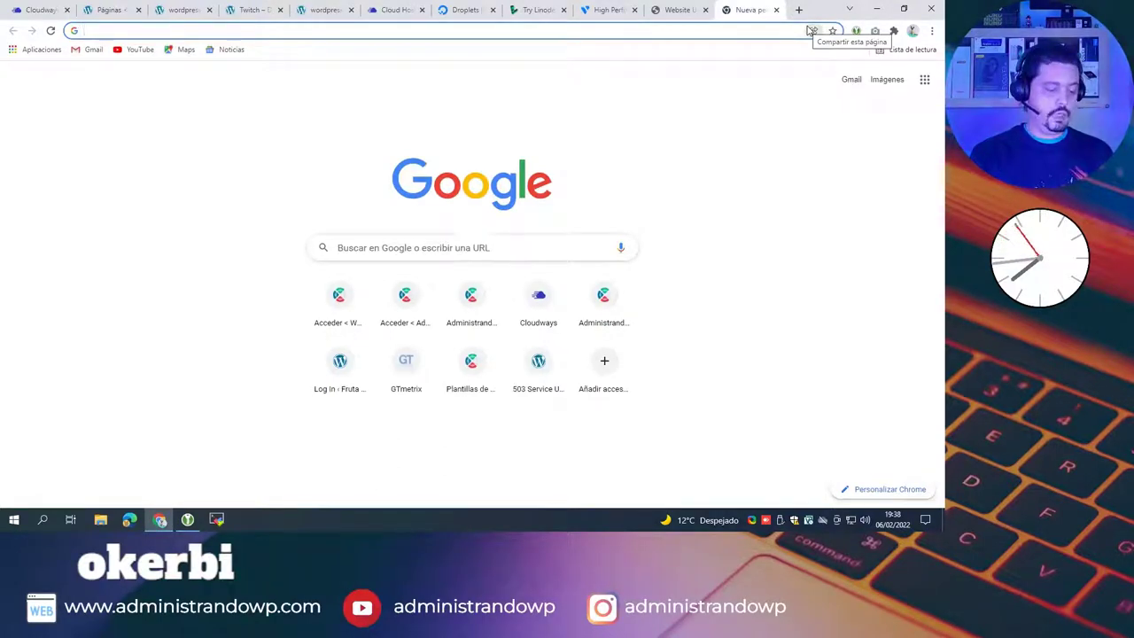
pyautogui.write('dominian')
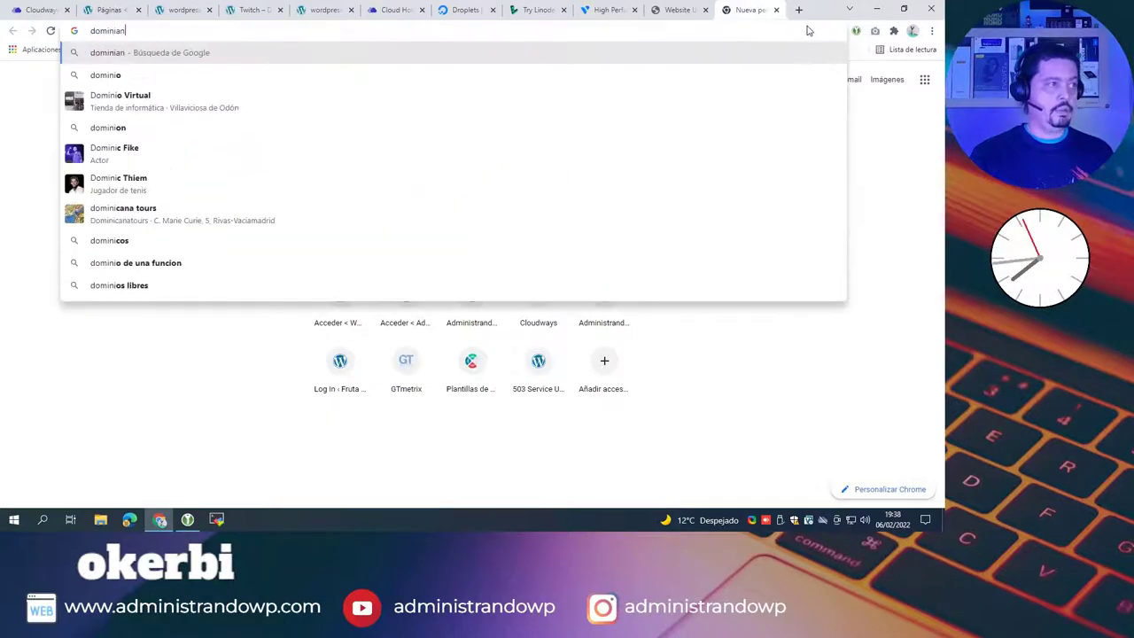
pyautogui.press('BackSpace')
pyautogui.press('BackSpace')
pyautogui.write('adasdasd')
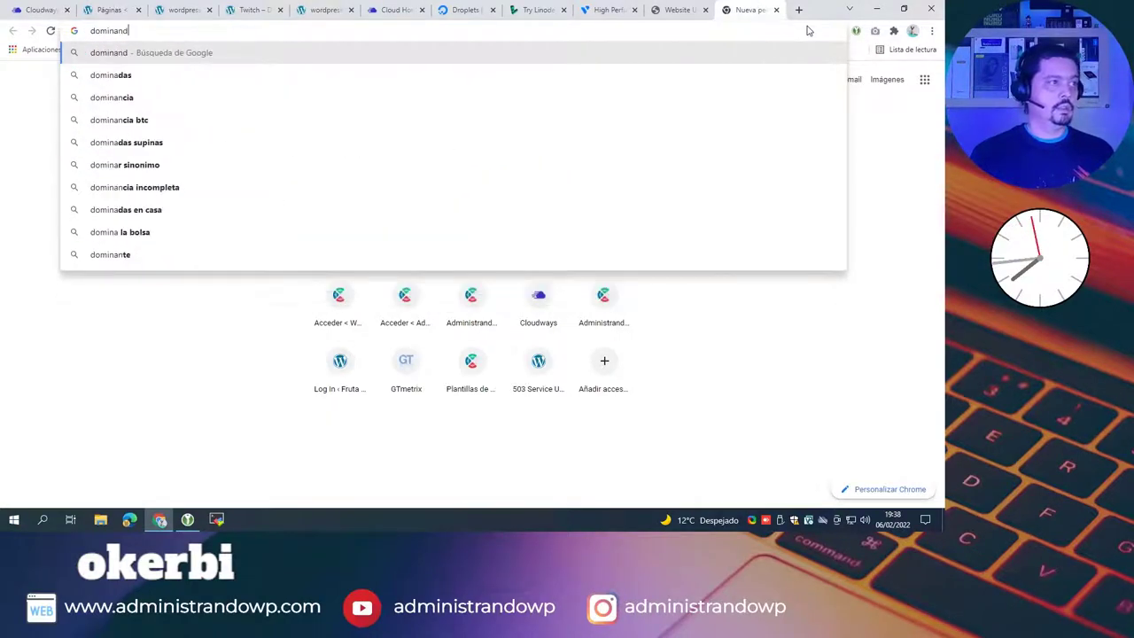
pyautogui.press('BackSpace')
pyautogui.press('BackSpace')
pyautogui.press('BackSpace')
pyautogui.press('BackSpace')
pyautogui.press('BackSpace')
pyautogui.press('BackSpace')
pyautogui.press('BackSpace')
pyautogui.press('BackSpace')
pyautogui.press('BackSpace')
pyautogui.press('BackSpace')
pyautogui.press('BackSpace')
pyautogui.press('BackSpace')
pyautogui.press('BackSpace')
pyautogui.write('ex')
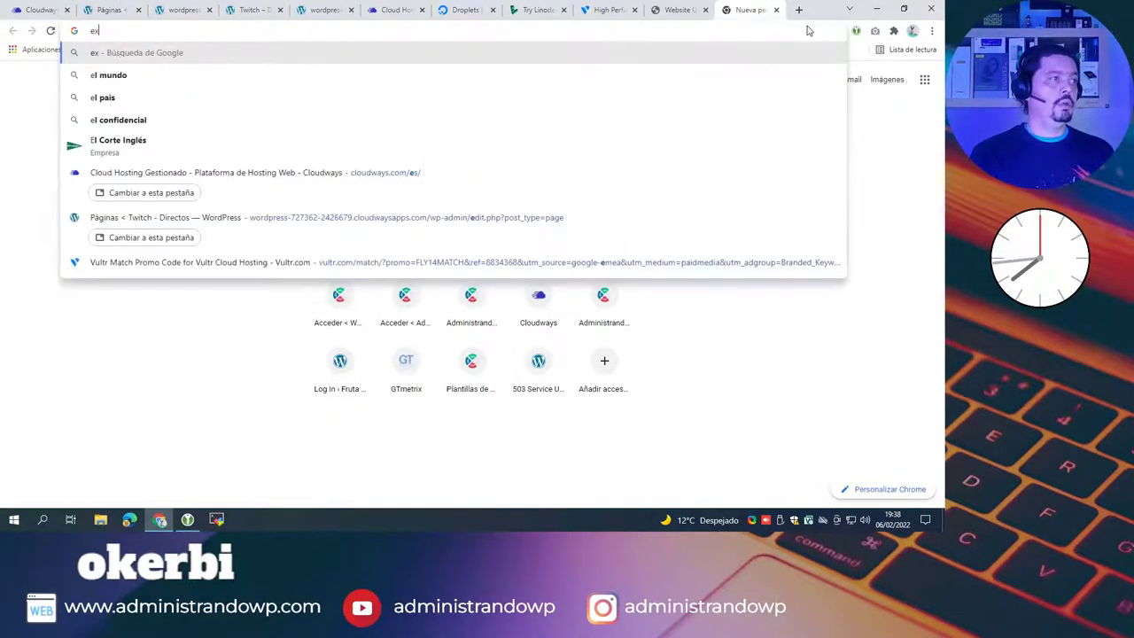
pyautogui.write('primewp.com')
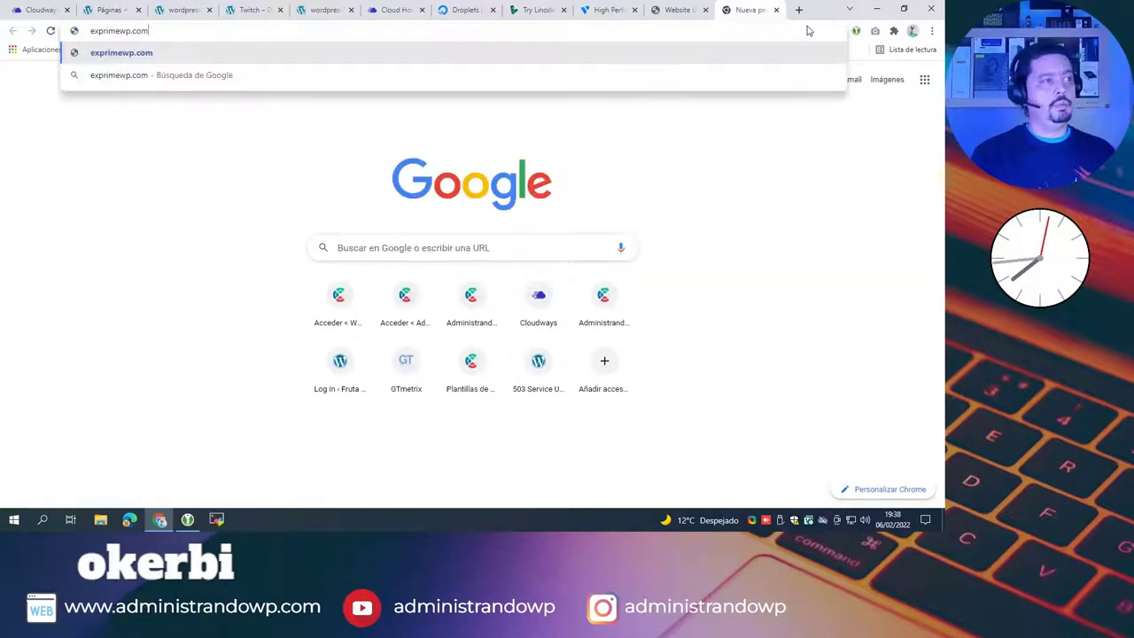
pyautogui.press('Return')
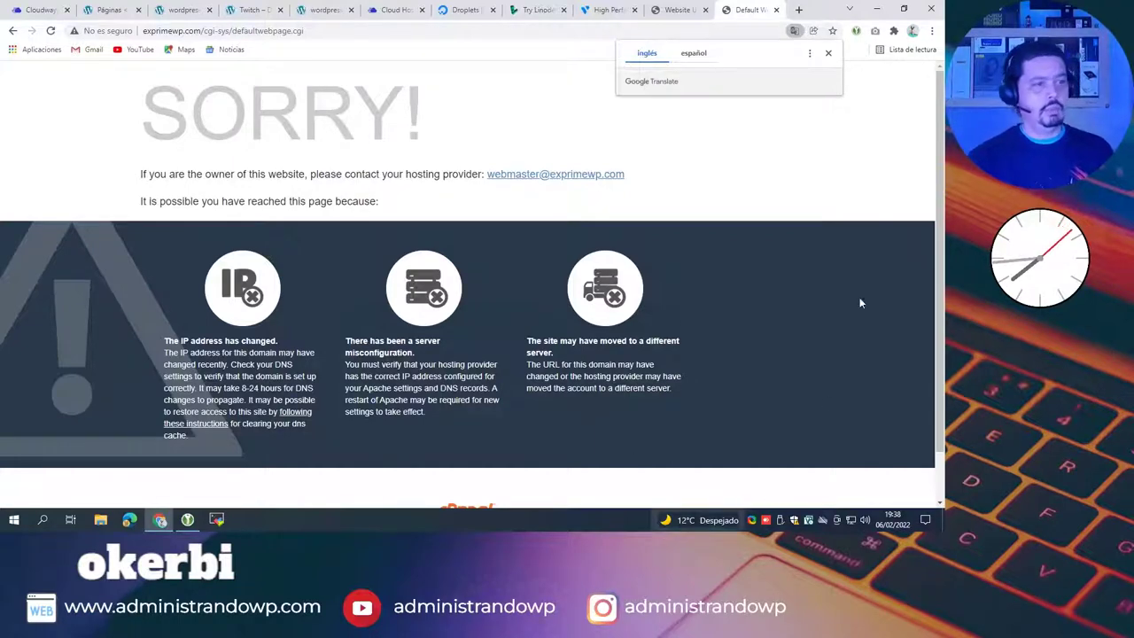
# Step: Close the exprimewp.com tab and return to the WordPress site's front page
pyautogui.click(777, 10)
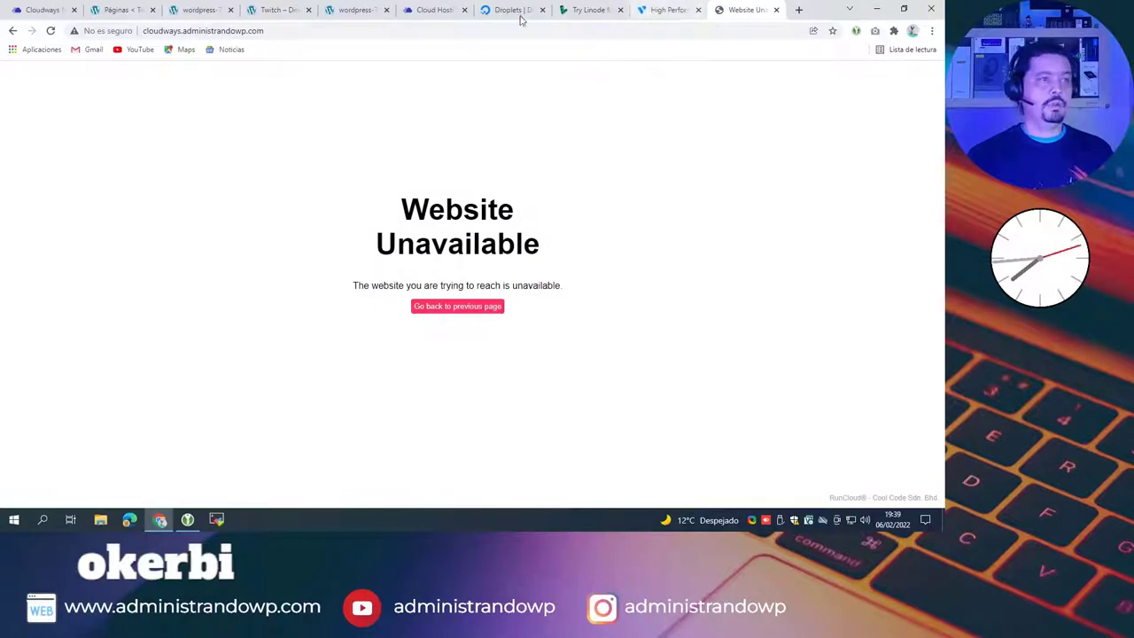
pyautogui.click(270, 11)
pyautogui.click(190, 12)
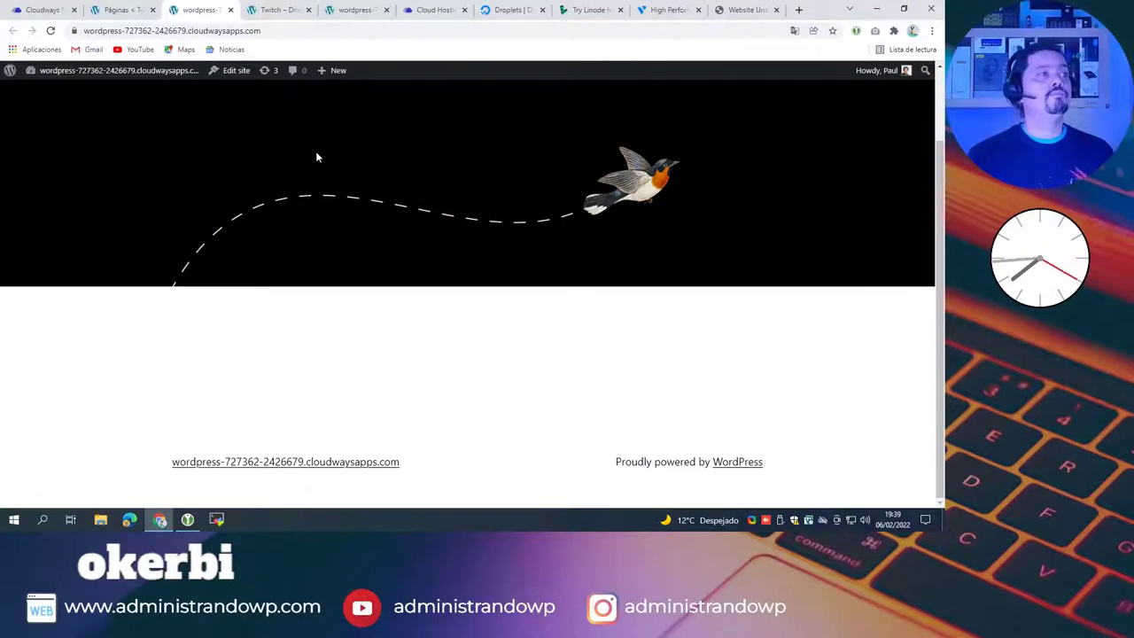
# Step: Copy the site's temporary cloudwaysapps address and return to the Website Unavailable tab
pyautogui.click(75, 31)
pyautogui.press('Escape')
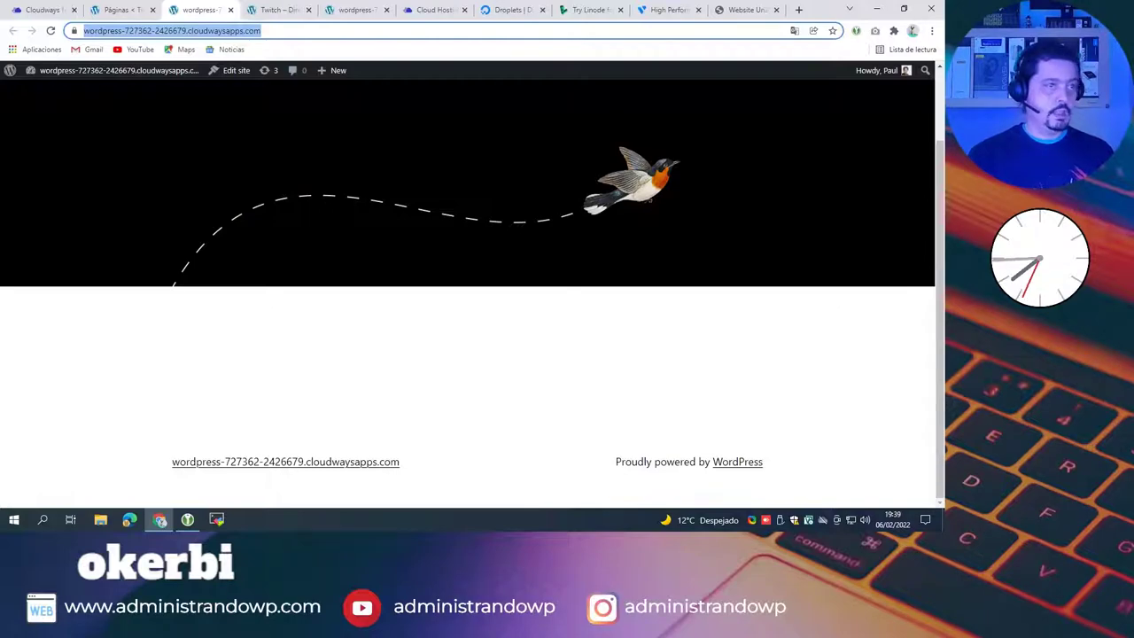
pyautogui.hotkey('ctrl', '9')
pyautogui.click(321, 32)
# Step: Load cloudflare.com in that tab and accept all cookies on its banner
pyautogui.write('cloudw')
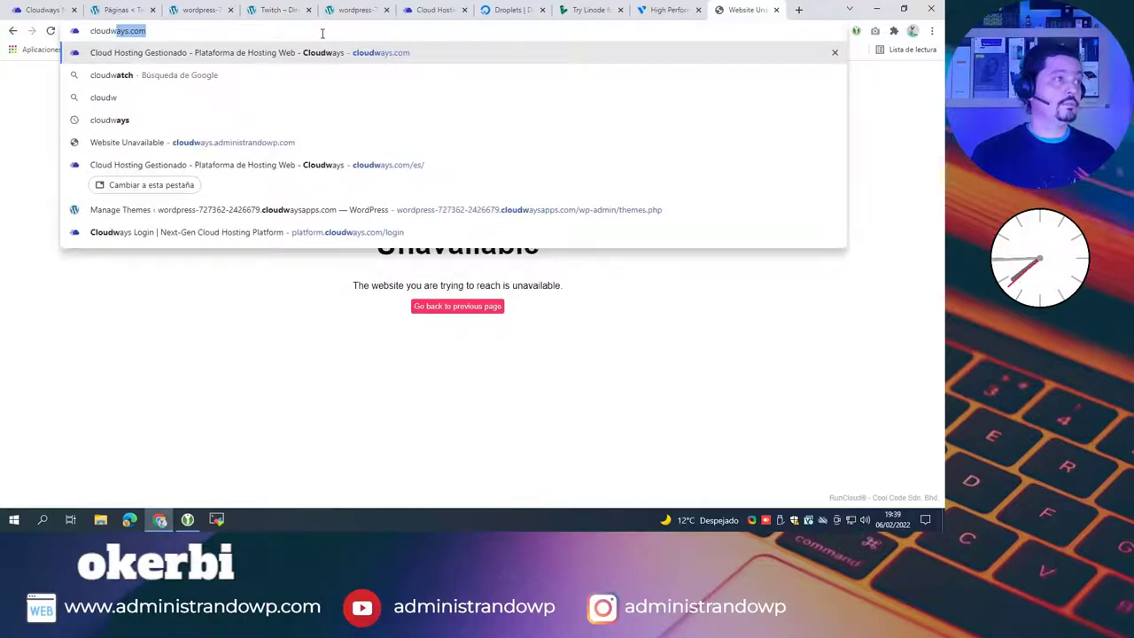
pyautogui.press('BackSpace')
pyautogui.write('flare.c')
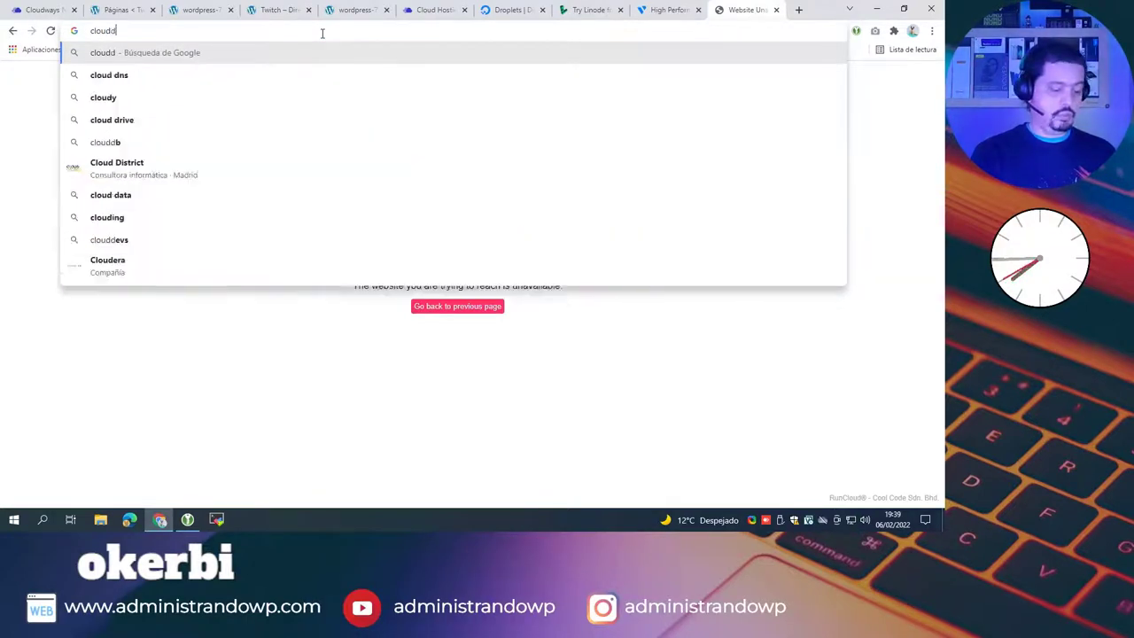
pyautogui.write('om')
pyautogui.press('Return')
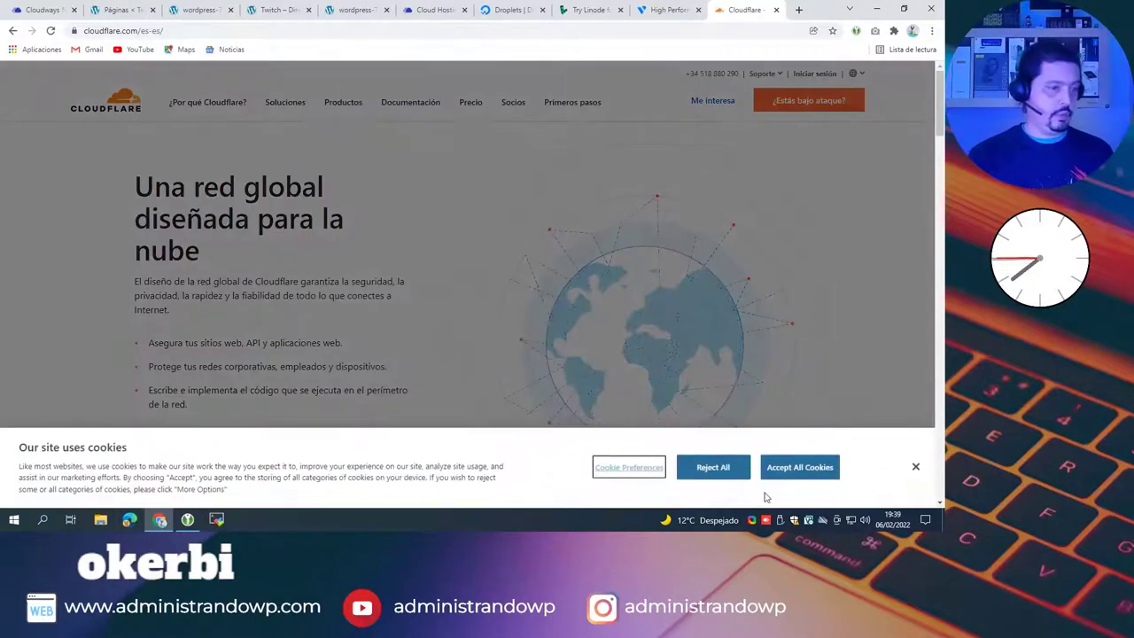
pyautogui.click(798, 467)
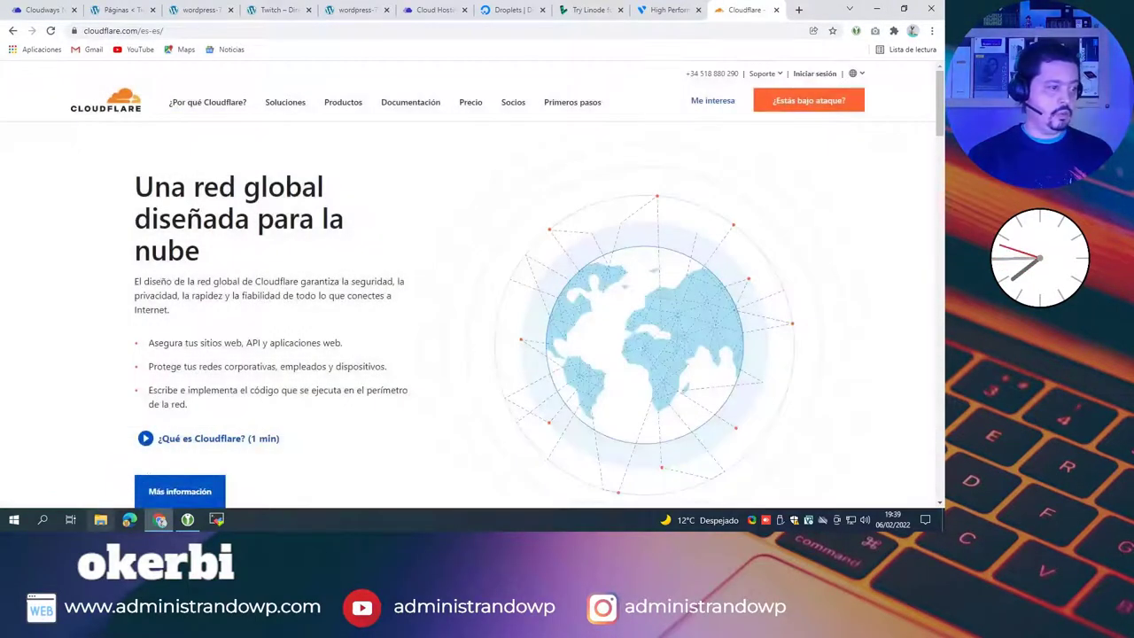
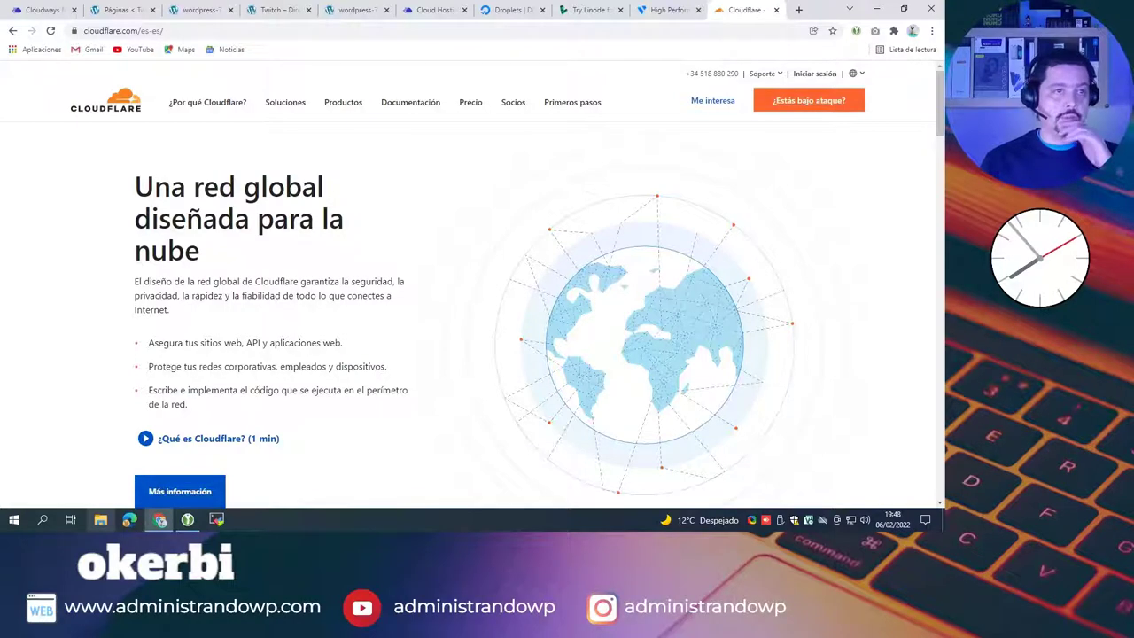
# Step: Sign in to Cloudflare with the account e-mail and password, declining the browser's save-password offer
pyautogui.click(816, 74)
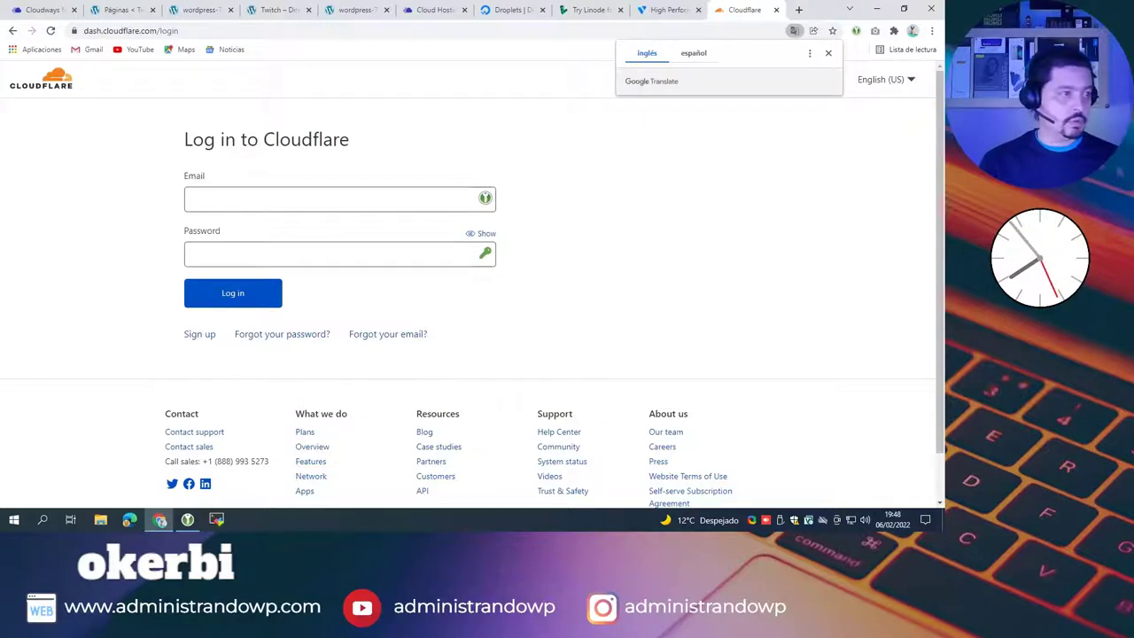
pyautogui.click(282, 256)
pyautogui.hotkey('ctrl', 'v')
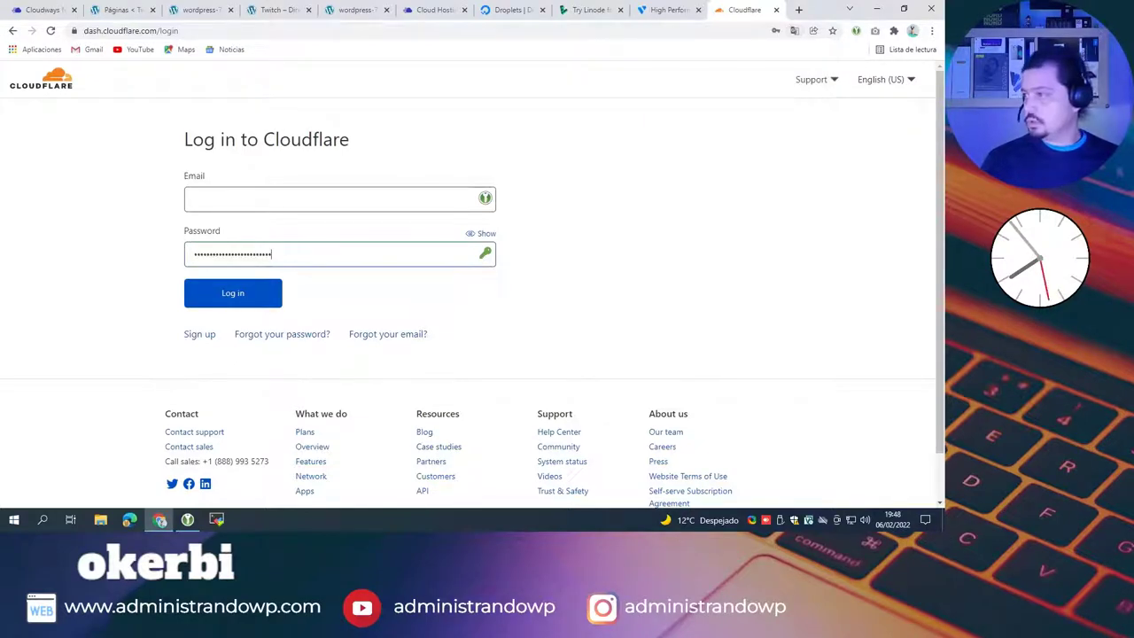
pyautogui.click(302, 199)
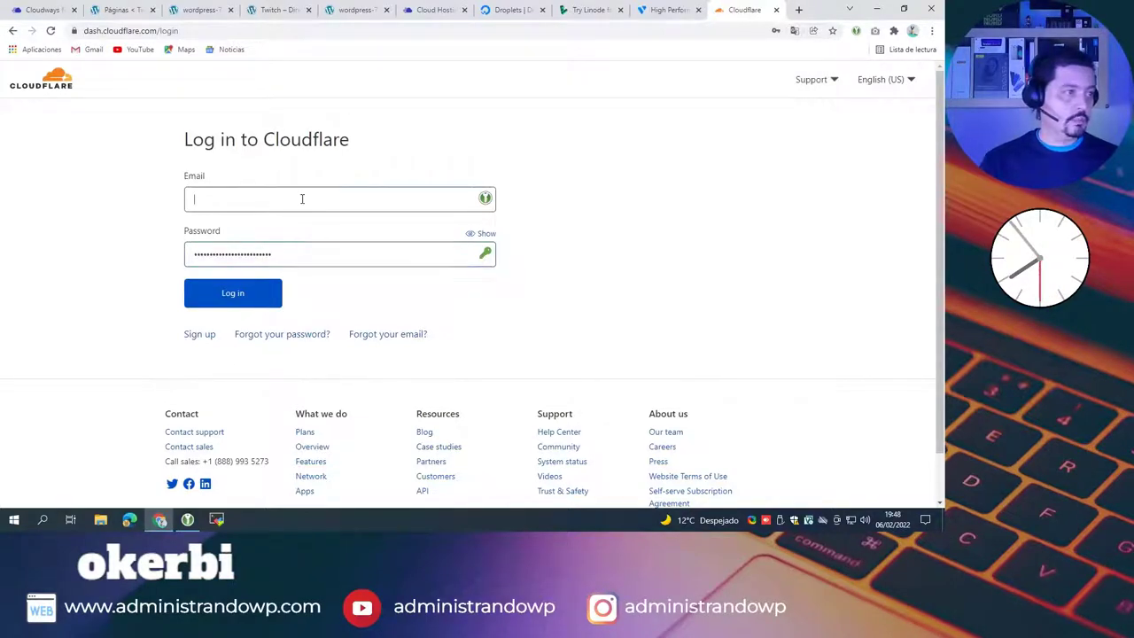
pyautogui.hotkey('ctrl', 'v')
pyautogui.click(235, 294)
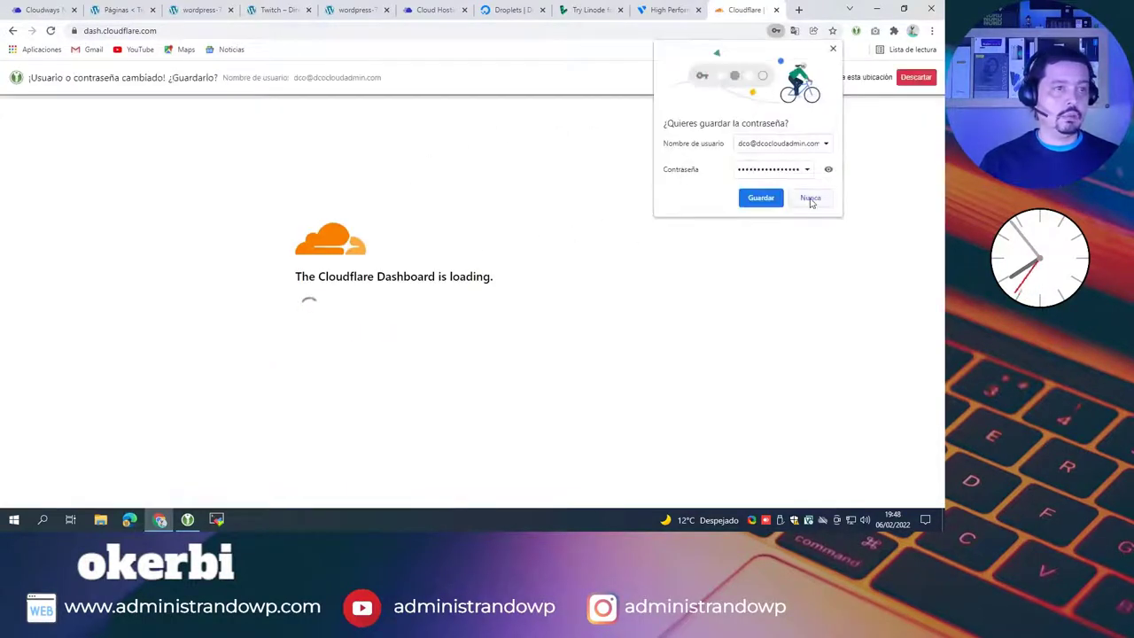
pyautogui.click(832, 50)
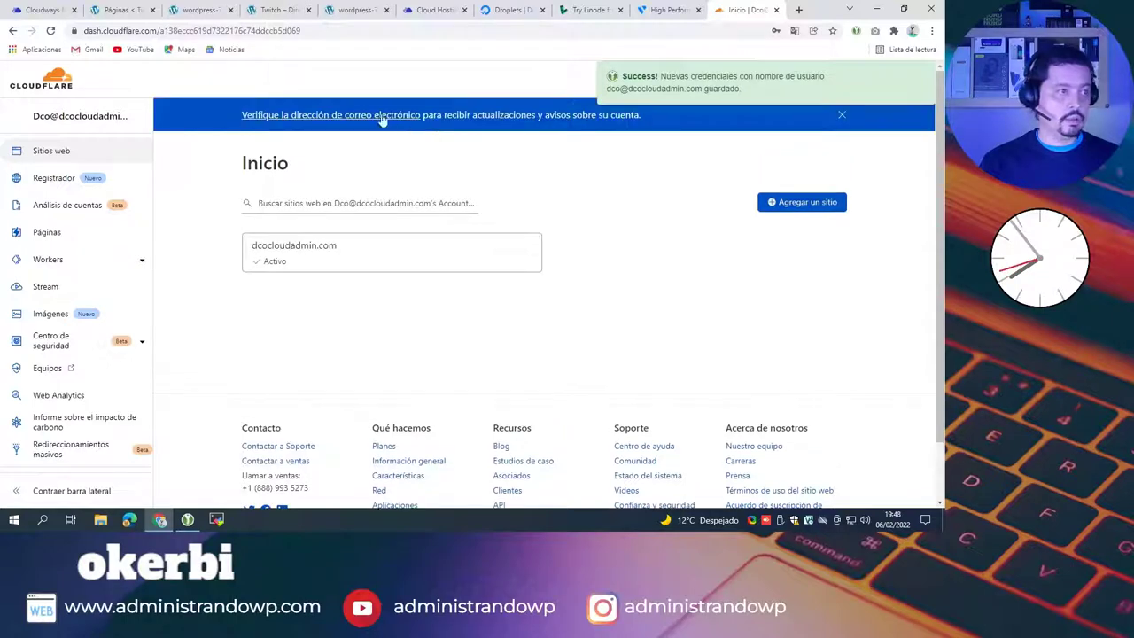
# Step: Dismiss the verification notice and add exprimewp.com as a new Cloudflare site
pyautogui.click(842, 115)
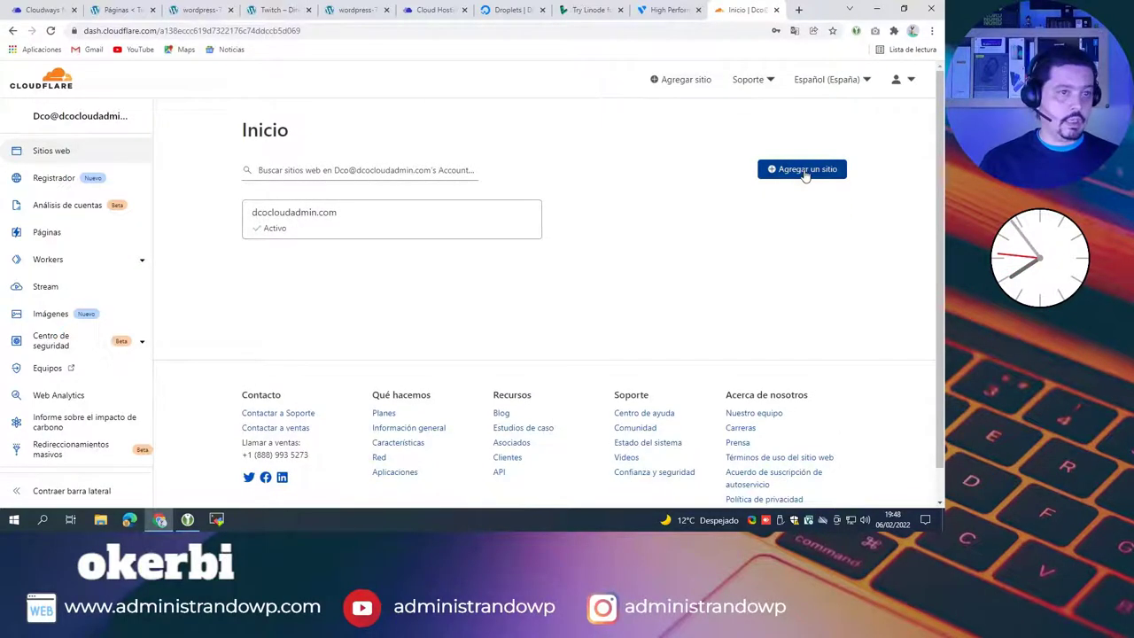
pyautogui.click(804, 169)
pyautogui.click(252, 175)
pyautogui.write('exprimewp.com')
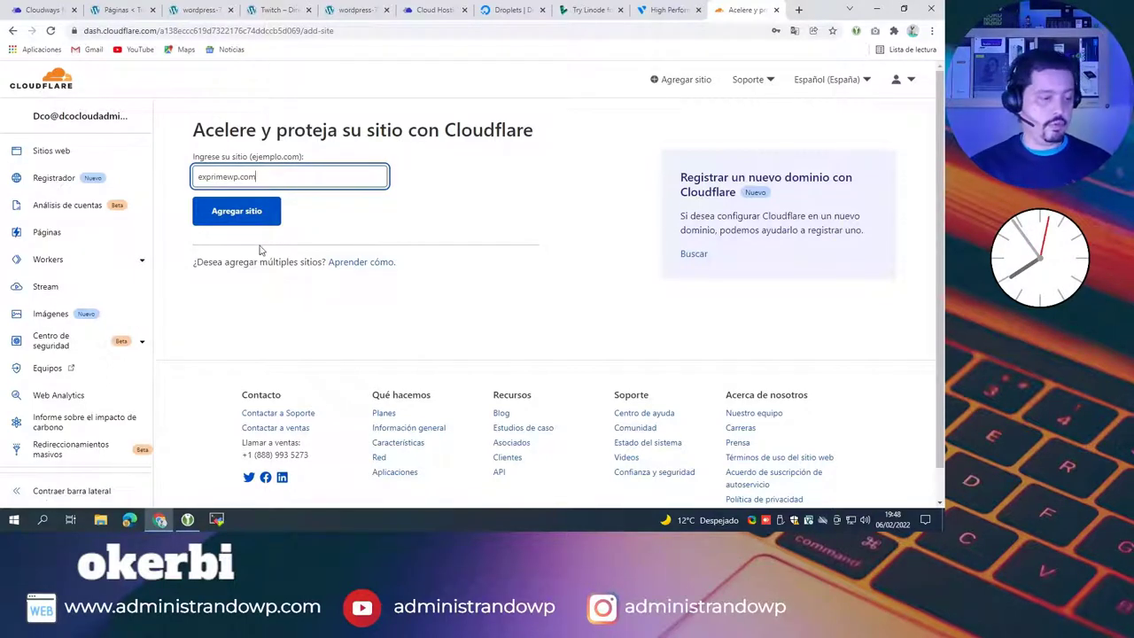
pyautogui.click(235, 212)
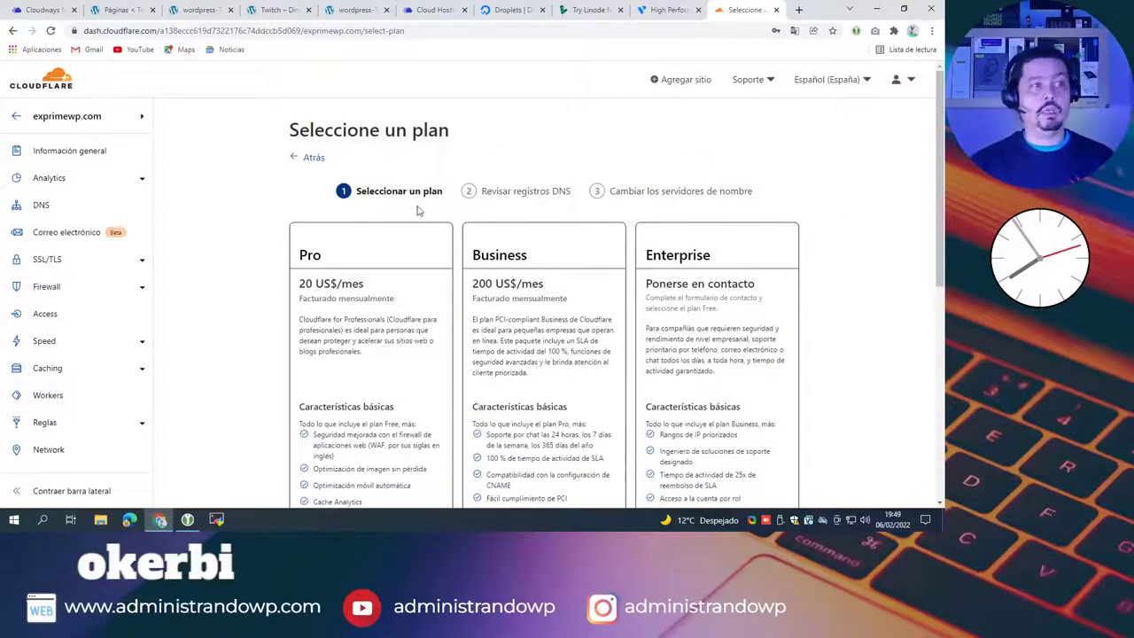
# Step: Select the Free $0 plan for exprimewp.com and continue
pyautogui.scroll(-2, 415, 213)
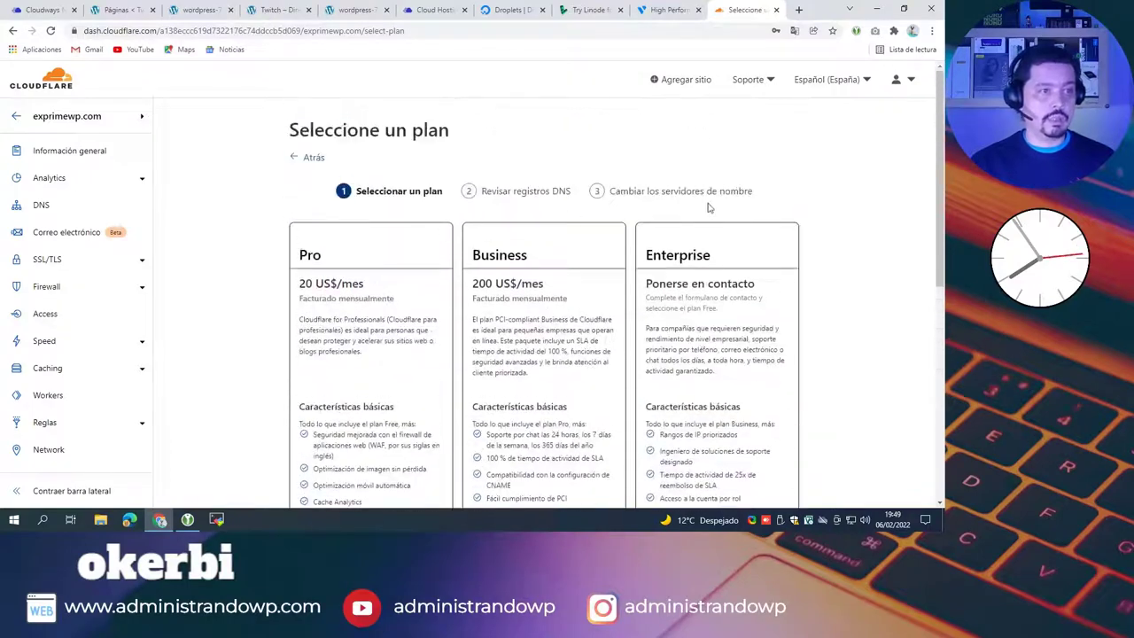
pyautogui.scroll(-4, 570, 235)
pyautogui.click(598, 262)
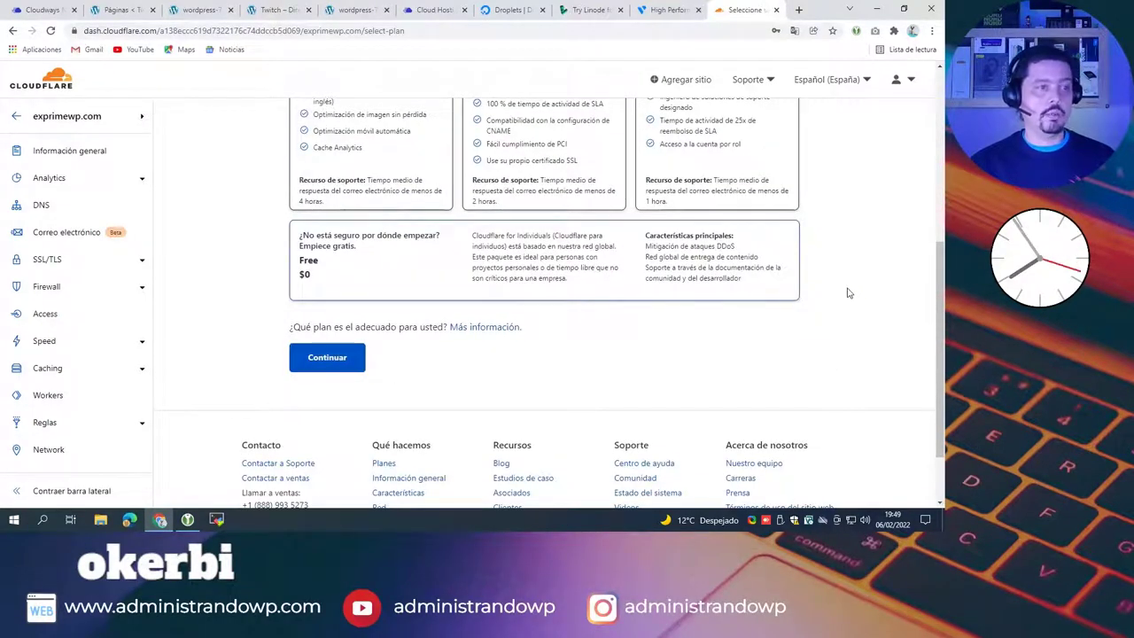
pyautogui.click(358, 350)
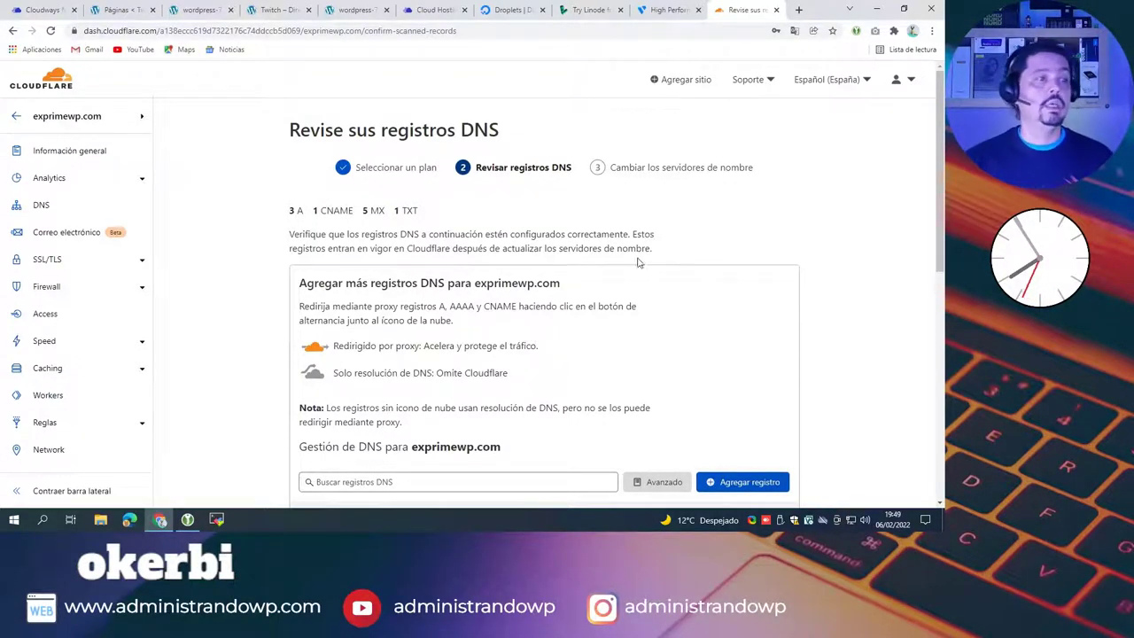
# Step: Review the scanned A, CNAME, MX and TXT records for exprimewp.com and continue
pyautogui.scroll(-2, 642, 261)
pyautogui.scroll(-3, 619, 255)
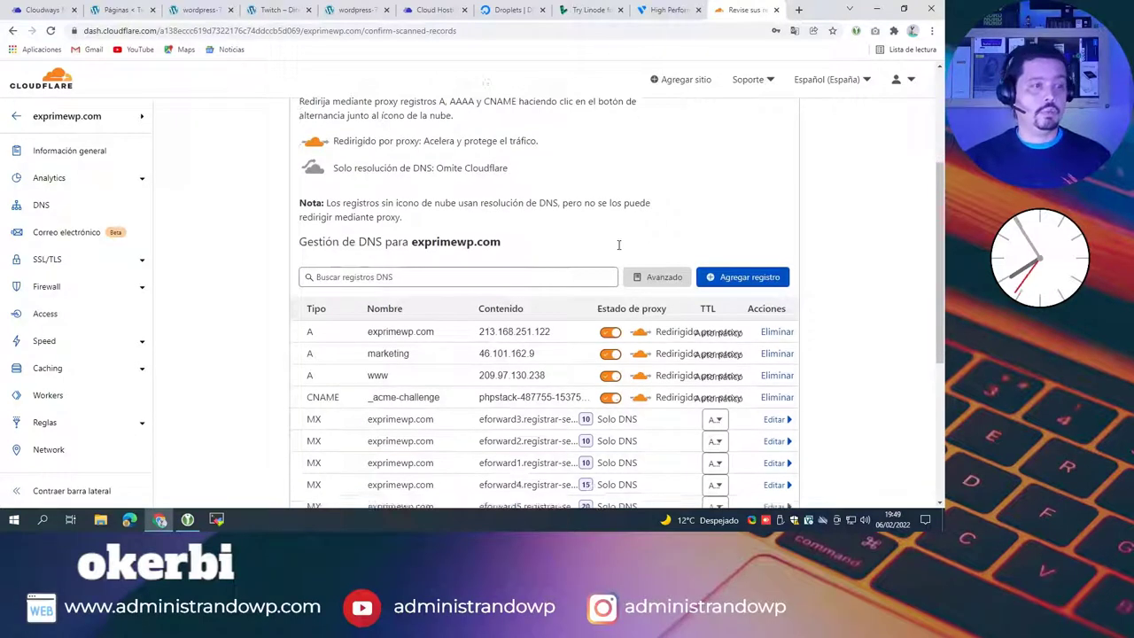
pyautogui.scroll(4, 559, 307)
pyautogui.scroll(-4, 560, 307)
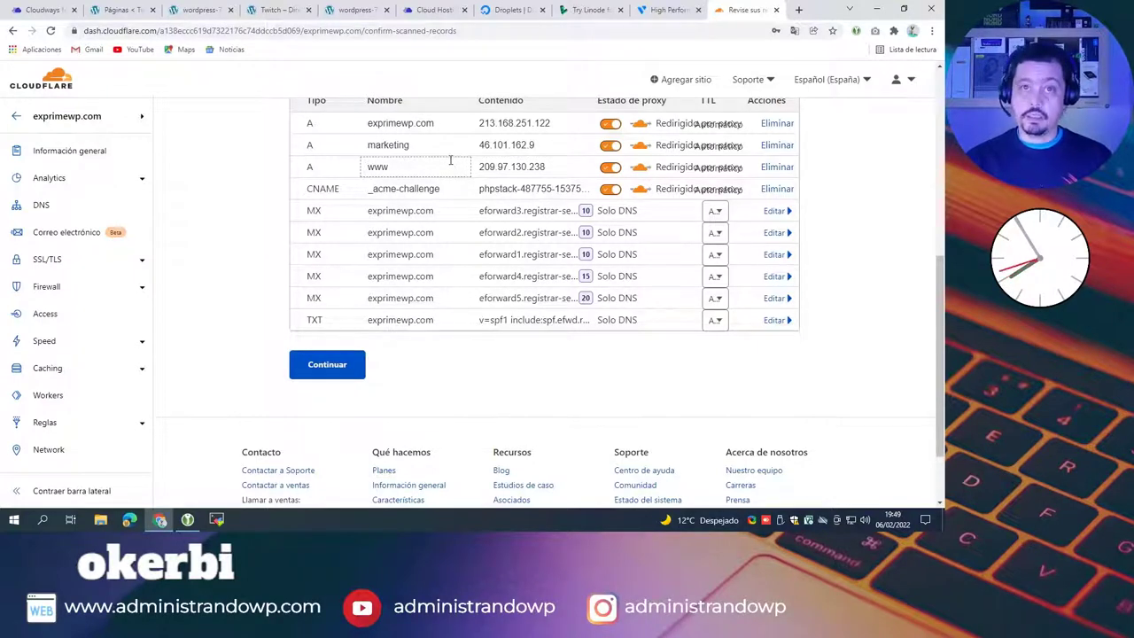
pyautogui.click(334, 369)
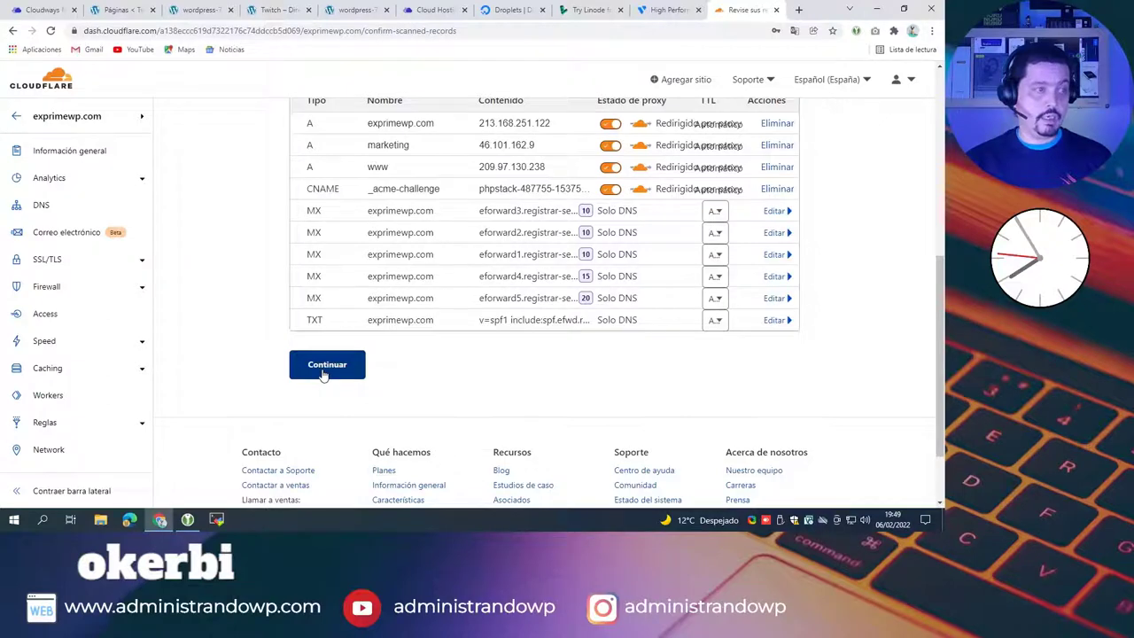
pyautogui.scroll(4, 209, 260)
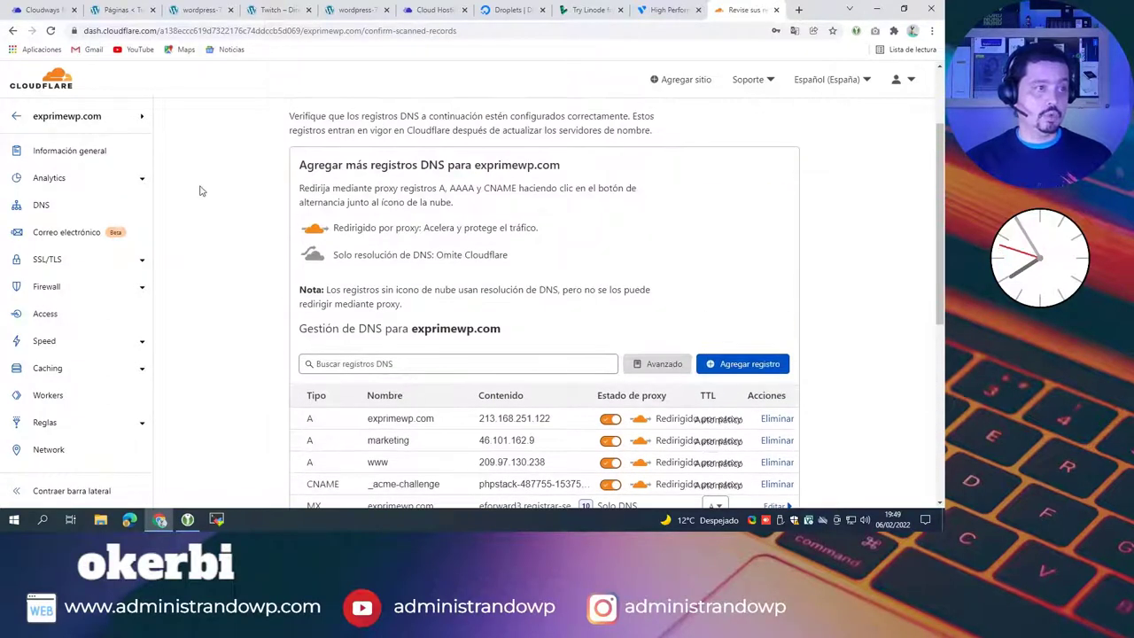
pyautogui.scroll(-5, 221, 239)
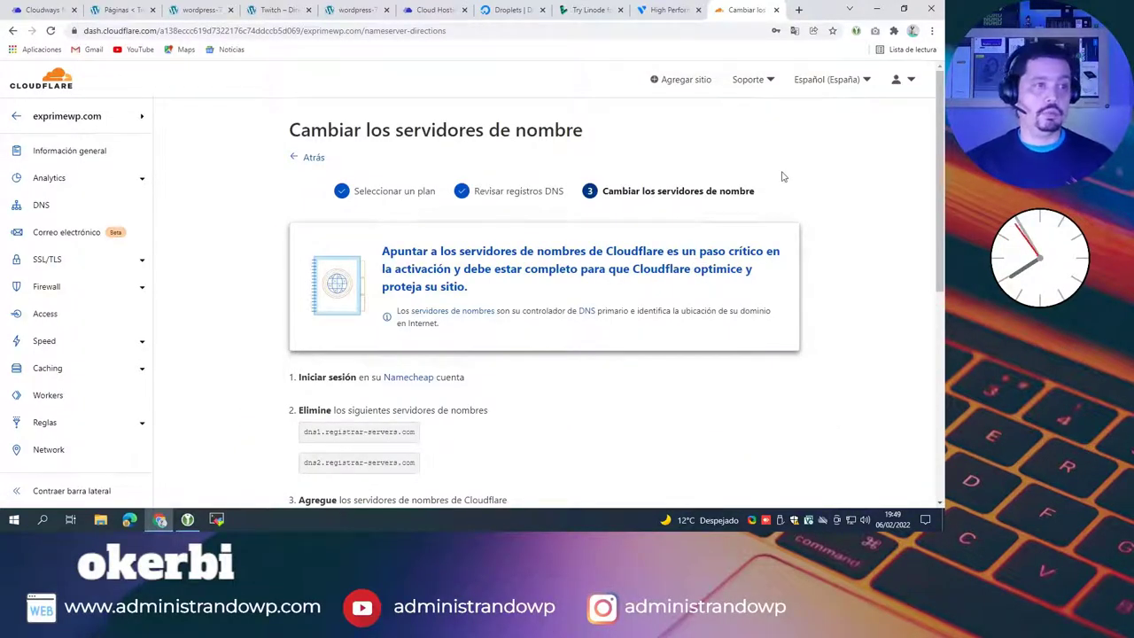
pyautogui.scroll(-3, 739, 182)
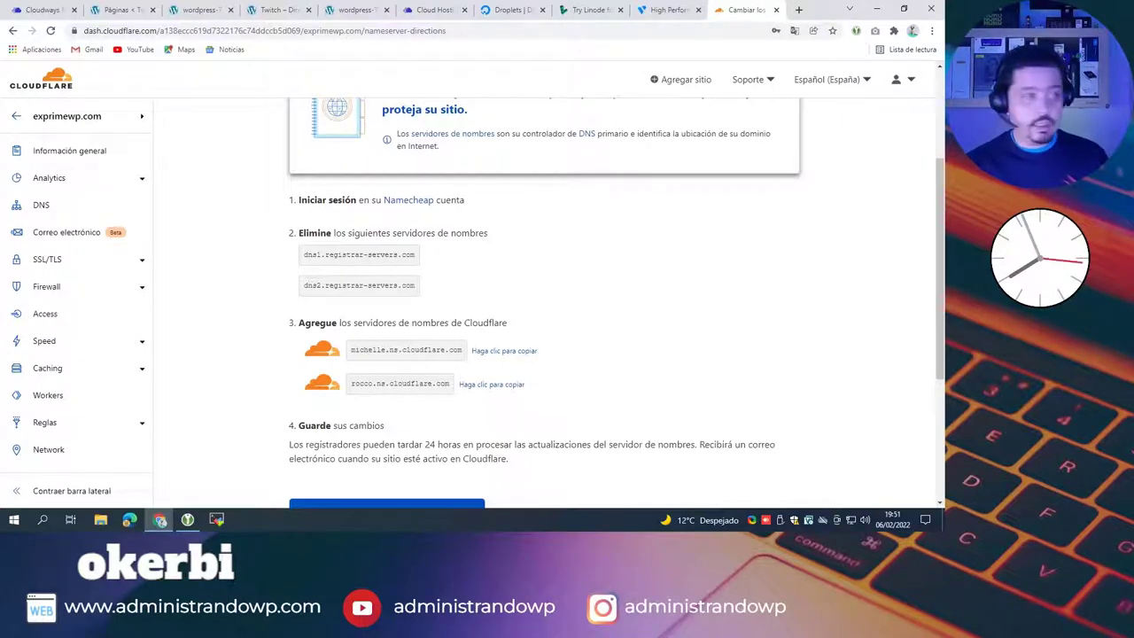
# Step: Copy the nameservers michelle.ns.cloudflare.com and rocco.ns.cloudflare.com
pyautogui.click(504, 351)
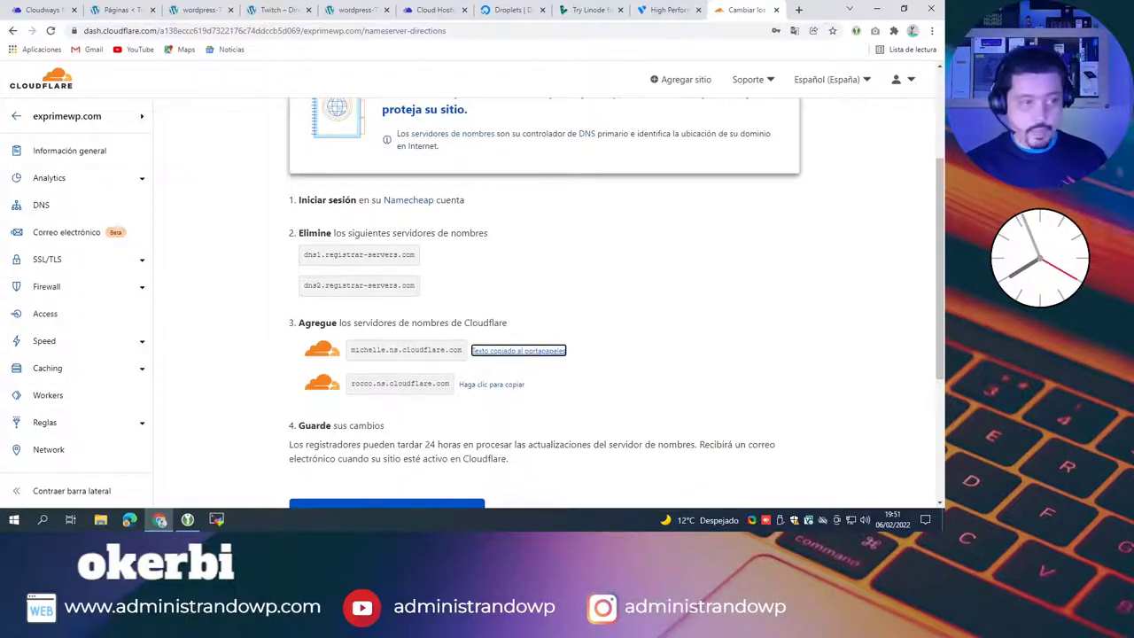
pyautogui.click(492, 387)
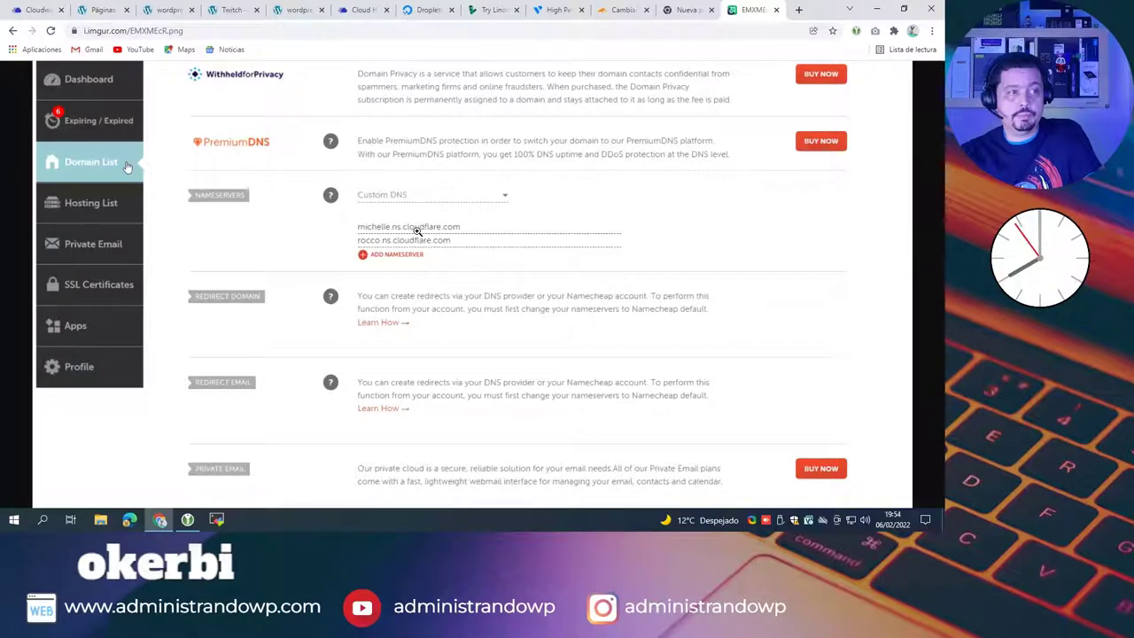
# Step: Compare Cloudflare's michelle and rocco nameservers with the Namecheap screenshot, closing the stray empty tab
pyautogui.click(621, 10)
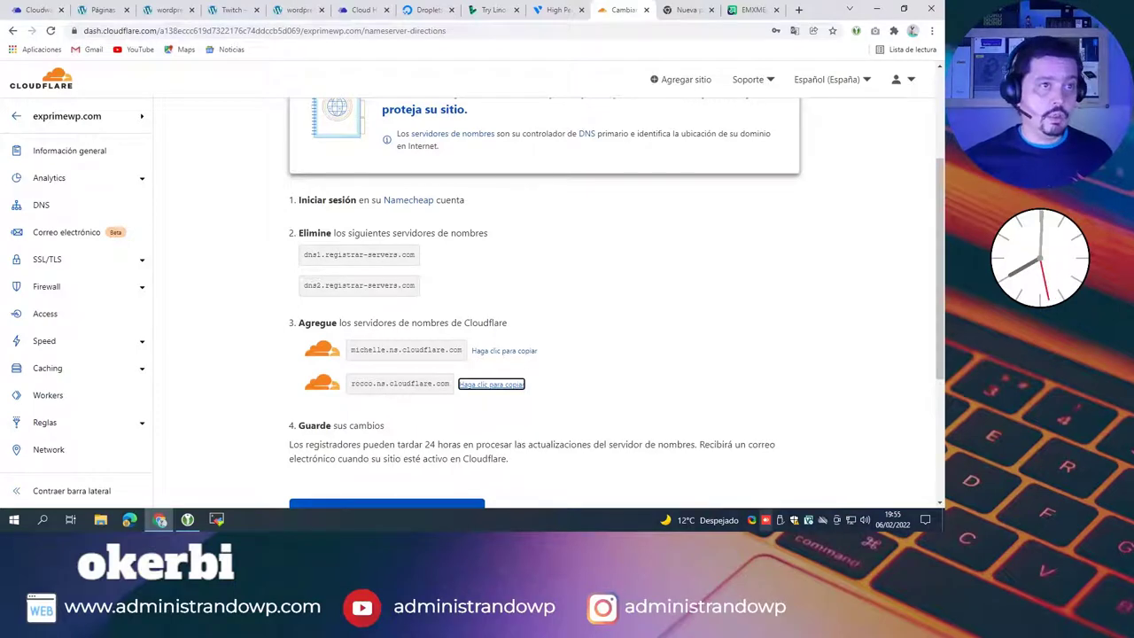
pyautogui.click(753, 10)
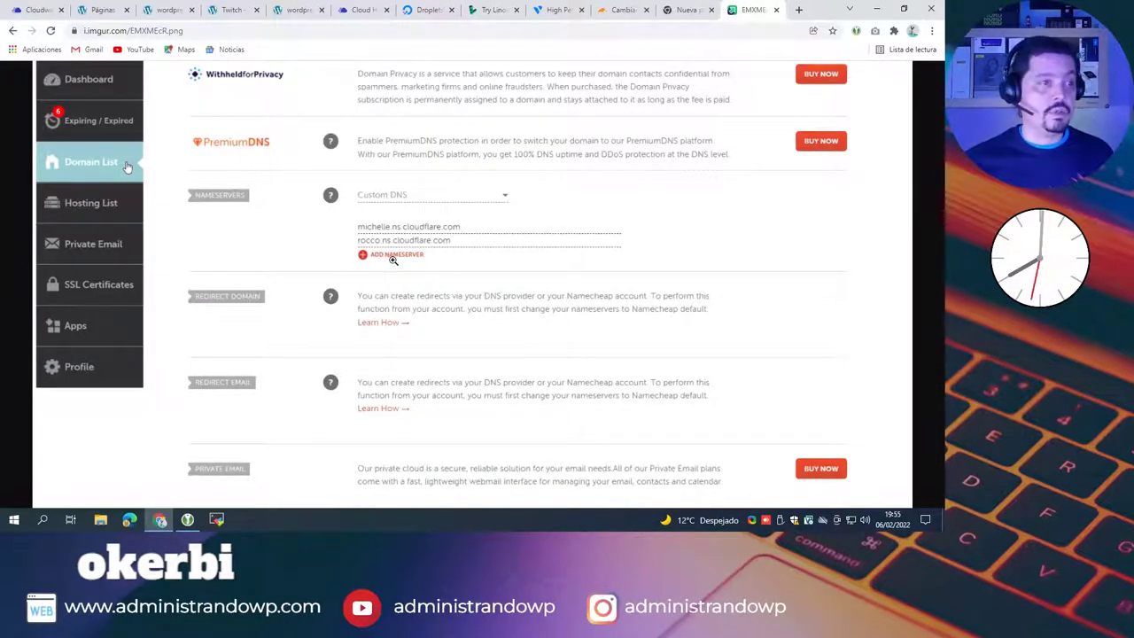
pyautogui.click(704, 12)
pyautogui.click(711, 10)
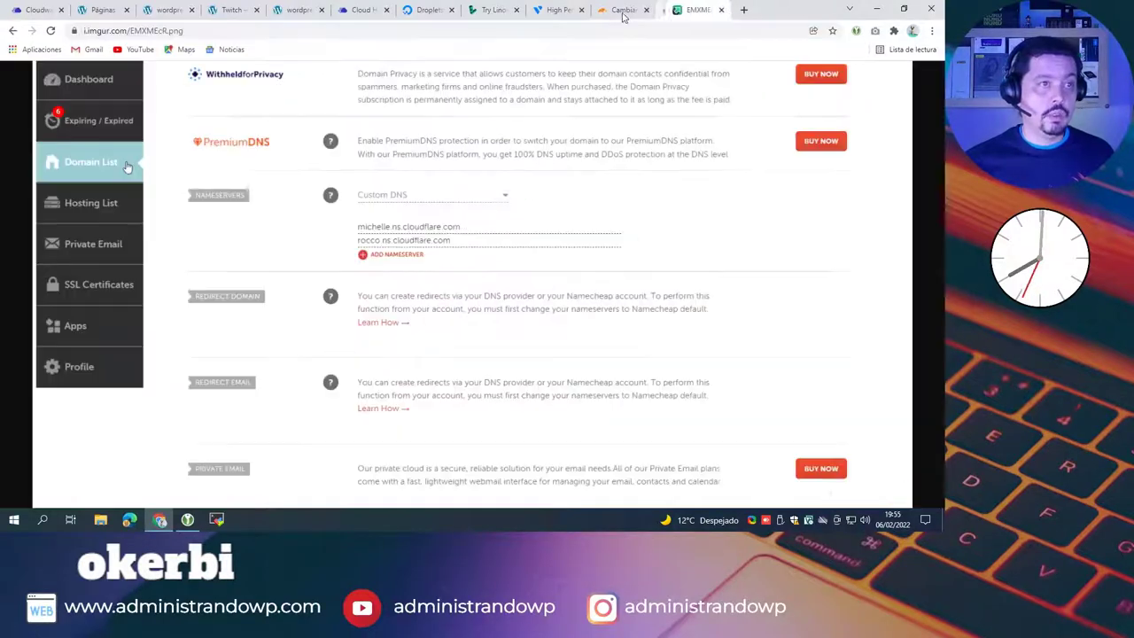
pyautogui.click(620, 10)
pyautogui.click(492, 383)
pyautogui.scroll(-1, 645, 285)
# Step: Confirm the nameservers are updated and skip the recommendations to reach the Información general page
pyautogui.scroll(-2, 645, 285)
pyautogui.click(396, 332)
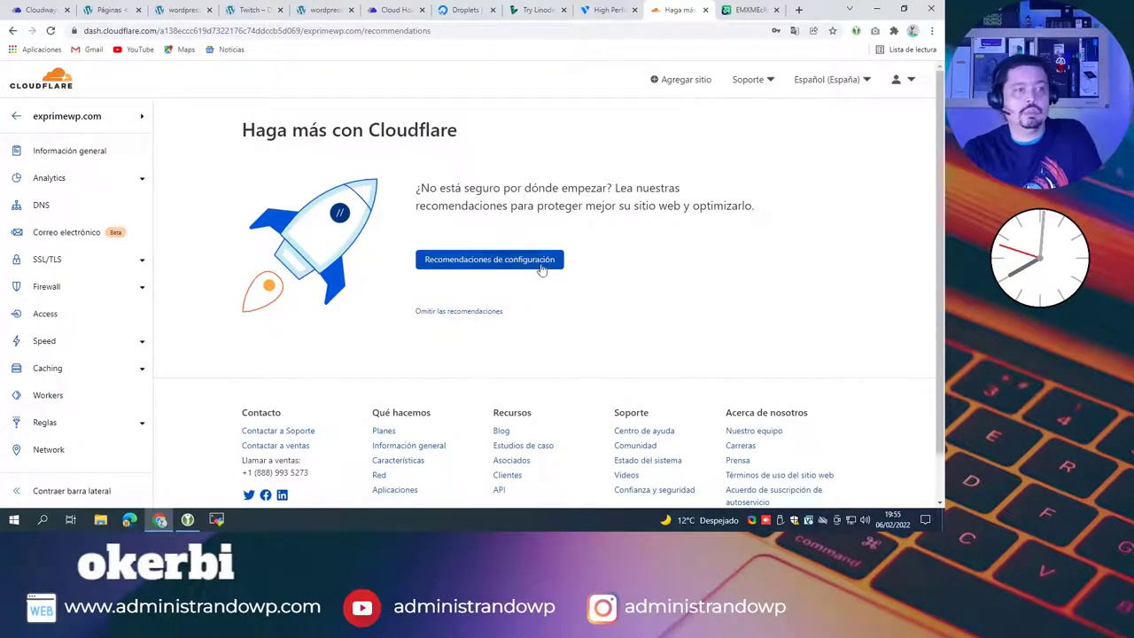
pyautogui.click(457, 316)
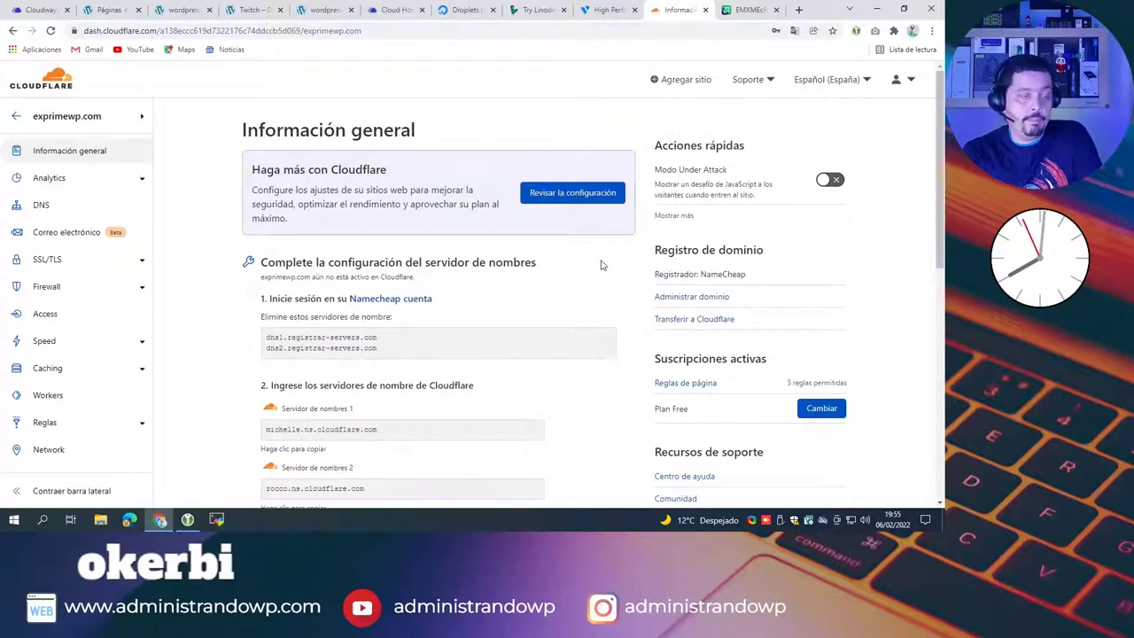
pyautogui.scroll(-4, 599, 263)
pyautogui.scroll(-3, 601, 262)
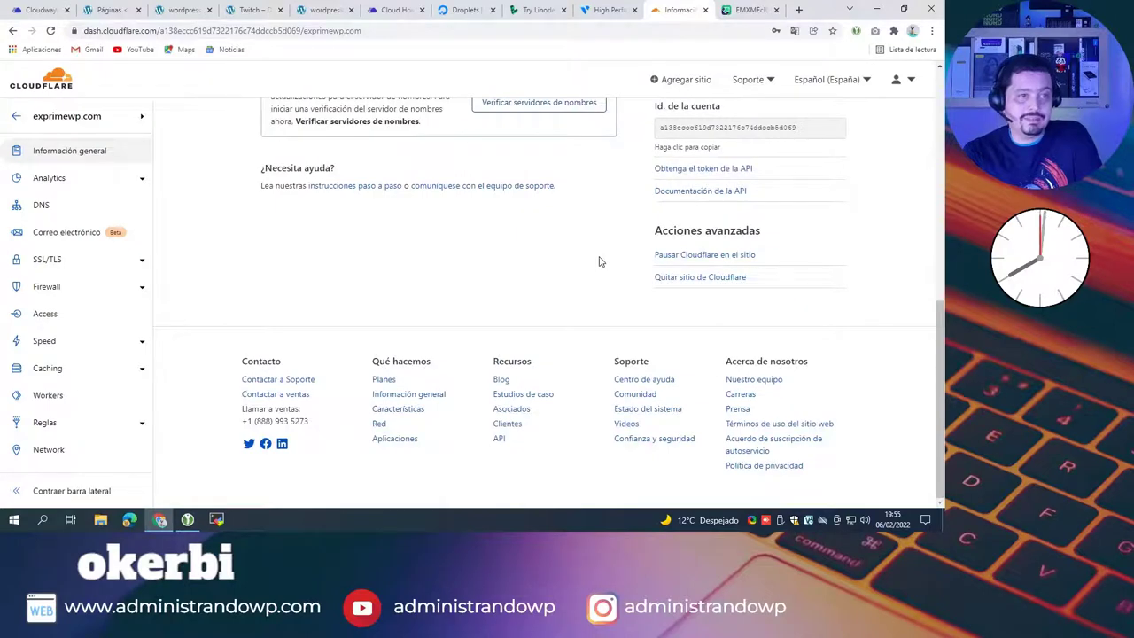
pyautogui.scroll(7, 600, 261)
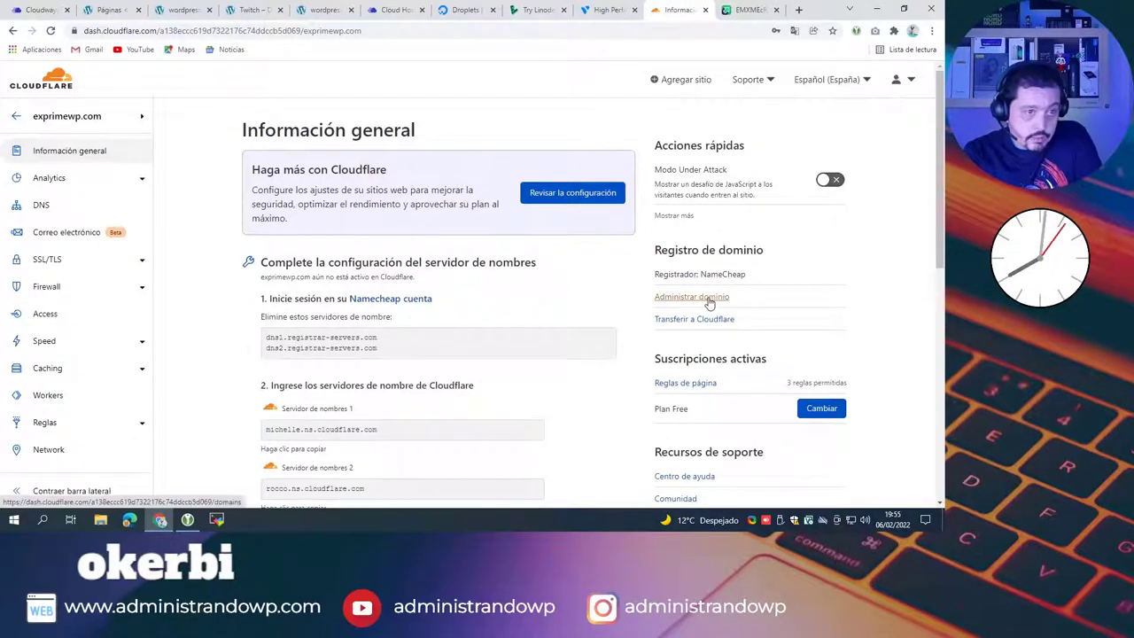
# Step: Open the Registrador section, showing 0 domains under Administrar dominios
pyautogui.click(709, 303)
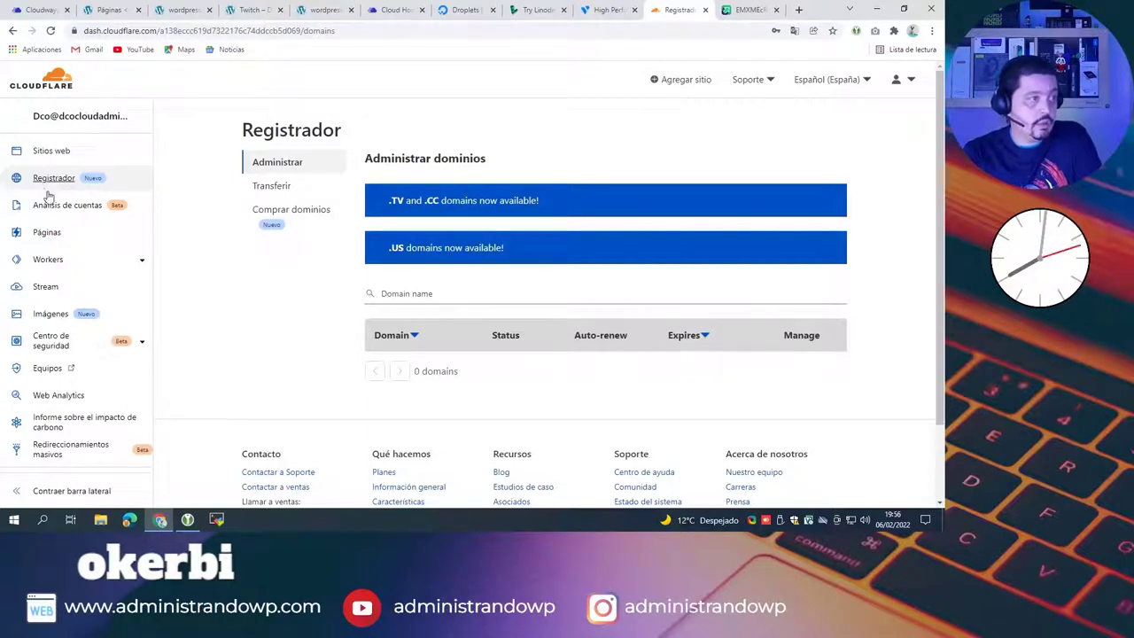
pyautogui.click(112, 180)
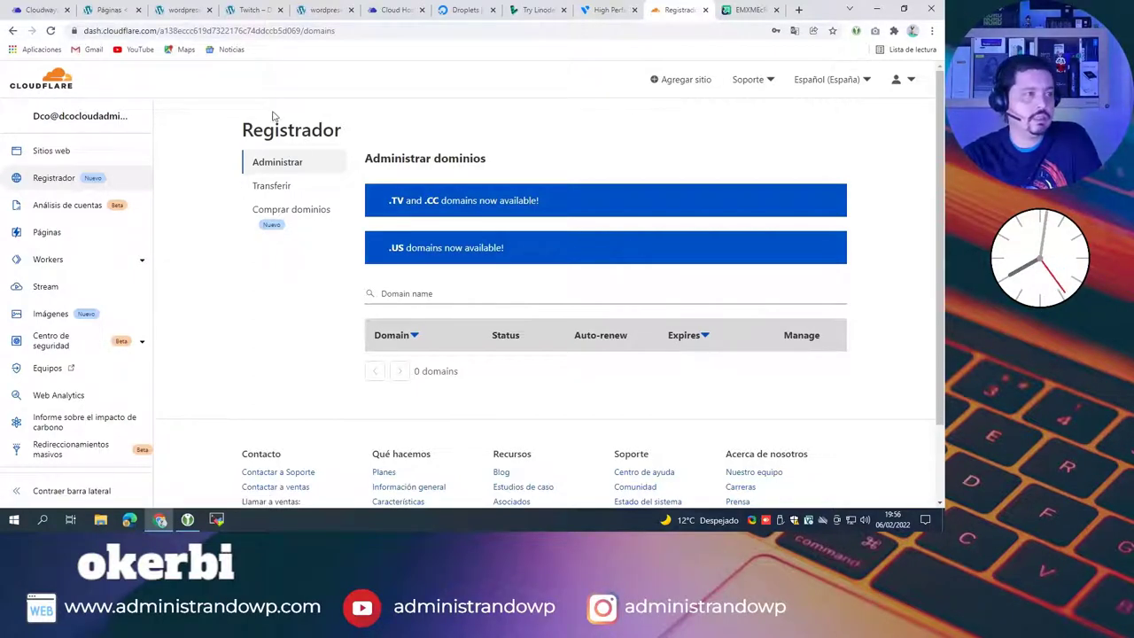
pyautogui.moveTo(352, 129); pyautogui.dragTo(241, 131)
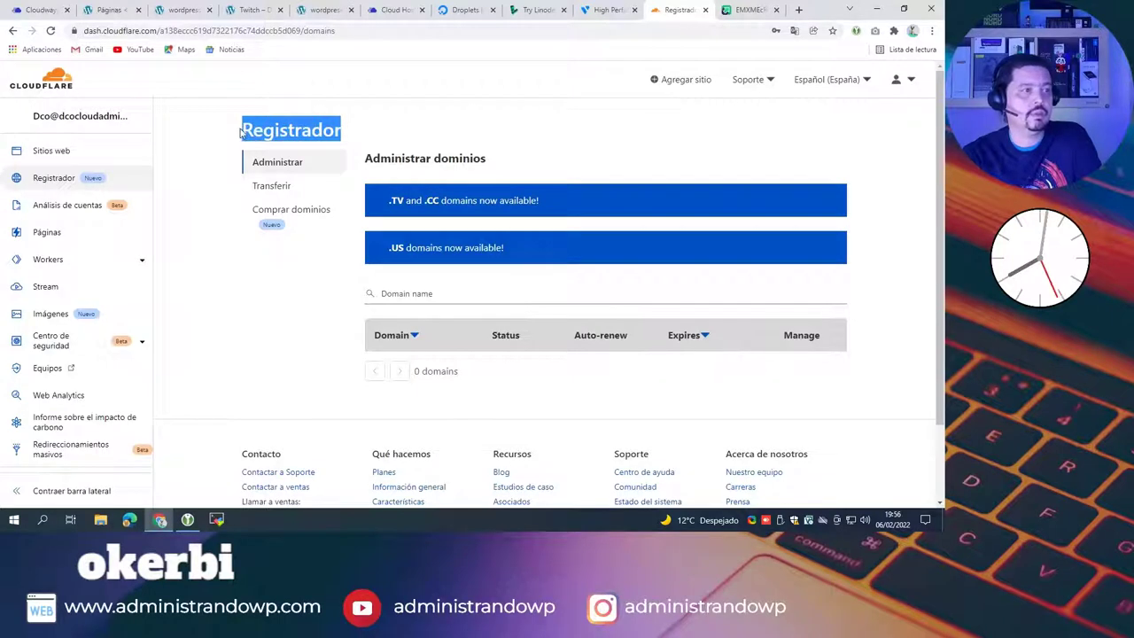
pyautogui.click(613, 163)
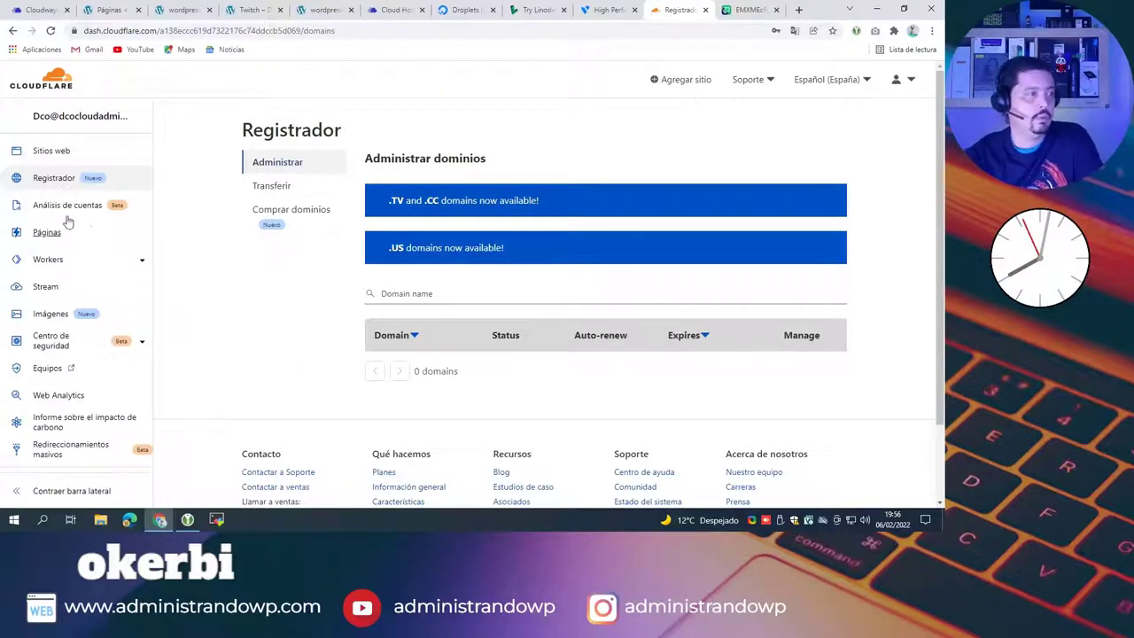
pyautogui.scroll(-3, 770, 151)
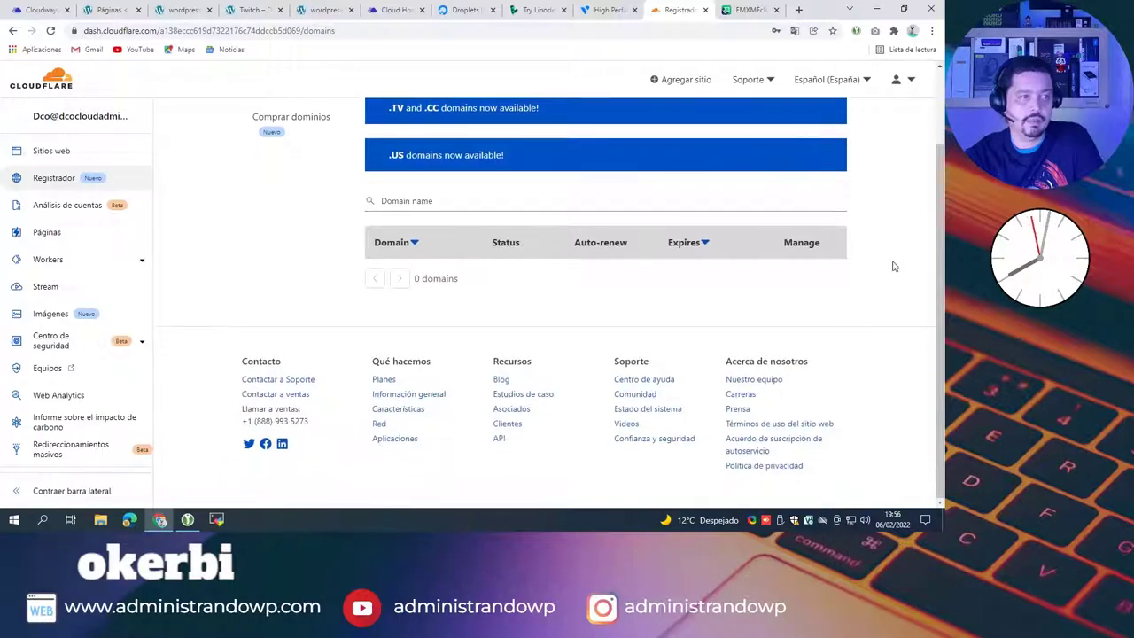
pyautogui.scroll(2, 886, 256)
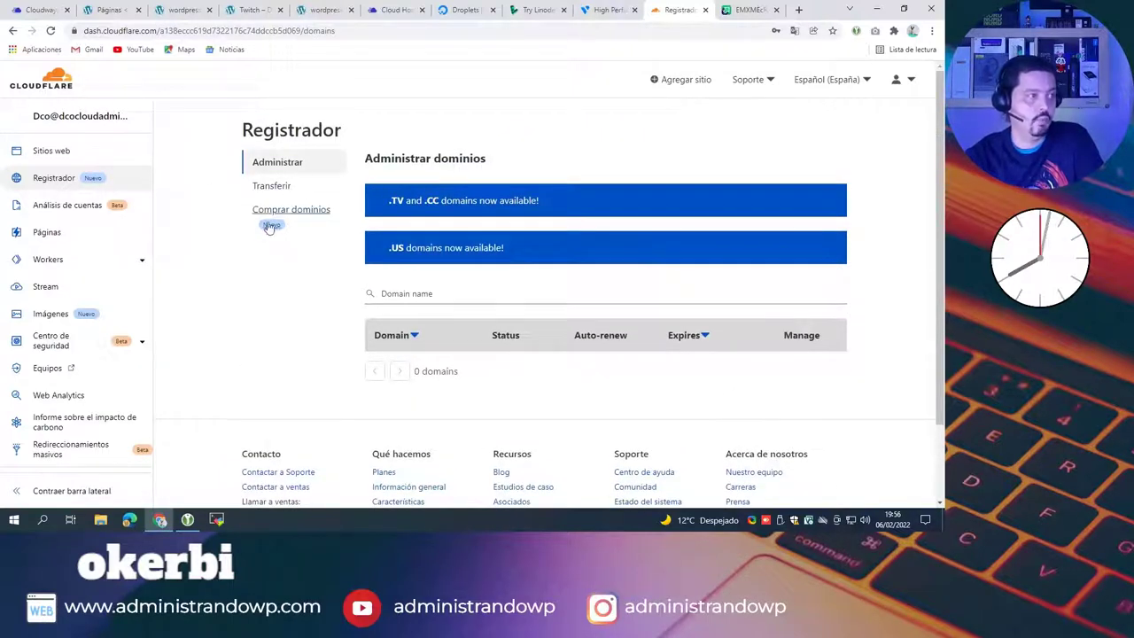
# Step: Open the exprimewp.com card from Sitios web and view its DNS records via Configuración del DNS
pyautogui.click(46, 151)
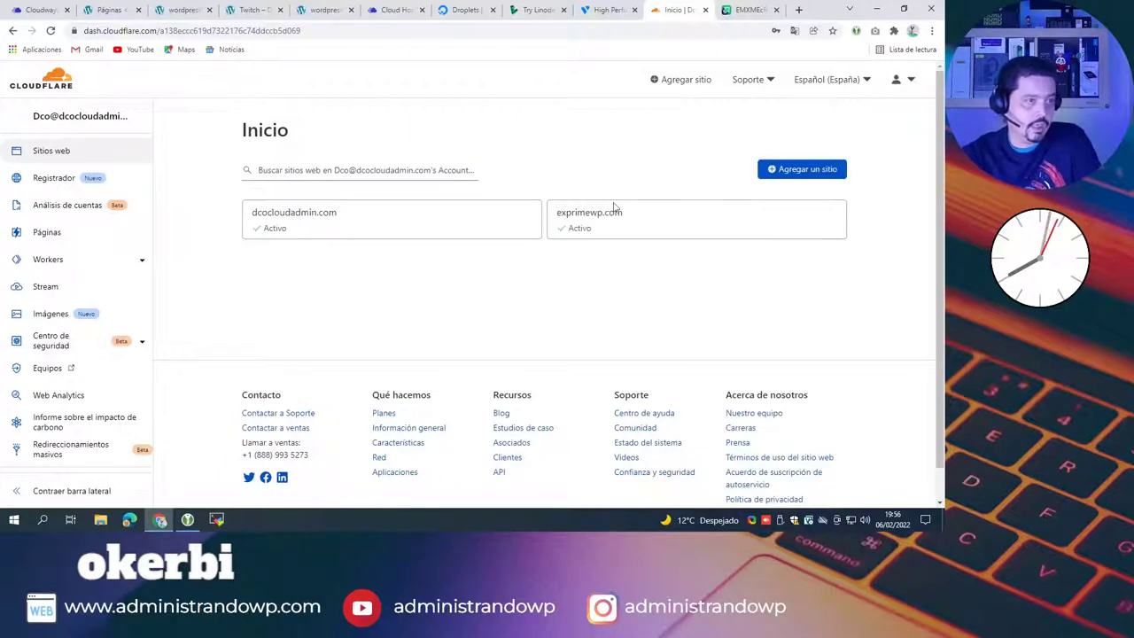
pyautogui.click(599, 220)
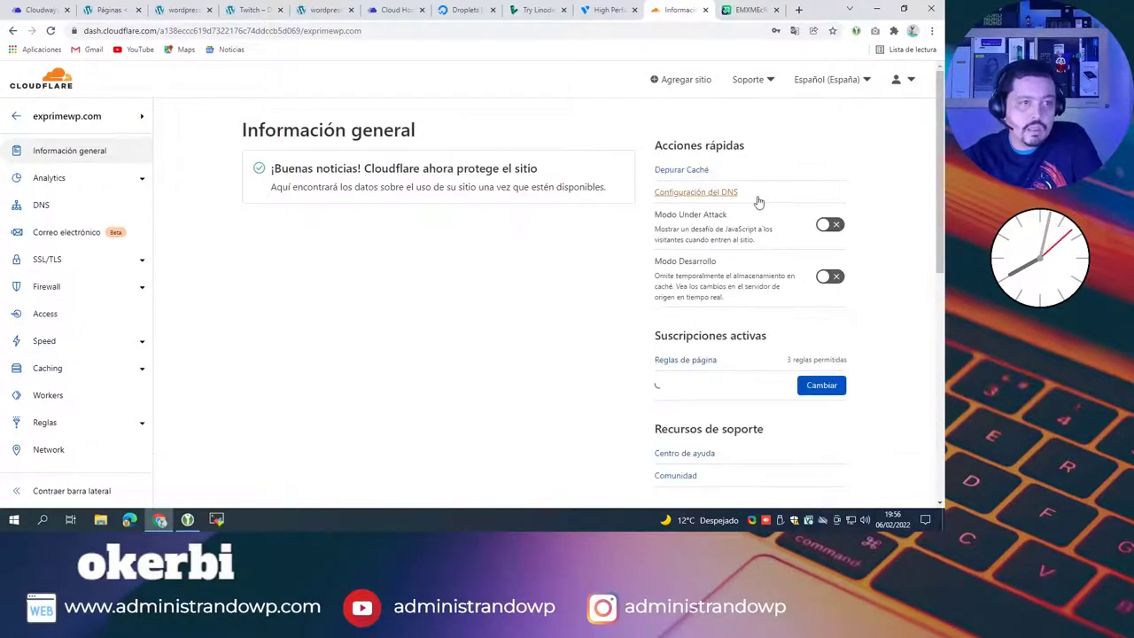
pyautogui.click(698, 194)
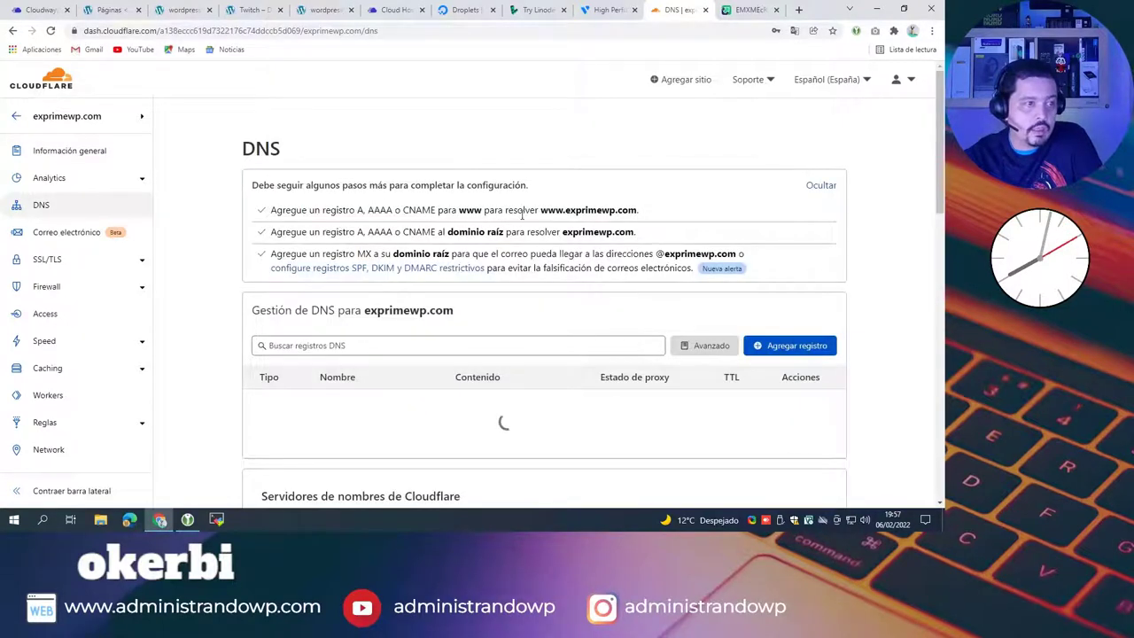
pyautogui.scroll(-3, 516, 221)
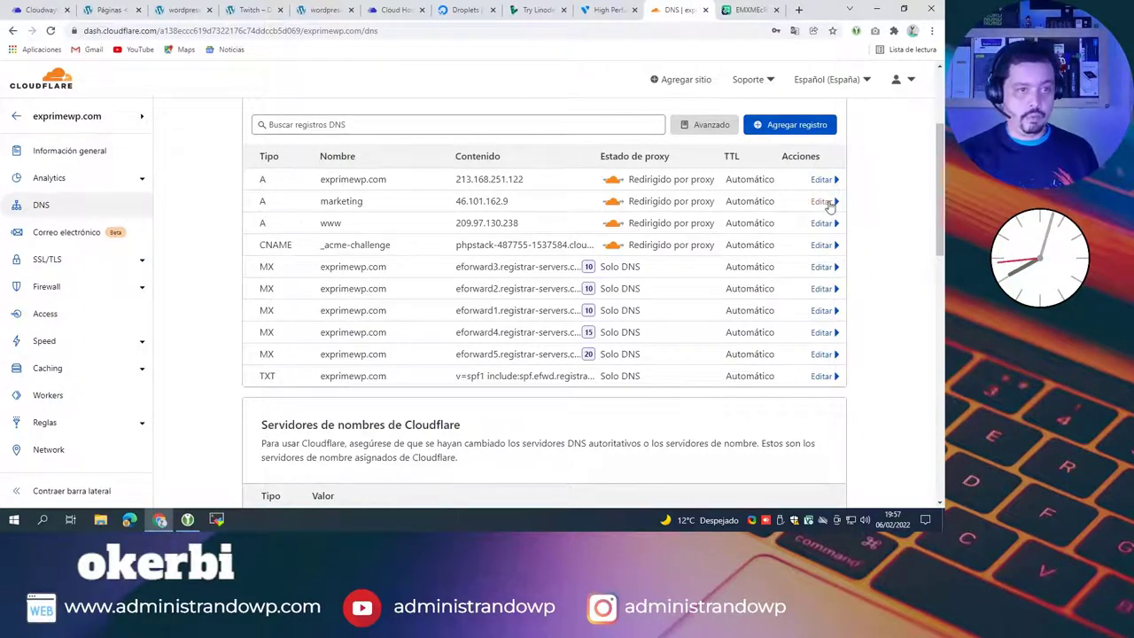
# Step: Delete the marketing and www A records, leaving the root A record at 213.168.251.122
pyautogui.click(821, 202)
pyautogui.click(281, 291)
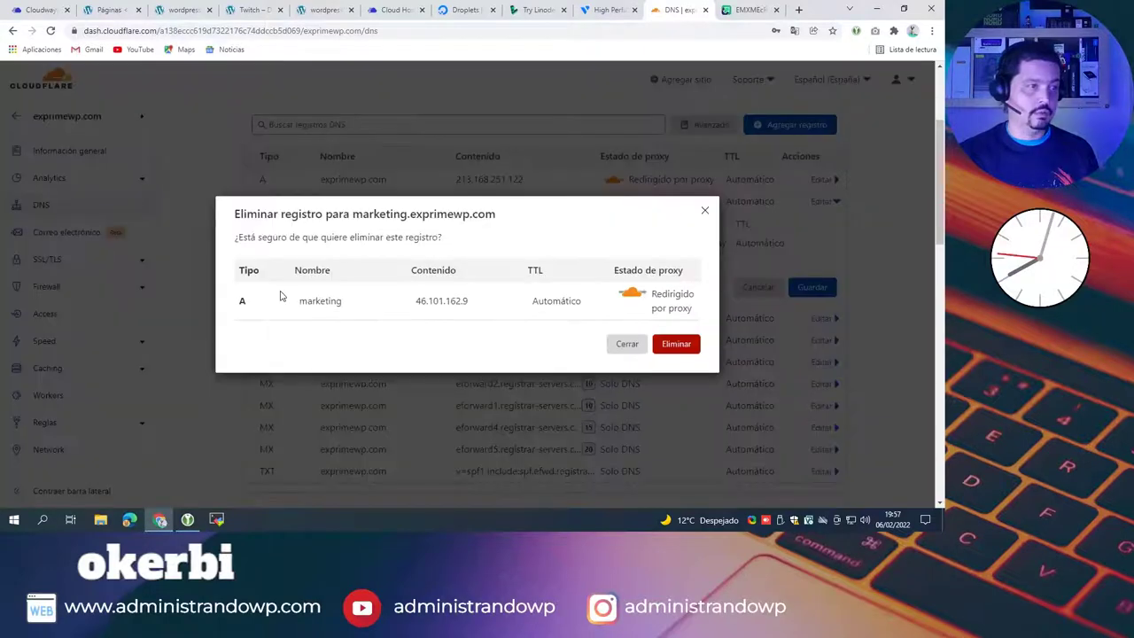
pyautogui.click(686, 346)
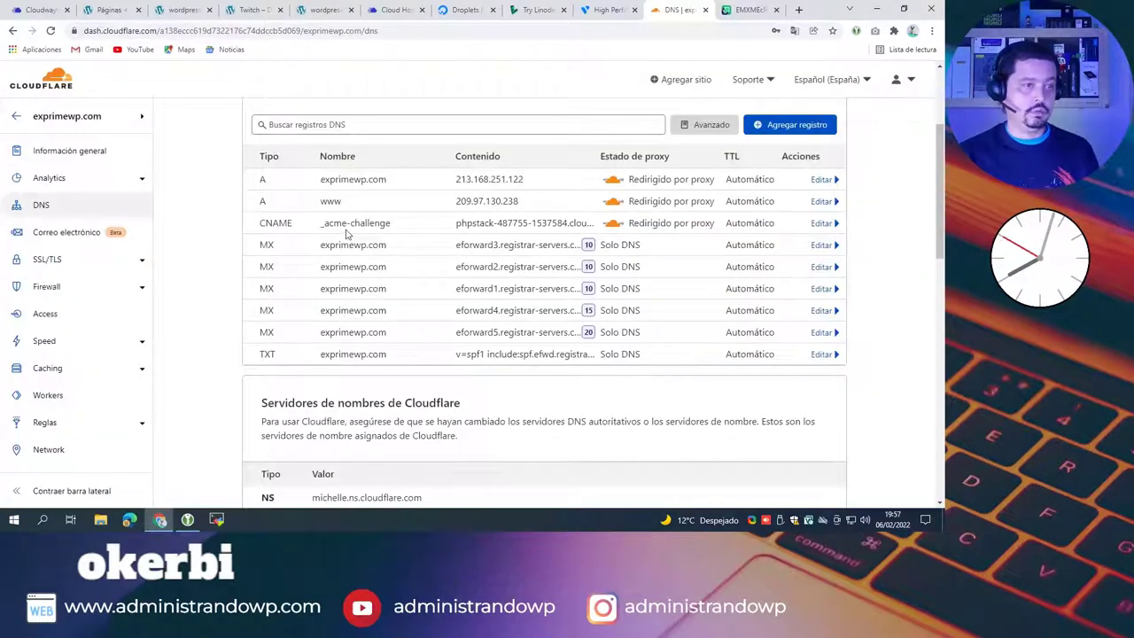
pyautogui.click(823, 201)
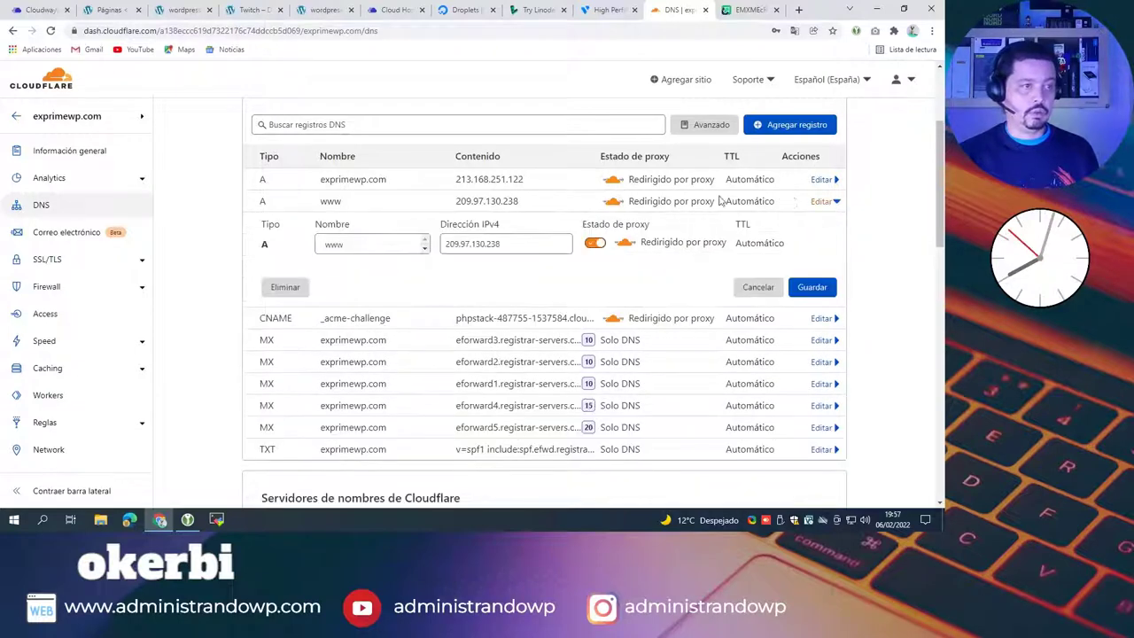
pyautogui.click(296, 292)
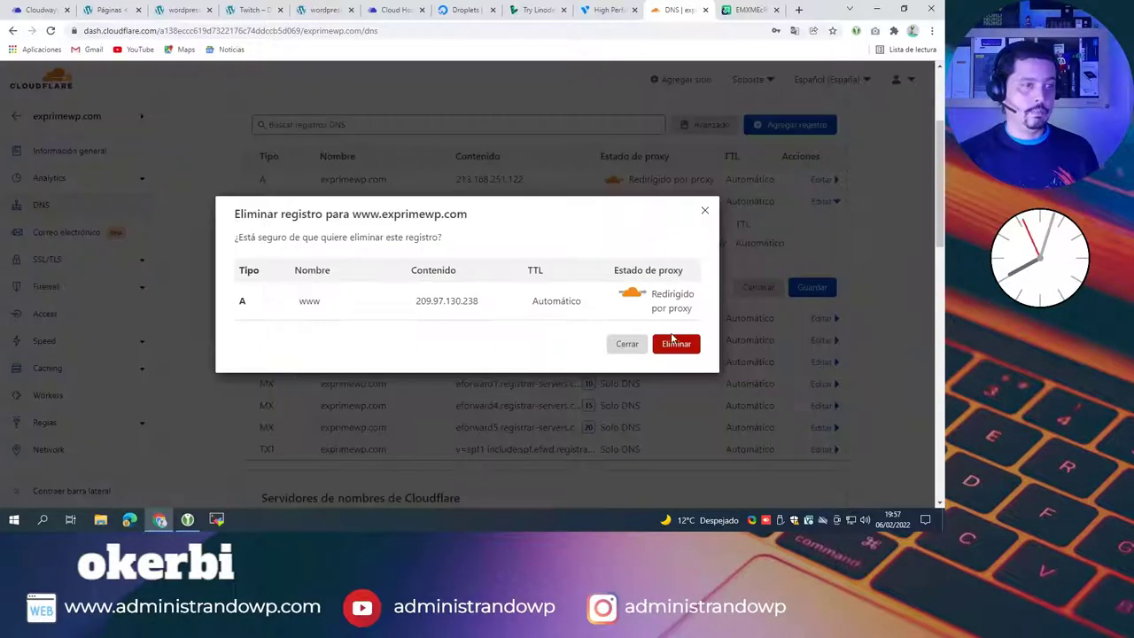
pyautogui.click(678, 344)
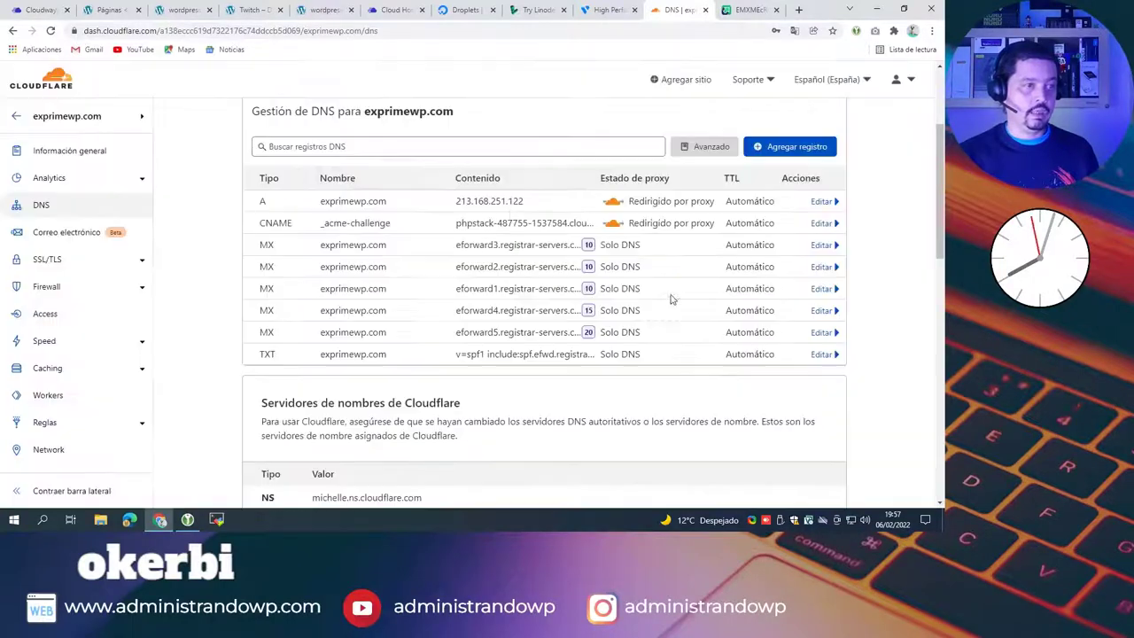
pyautogui.moveTo(526, 201); pyautogui.dragTo(454, 202)
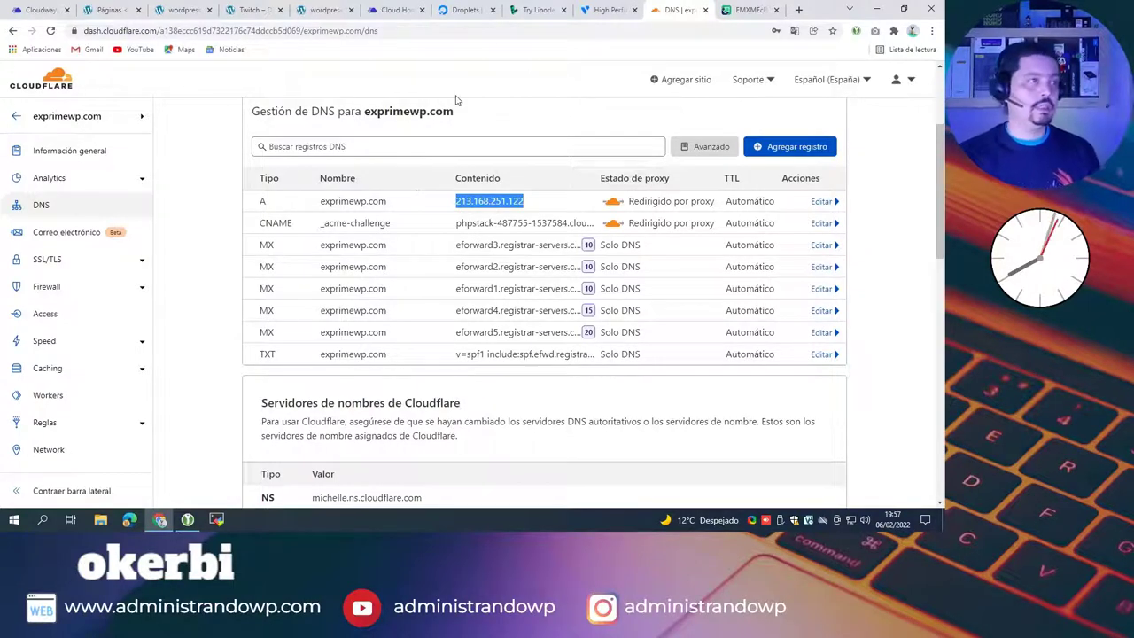
# Step: Find the WordPress server's public IP in Cloudways Access Details, then return to Cloudflare DNS
pyautogui.click(396, 10)
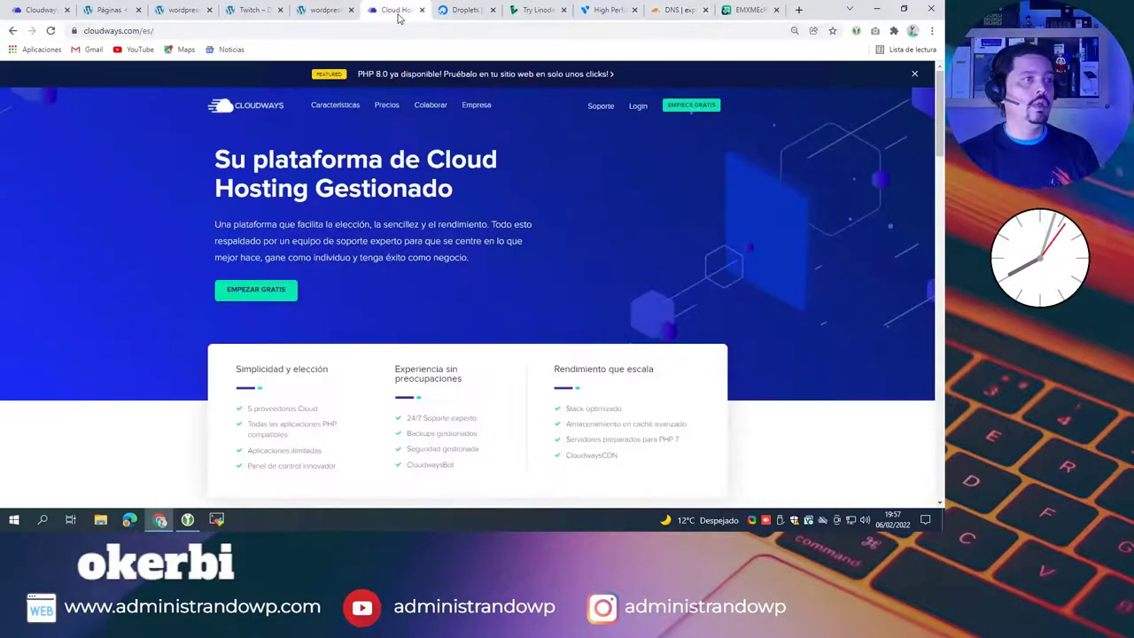
pyautogui.click(252, 10)
pyautogui.click(174, 10)
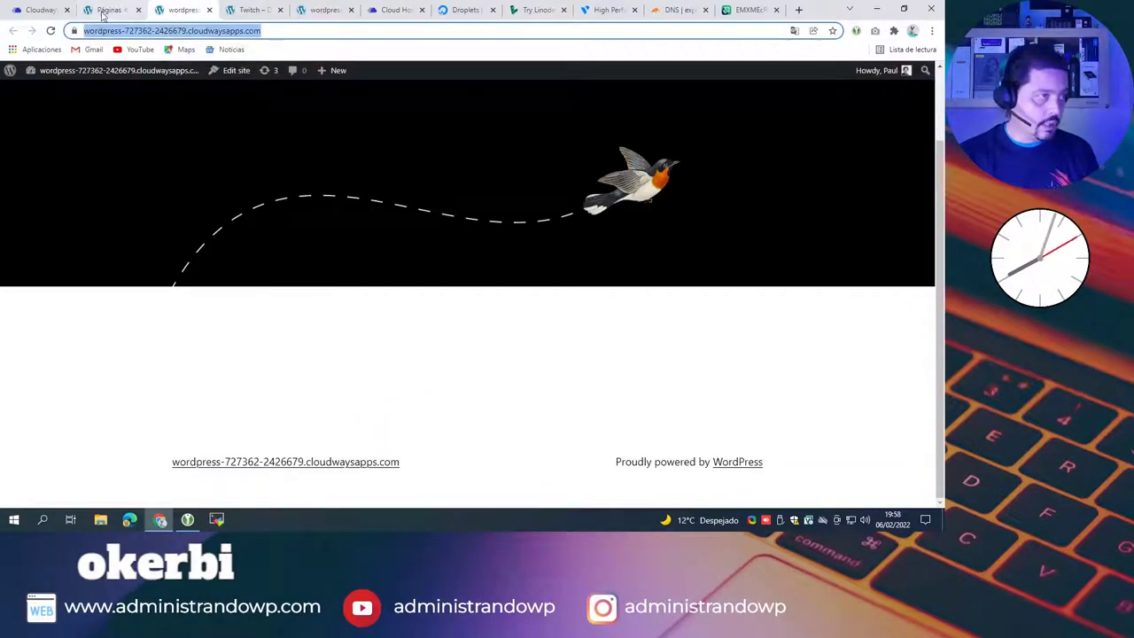
pyautogui.click(108, 10)
pyautogui.click(42, 10)
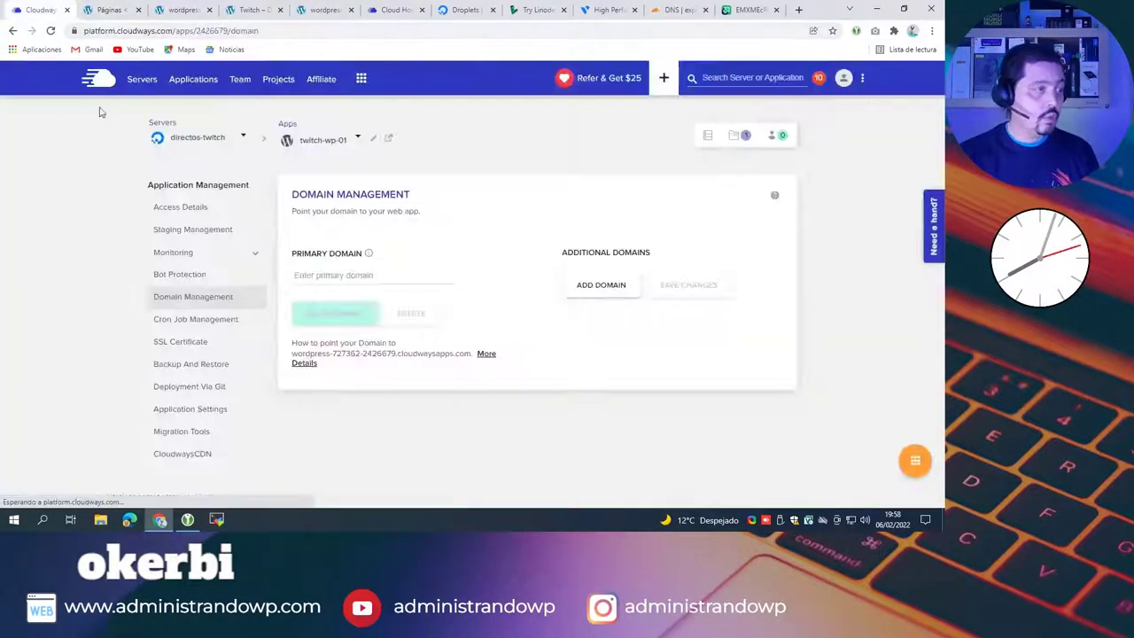
pyautogui.click(182, 208)
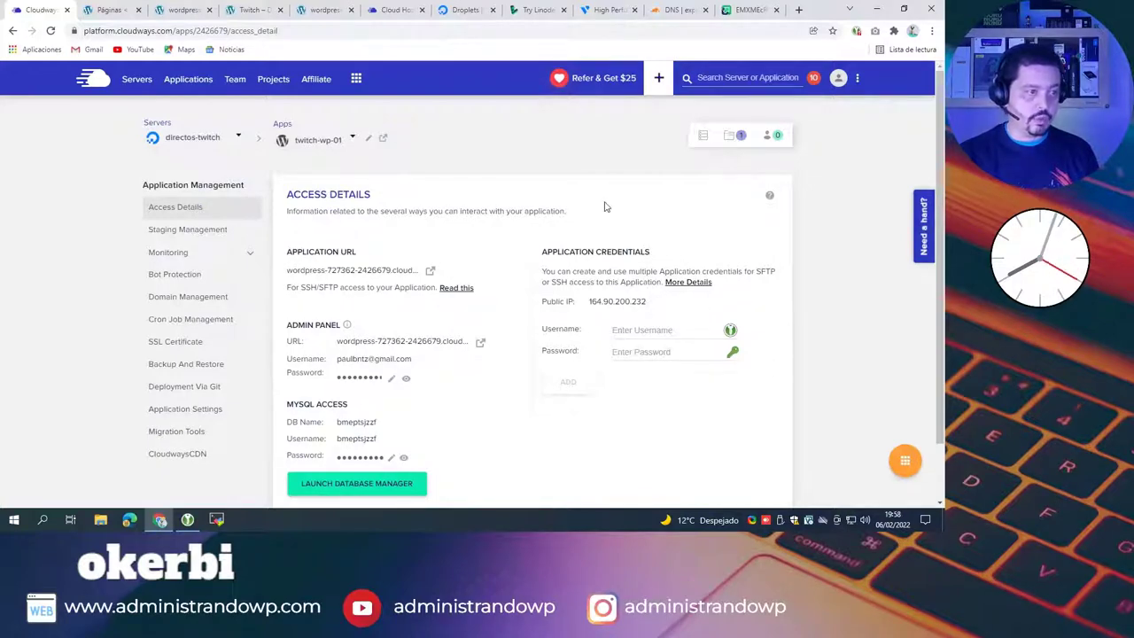
pyautogui.scroll(-1, 597, 199)
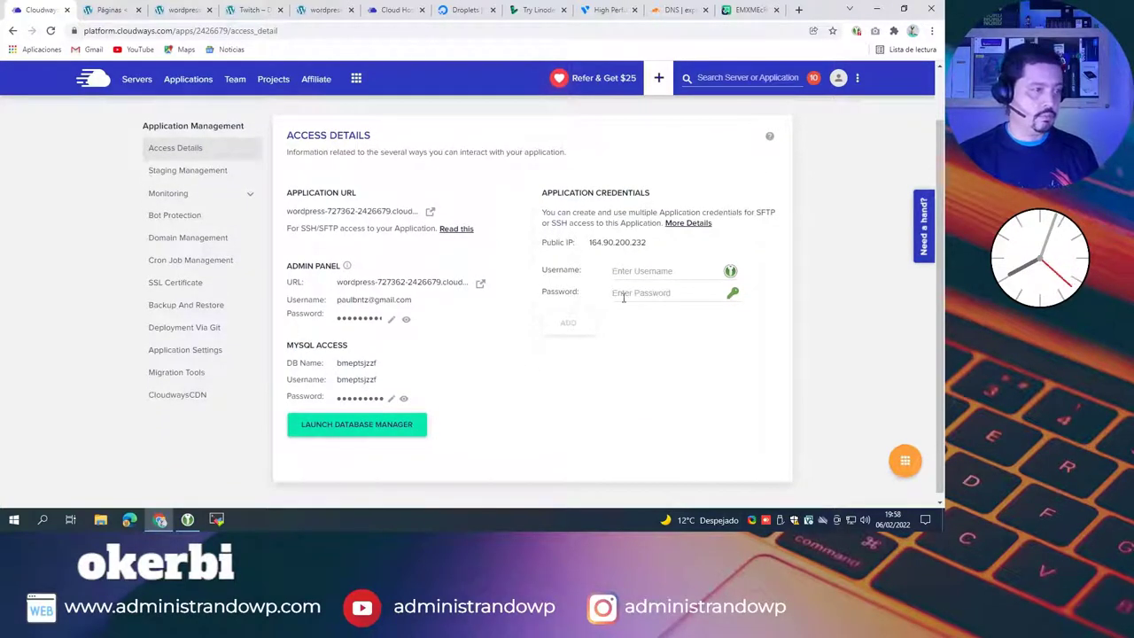
pyautogui.scroll(1, 620, 284)
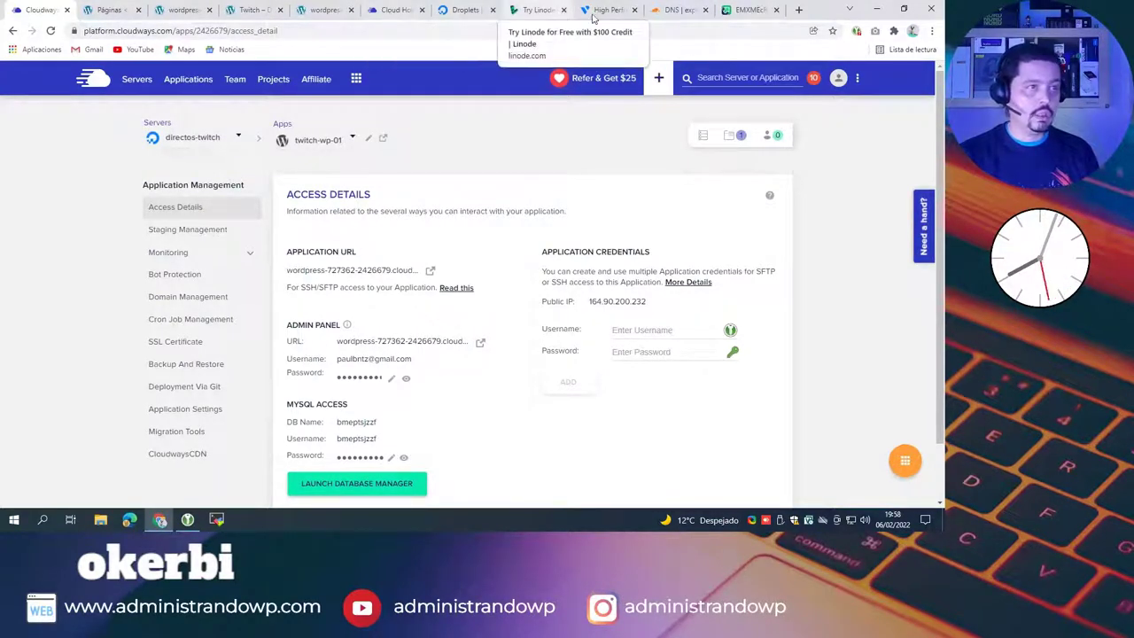
pyautogui.click(675, 11)
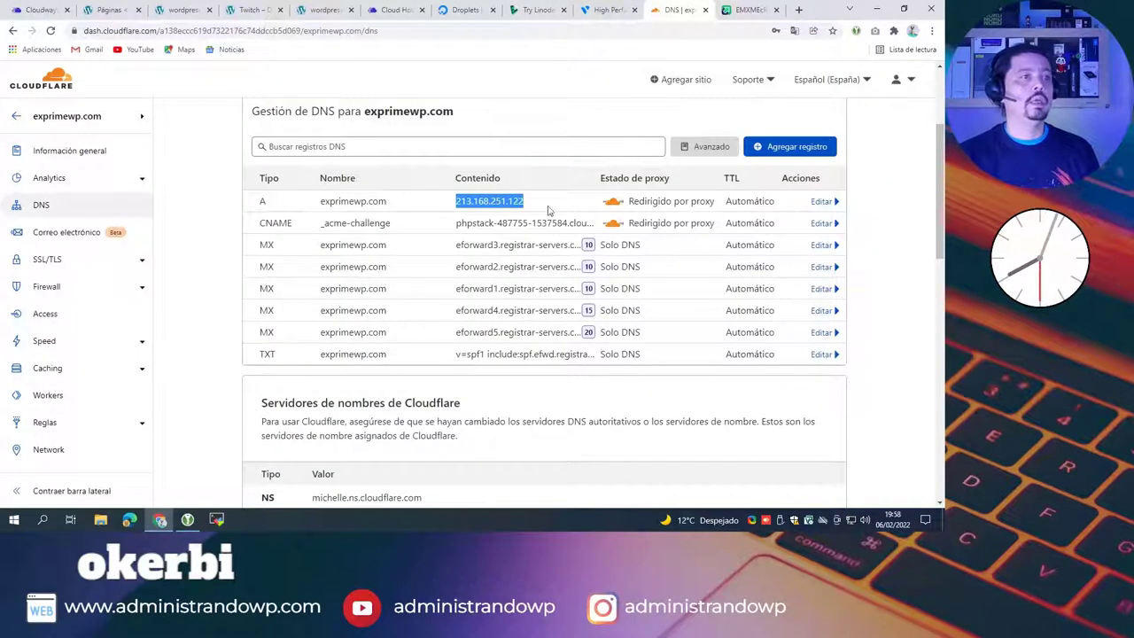
# Step: Edit the root A record and select its old 213.168.251.122 IPv4 address
pyautogui.click(820, 204)
pyautogui.moveTo(509, 243); pyautogui.dragTo(364, 249)
pyautogui.write('https://i.imgur.com/EMXMEcR.png')
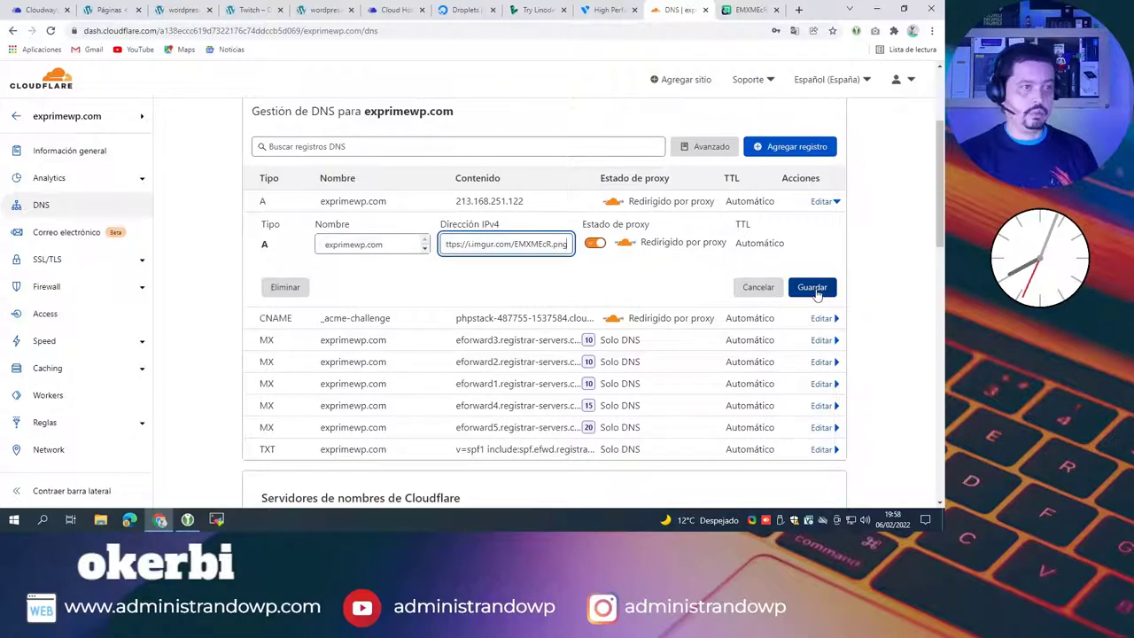
pyautogui.hotkey('ctrl', 'z')
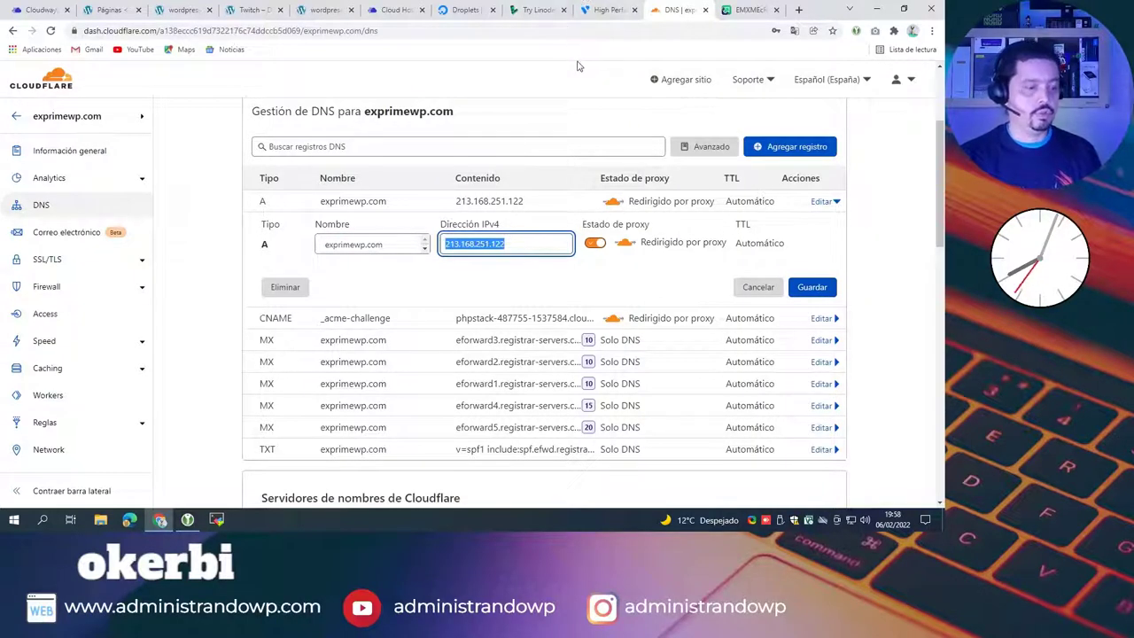
# Step: Copy the Cloudways public IP and clear the A record's IPv4 address field
pyautogui.hotkey('ctrl', '1')
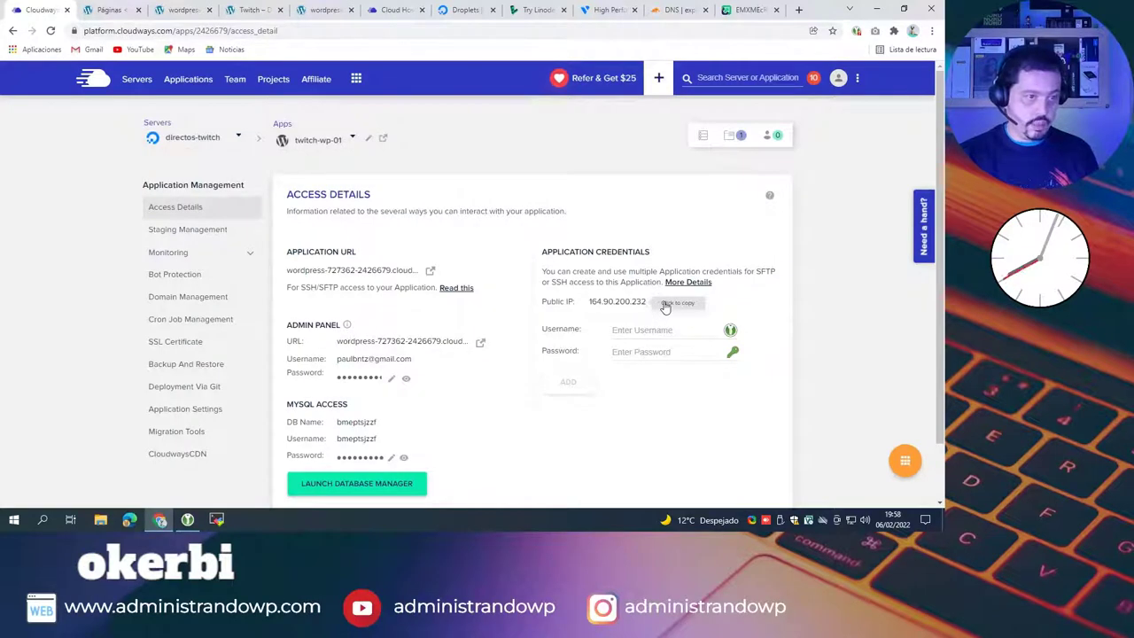
pyautogui.click(666, 305)
pyautogui.click(678, 10)
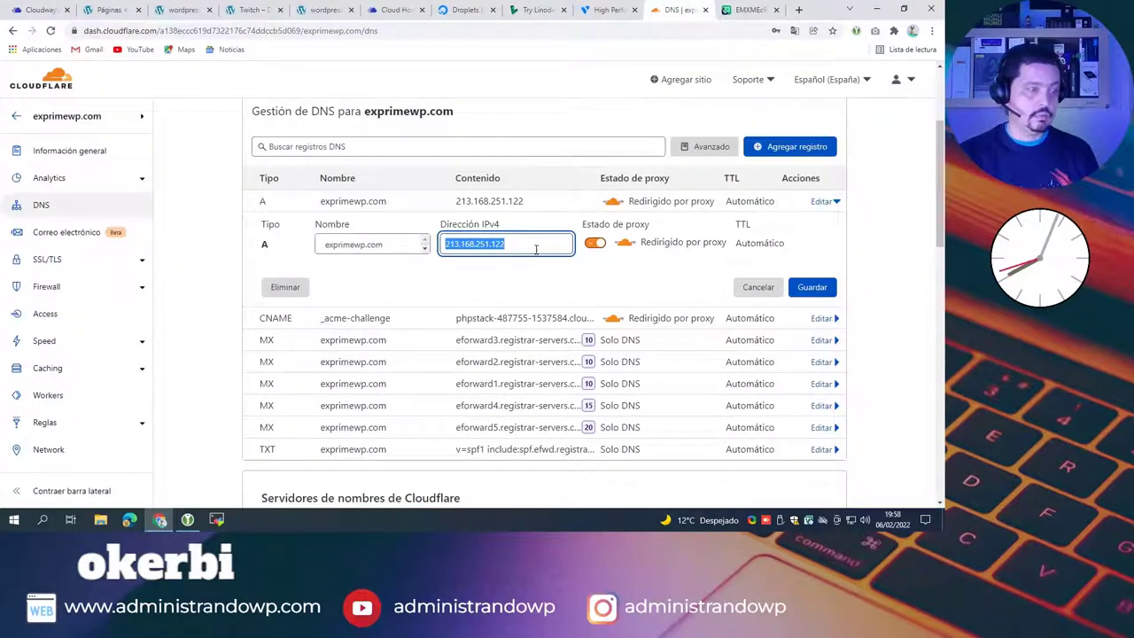
pyautogui.write('https://i.imgur.com/EMXMEcR.png')
pyautogui.hotkey('ctrl', 'a')
pyautogui.hotkey('ctrl', 'c')
pyautogui.press('BackSpace')
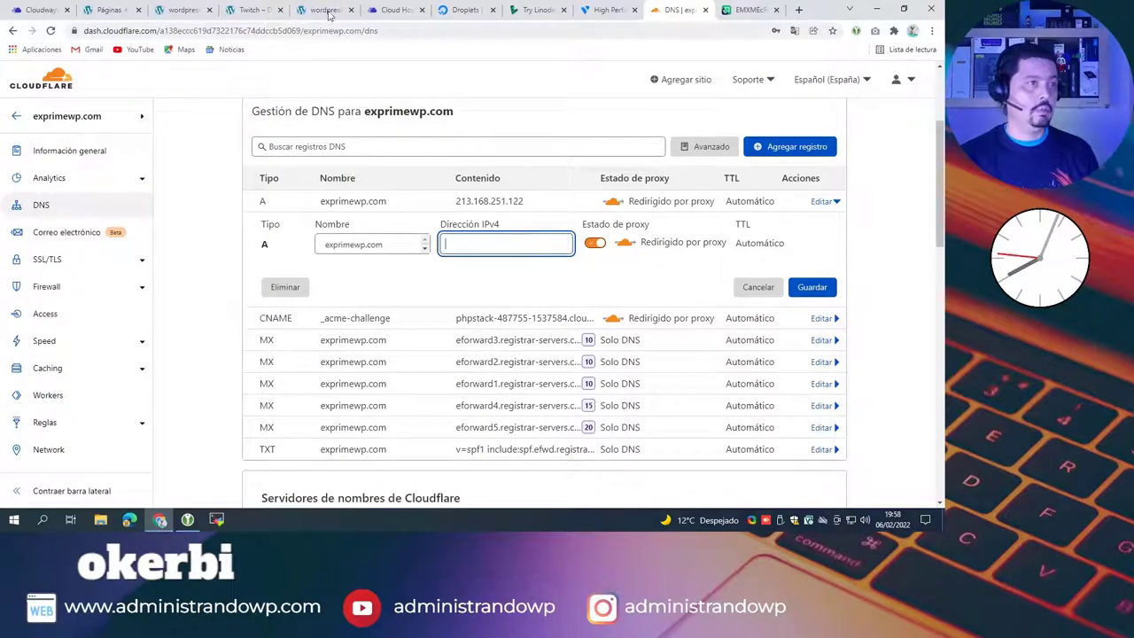
pyautogui.click(40, 10)
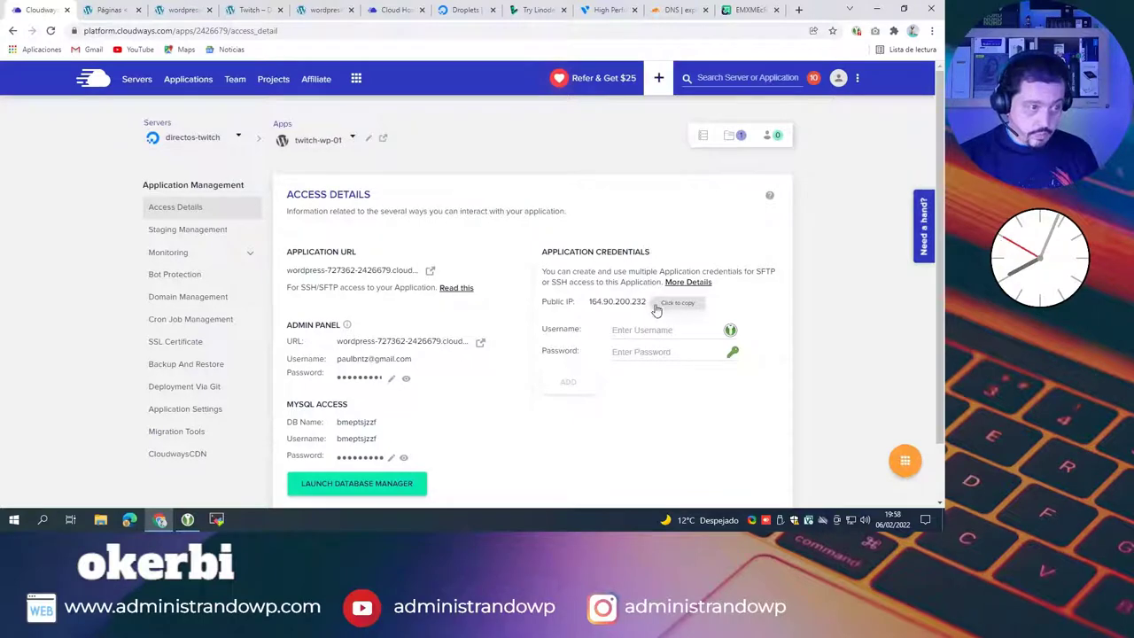
# Step: Copy public IP 164.90.200.232, verify it in Windows search, and focus Cloudflare's IPv4 field
pyautogui.click(43, 519)
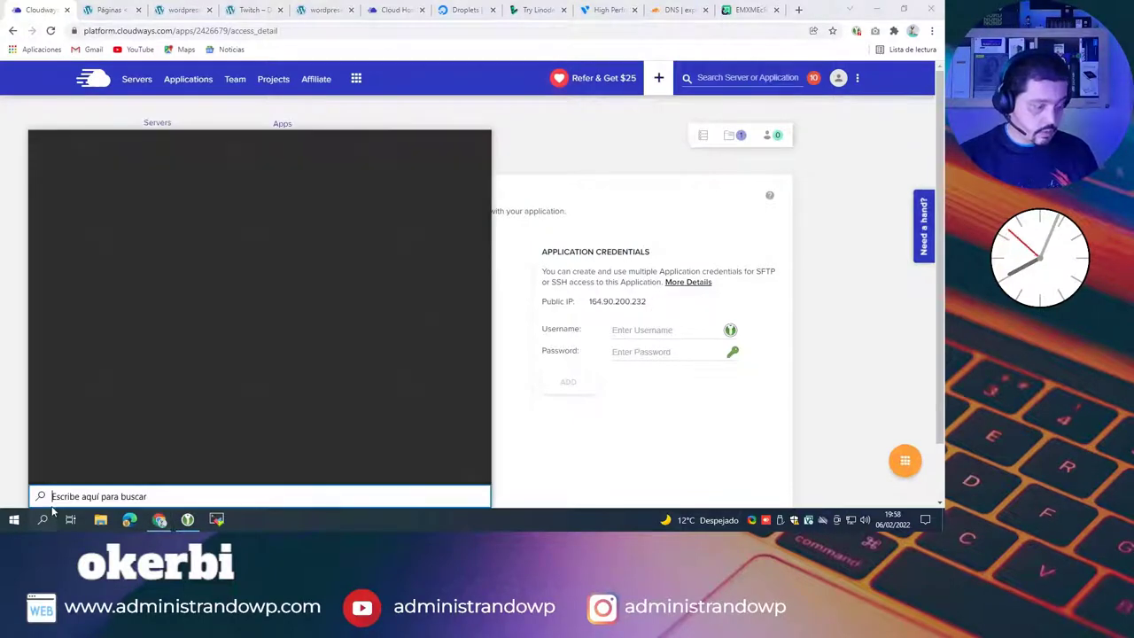
pyautogui.hotkey('ctrl', 'v')
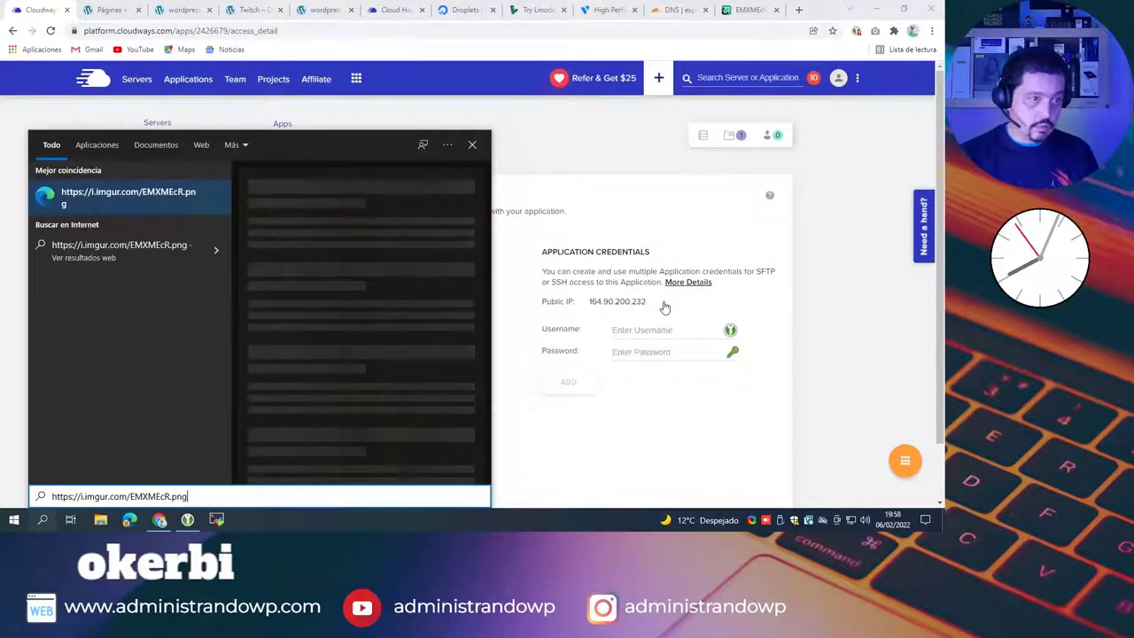
pyautogui.moveTo(660, 306); pyautogui.dragTo(591, 305)
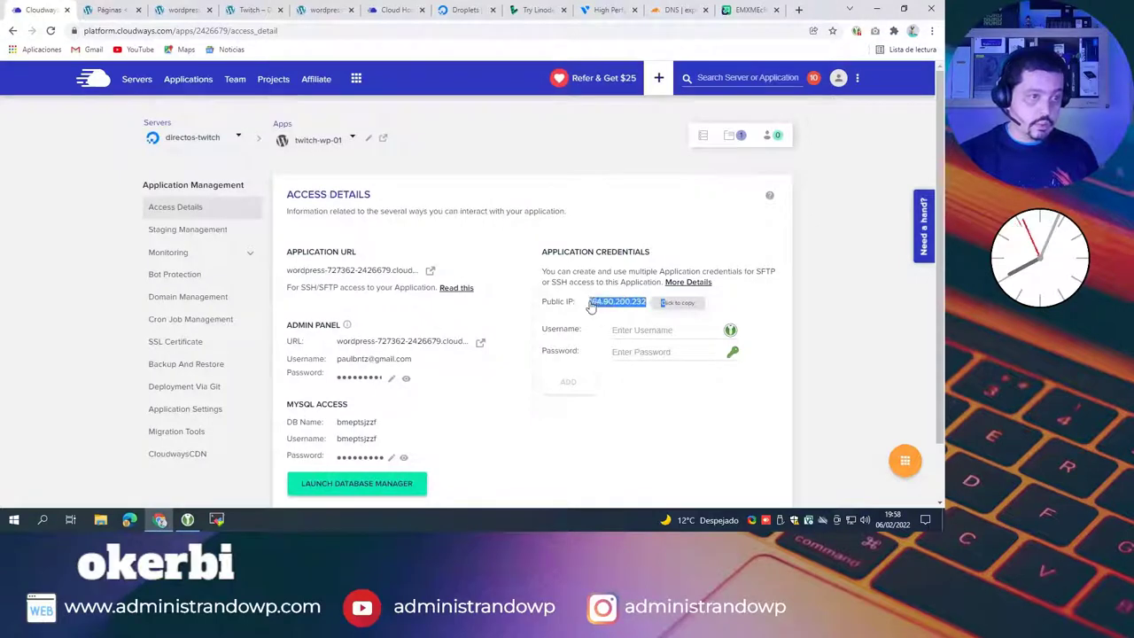
pyautogui.click(42, 519)
pyautogui.write('164.90.200.232C')
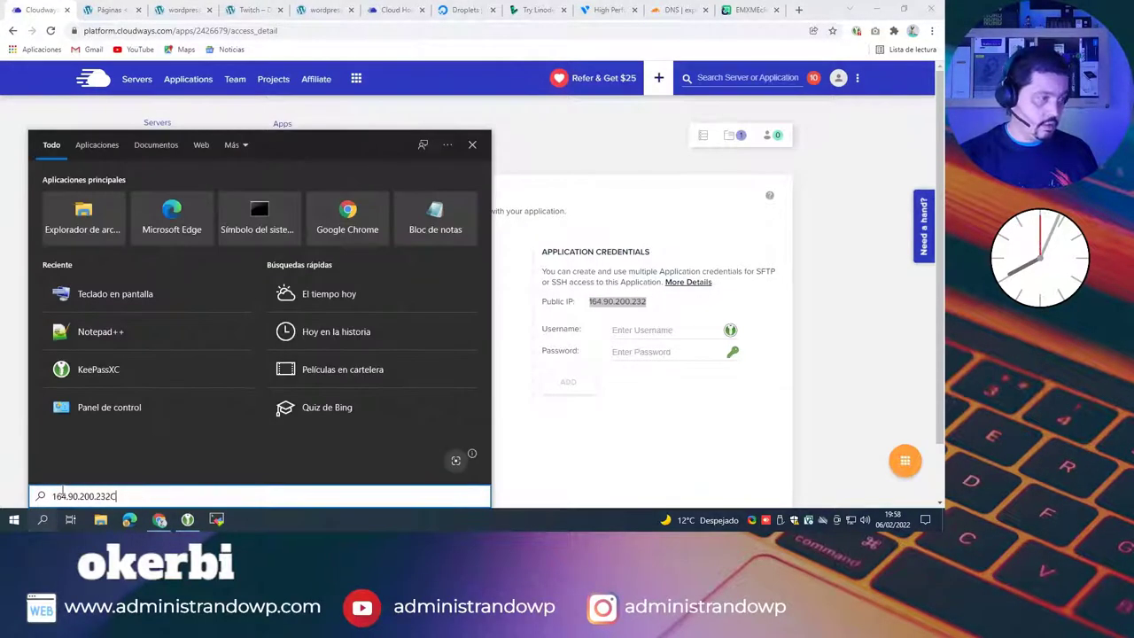
pyautogui.press('BackSpace')
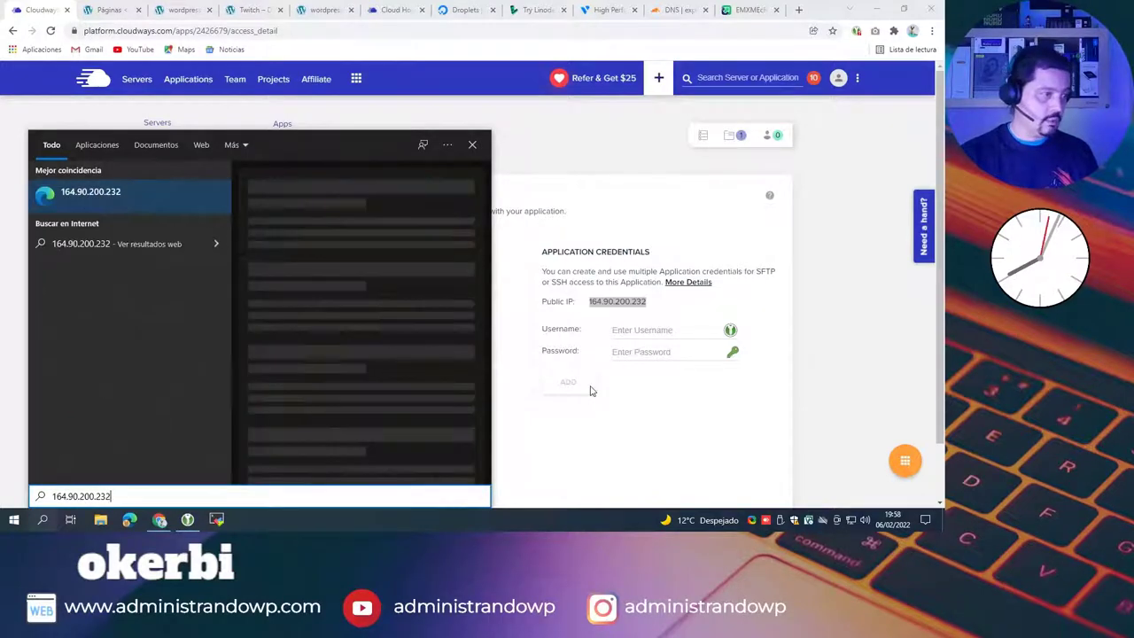
pyautogui.hotkey('ctrl', 'a')
pyautogui.hotkey('ctrl', 'c')
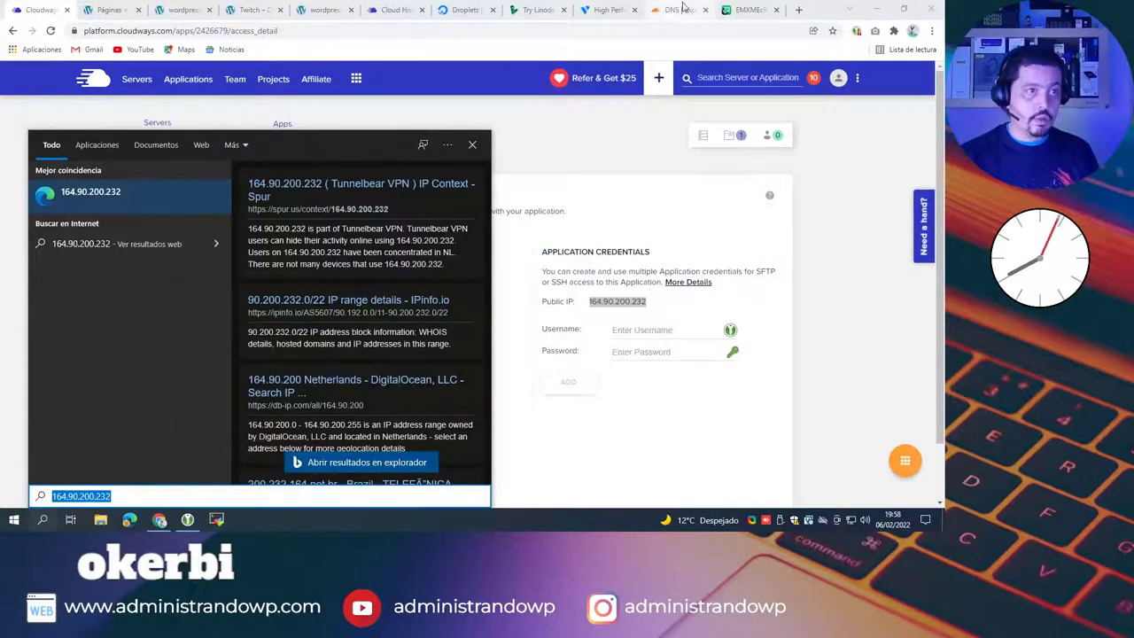
pyautogui.click(682, 10)
pyautogui.click(479, 236)
# Step: Paste 164.90.200.232 as the A record's IPv4 address and save the record
pyautogui.hotkey('ctrl', 'v')
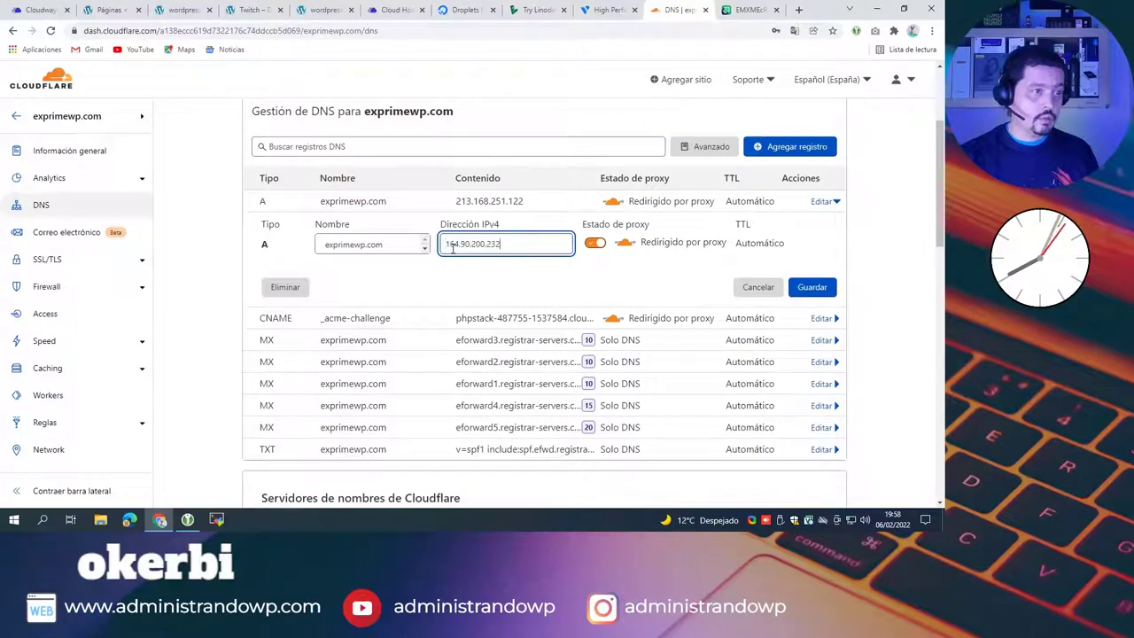
pyautogui.press('Return')
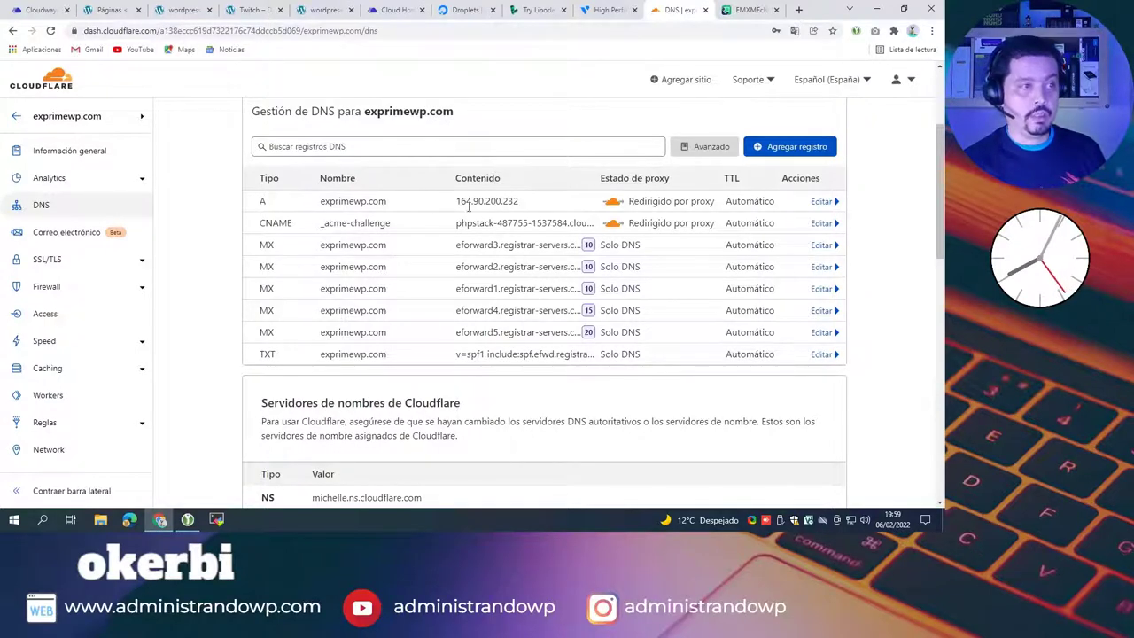
# Step: Search Google for 'dnschecker' and open the DNS Checker propagation tool at dnschecker.org
pyautogui.click(800, 10)
pyautogui.write('dnsch')
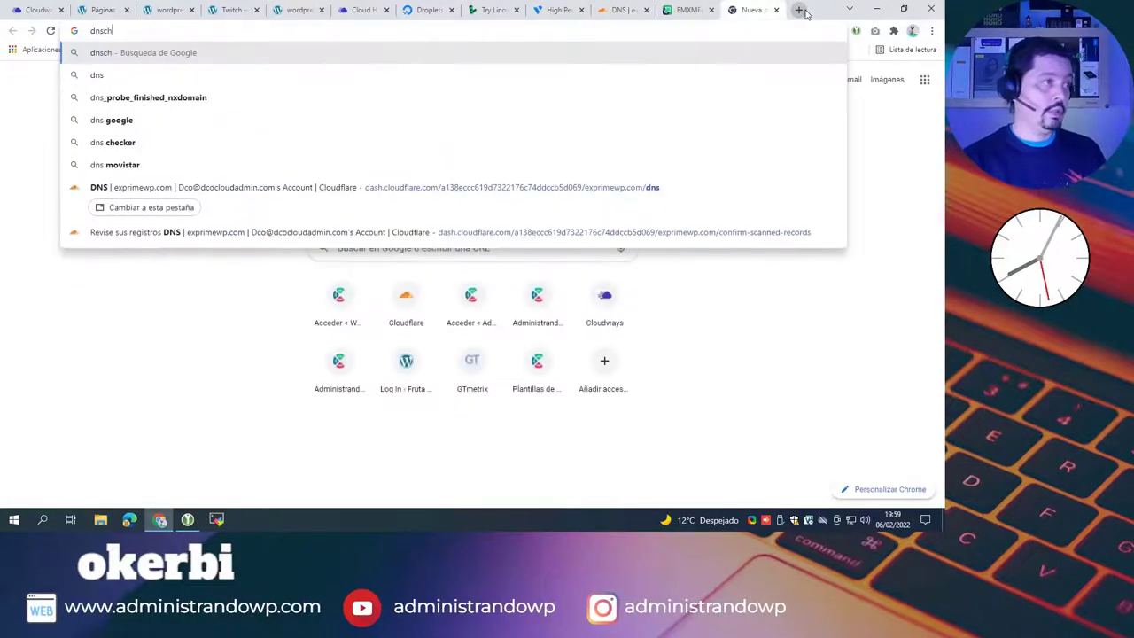
pyautogui.write('ecker')
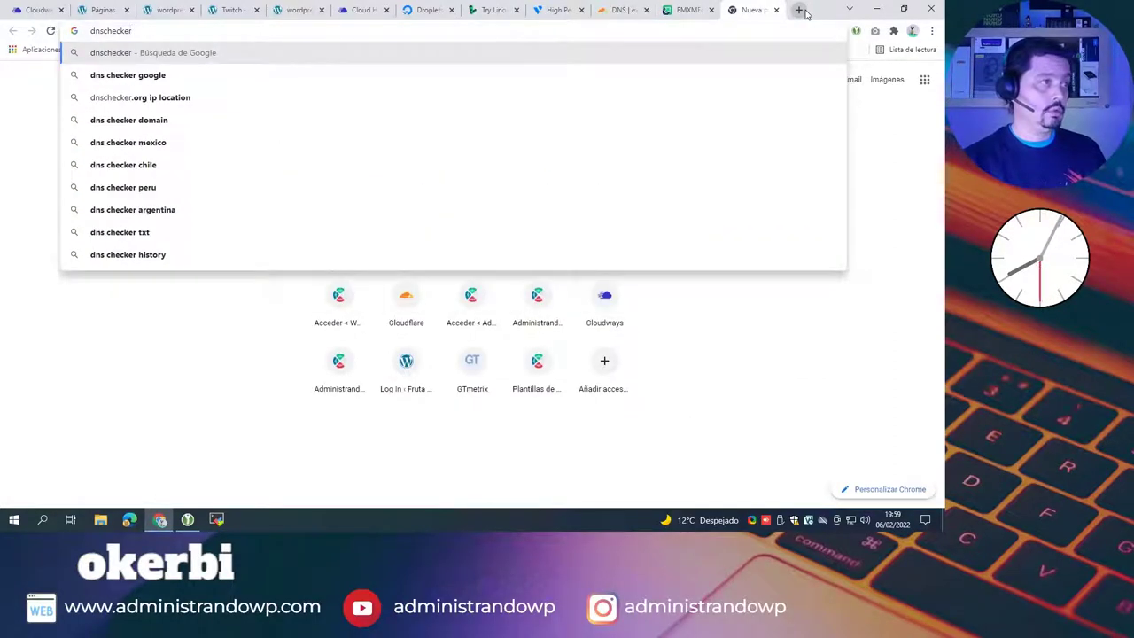
pyautogui.press('Return')
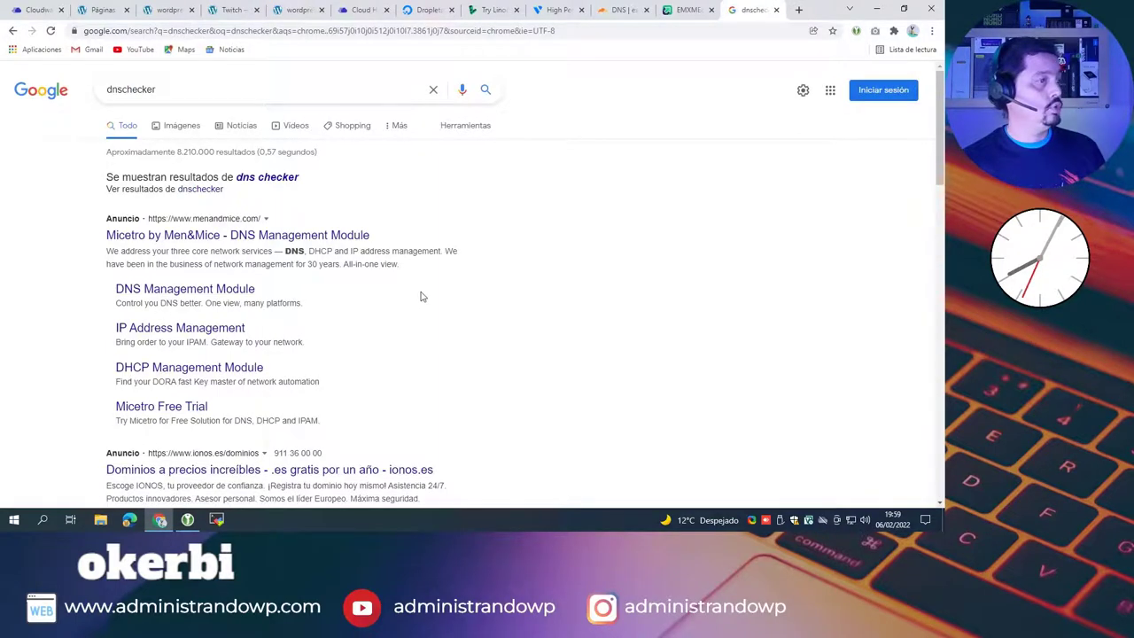
pyautogui.scroll(-3, 460, 295)
pyautogui.scroll(-2, 463, 293)
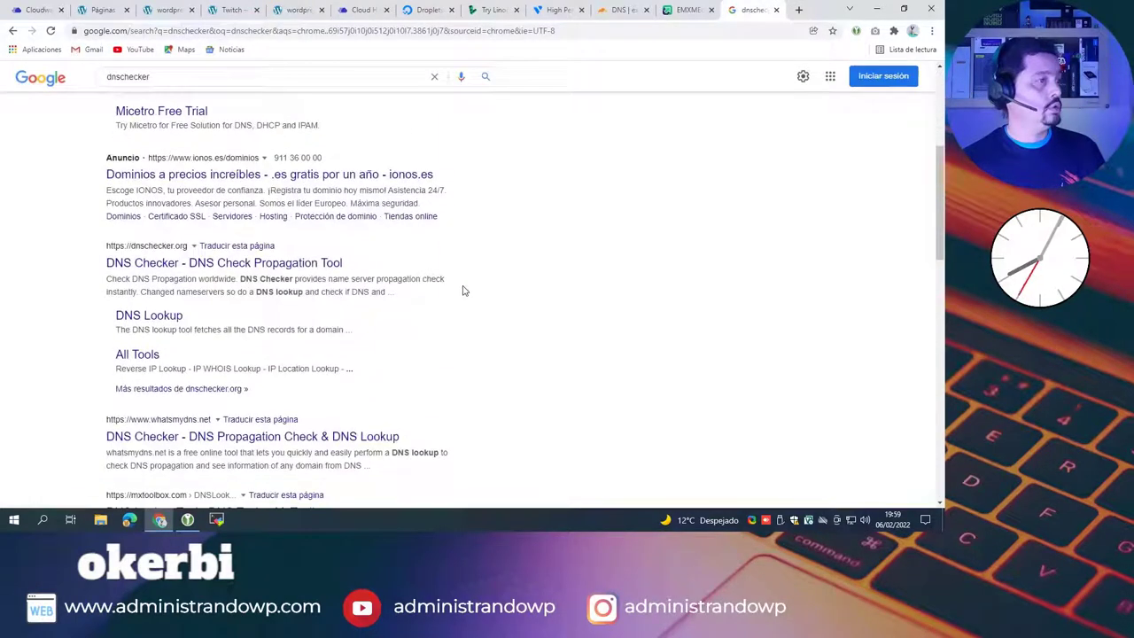
pyautogui.click(178, 266)
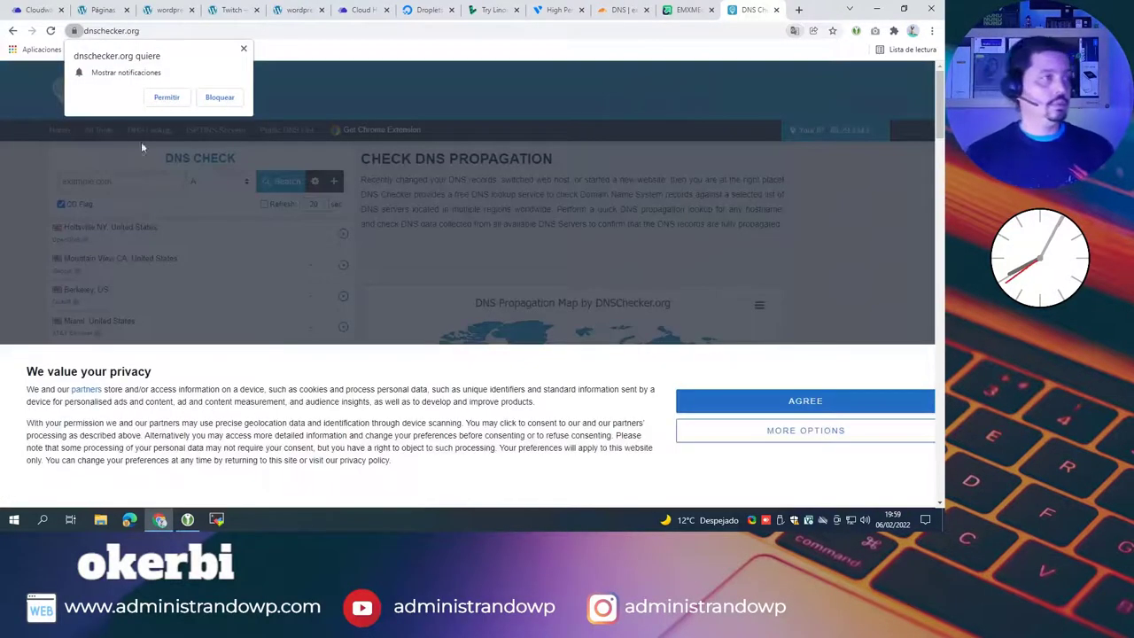
# Step: Block the notification prompt and run an A-record propagation check for exprimewp.com
pyautogui.click(221, 97)
pyautogui.click(832, 404)
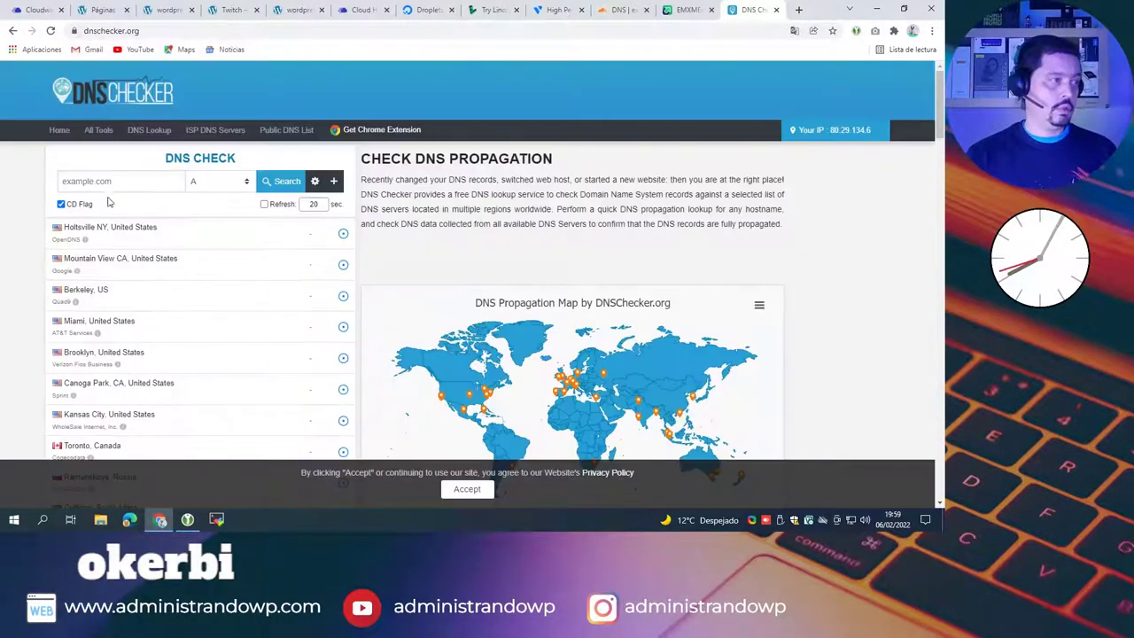
pyautogui.click(116, 183)
pyautogui.write('exprimewp.com')
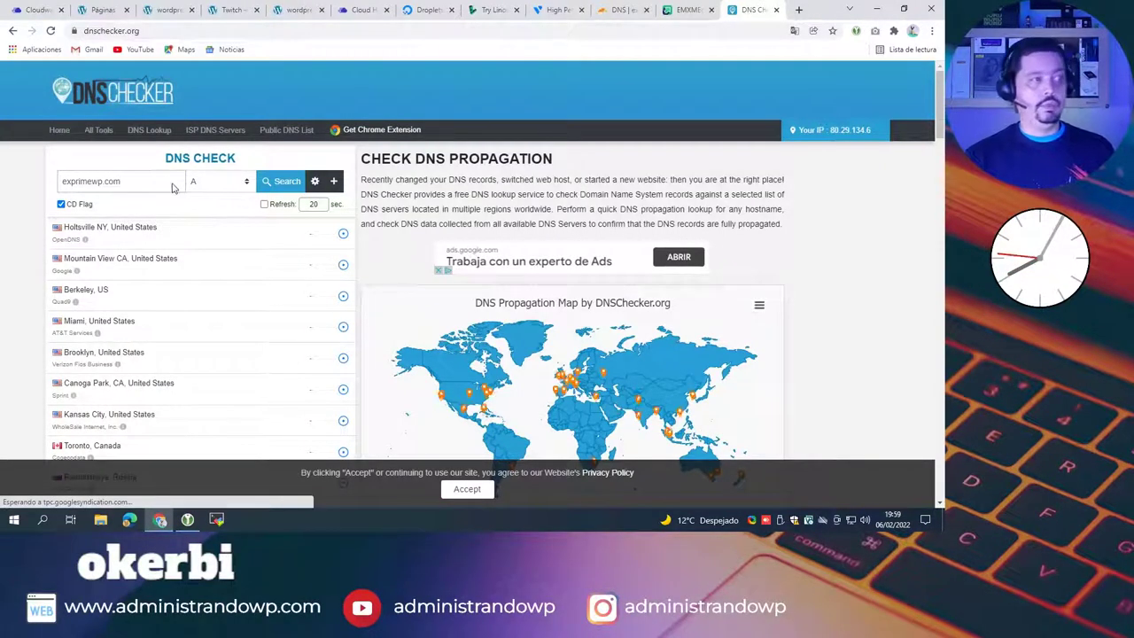
pyautogui.click(286, 182)
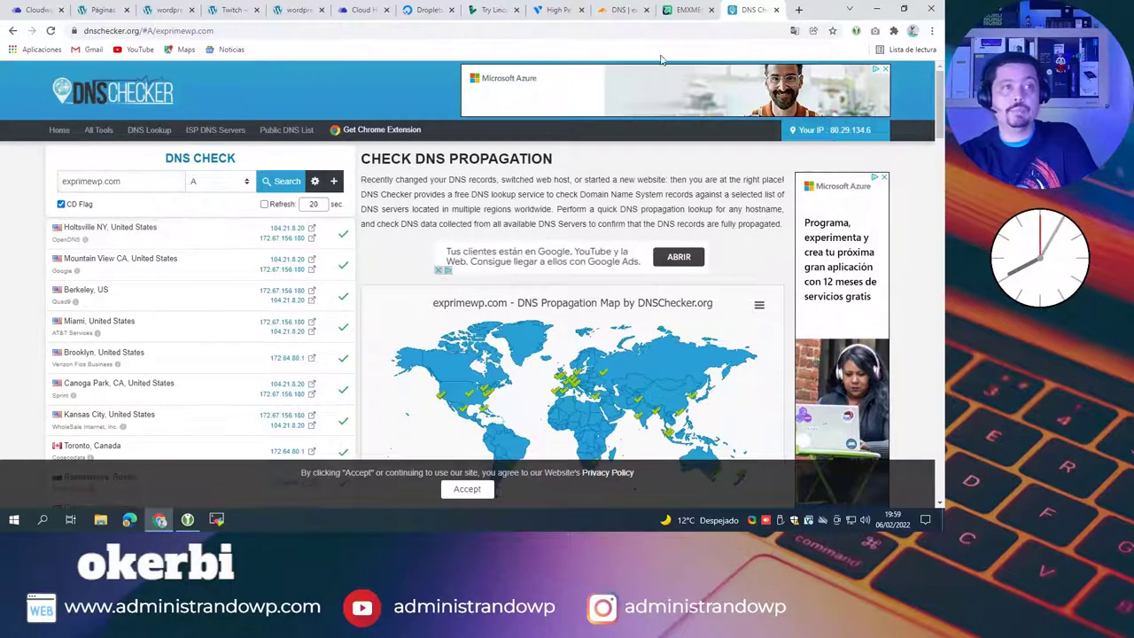
pyautogui.click(620, 10)
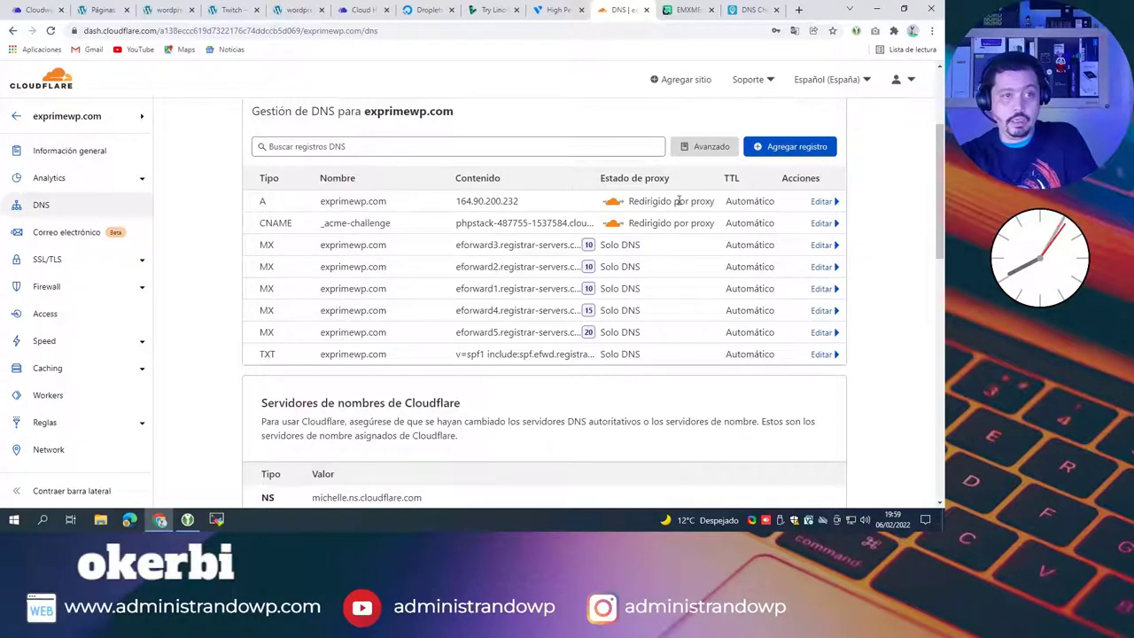
# Step: Switch the exprimewp.com A record from proxied to DNS only and save it
pyautogui.click(820, 202)
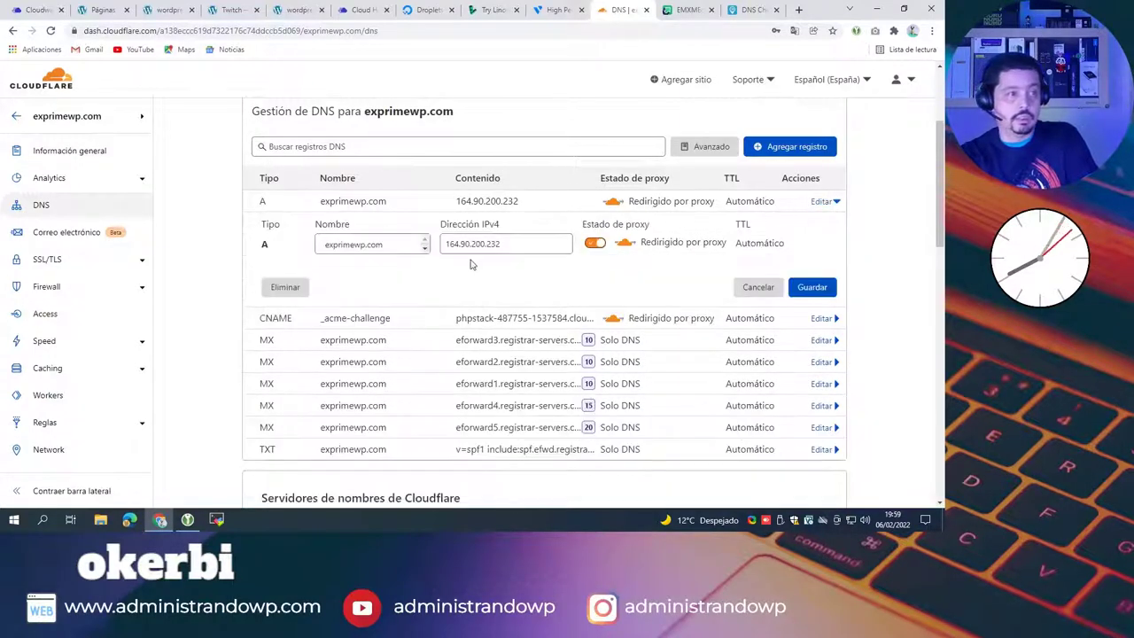
pyautogui.click(594, 243)
pyautogui.click(813, 288)
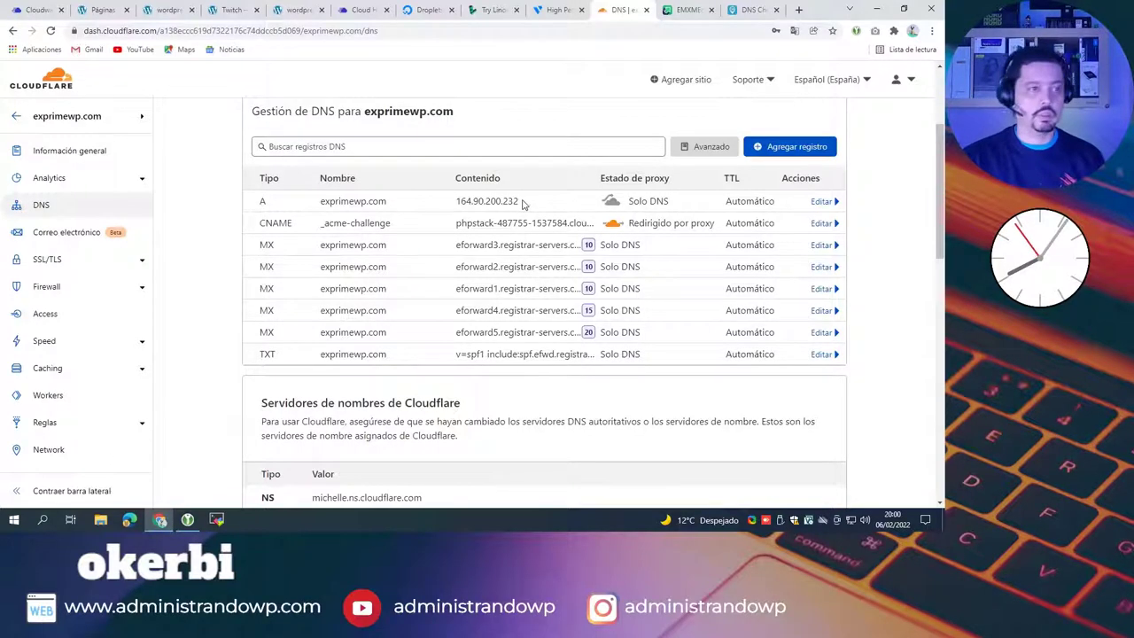
pyautogui.click(751, 10)
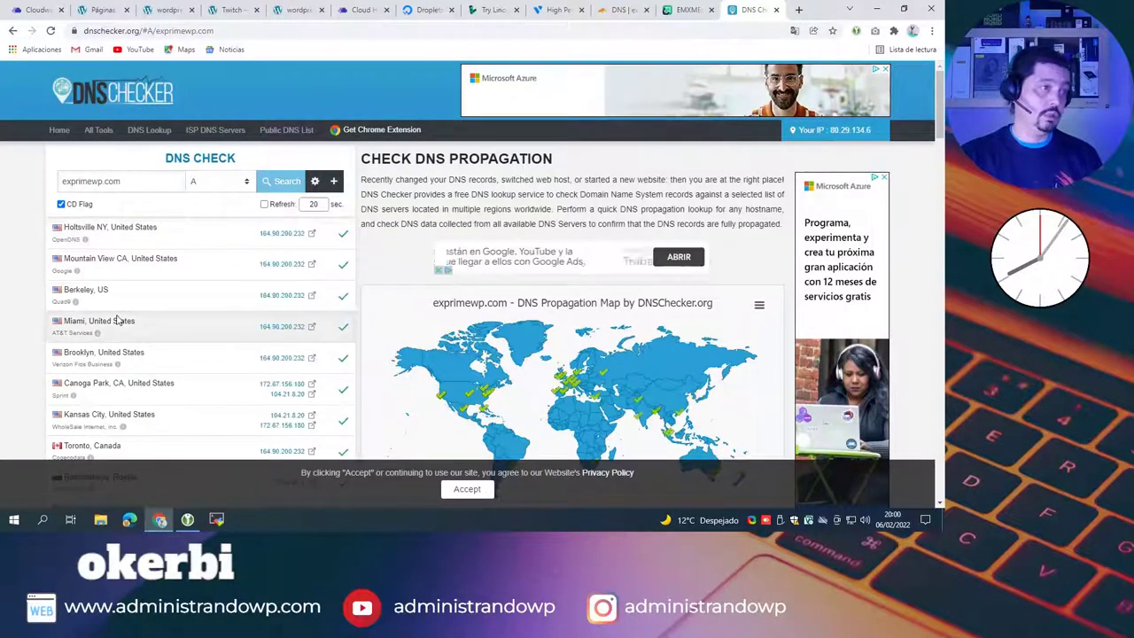
# Step: Review the worldwide A-record results and select 164.90.200.232 in the Holtsville row
pyautogui.scroll(-1, 275, 237)
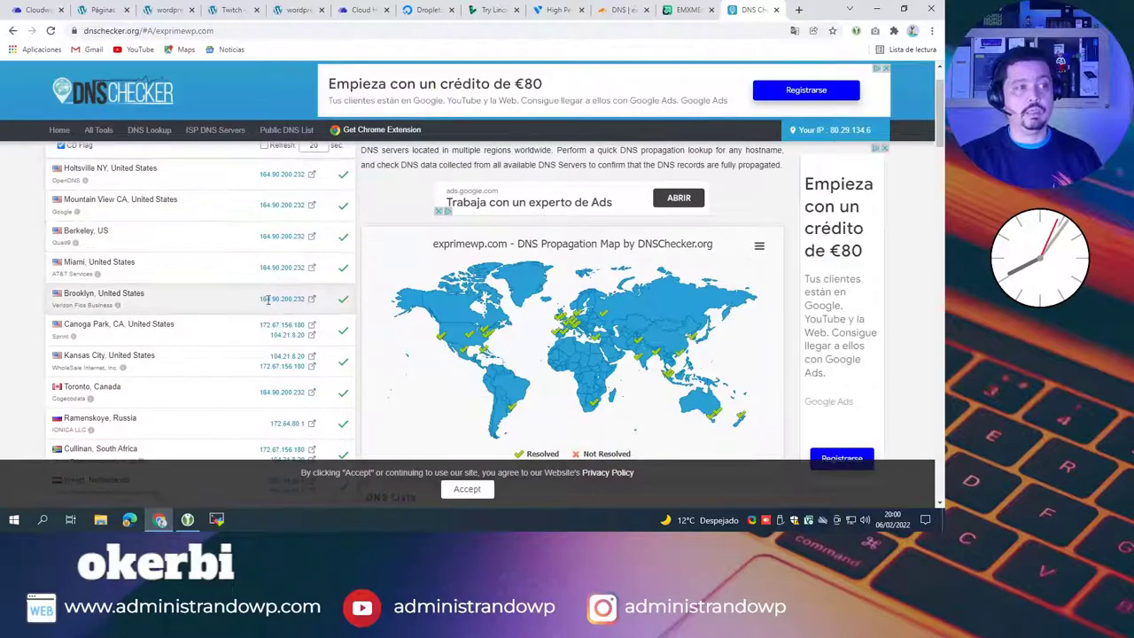
pyautogui.scroll(-2, 271, 253)
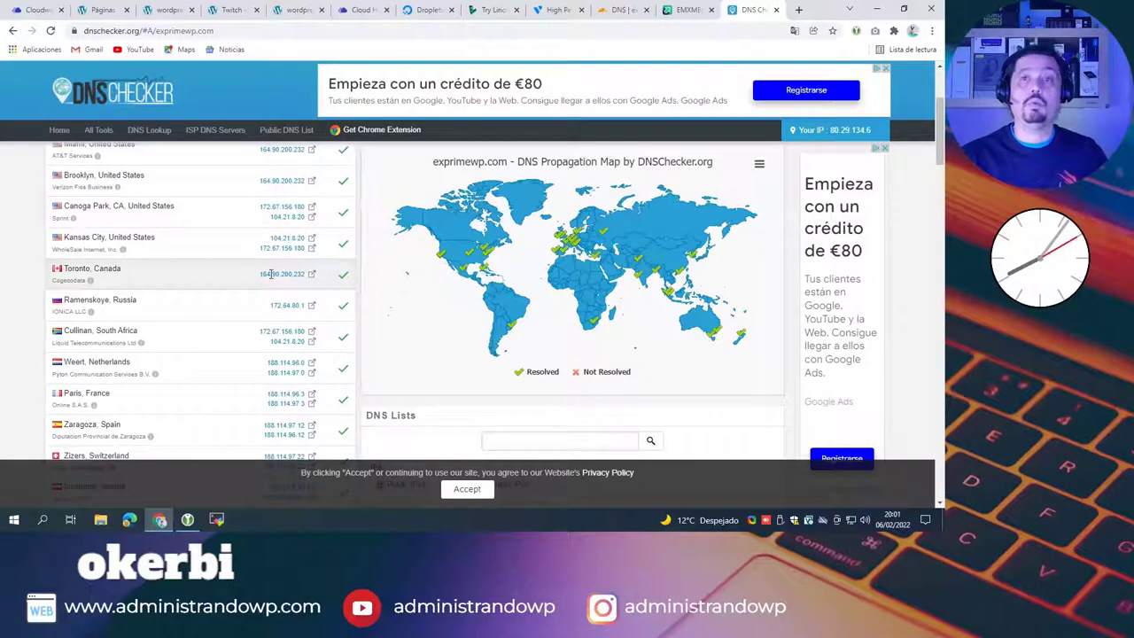
pyautogui.scroll(-2, 281, 273)
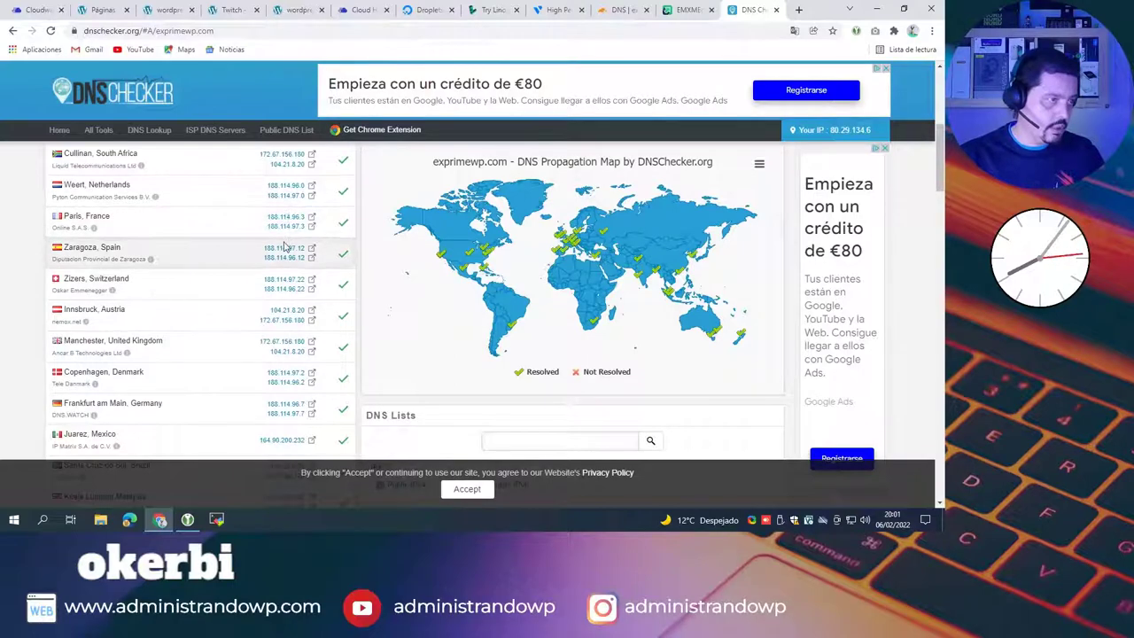
pyautogui.scroll(-4, 274, 266)
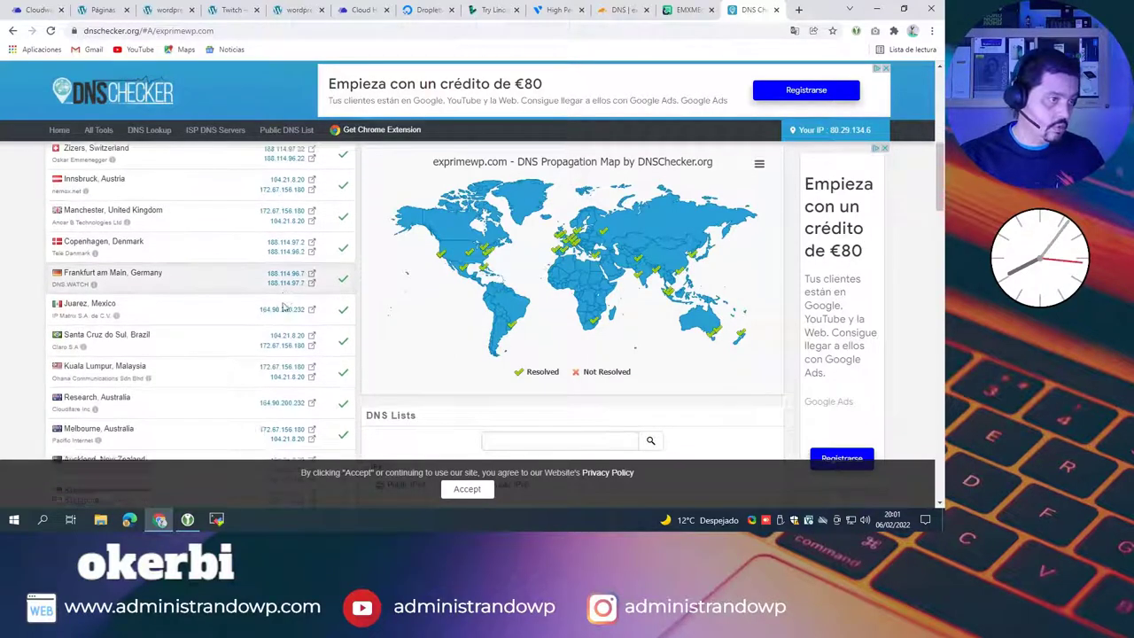
pyautogui.scroll(-3, 274, 306)
pyautogui.scroll(10, 284, 303)
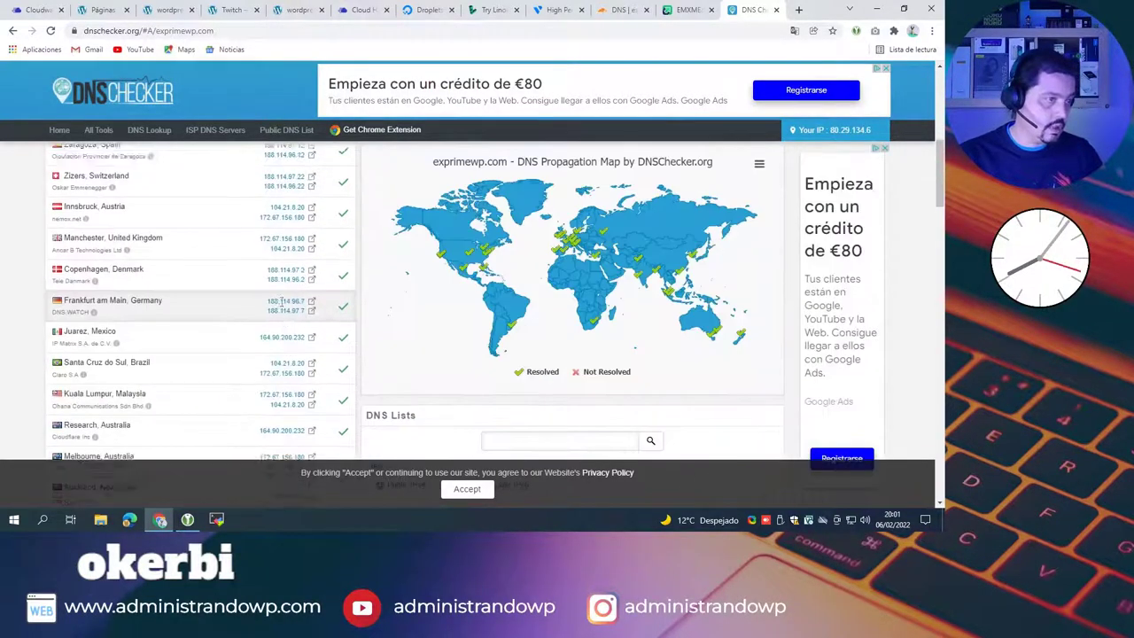
pyautogui.scroll(1, 291, 299)
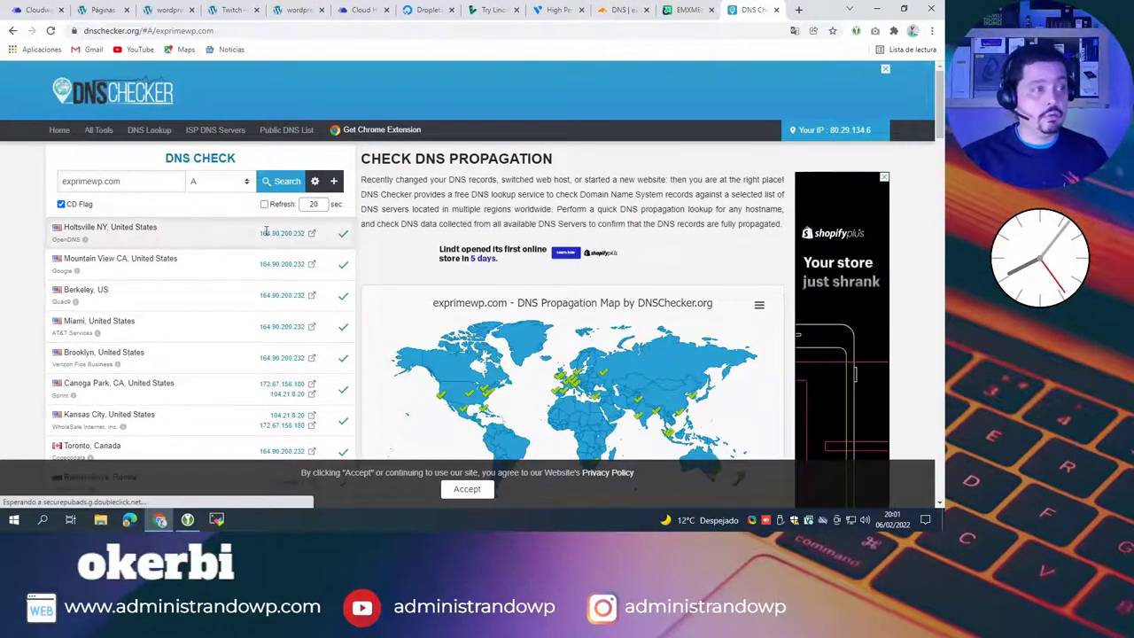
pyautogui.moveTo(262, 233); pyautogui.dragTo(305, 233)
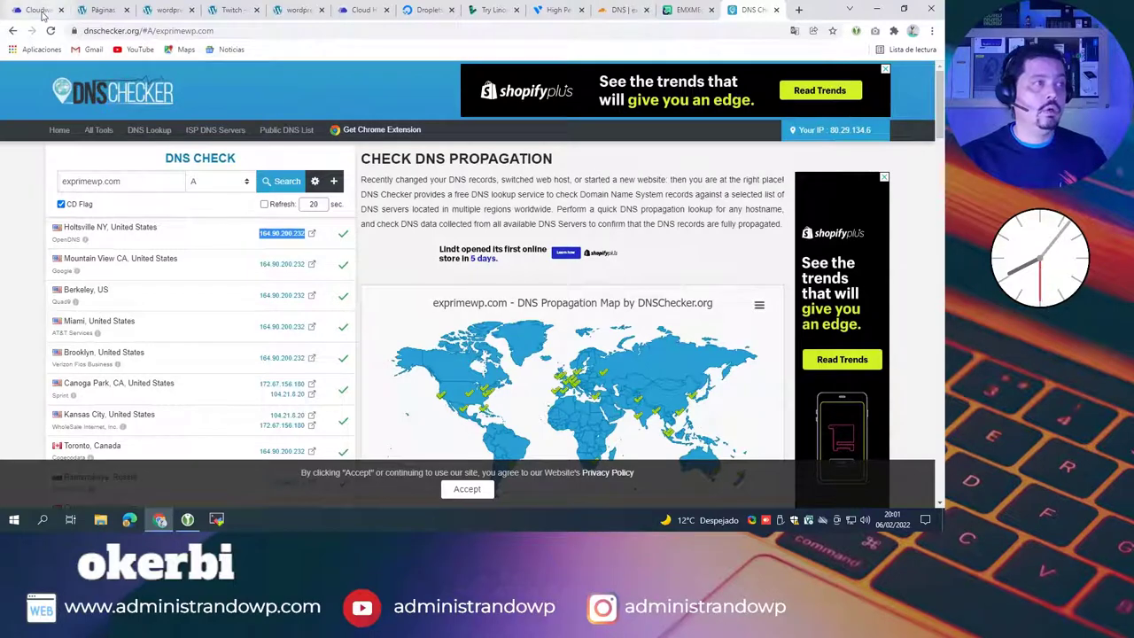
# Step: Back in Cloudways, check the Apps list and open twitch-wp-01's Domain Management
pyautogui.click(27, 13)
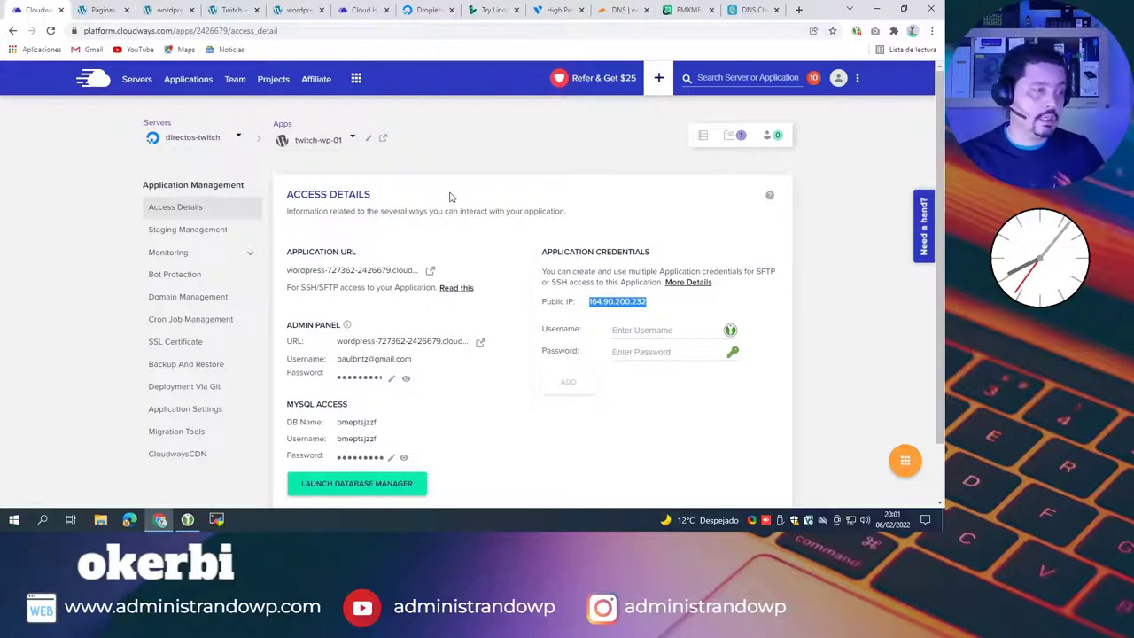
pyautogui.click(309, 144)
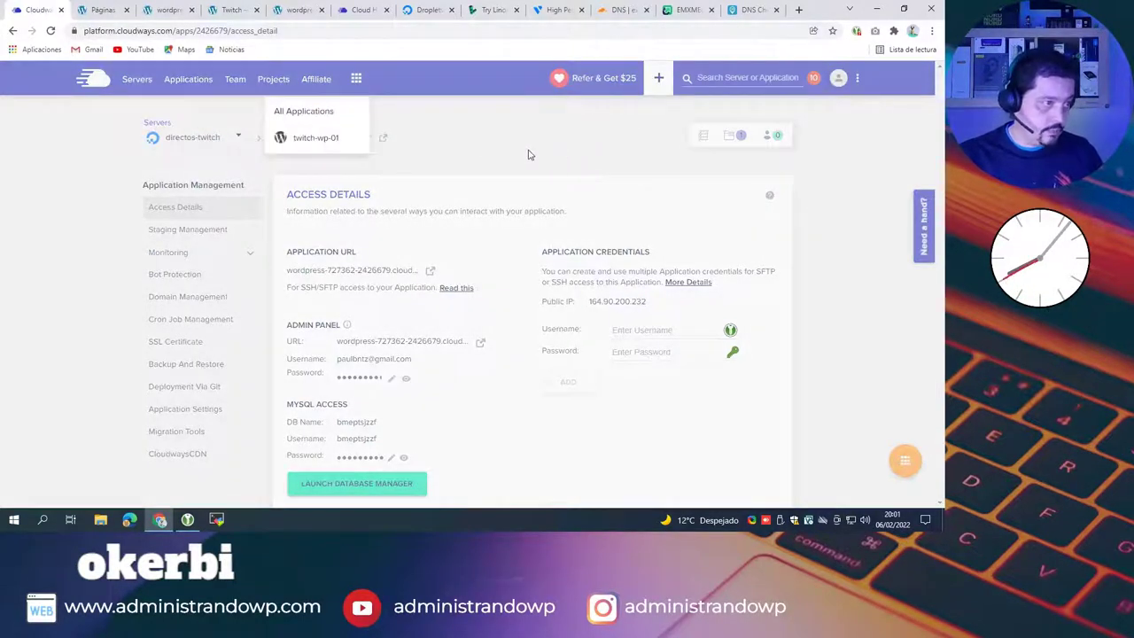
pyautogui.click(284, 138)
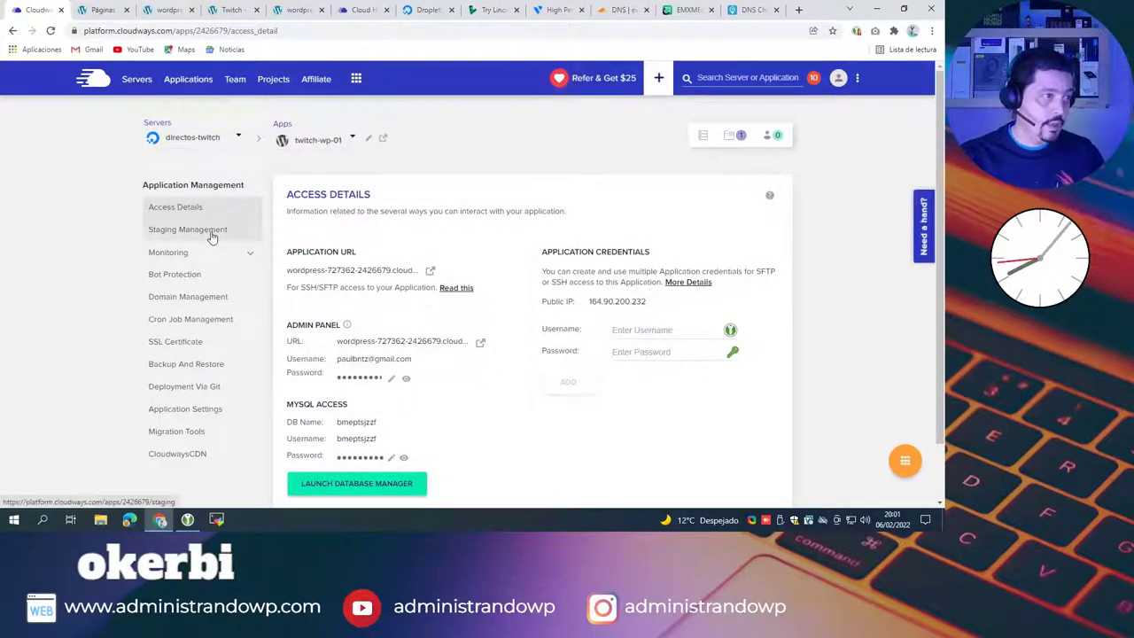
pyautogui.click(229, 298)
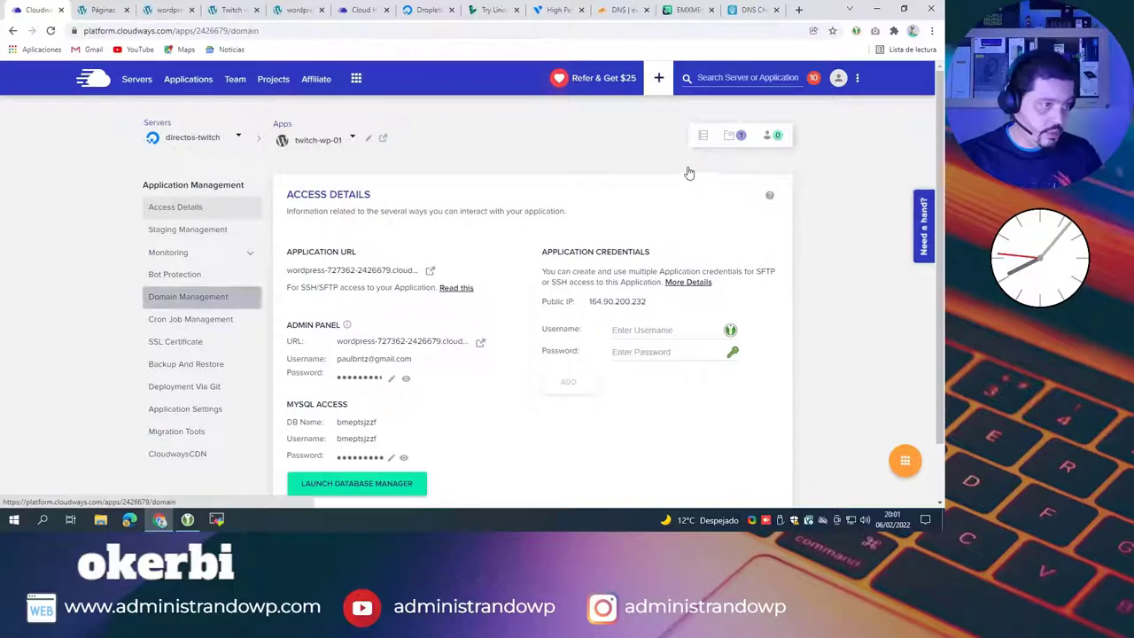
# Step: Enter exprimewp.com in the Primary Domain field and save the changes
pyautogui.click(339, 275)
pyautogui.write('exprimw')
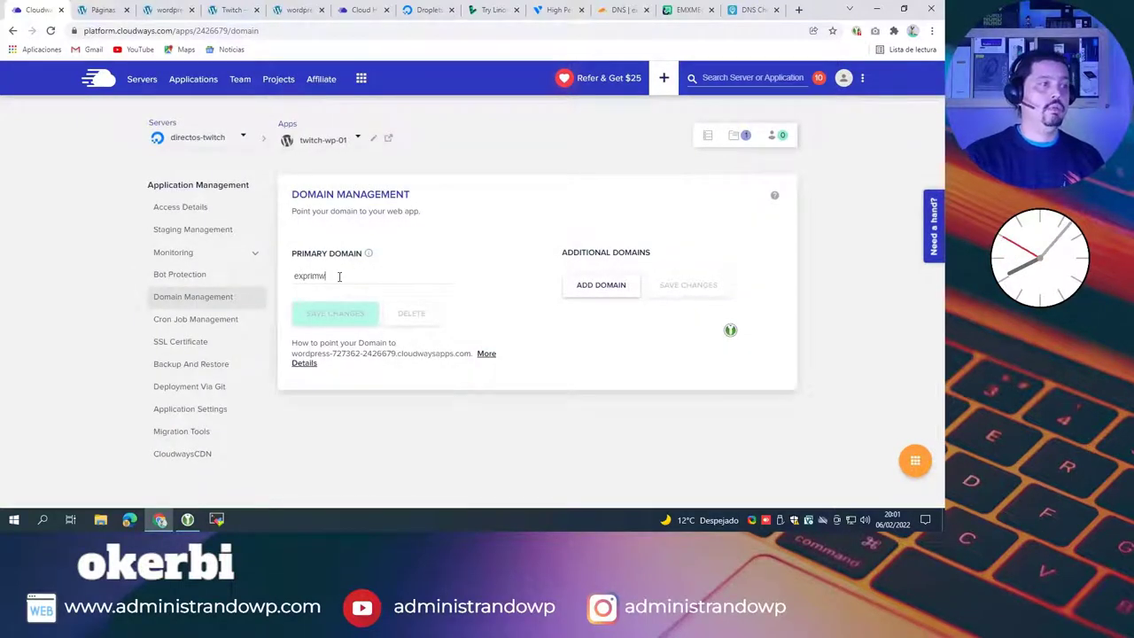
pyautogui.press('BackSpace')
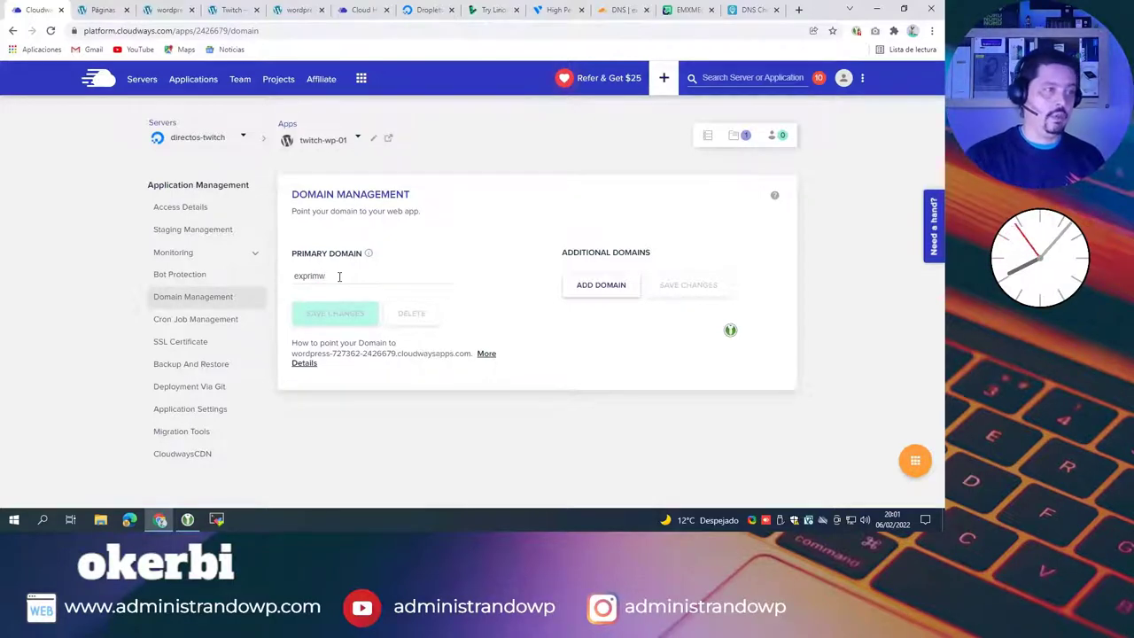
pyautogui.write('wp.com')
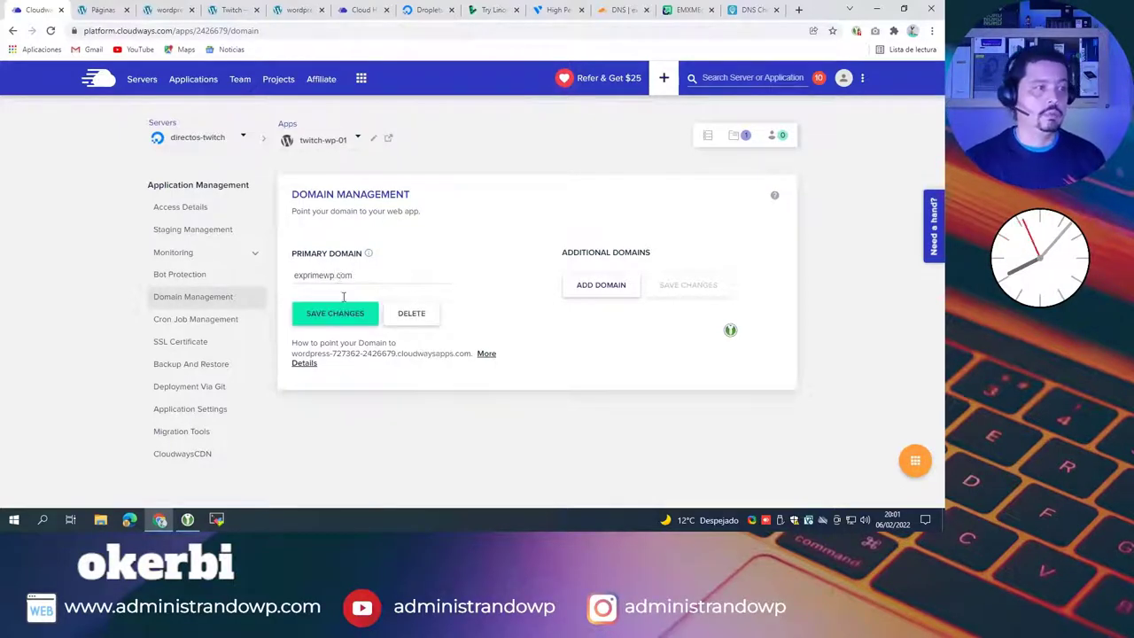
pyautogui.click(358, 316)
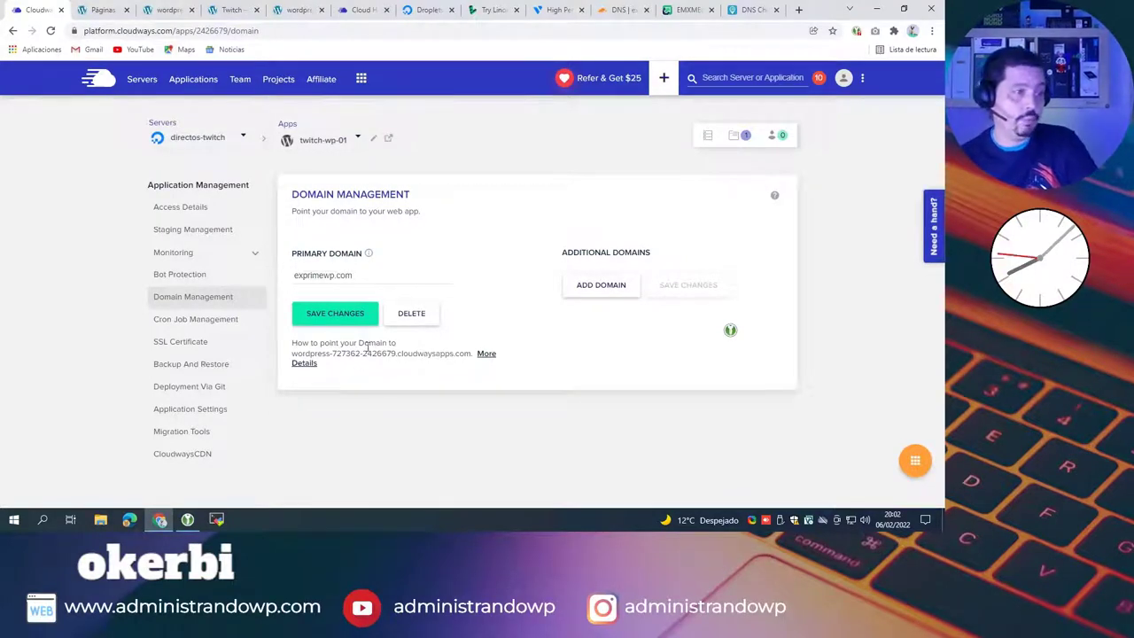
# Step: Open the Cloudways guide on pointing the domain and scroll to its Secure Your Site Using HTTPS section
pyautogui.click(487, 358)
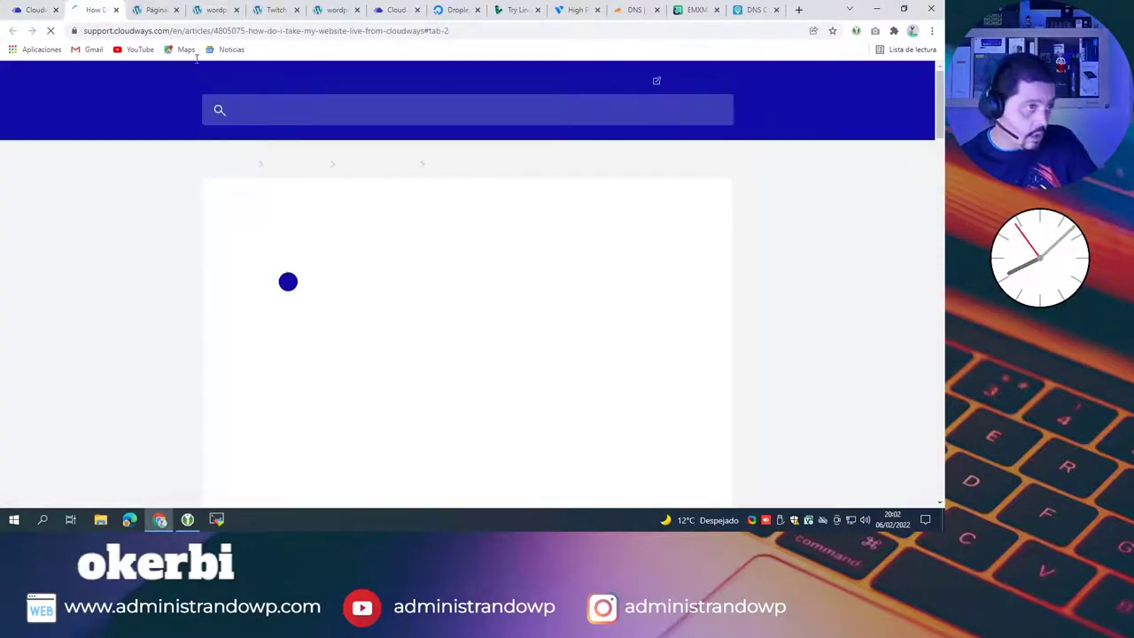
pyautogui.scroll(-2, 537, 301)
pyautogui.scroll(-2, 351, 267)
pyautogui.scroll(-3, 511, 235)
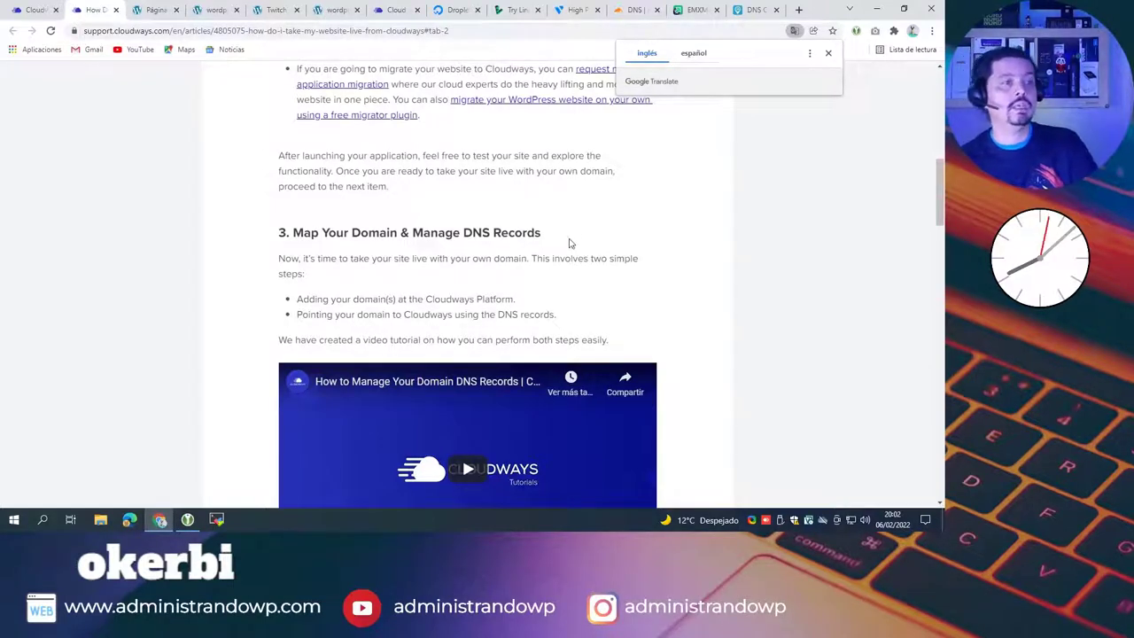
pyautogui.scroll(-2, 474, 256)
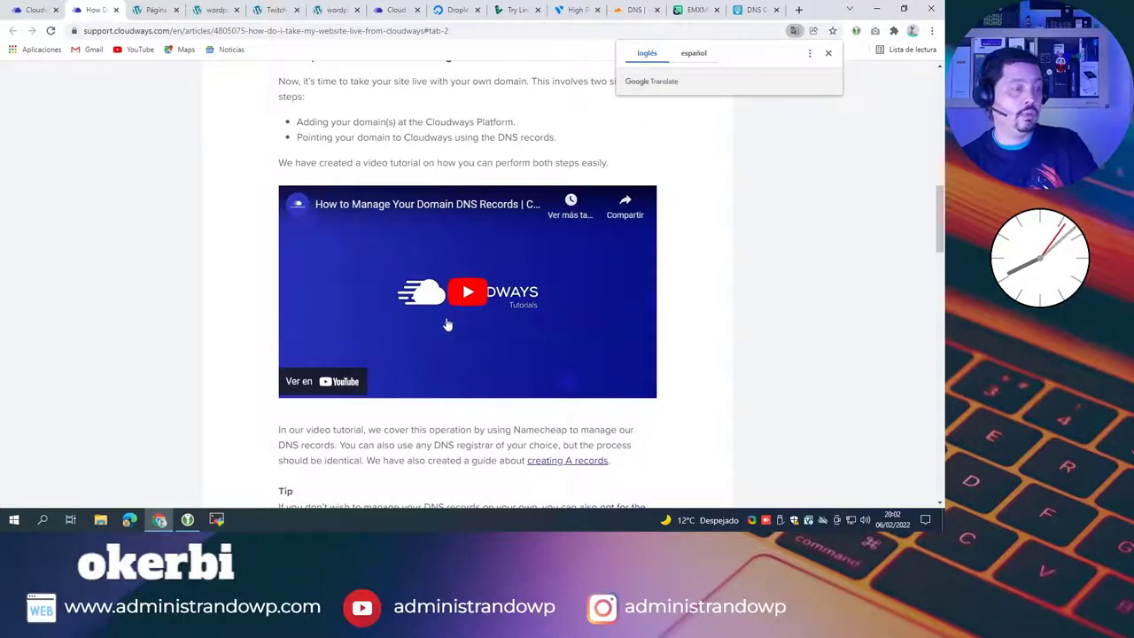
pyautogui.scroll(-3, 446, 325)
pyautogui.scroll(-1, 439, 305)
pyautogui.scroll(-1, 437, 302)
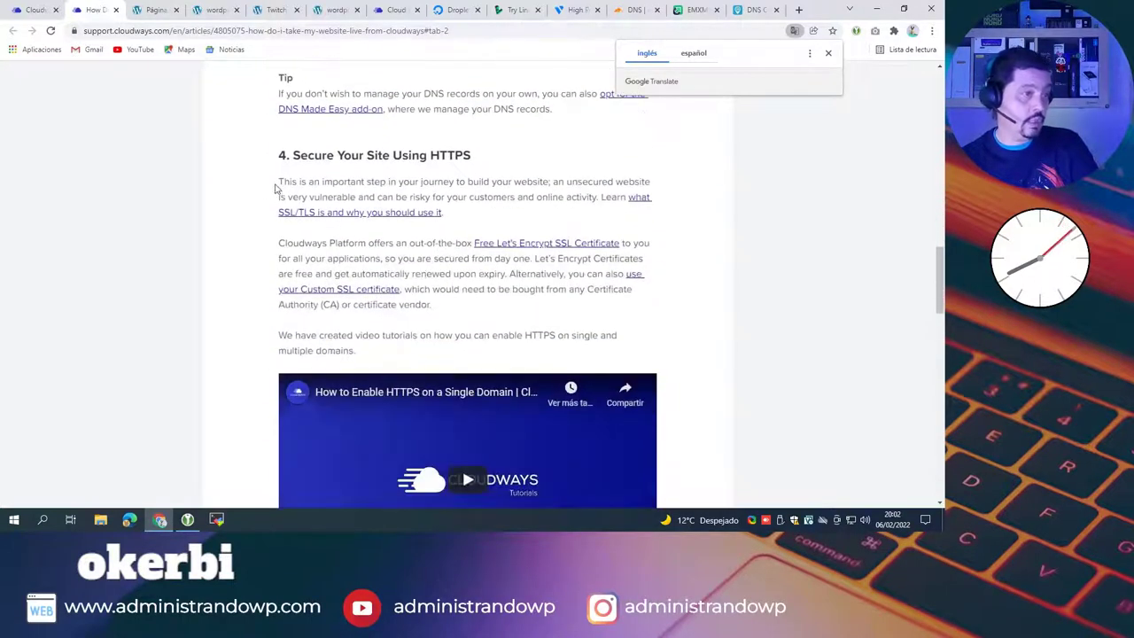
pyautogui.moveTo(487, 160); pyautogui.dragTo(292, 157)
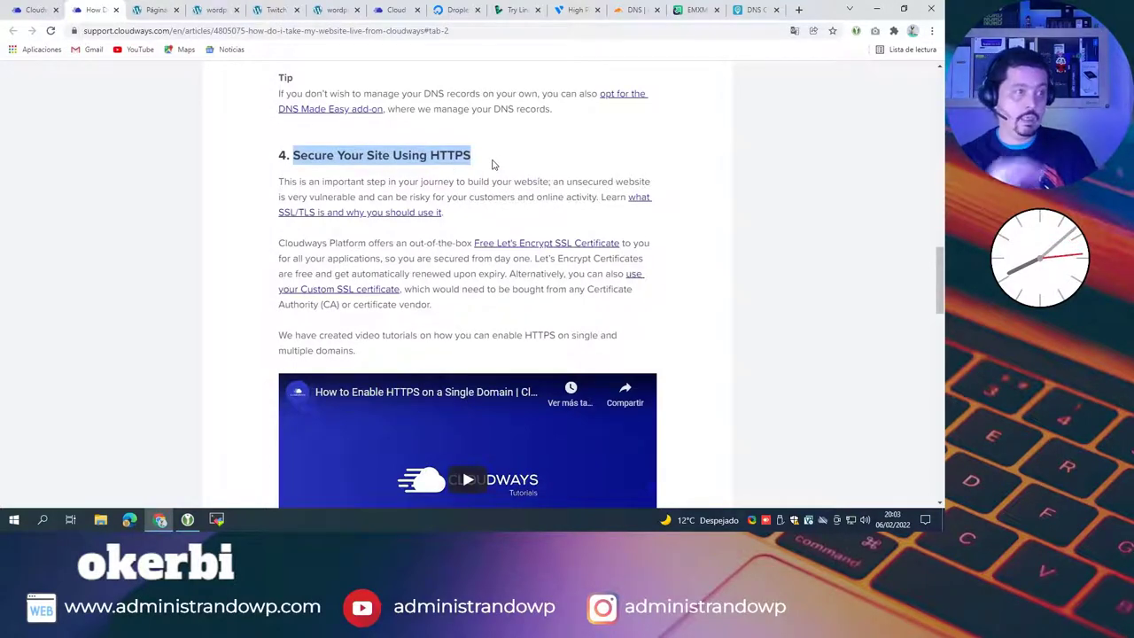
# Step: Read through the rest of the guide and scroll back up
pyautogui.scroll(-4, 522, 222)
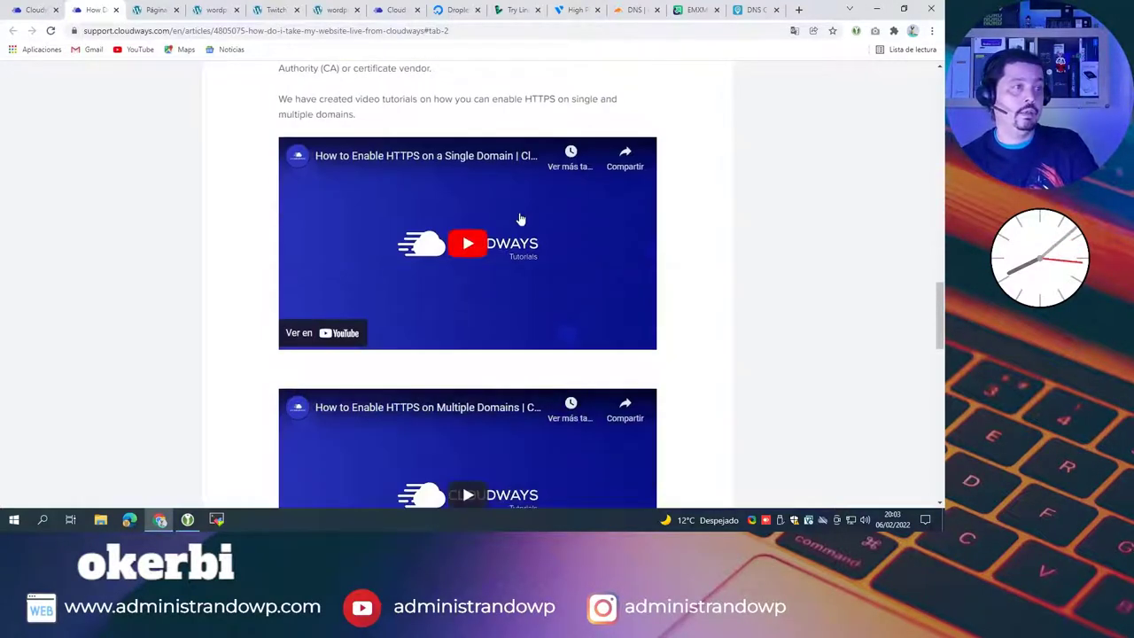
pyautogui.scroll(-10, 623, 245)
pyautogui.scroll(-4, 607, 207)
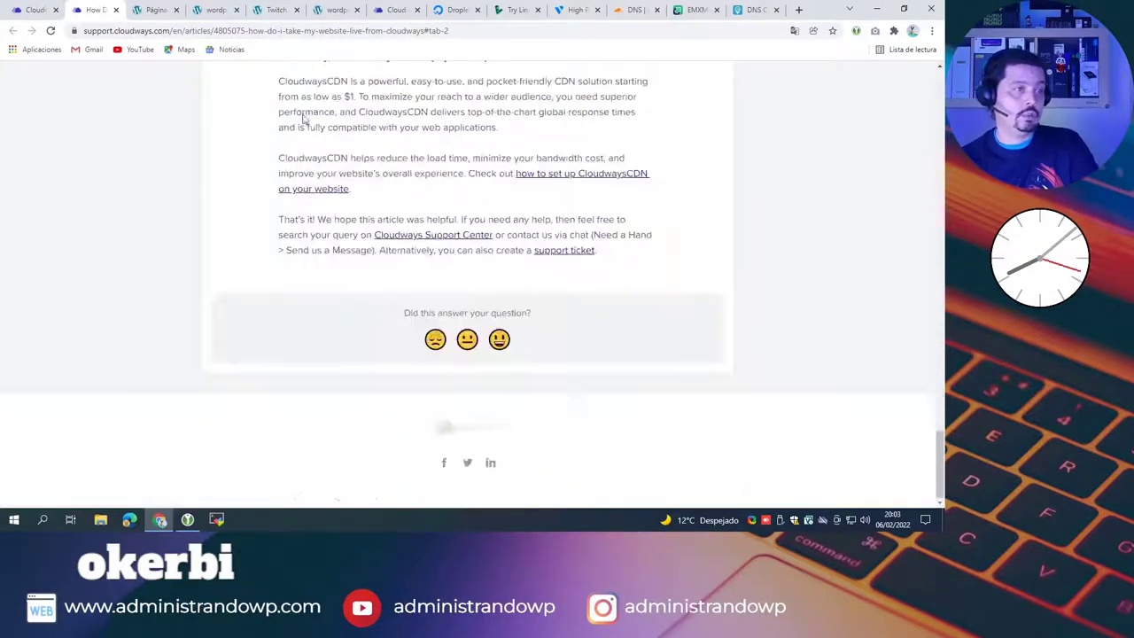
pyautogui.scroll(6, 594, 217)
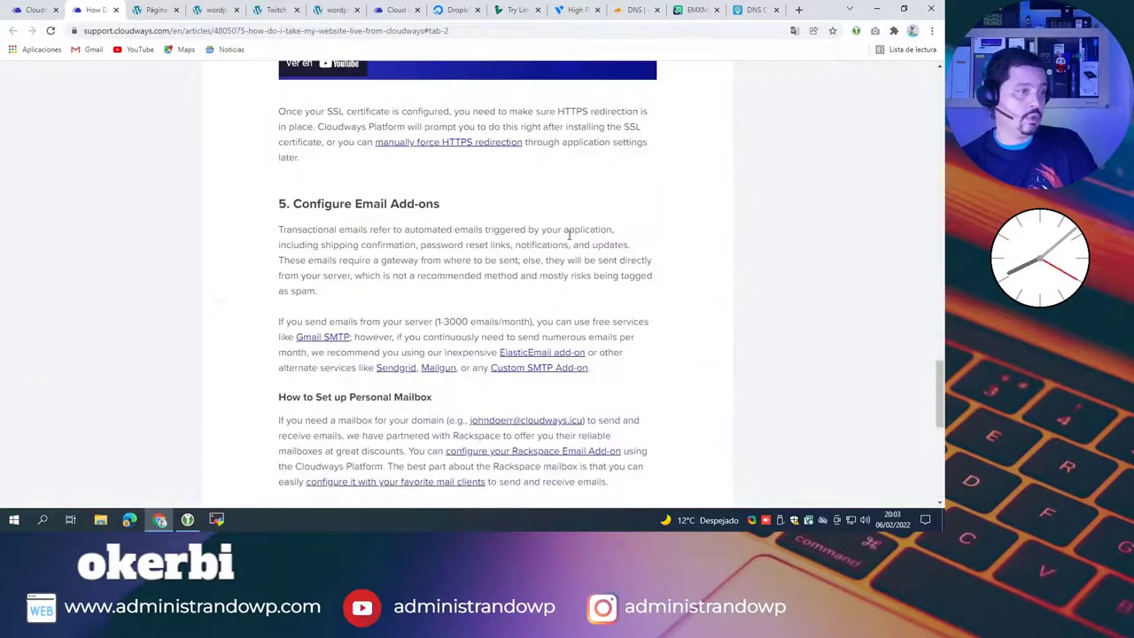
pyautogui.scroll(4, 572, 235)
pyautogui.scroll(-6, 574, 225)
pyautogui.scroll(3, 400, 132)
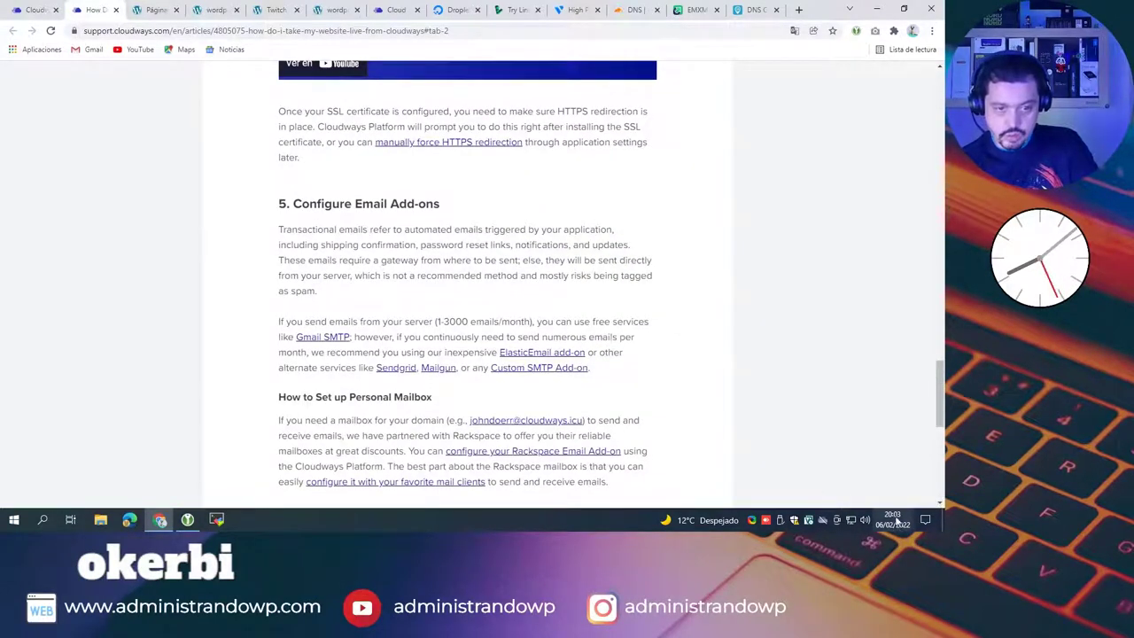
pyautogui.scroll(20, 584, 245)
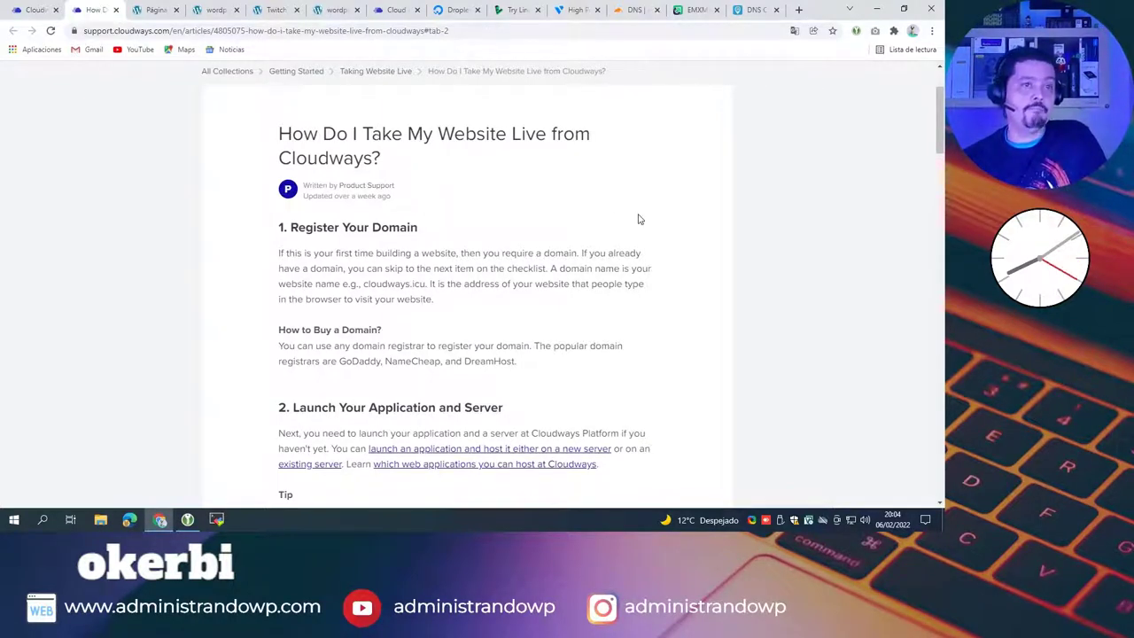
pyautogui.scroll(2, 645, 219)
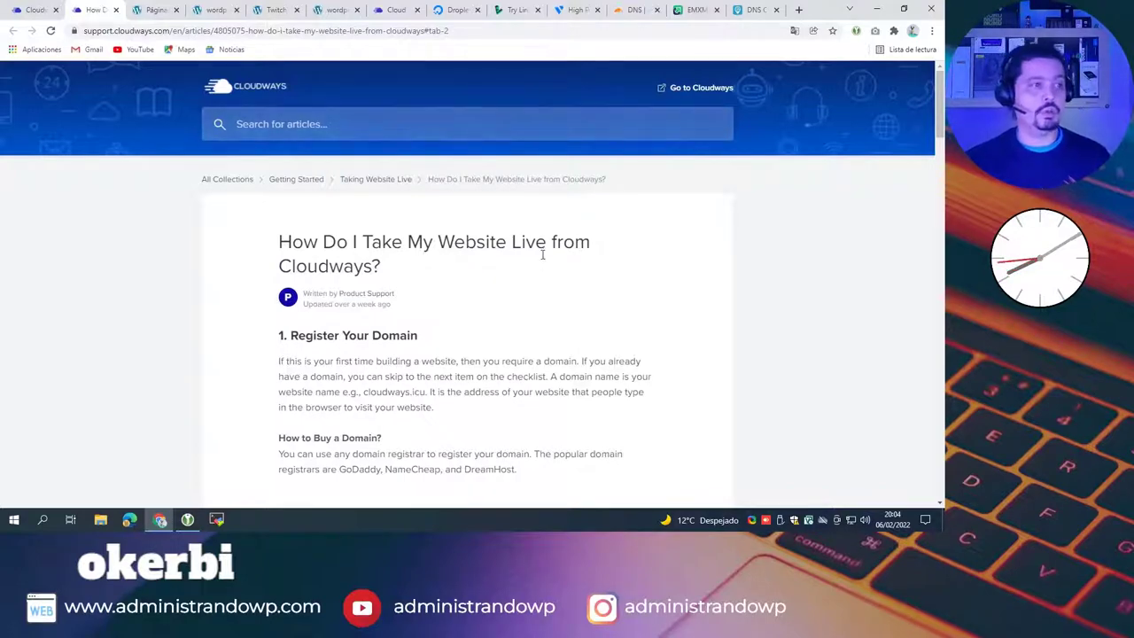
# Step: Check the Cloudways domain page and the Cloudflare DNS records for exprimewp.com, then start a new tab
pyautogui.click(27, 10)
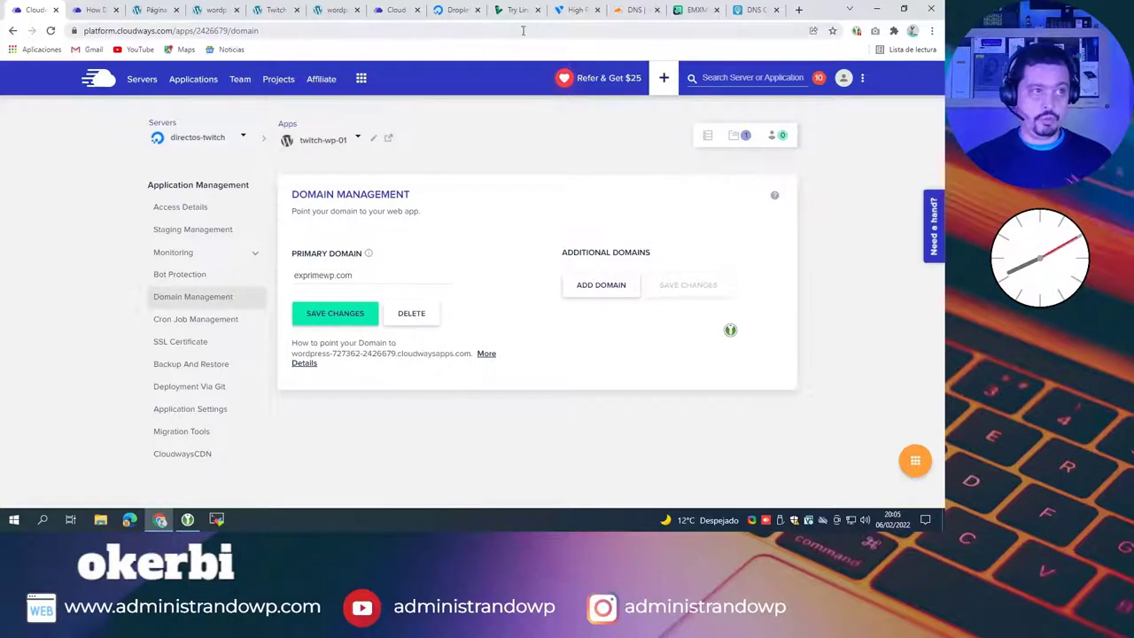
pyautogui.click(642, 12)
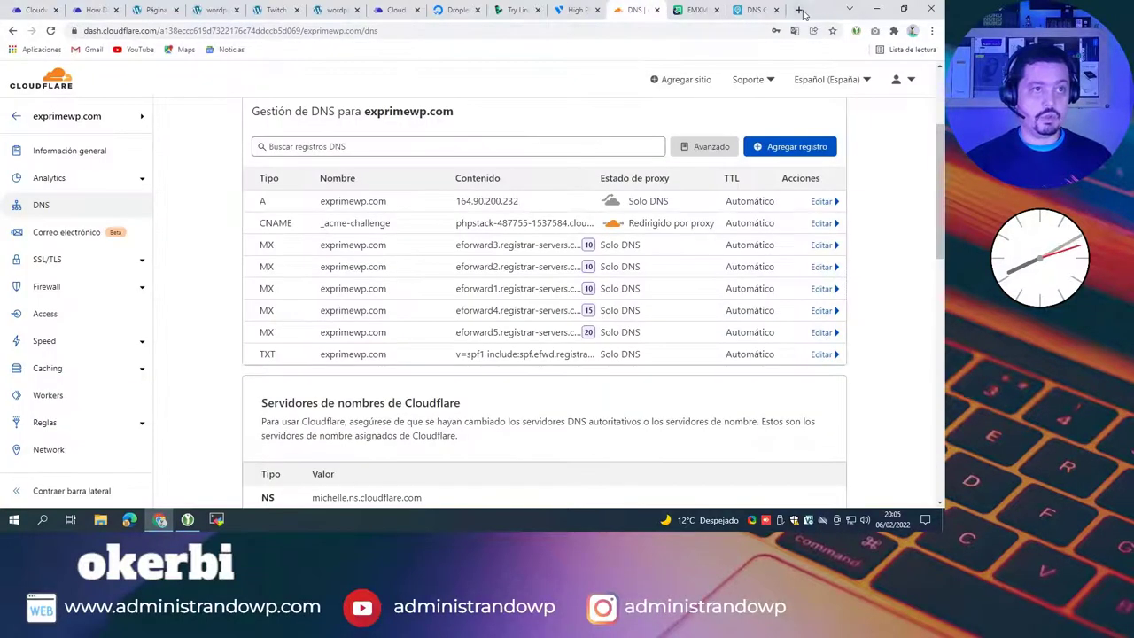
pyautogui.click(799, 10)
# Step: Load exprimewp.com, see the cPanel SORRY! page, compare the Cloudways and WordPress tabs, and open an incognito window
pyautogui.write('expri')
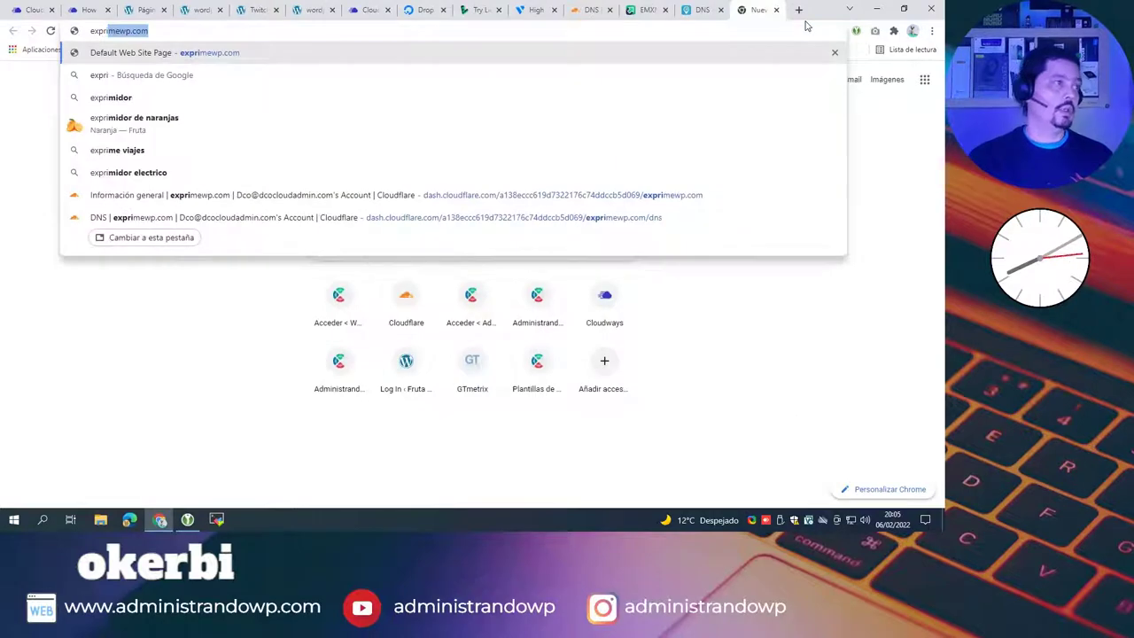
pyautogui.press('Return')
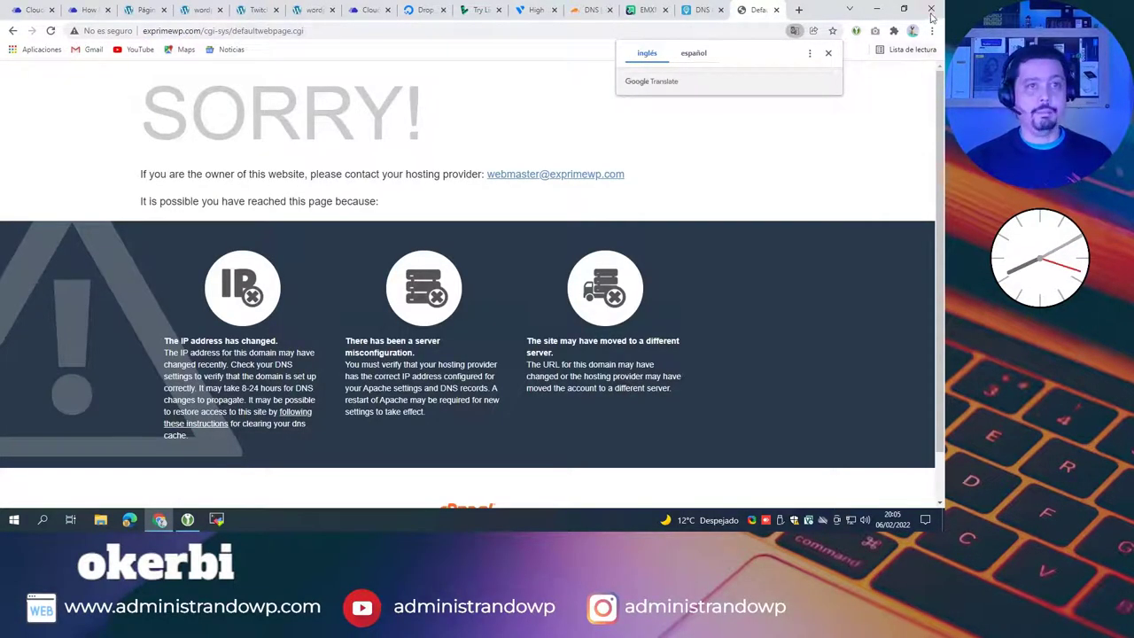
pyautogui.click(372, 10)
pyautogui.click(310, 11)
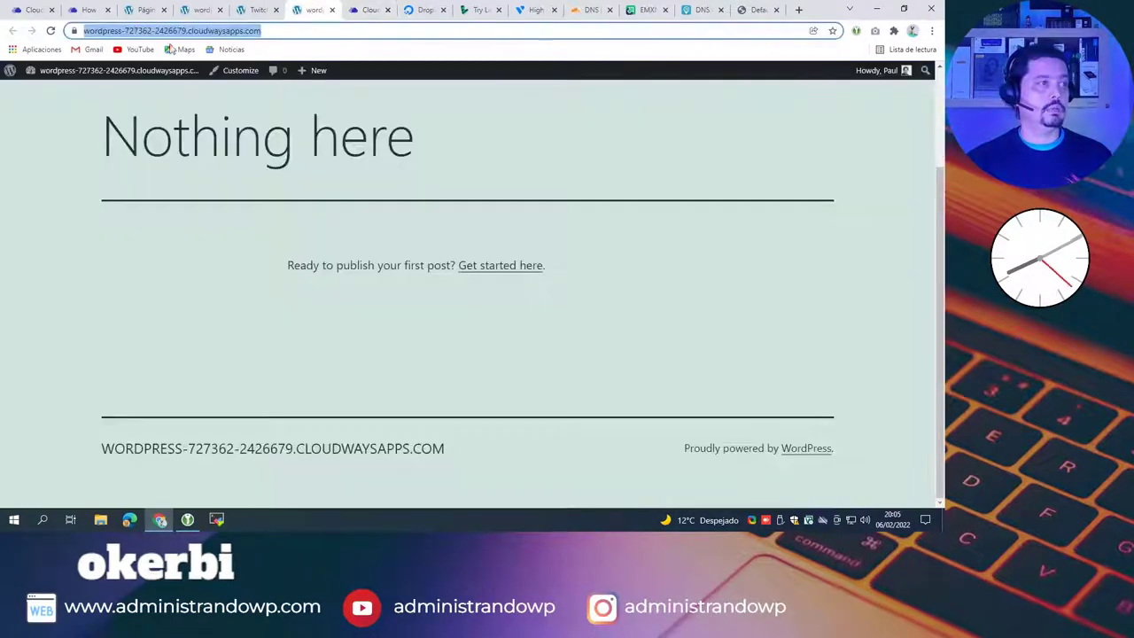
pyautogui.click(931, 30)
pyautogui.click(866, 78)
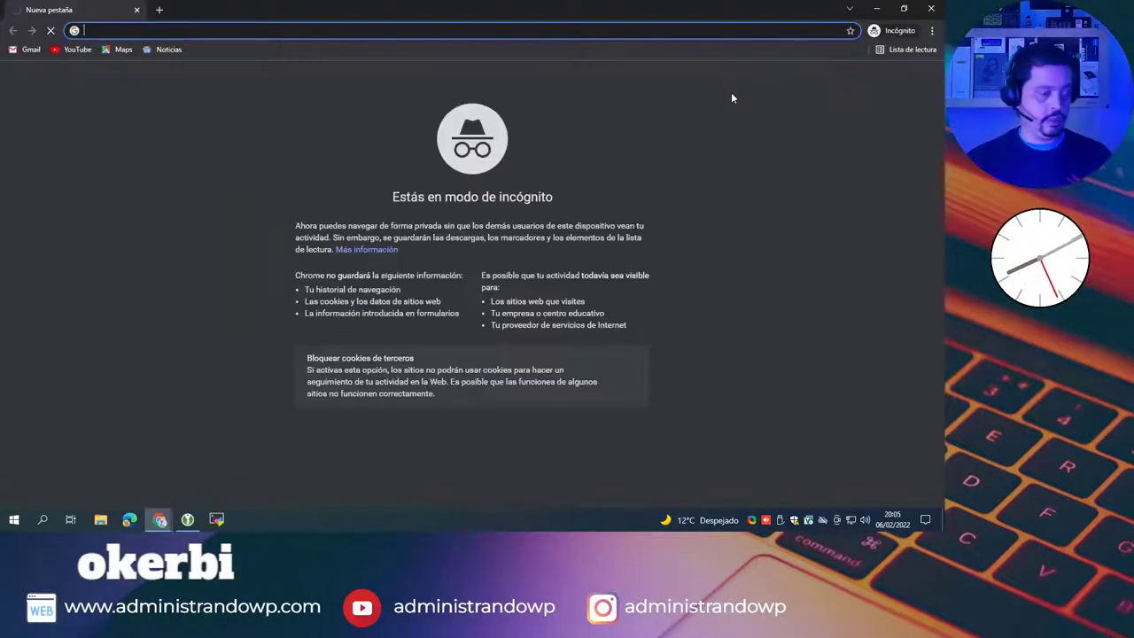
# Step: Load exprimewp.com in the incognito window and proceed past the certificate warning to the WordPress site
pyautogui.write('expri')
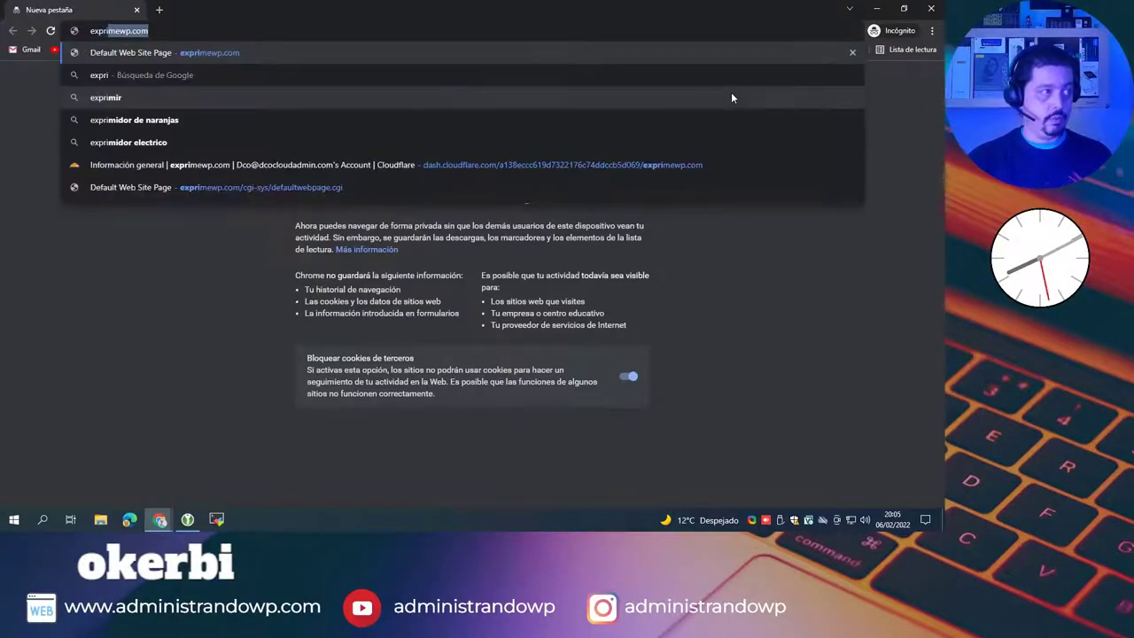
pyautogui.press('Return')
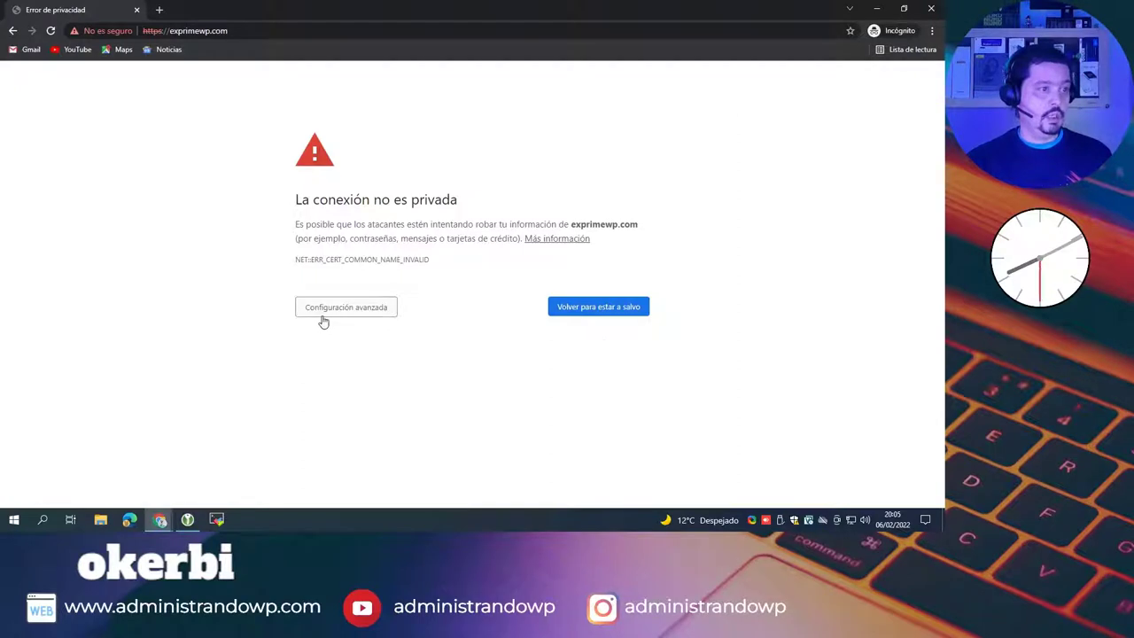
pyautogui.click(323, 312)
pyautogui.click(383, 404)
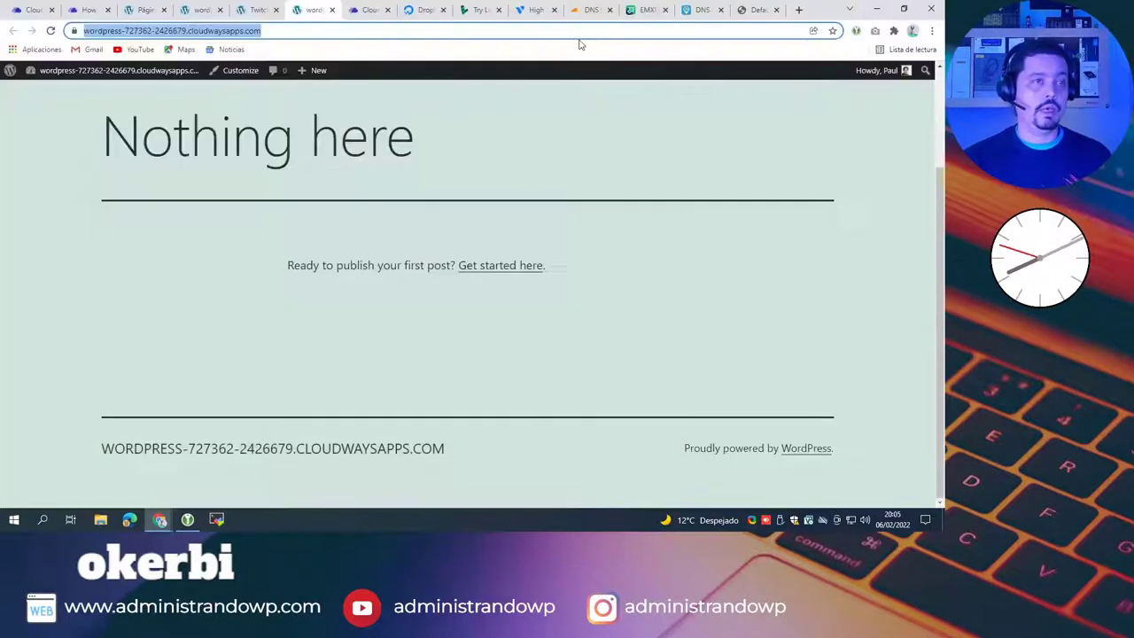
# Step: Compare the live site with the cPanel error tab, then return to Cloudways Domain Management
pyautogui.click(877, 9)
pyautogui.click(758, 10)
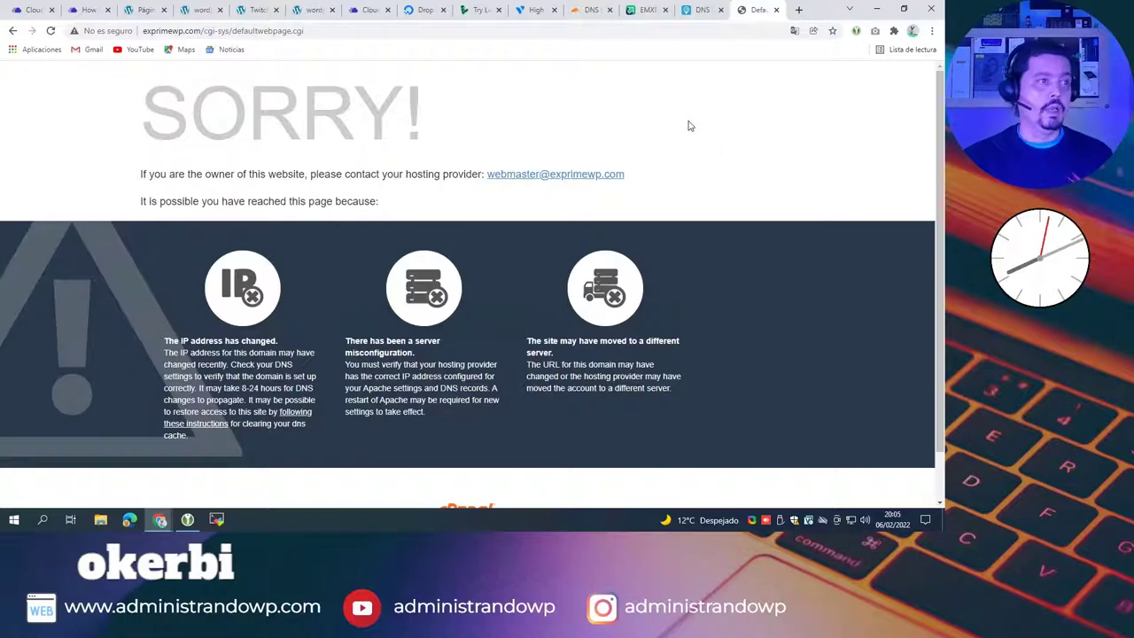
pyautogui.click(160, 520)
pyautogui.click(237, 490)
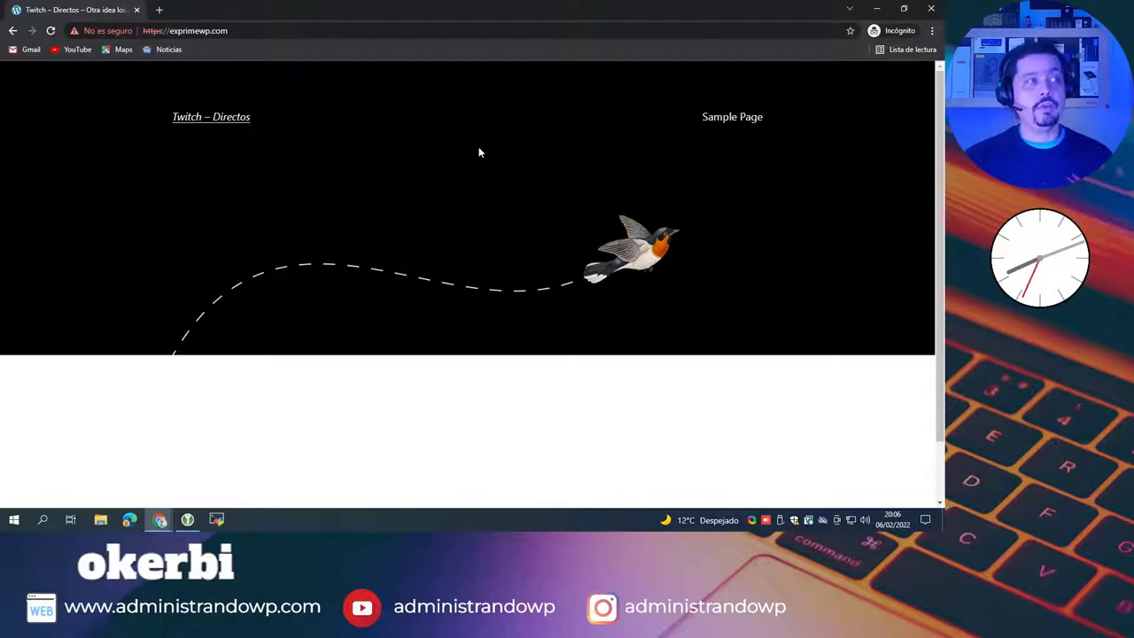
pyautogui.click(877, 9)
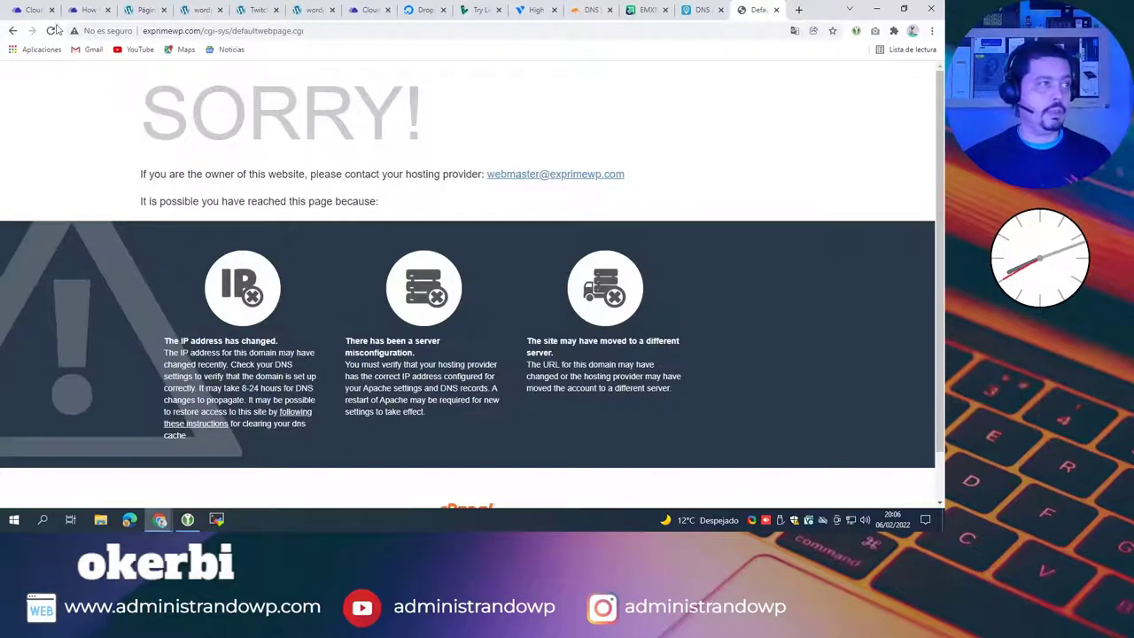
pyautogui.click(33, 9)
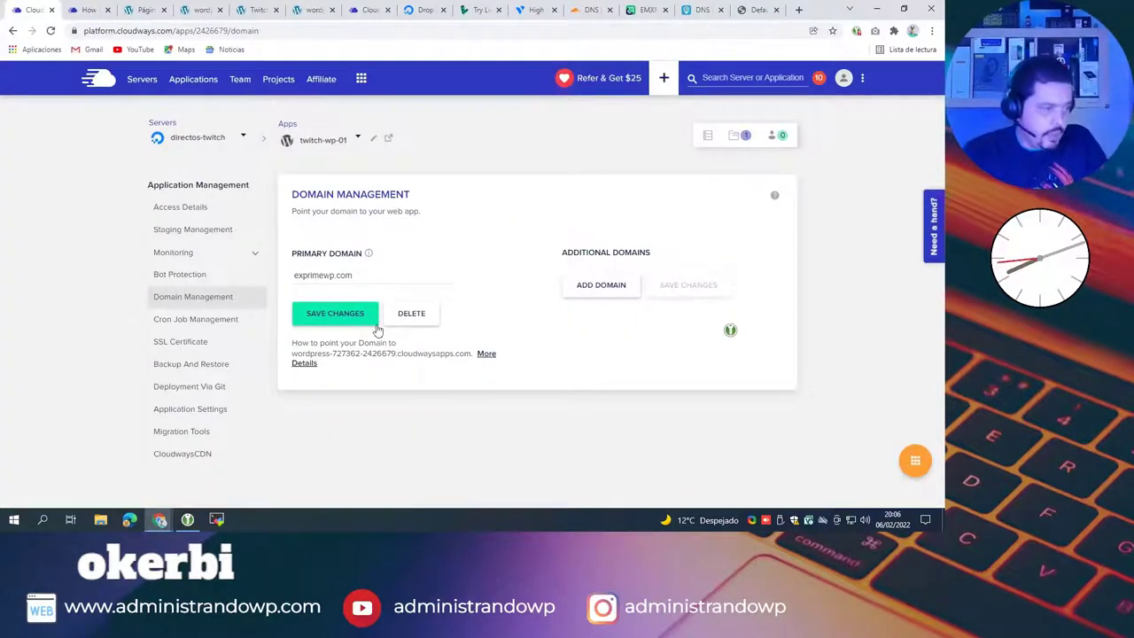
# Step: Open the twitch-wp-01 SSL Certificate settings and keep Let's Encrypt as the certificate type
pyautogui.click(197, 346)
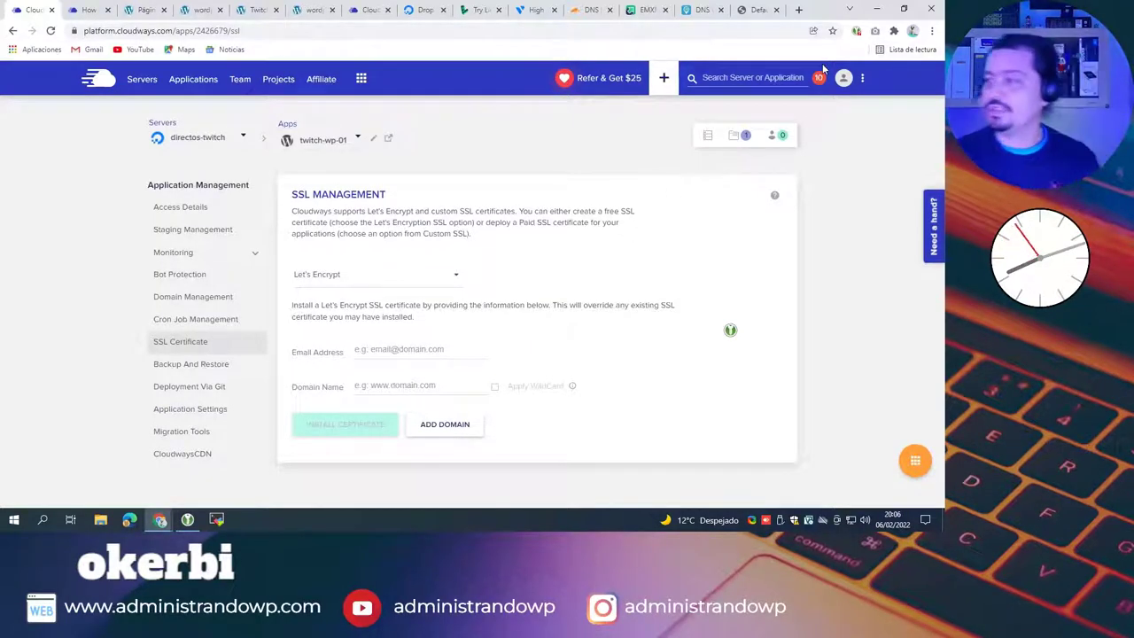
pyautogui.click(459, 278)
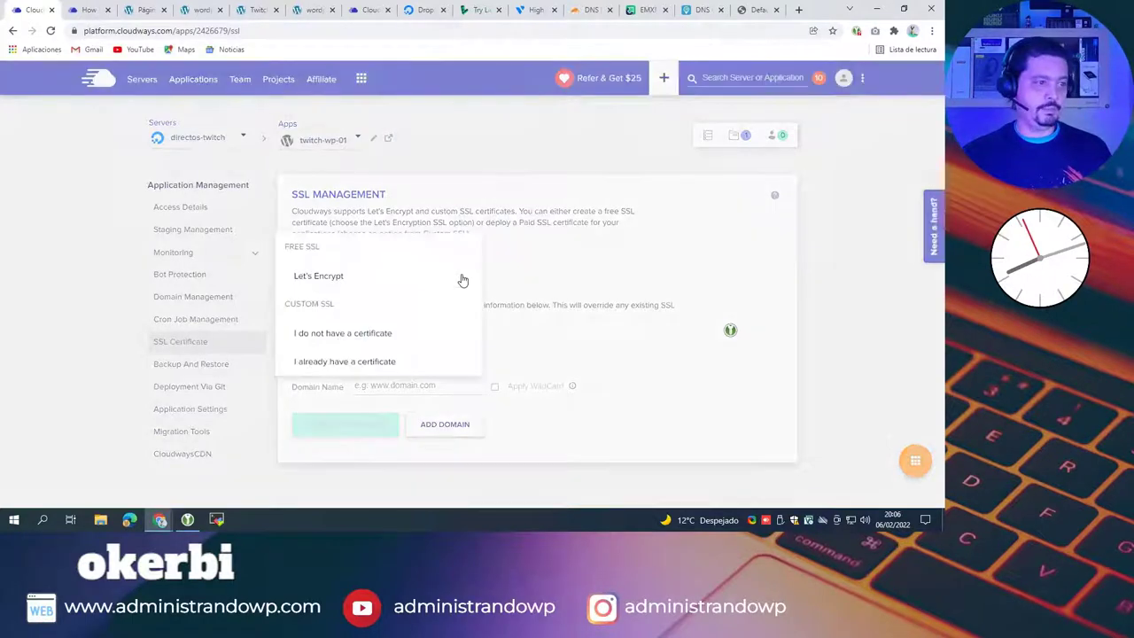
pyautogui.click(611, 263)
# Step: Enter the owner's e-mail address and the domain name exprimewp.com in the Let's Encrypt form
pyautogui.click(391, 349)
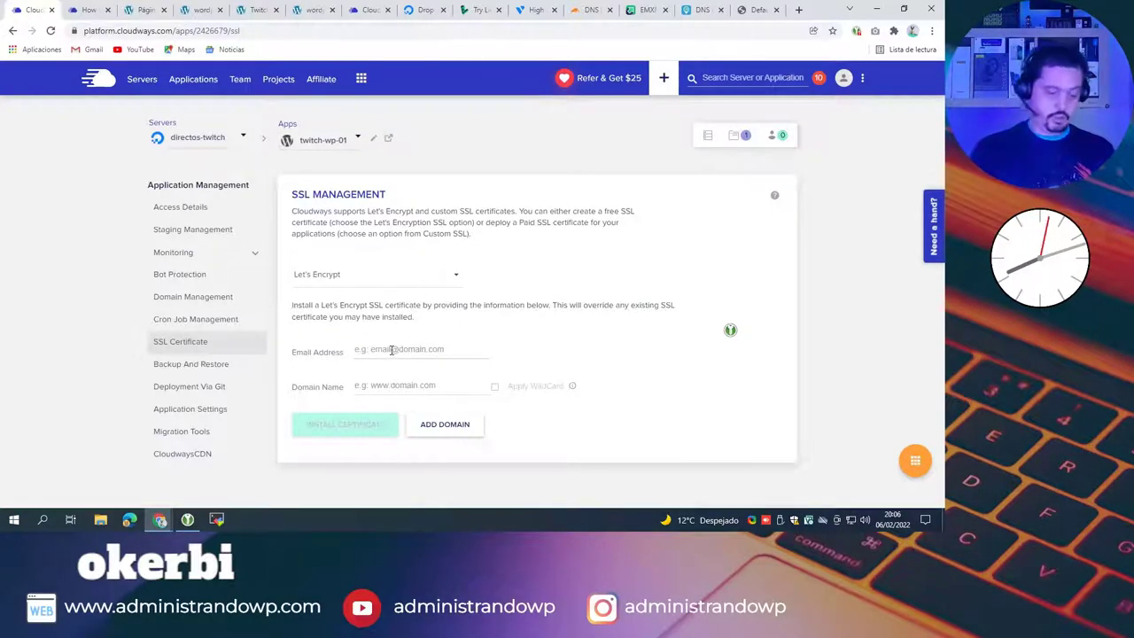
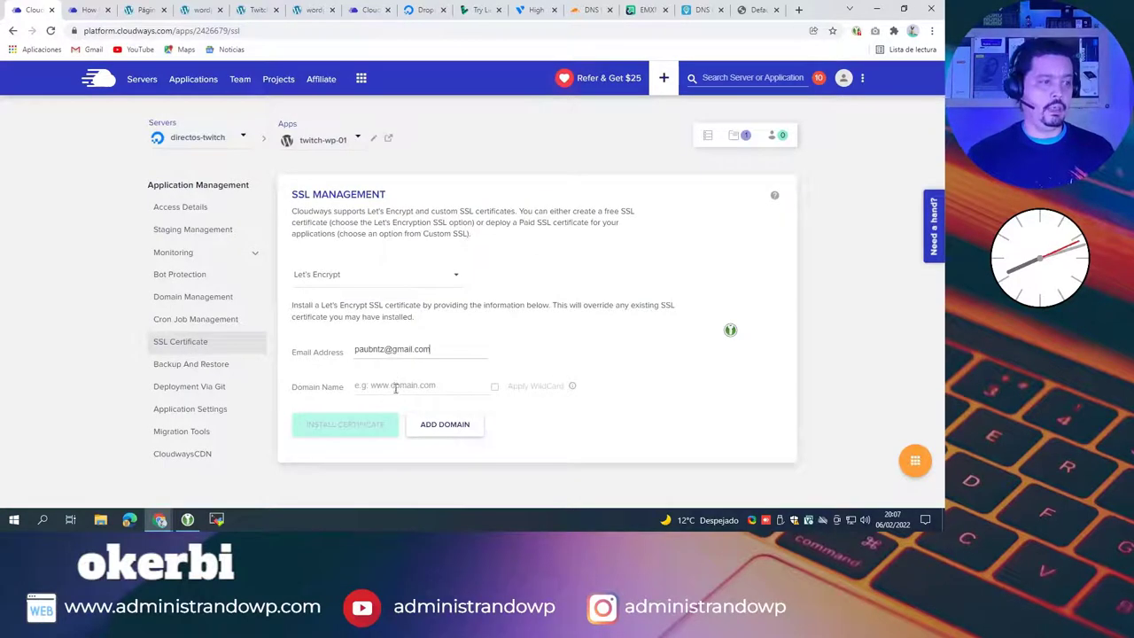
pyautogui.click(395, 387)
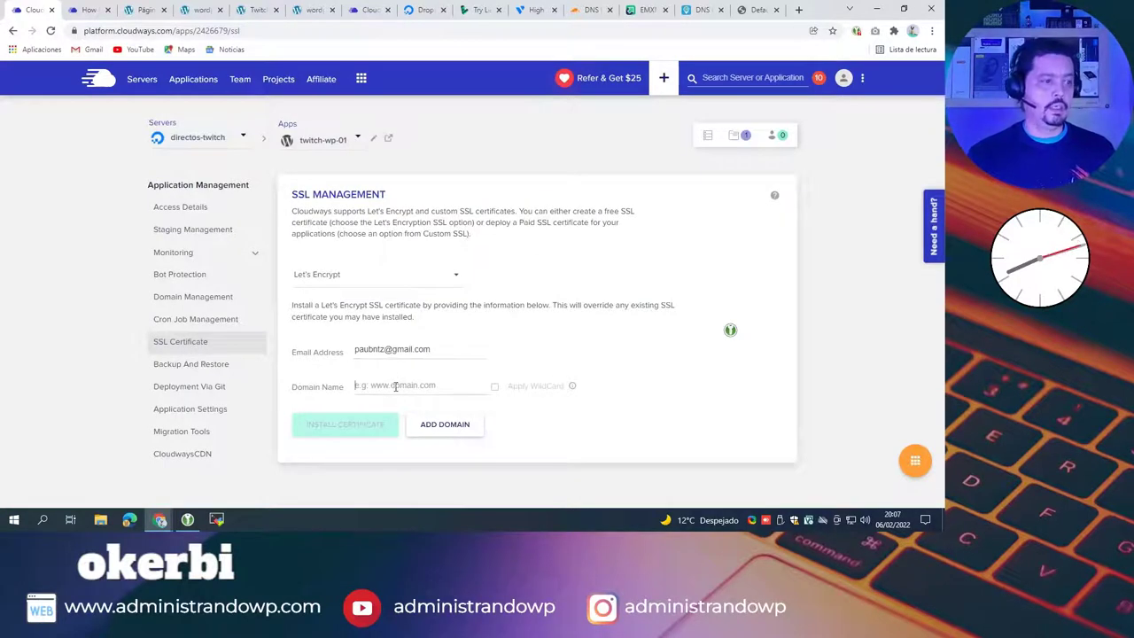
pyautogui.write('expri')
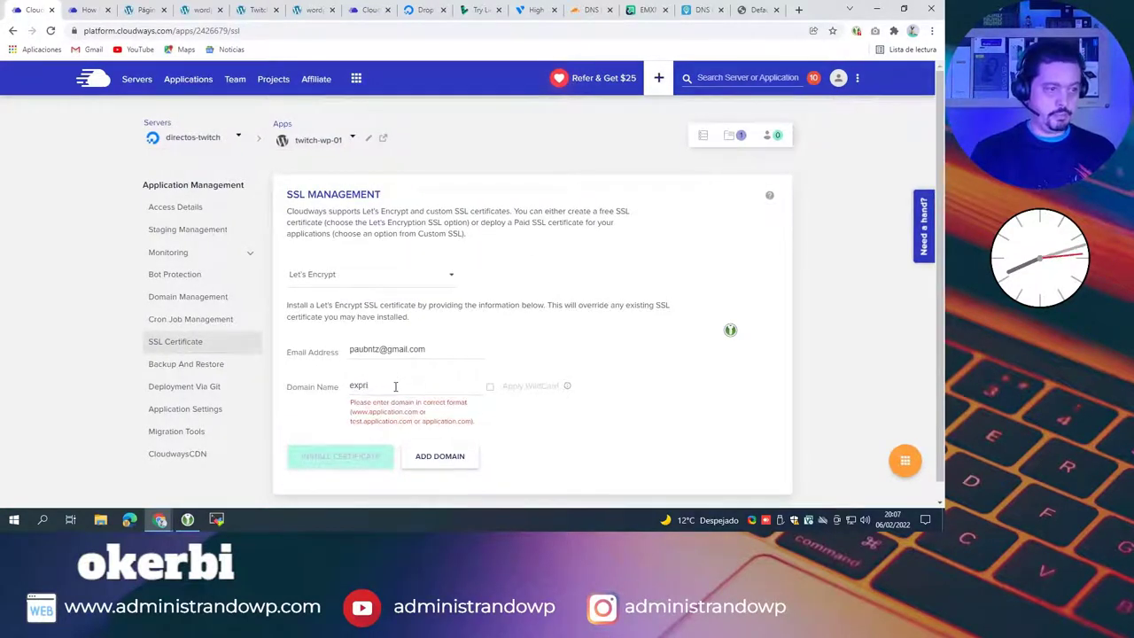
pyautogui.write('mewp.copm')
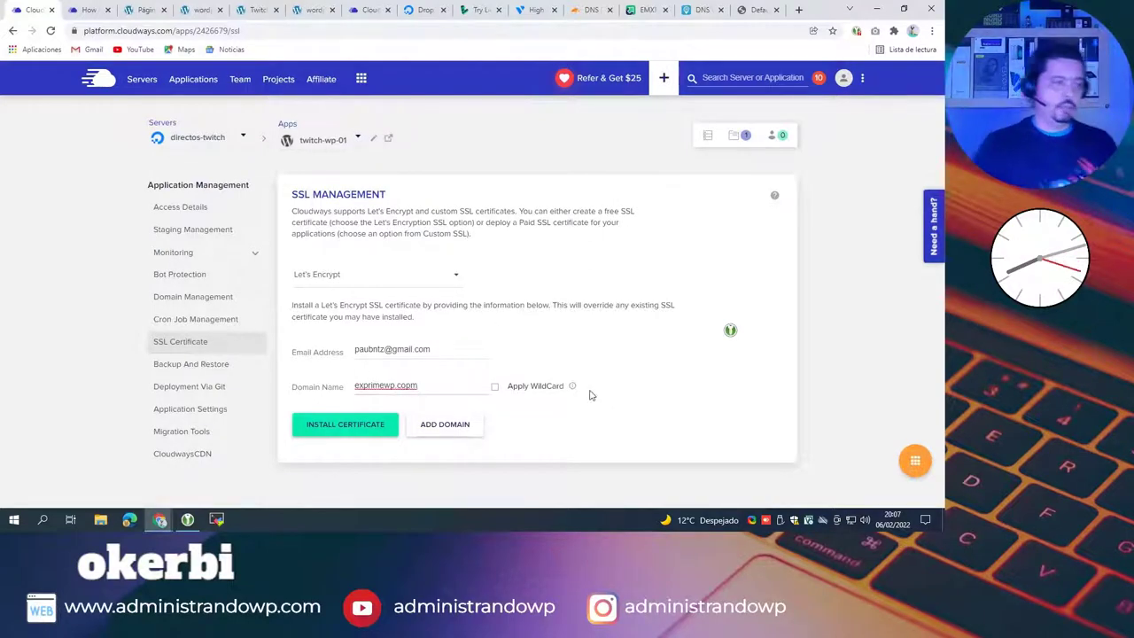
pyautogui.press('BackSpace')
pyautogui.press('BackSpace')
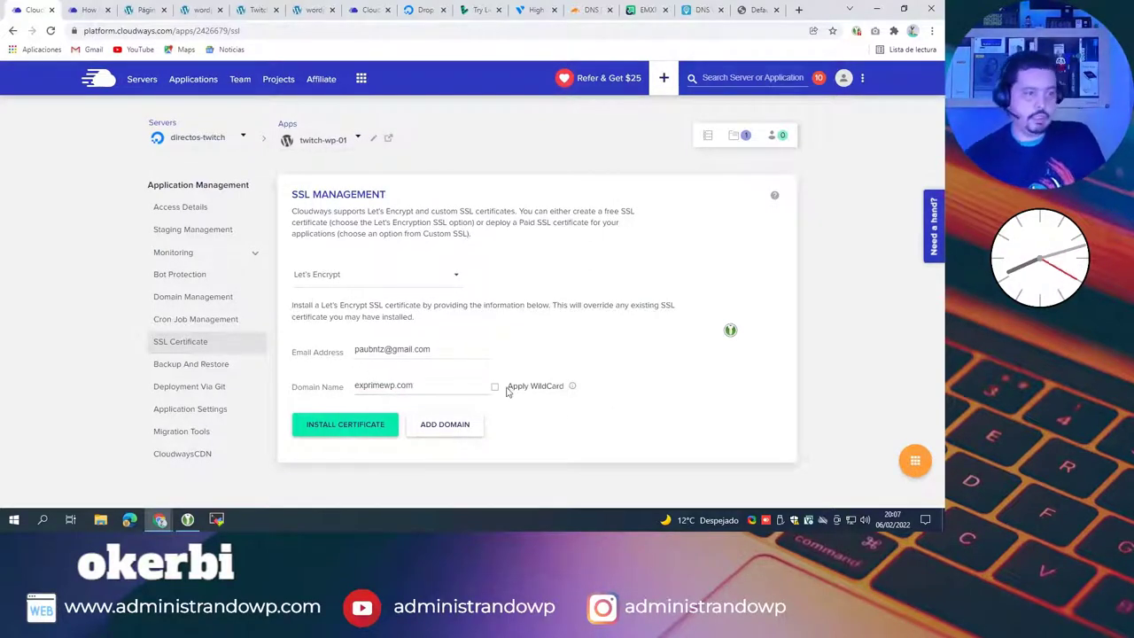
pyautogui.moveTo(572, 387)
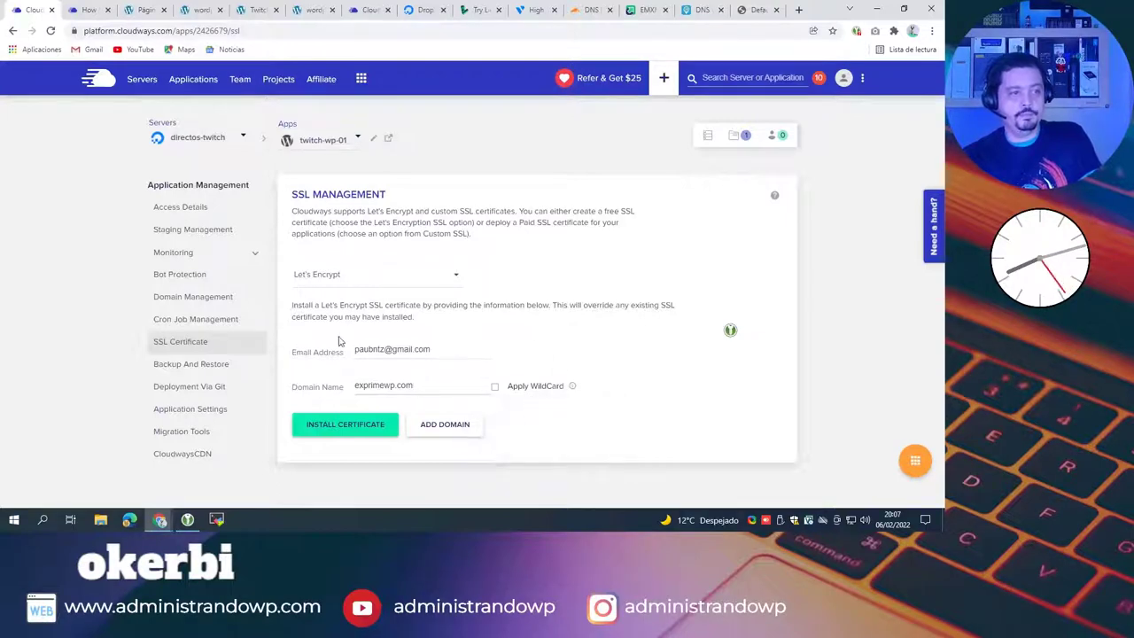
pyautogui.click(472, 387)
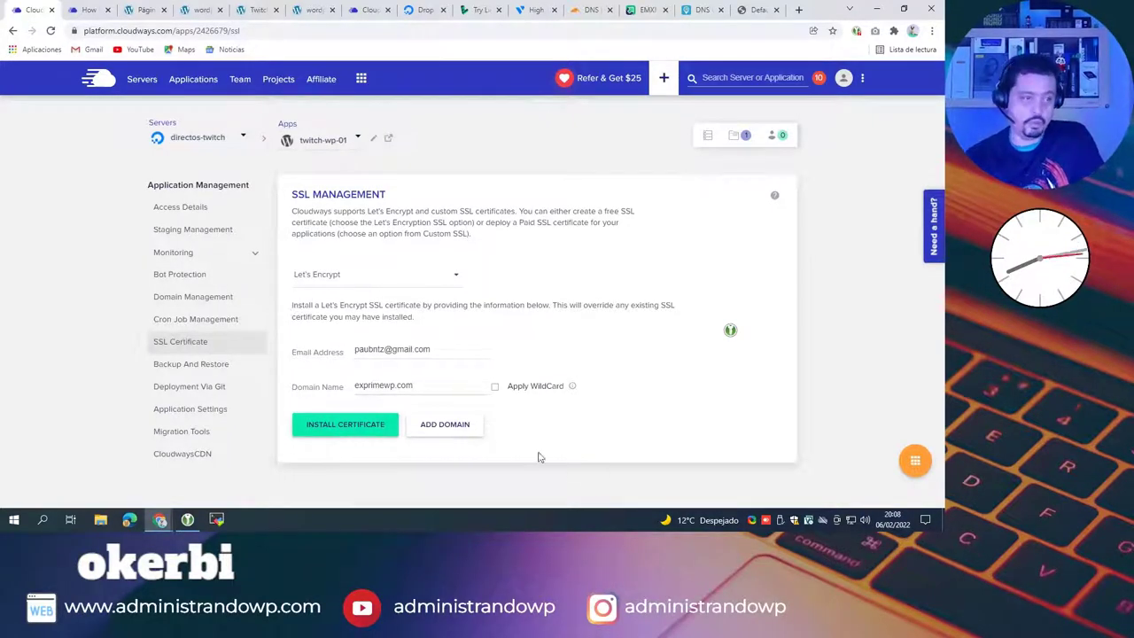
pyautogui.click(494, 387)
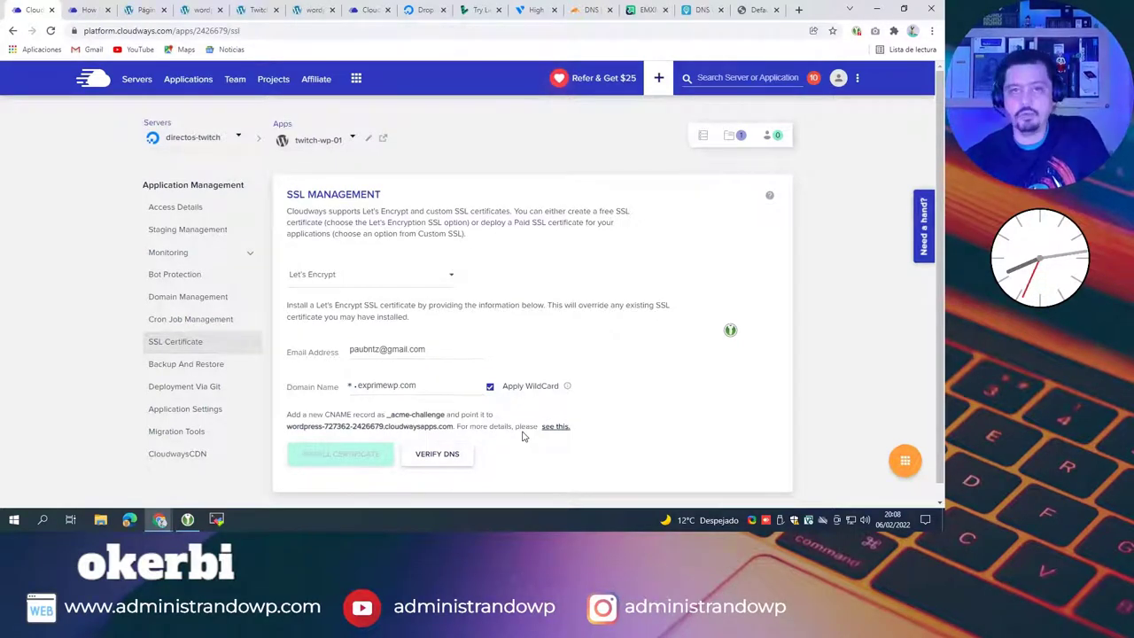
pyautogui.click(912, 460)
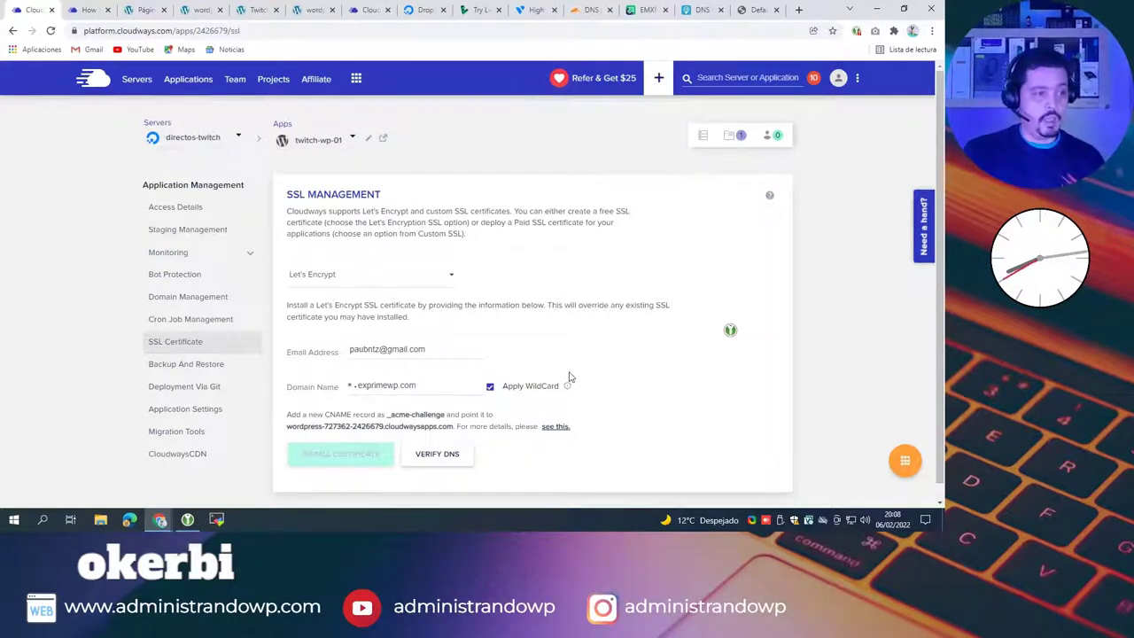
pyautogui.click(489, 389)
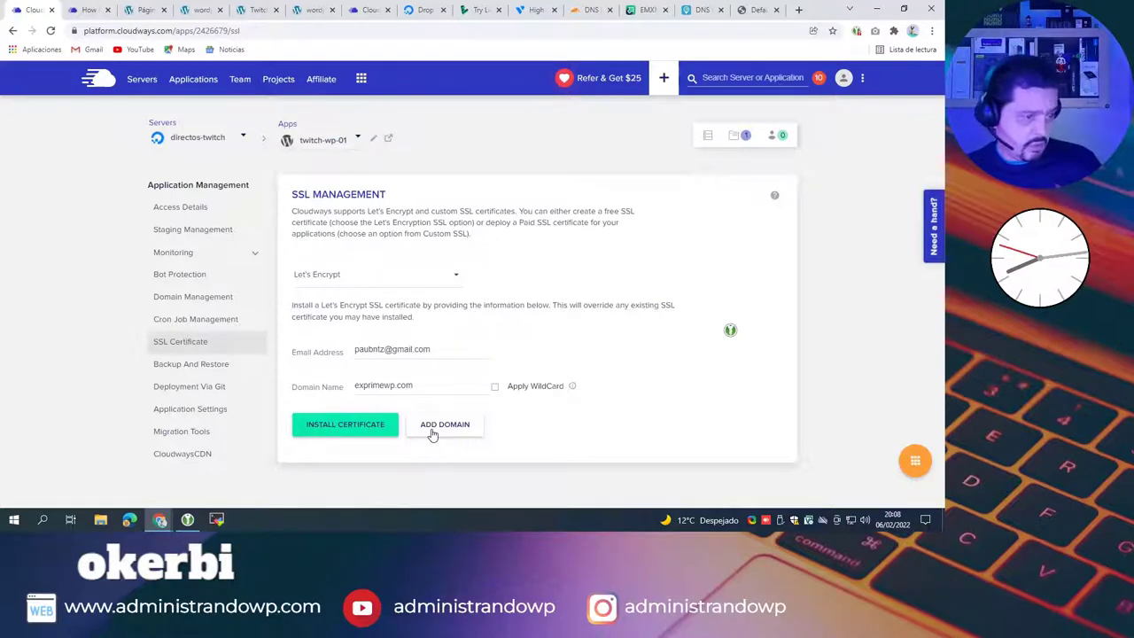
# Step: Install the Let's Encrypt certificate for exprimewp.com, activated until 7th May, 2022
pyautogui.click(345, 431)
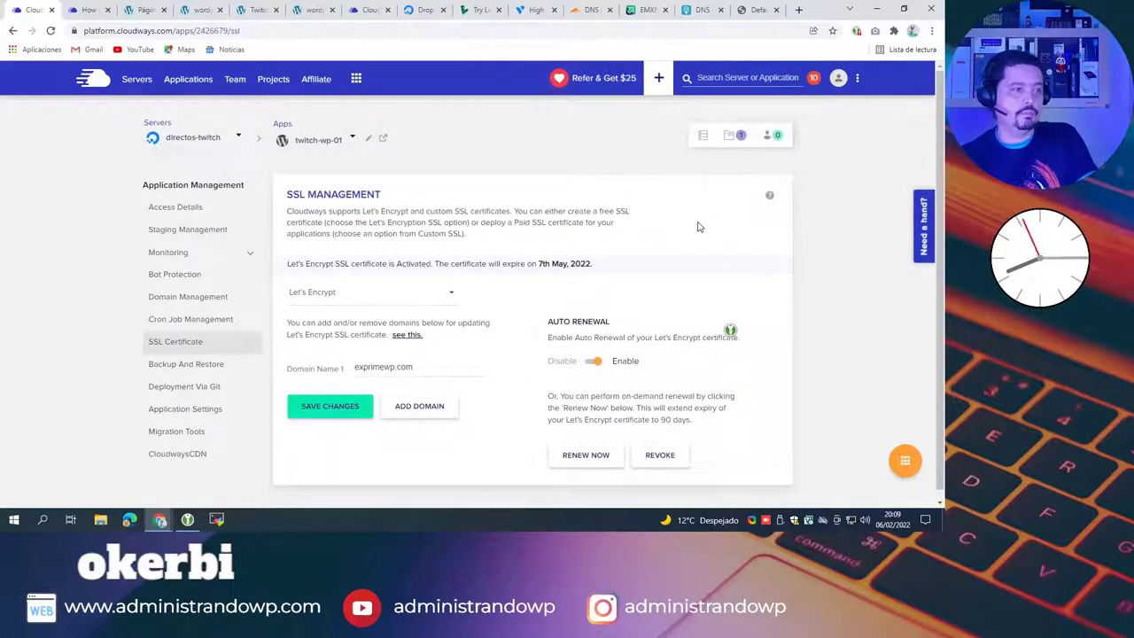
# Step: Review the certificate's 7th May, 2022 expiry date and its enabled auto renewal setting
pyautogui.scroll(-1, 800, 235)
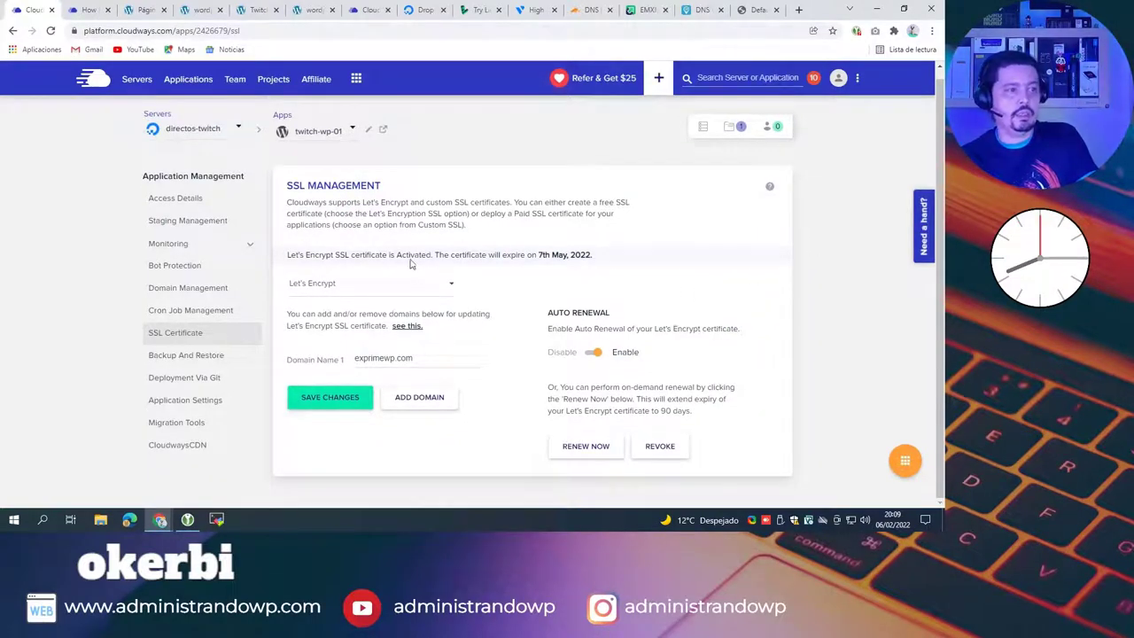
pyautogui.moveTo(605, 257); pyautogui.dragTo(535, 256)
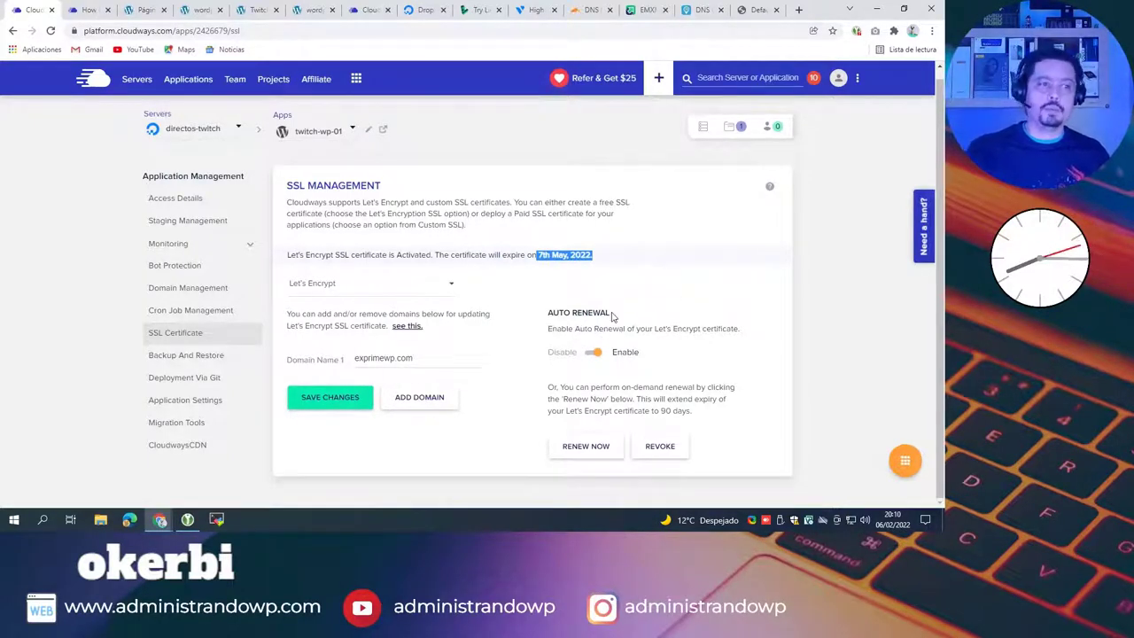
pyautogui.moveTo(611, 315); pyautogui.dragTo(574, 315)
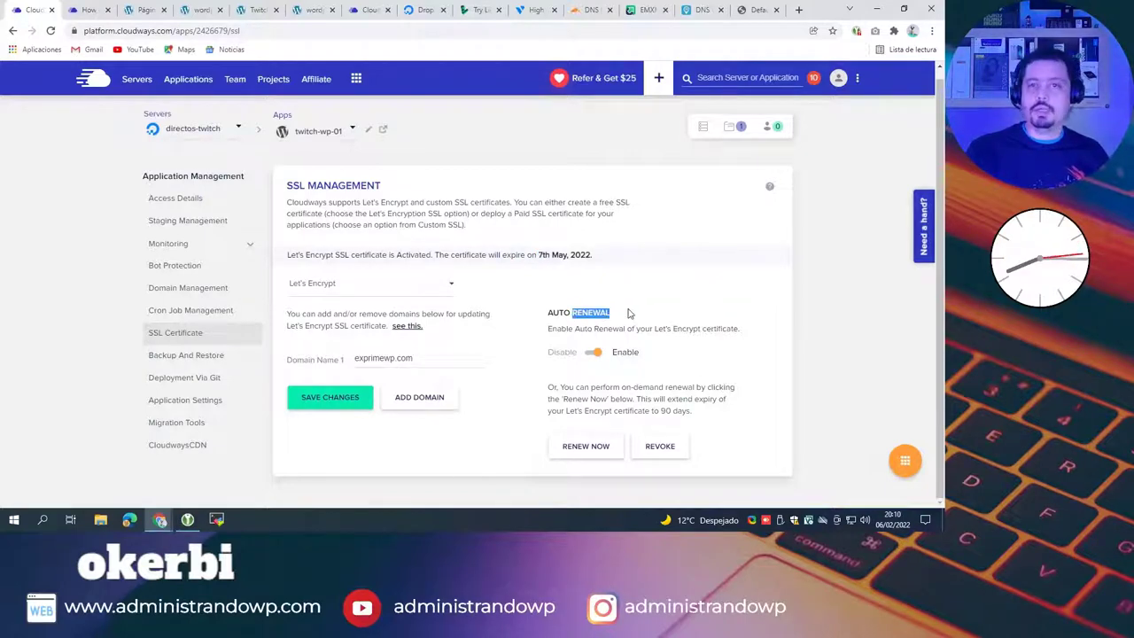
pyautogui.click(708, 292)
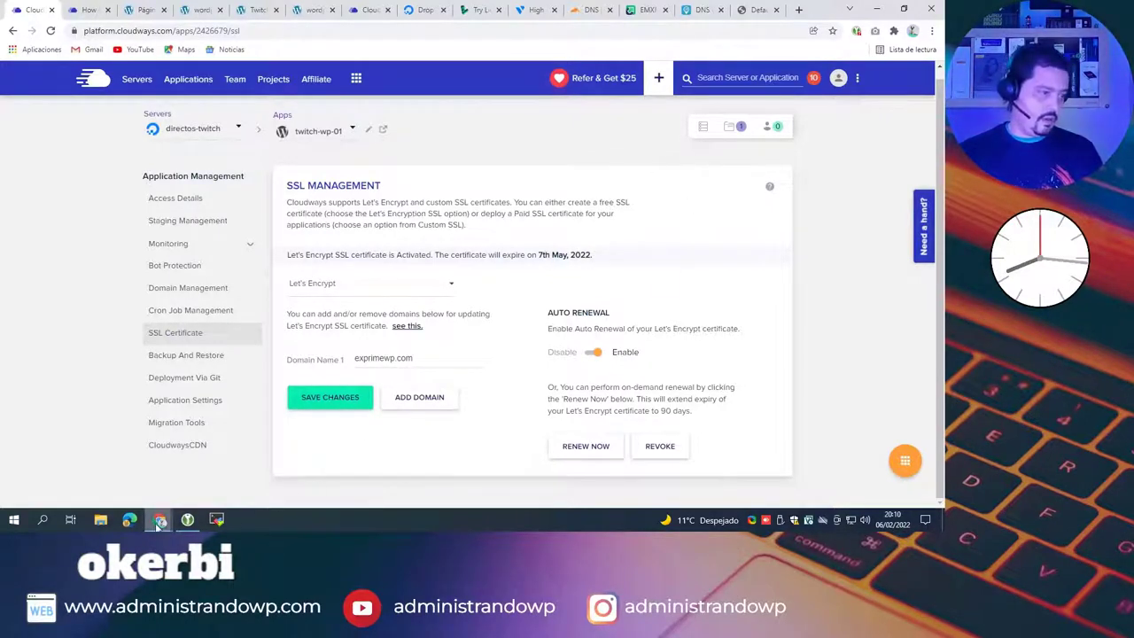
# Step: Reload exprimewp.com in the old private window, select its address, then close that window
pyautogui.moveTo(156, 524)
pyautogui.click(221, 468)
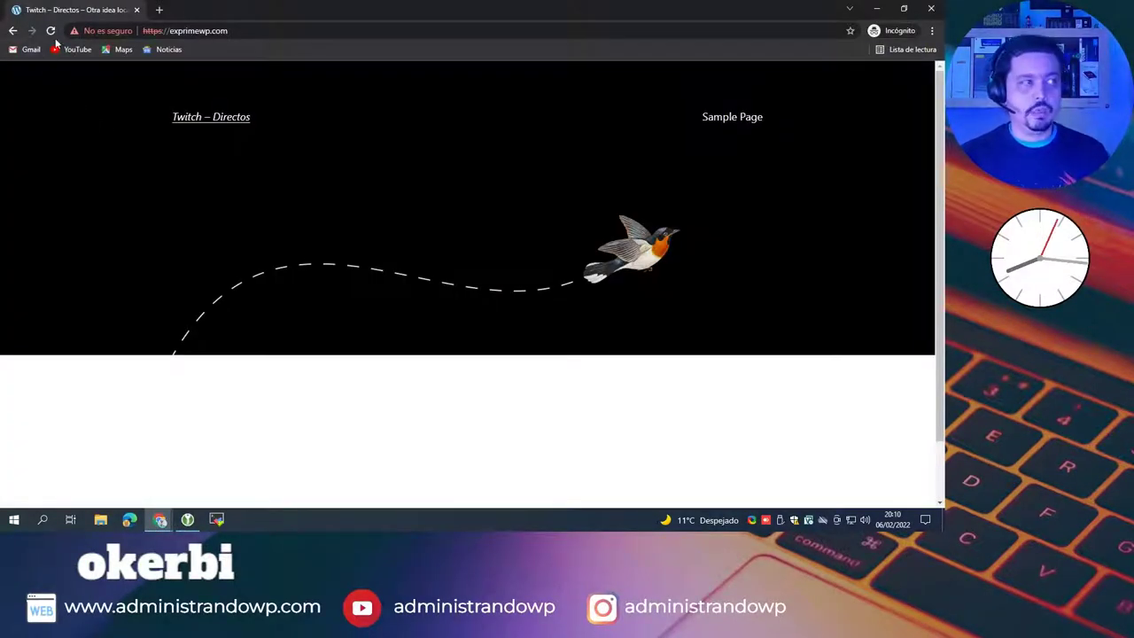
pyautogui.click(51, 31)
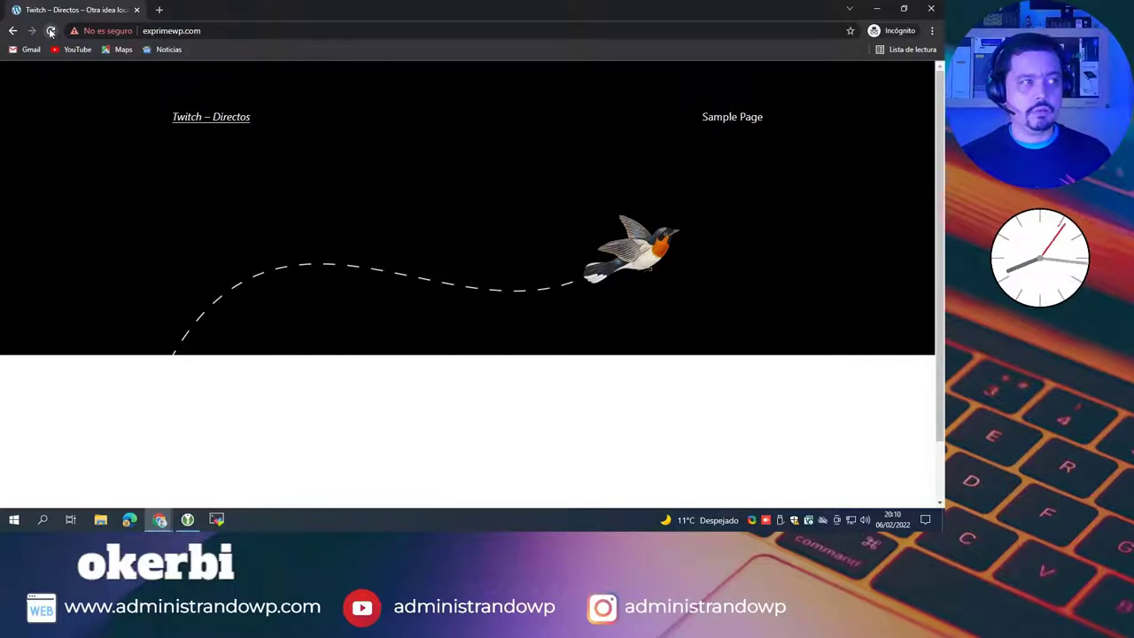
pyautogui.click(233, 37)
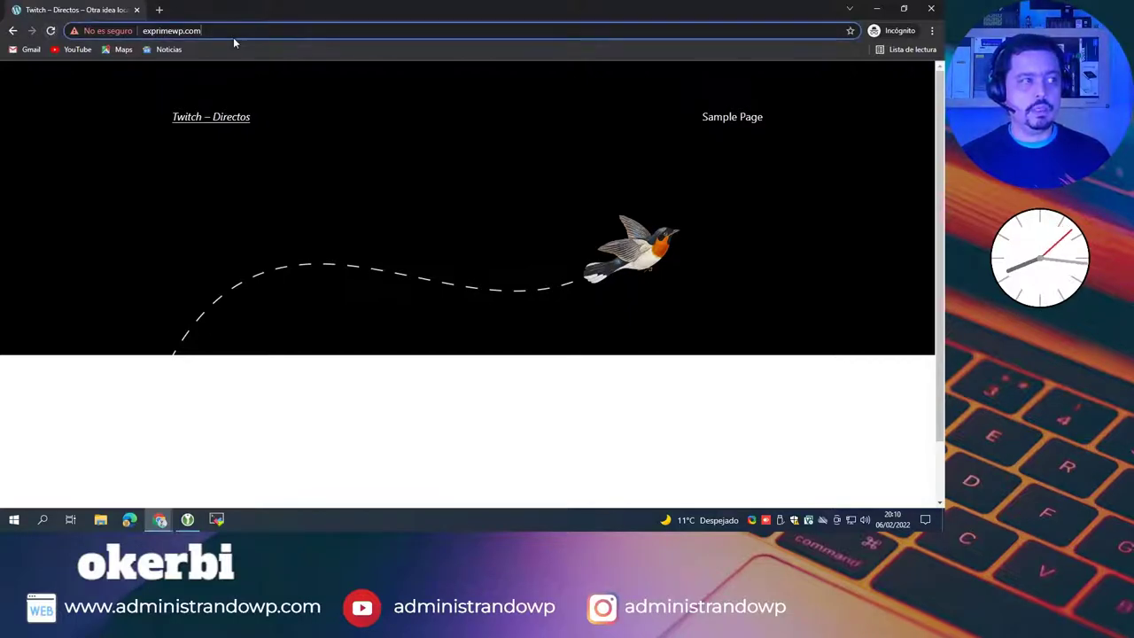
pyautogui.click(236, 32)
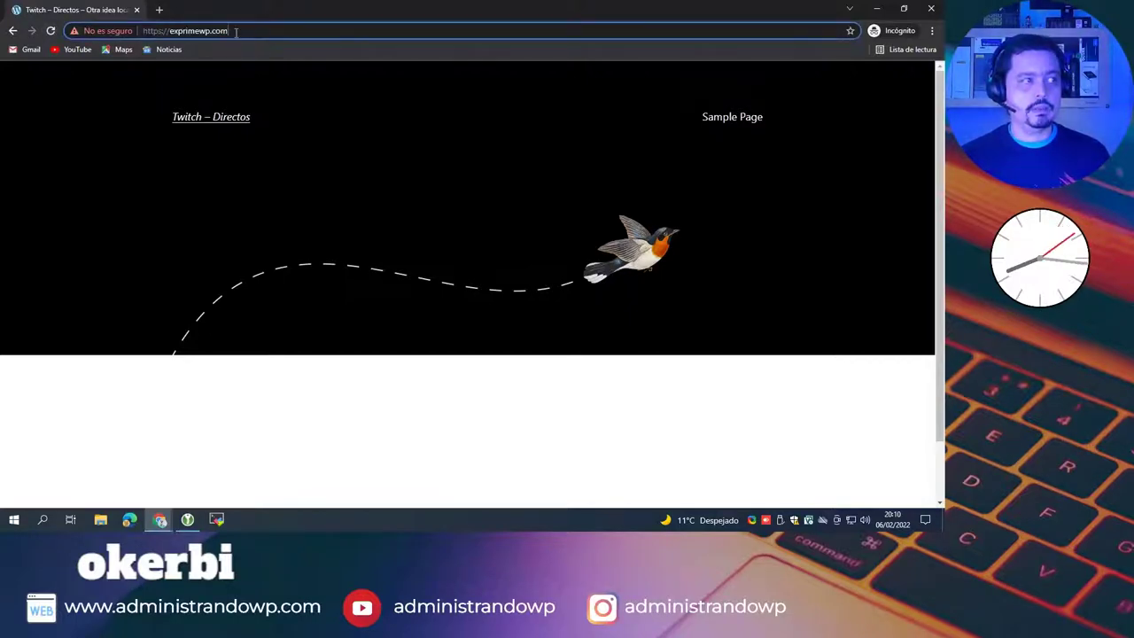
pyautogui.click(51, 32)
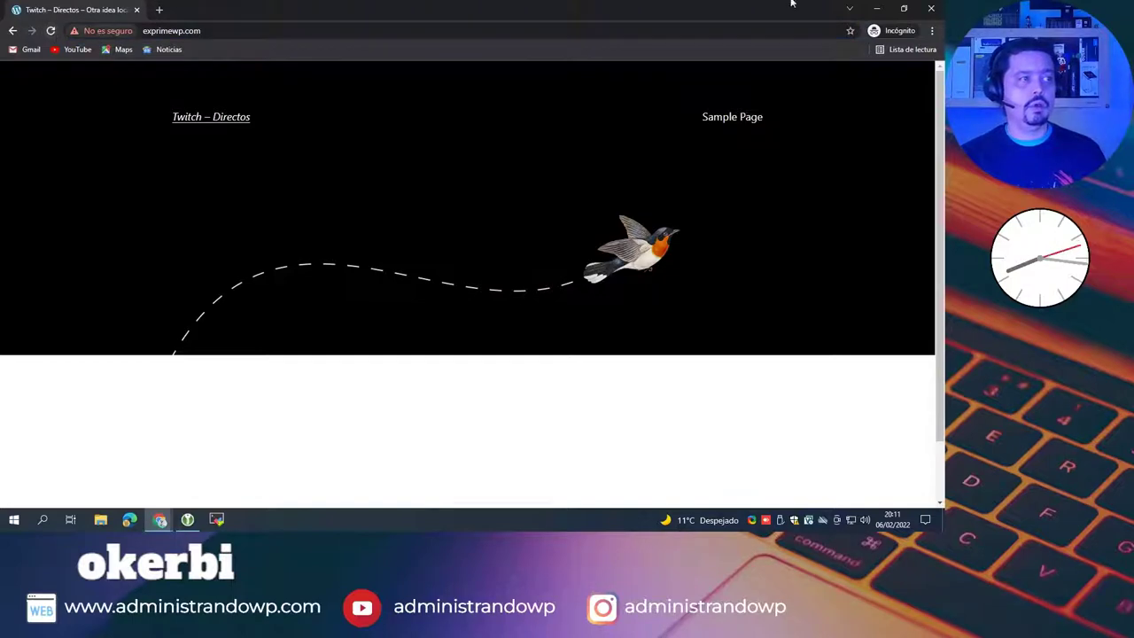
pyautogui.click(298, 30)
pyautogui.hotkey('ctrl', 'c')
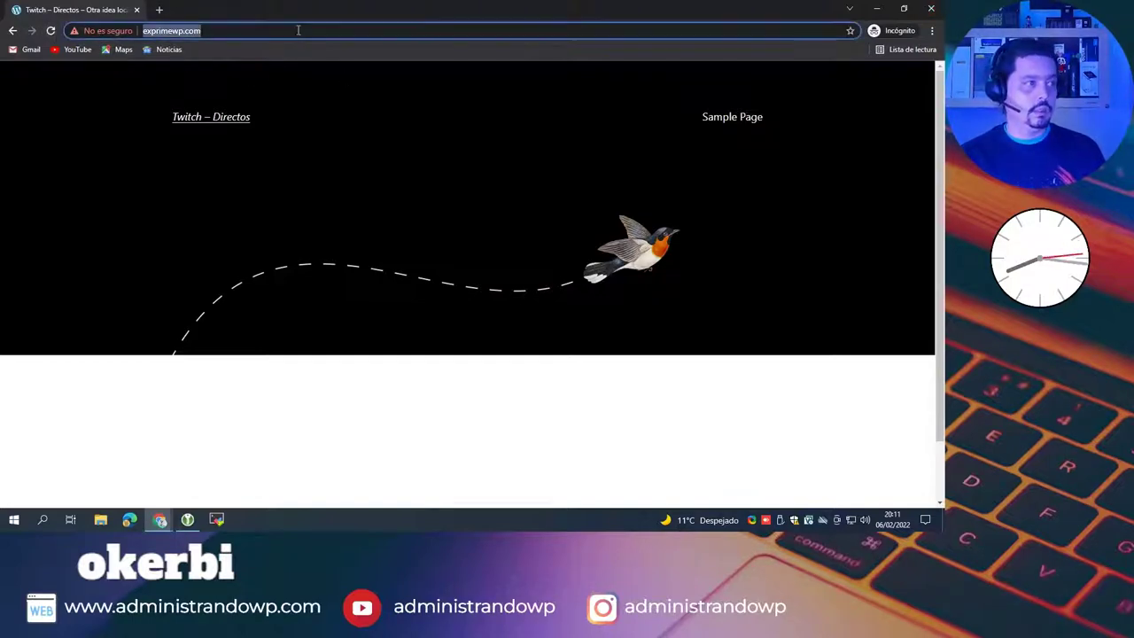
pyautogui.click(931, 9)
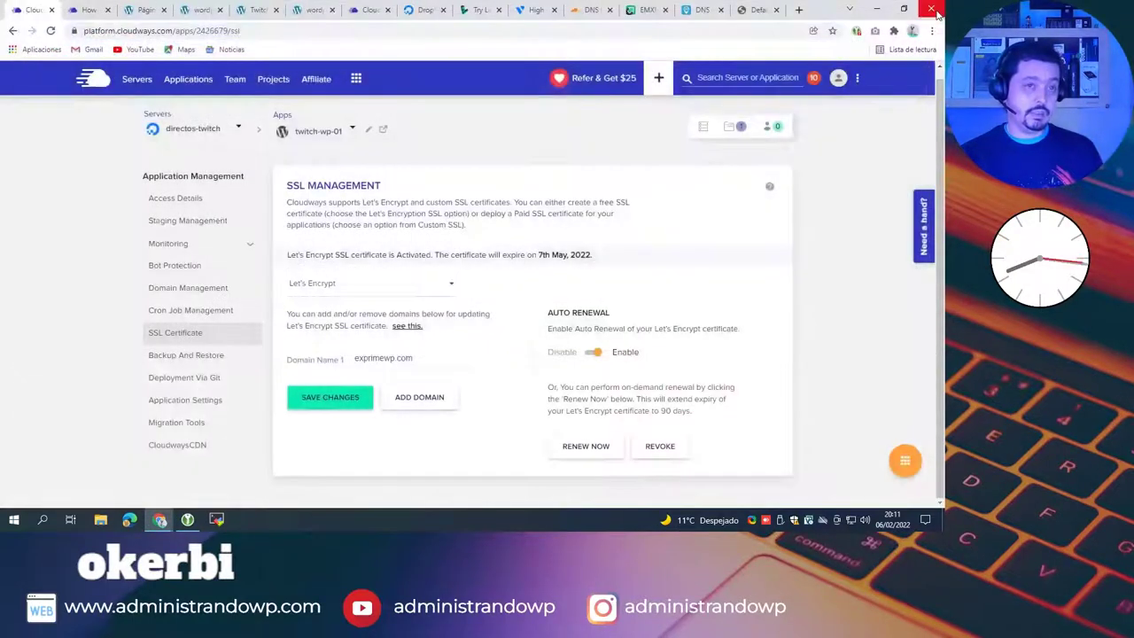
# Step: Load exprimewp.com in a fresh incognito window and confirm its secure connection details
pyautogui.click(932, 31)
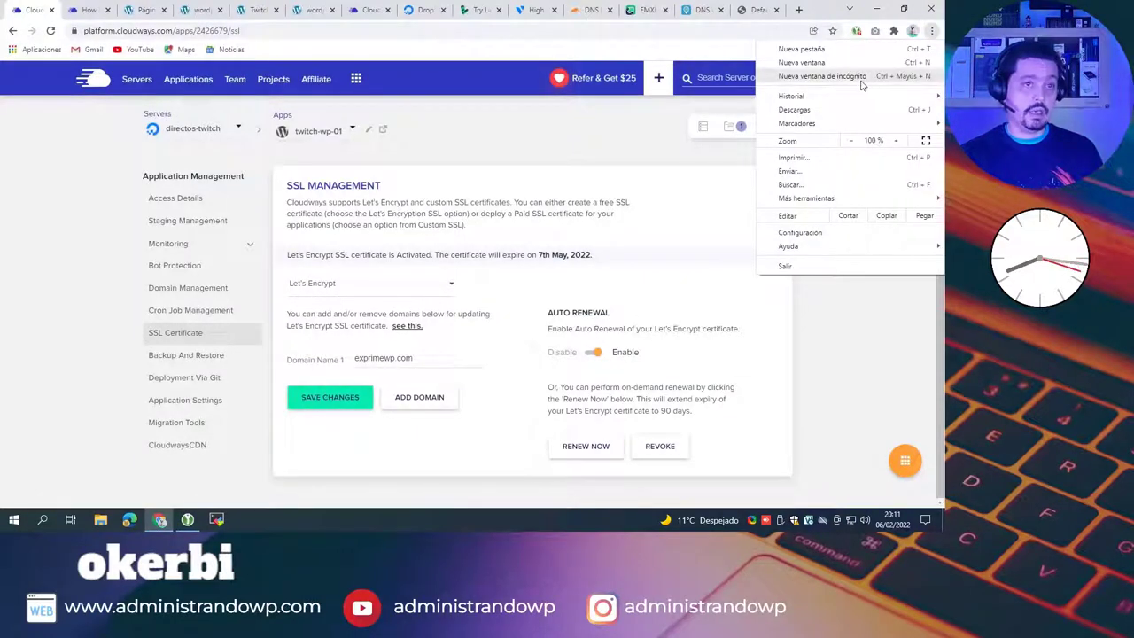
pyautogui.click(806, 74)
pyautogui.hotkey('ctrl', 'v')
pyautogui.press('Return')
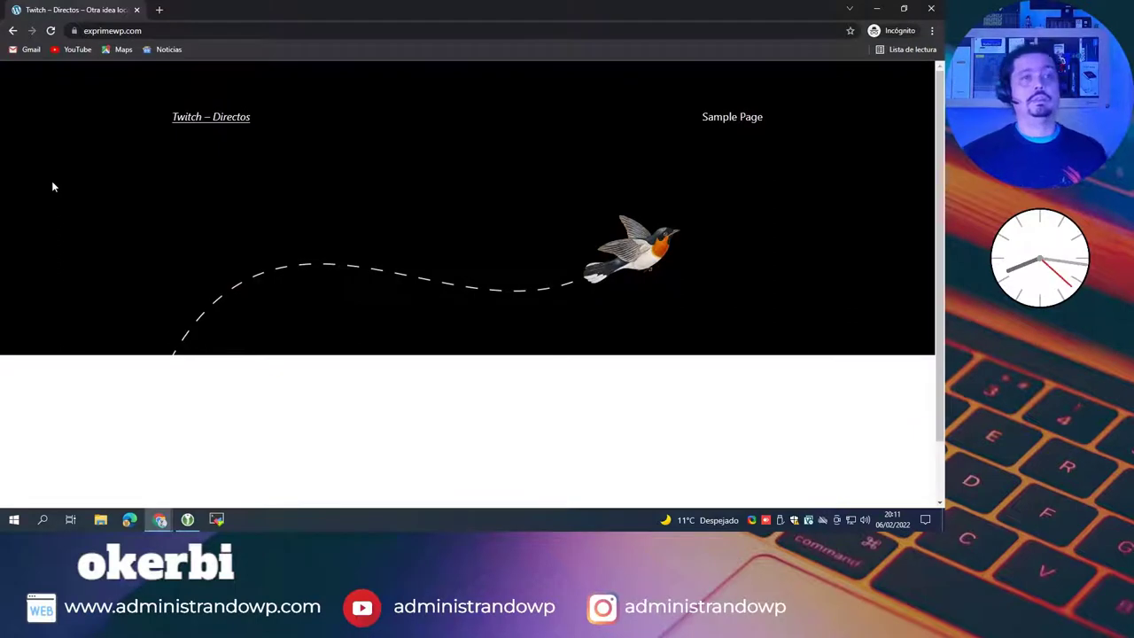
pyautogui.click(75, 31)
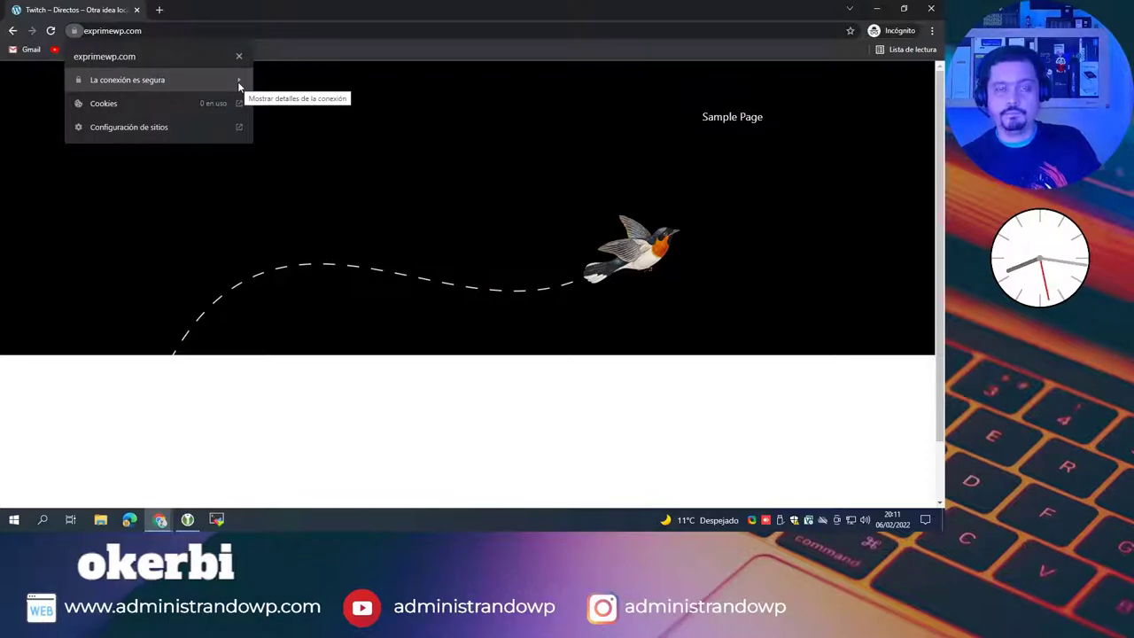
pyautogui.click(440, 139)
# Step: Append wp-admin to the address to reach the WordPress login page, then minimize the window
pyautogui.click(252, 37)
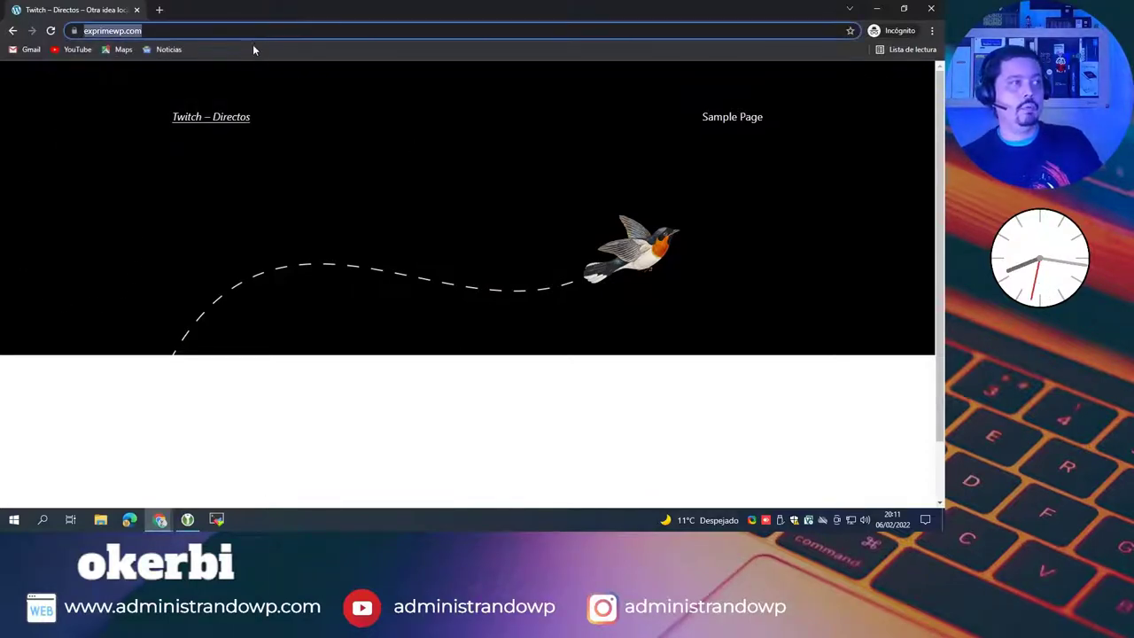
pyautogui.press('End')
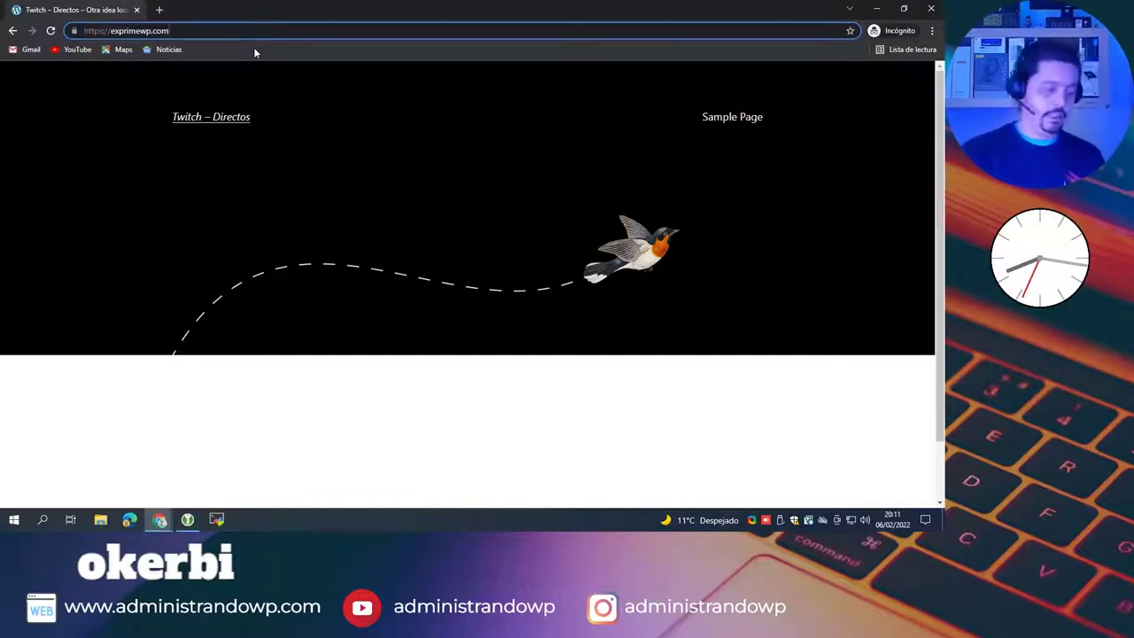
pyautogui.write('w')
pyautogui.write('p-admin')
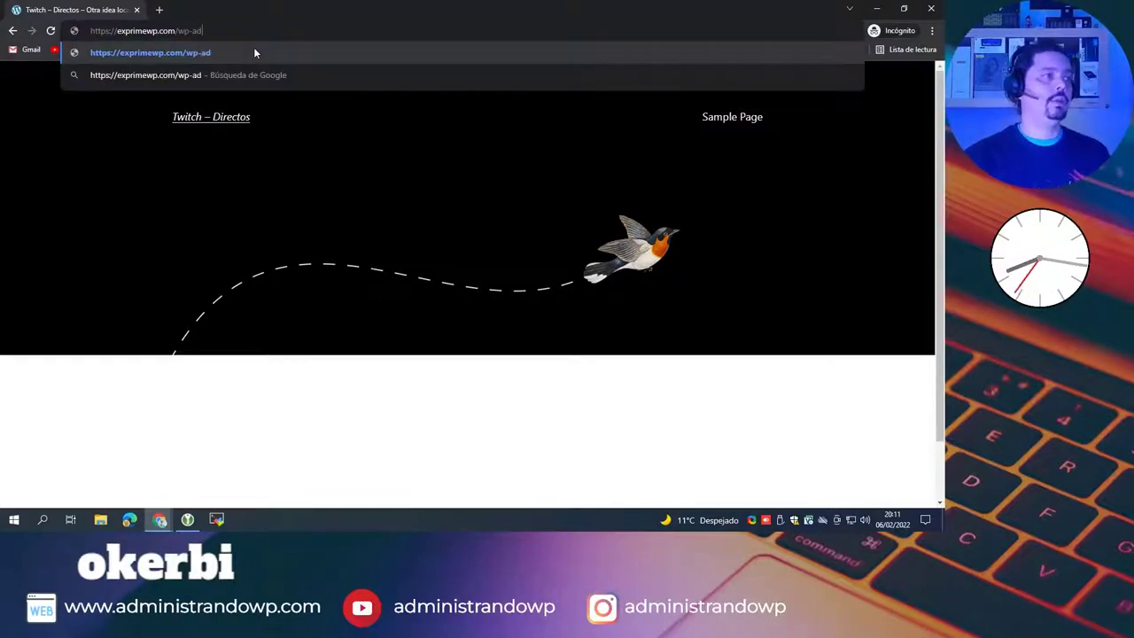
pyautogui.press('Return')
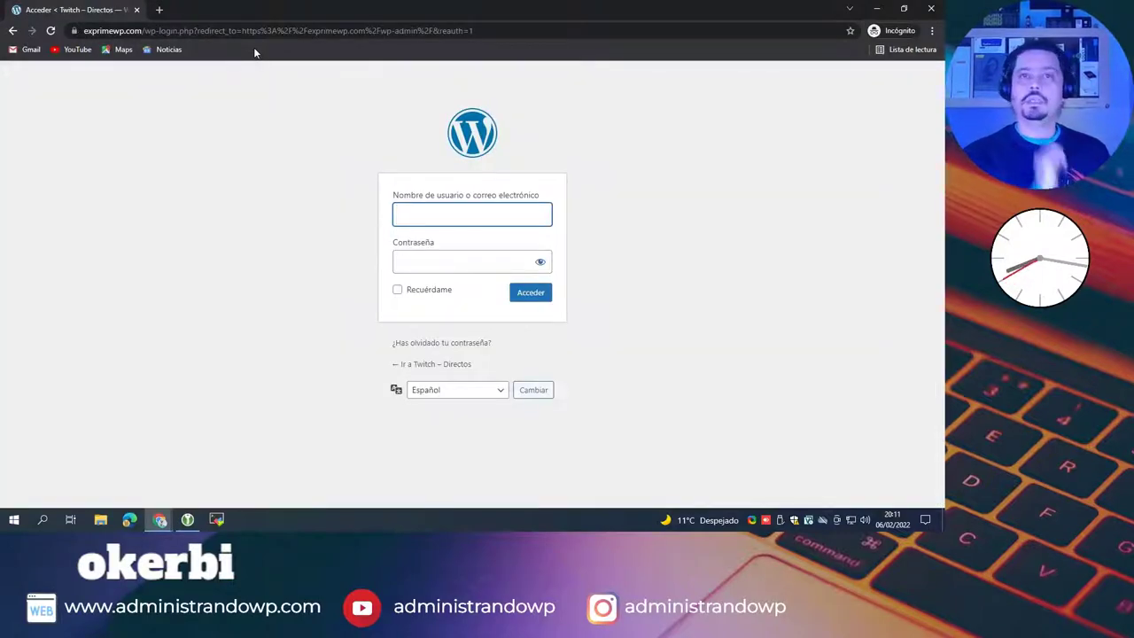
pyautogui.click(876, 9)
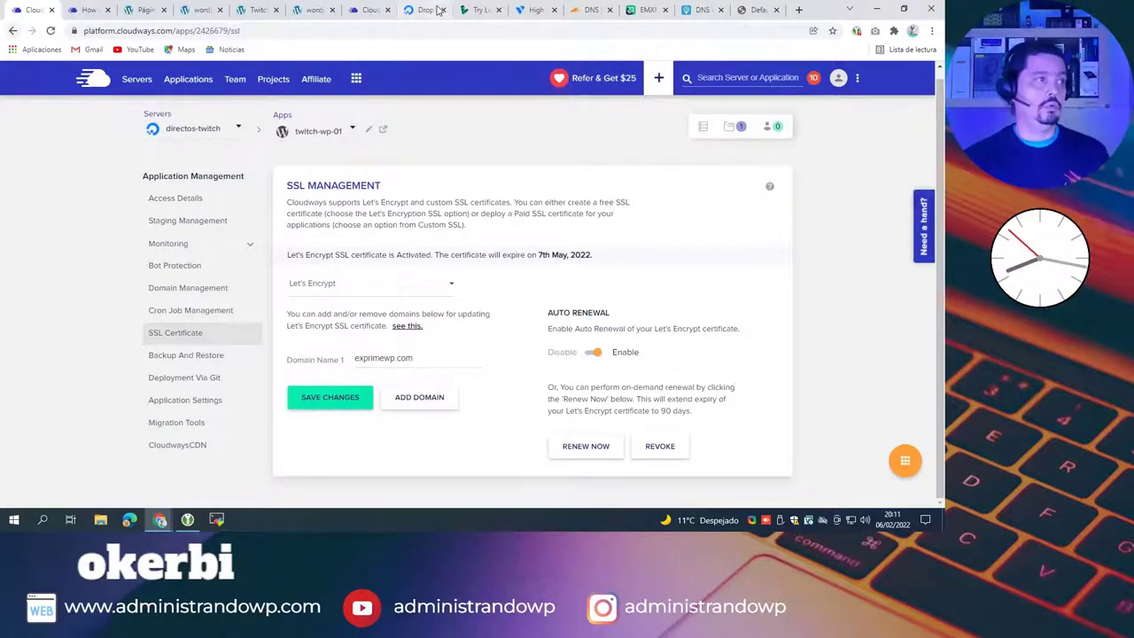
# Step: Strip cgi-sys/defaultwebpage.cgi from the SORRY-page tab's address and reload the exprimewp.com home page
pyautogui.click(759, 12)
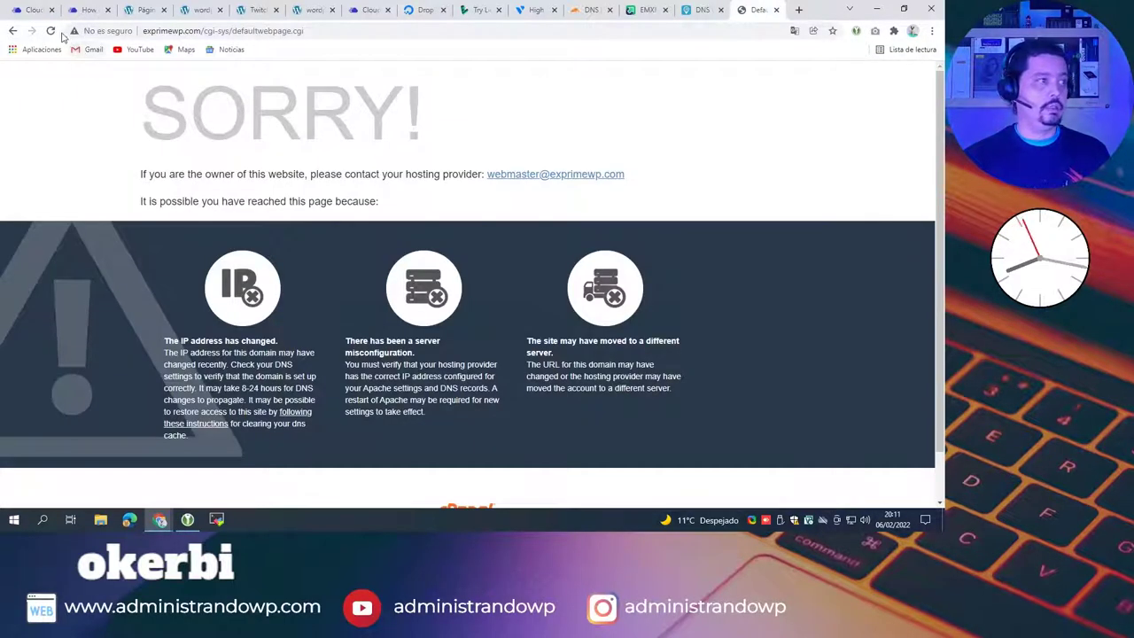
pyautogui.moveTo(206, 30); pyautogui.dragTo(732, 5)
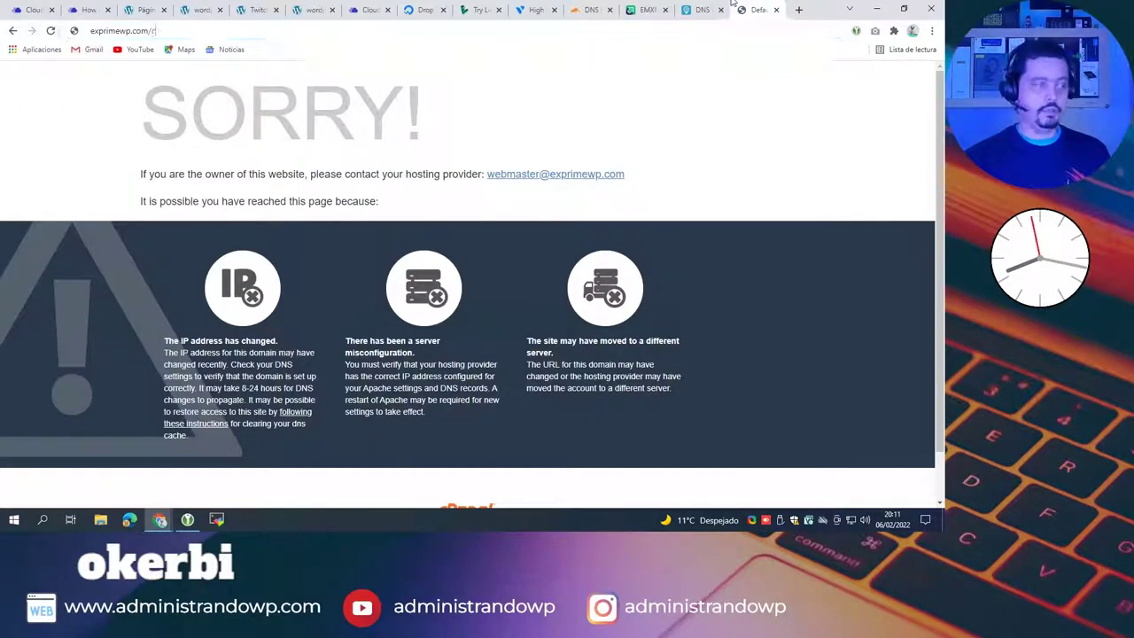
pyautogui.press('Return')
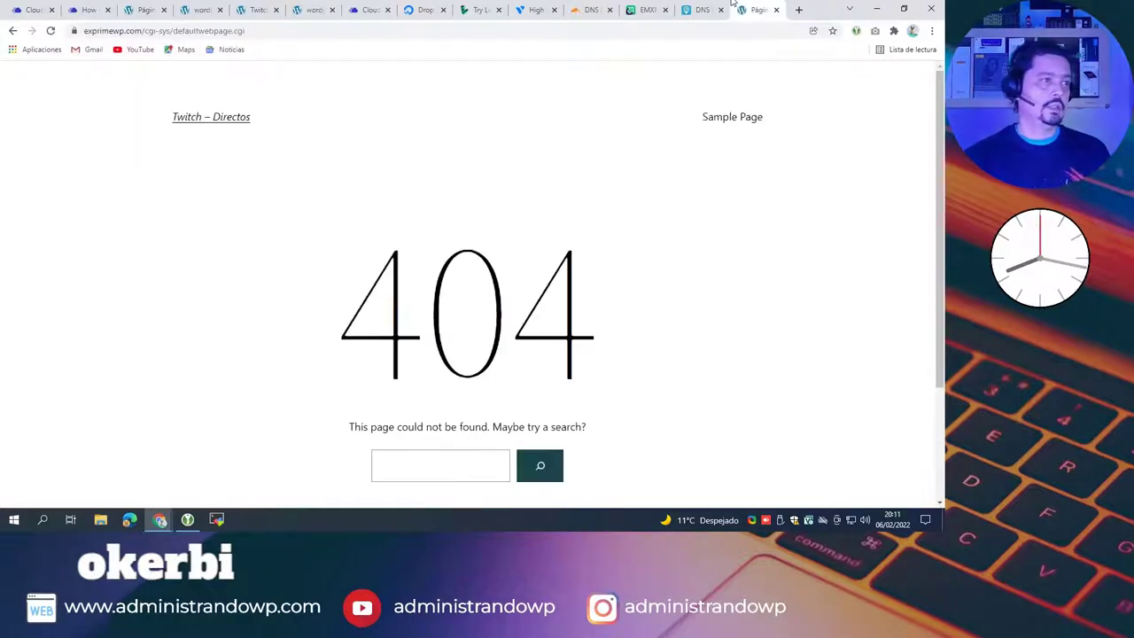
pyautogui.moveTo(174, 30); pyautogui.dragTo(272, 30)
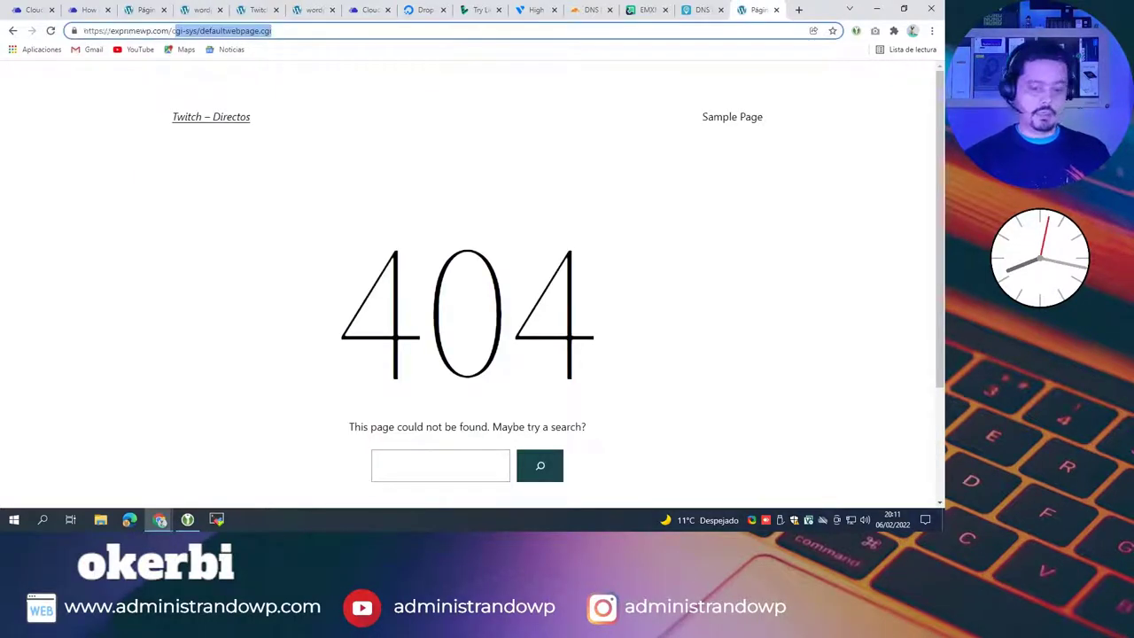
pyautogui.press('BackSpace')
pyautogui.press('BackSpace')
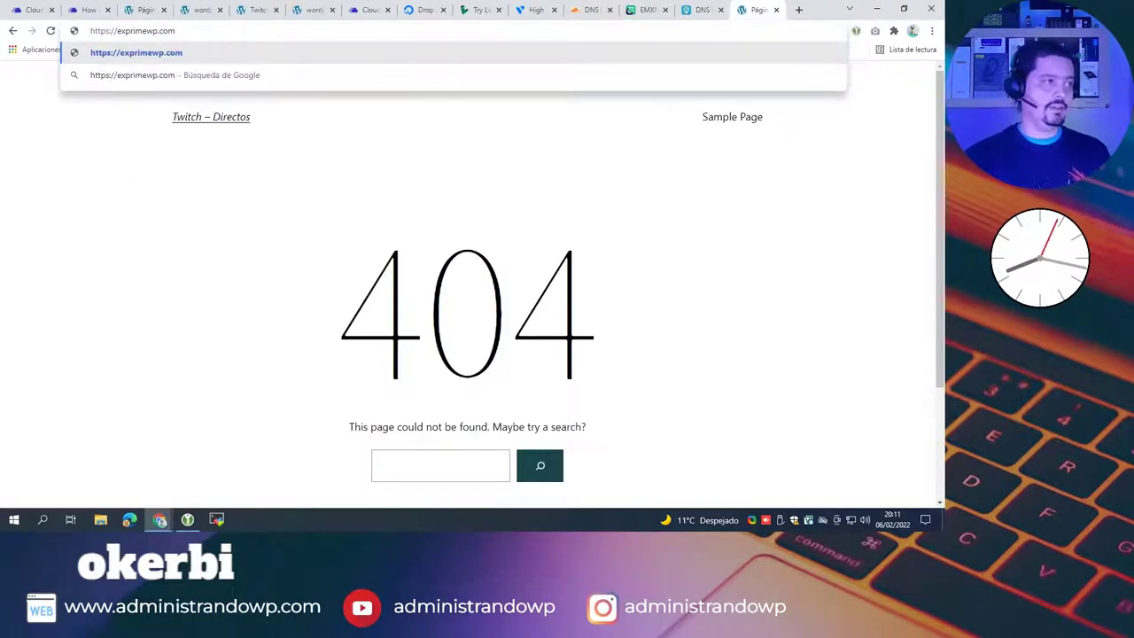
pyautogui.press('Return')
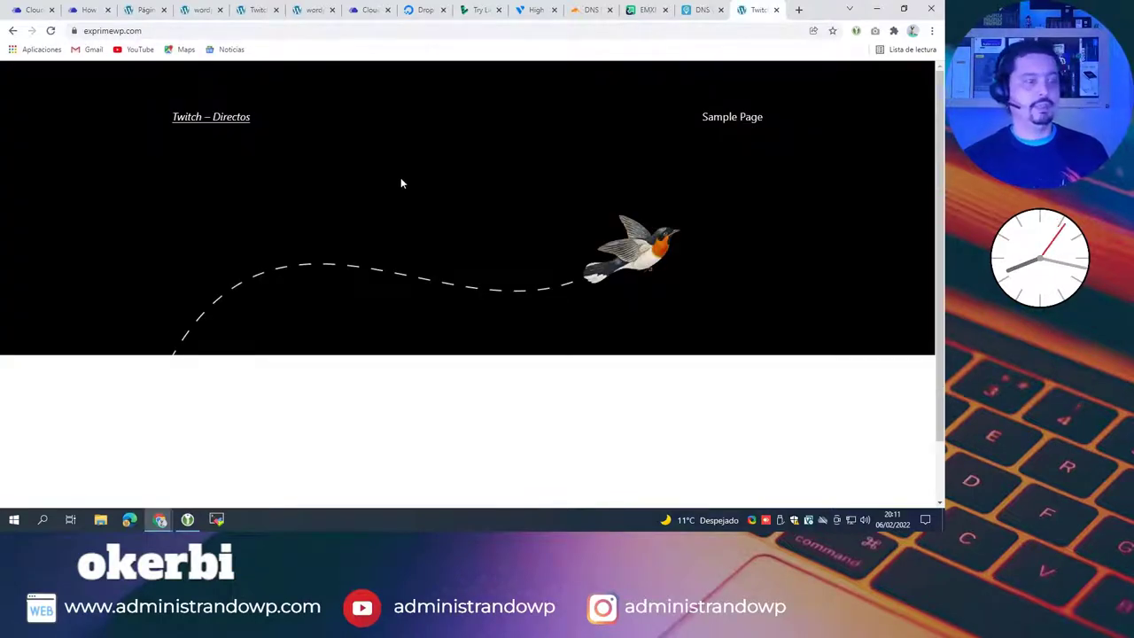
pyautogui.press('F5')
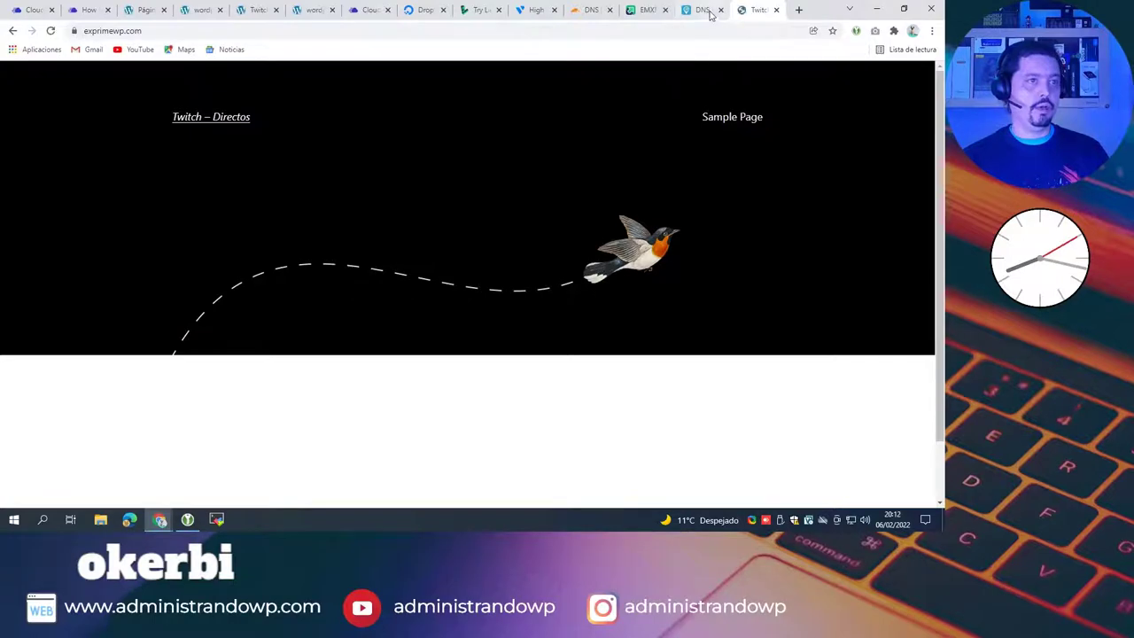
pyautogui.click(700, 9)
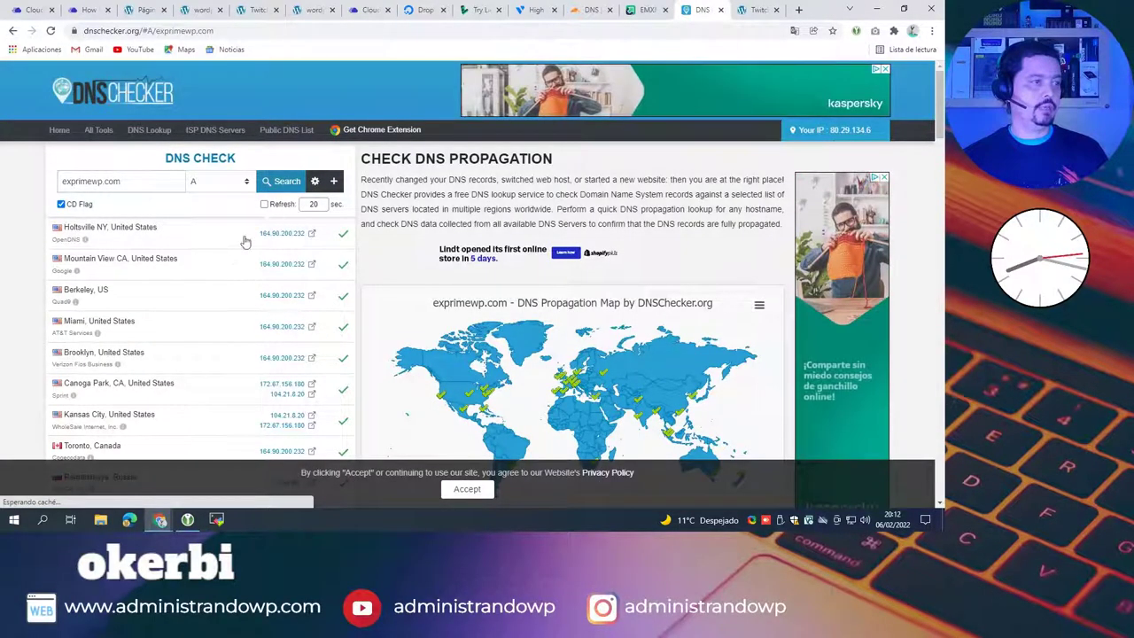
# Step: Review DNS Checker's A-record results showing 164.90.200.232 across resolvers, then return to Cloudways
pyautogui.scroll(-5, 213, 286)
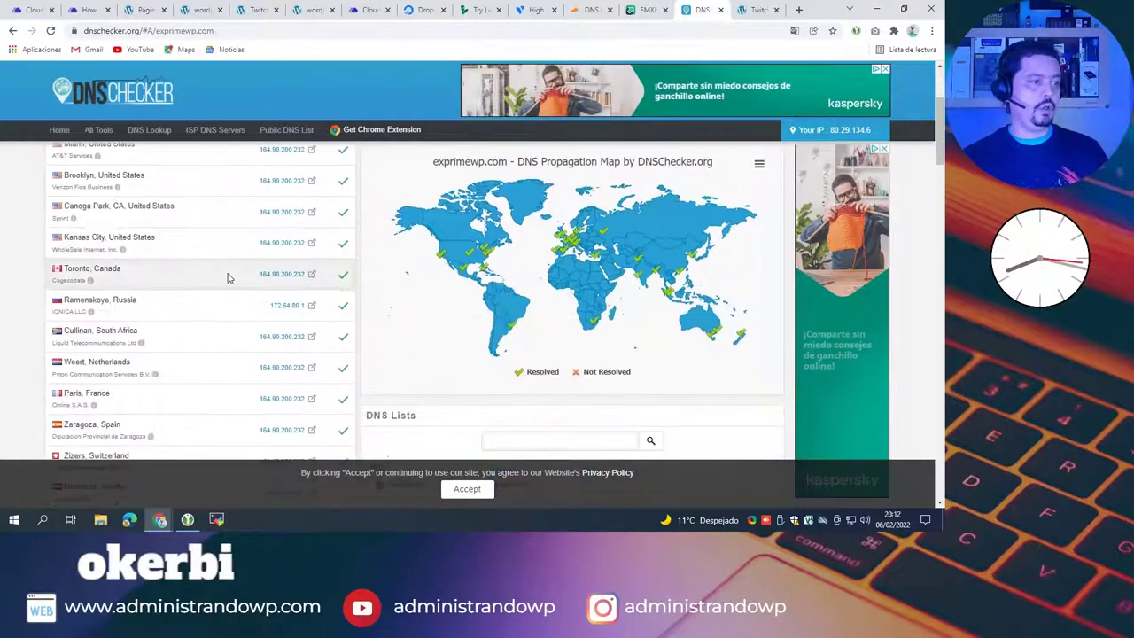
pyautogui.scroll(-3, 227, 280)
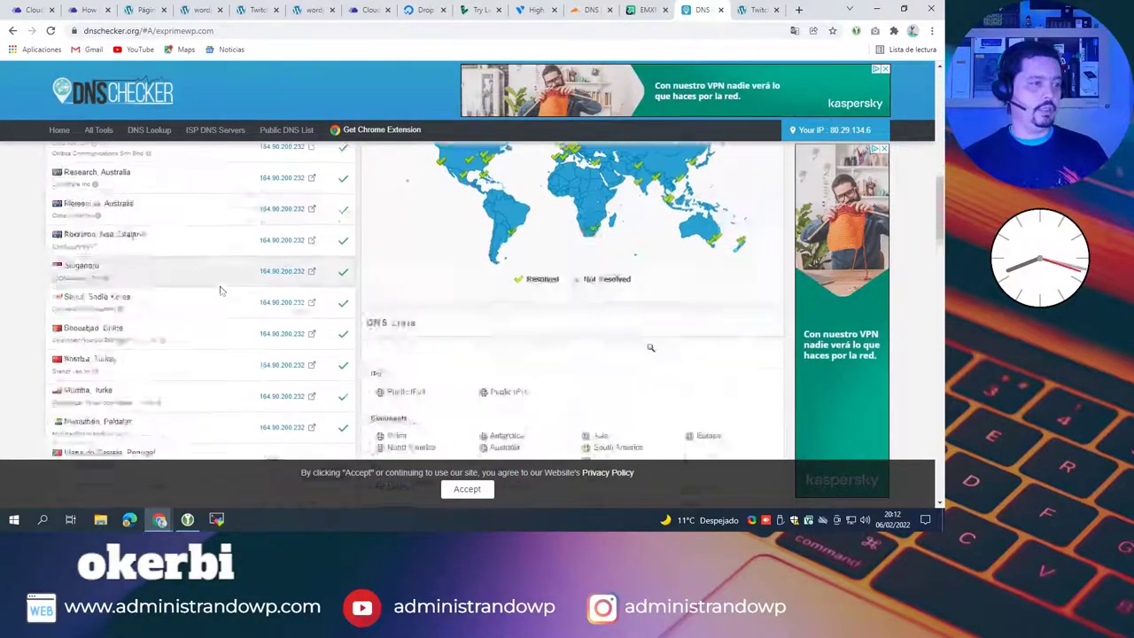
pyautogui.scroll(8, 221, 291)
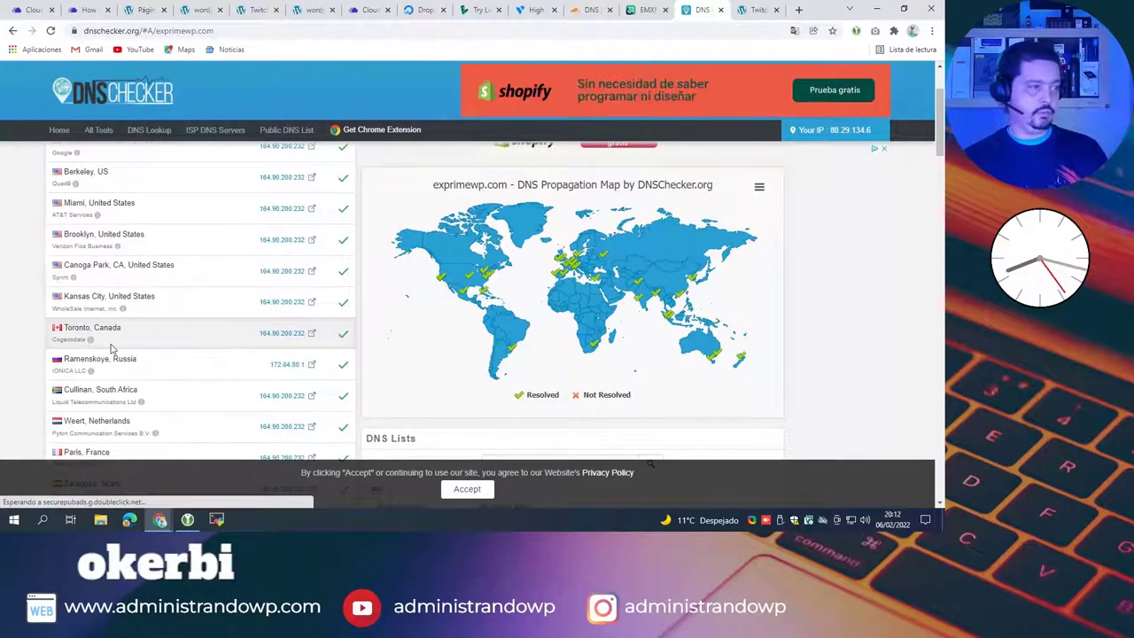
pyautogui.scroll(-2, 156, 372)
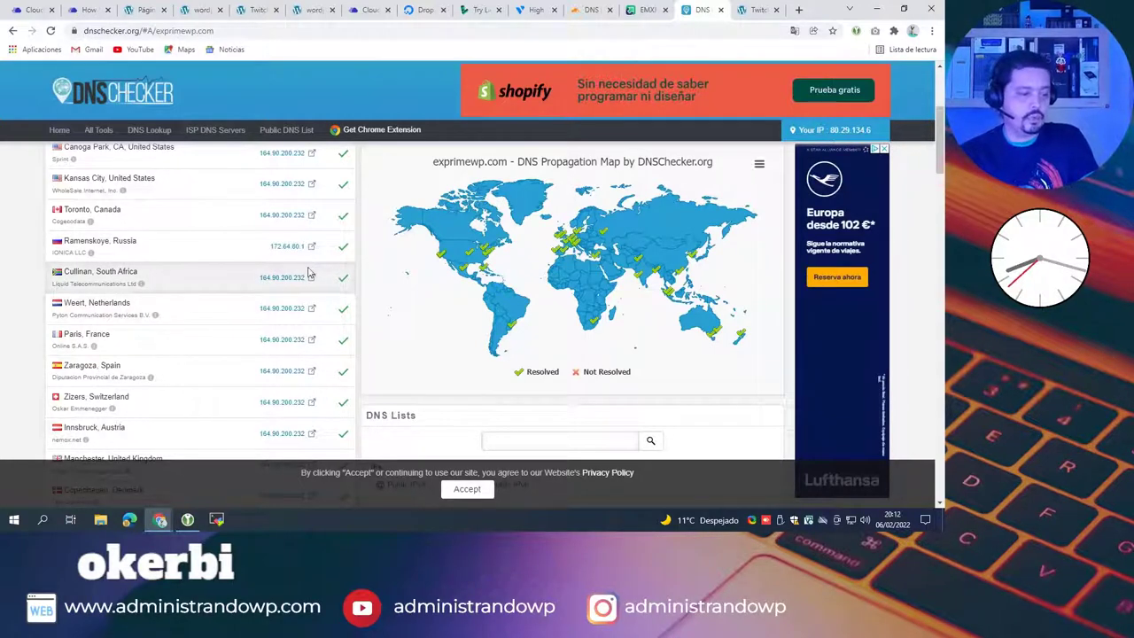
pyautogui.scroll(3, 297, 286)
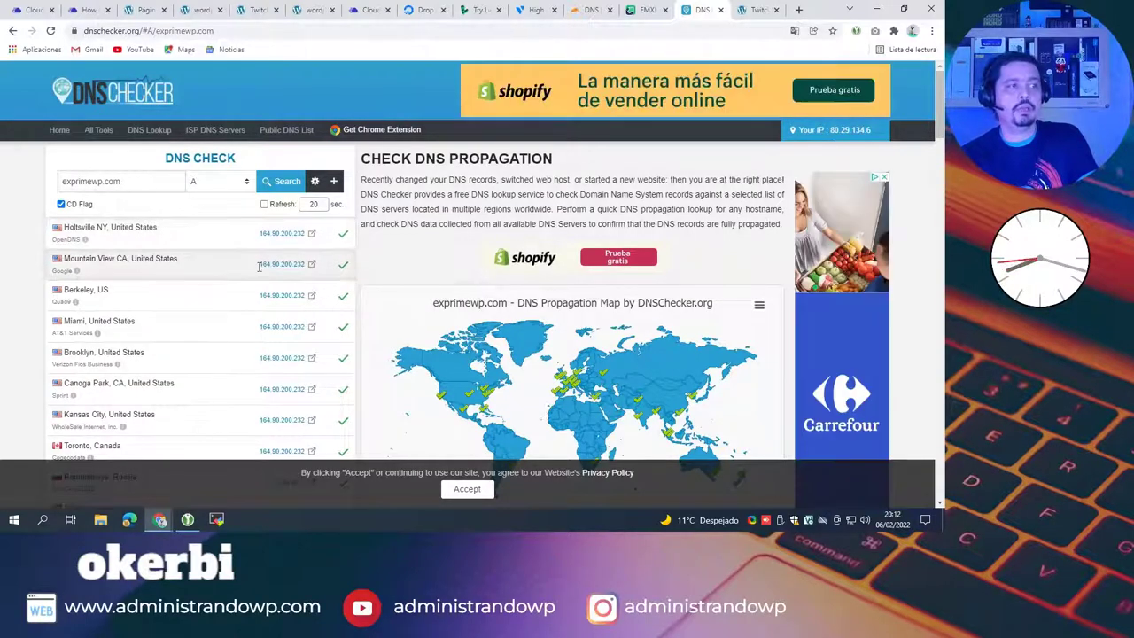
pyautogui.tripleClick(97, 180)
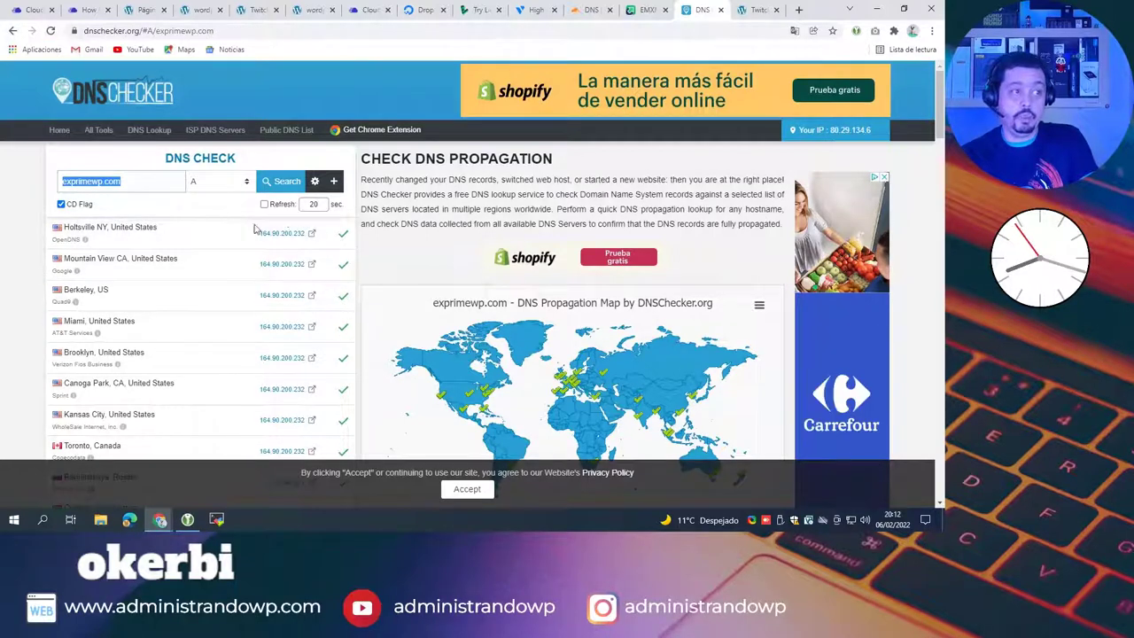
pyautogui.click(42, 12)
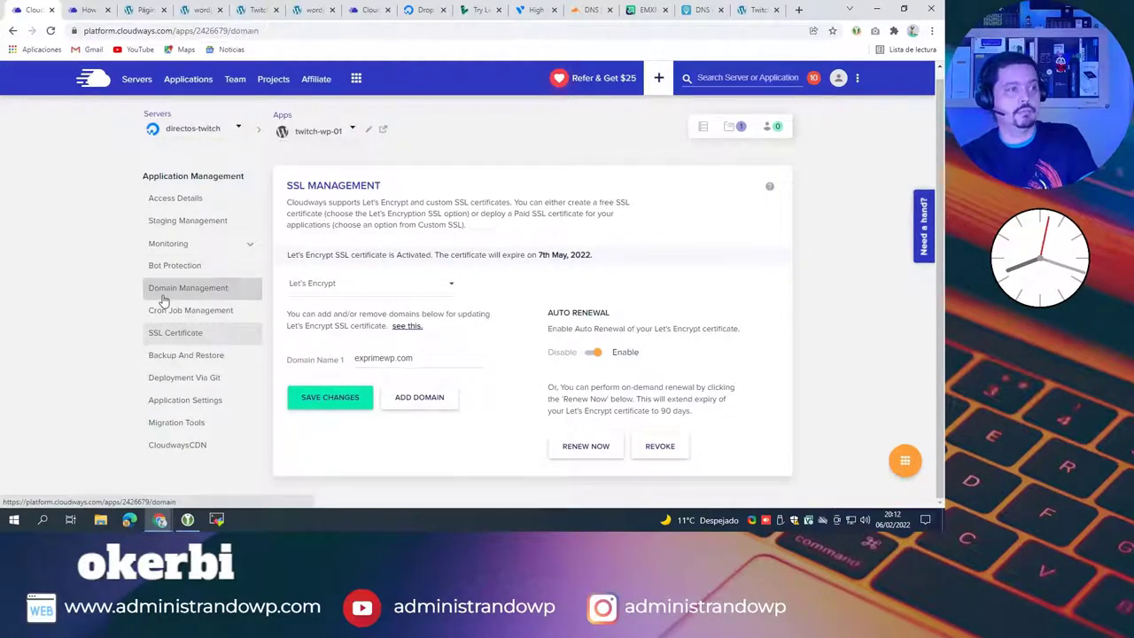
# Step: Open the app's Domain Management, then reload the WordPress site on its cloudwaysapps temporary address
pyautogui.click(163, 297)
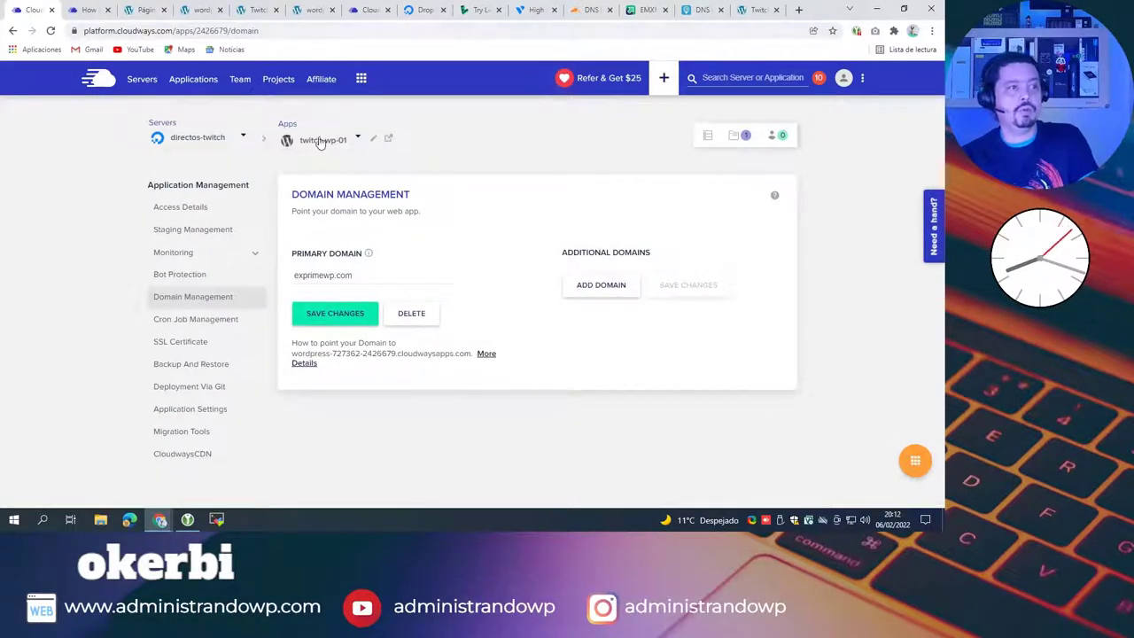
pyautogui.click(88, 10)
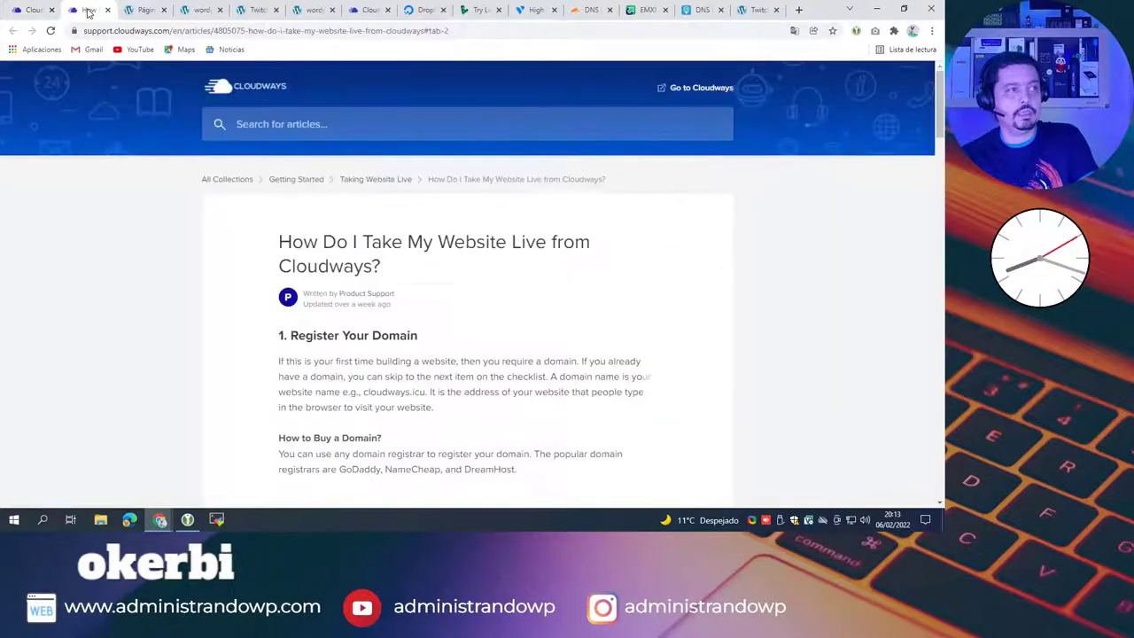
pyautogui.click(189, 13)
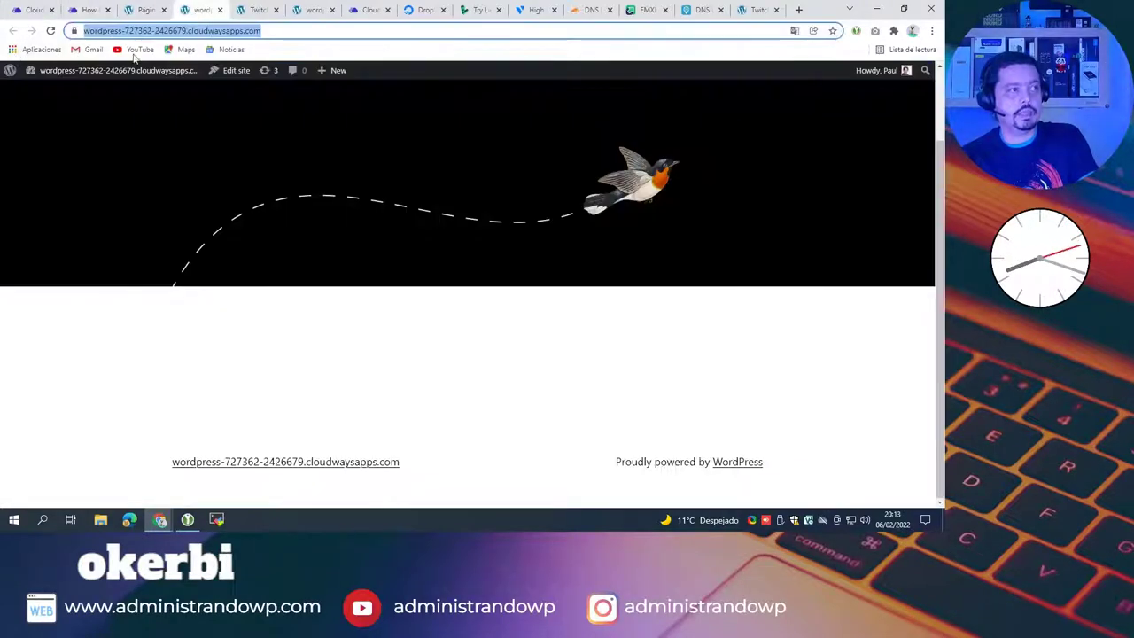
pyautogui.press('Return')
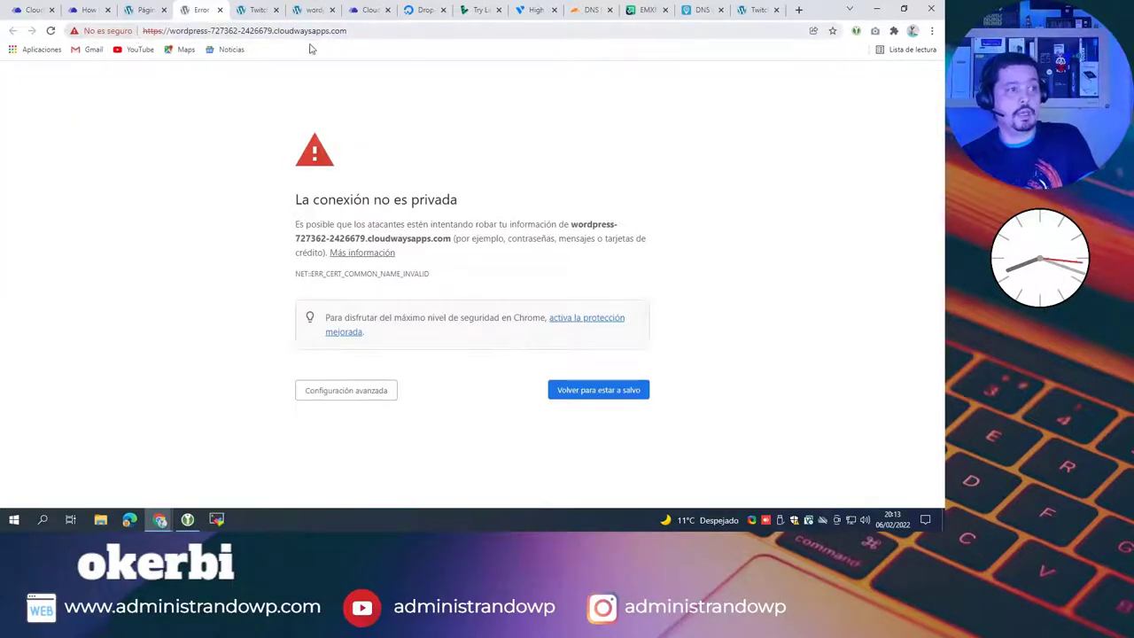
# Step: Replace the address with exprimewp.com/ and strip the leftover cgi-sys path to load the home page
pyautogui.click(354, 33)
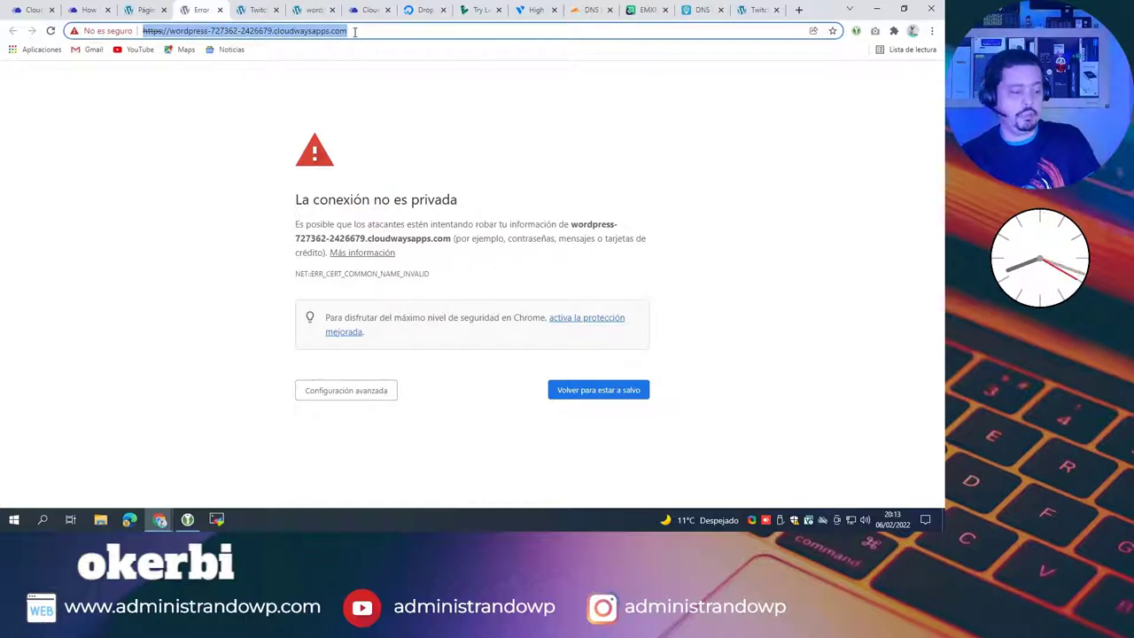
pyautogui.write('es')
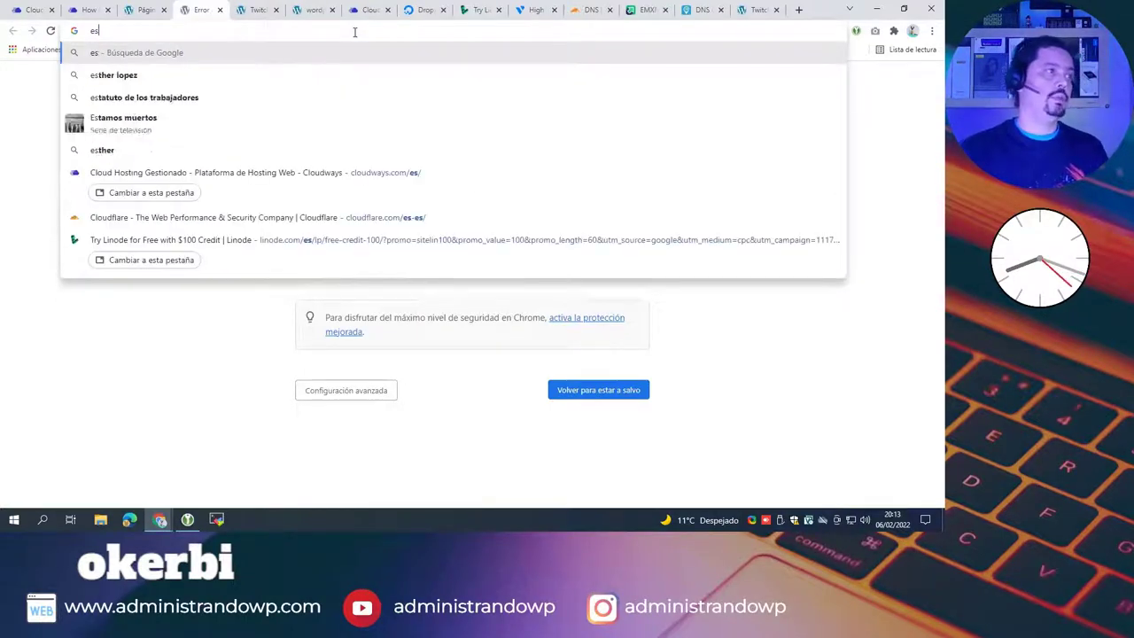
pyautogui.press('BackSpace')
pyautogui.write('xprime')
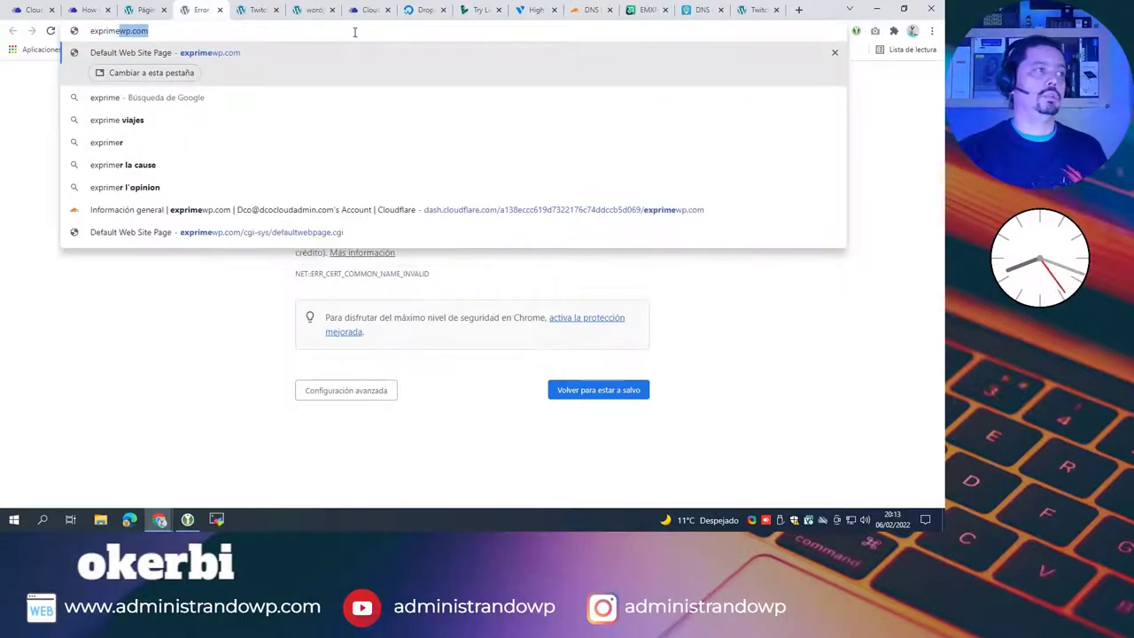
pyautogui.write('wp.com/')
pyautogui.press('Return')
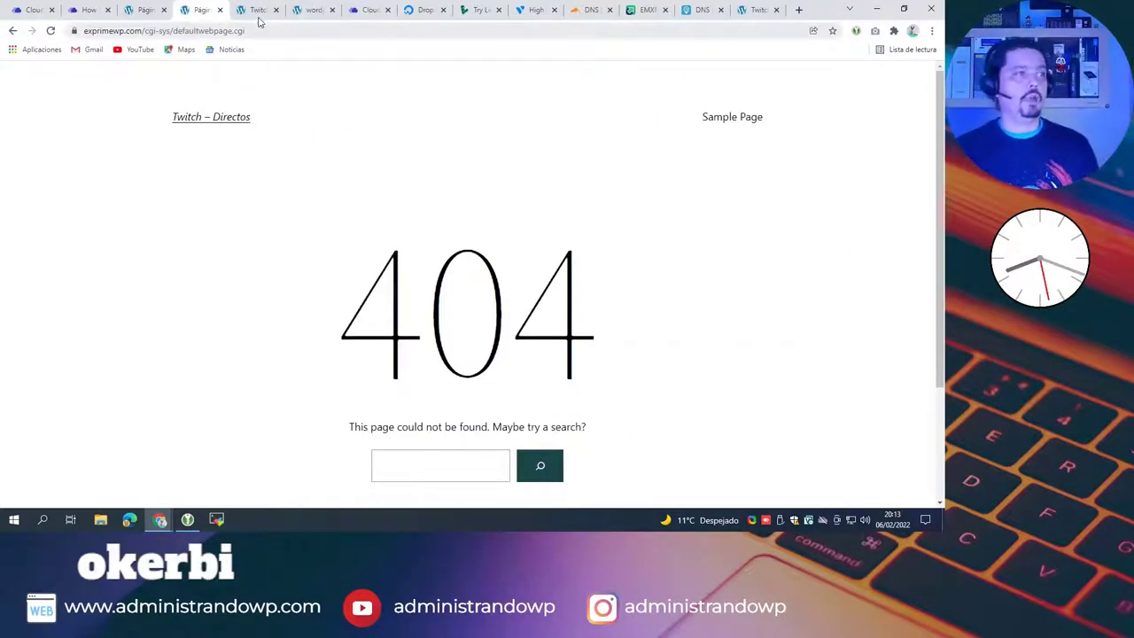
pyautogui.moveTo(174, 30); pyautogui.dragTo(271, 30)
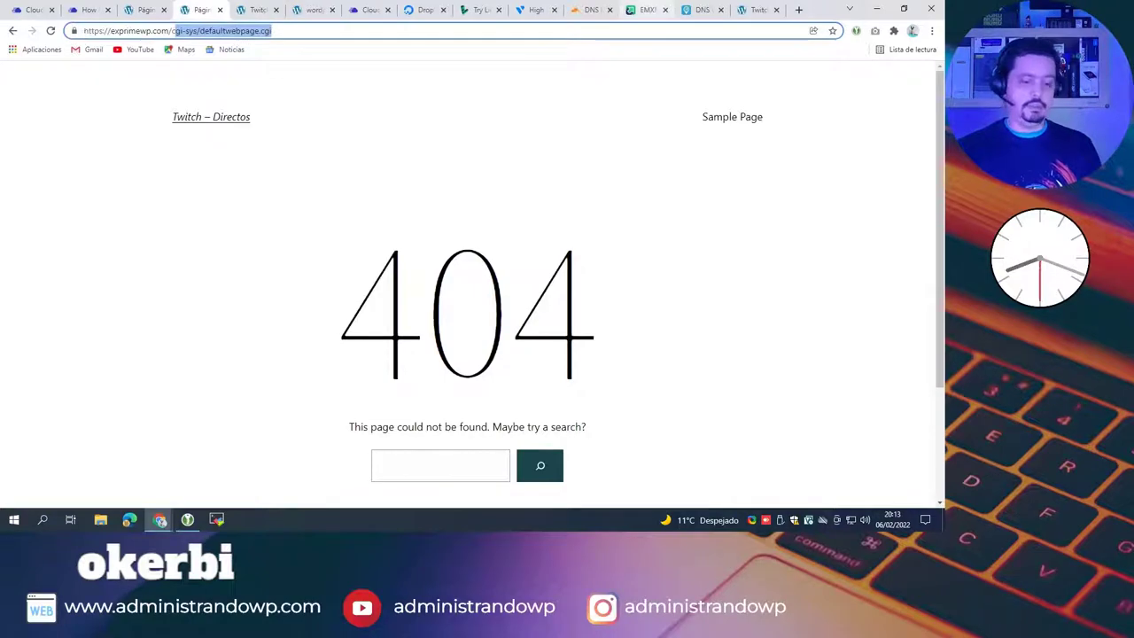
pyautogui.press('BackSpace')
pyautogui.press('Return')
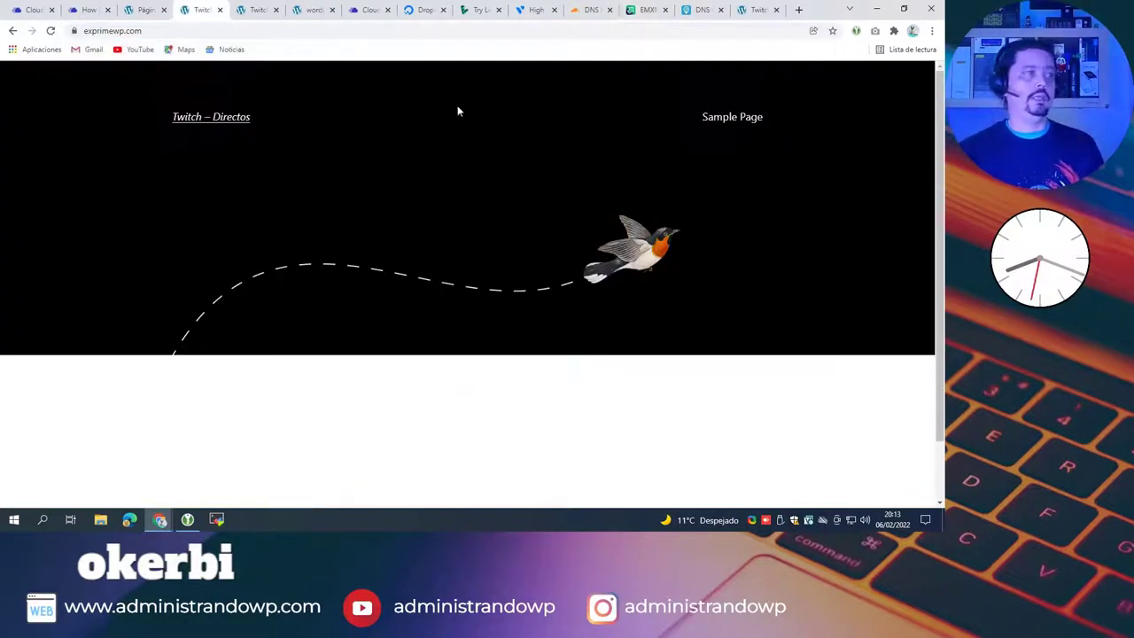
# Step: Check the live exprimewp.com tab and the WordPress pages admin, dismissing the expired-session login prompt
pyautogui.click(756, 13)
pyautogui.click(703, 13)
pyautogui.click(756, 12)
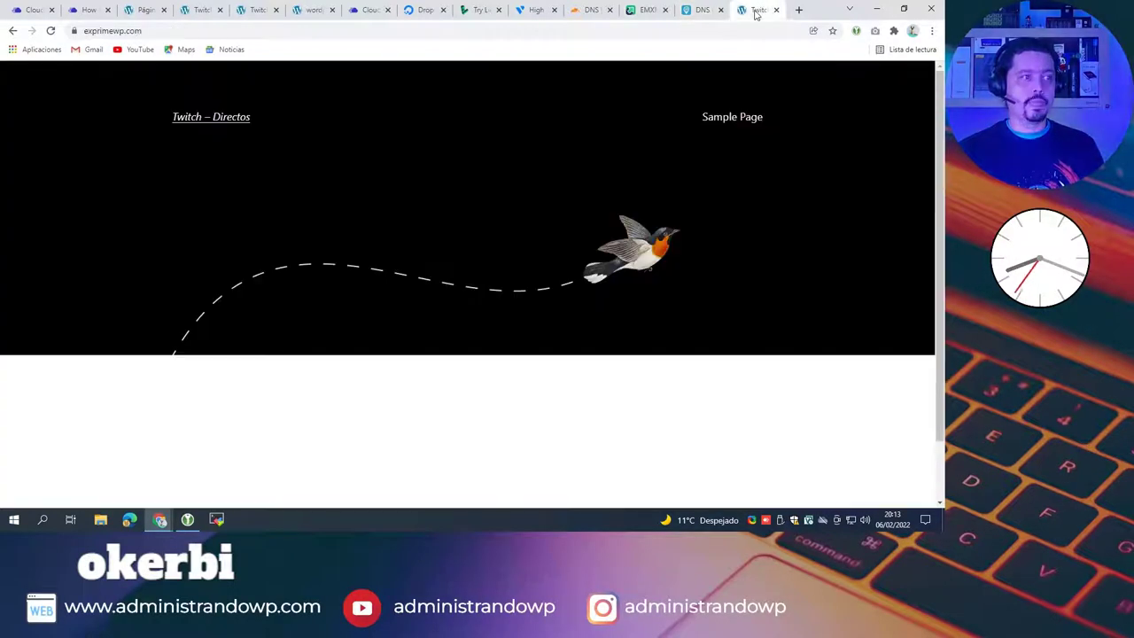
pyautogui.click(88, 10)
pyautogui.click(140, 11)
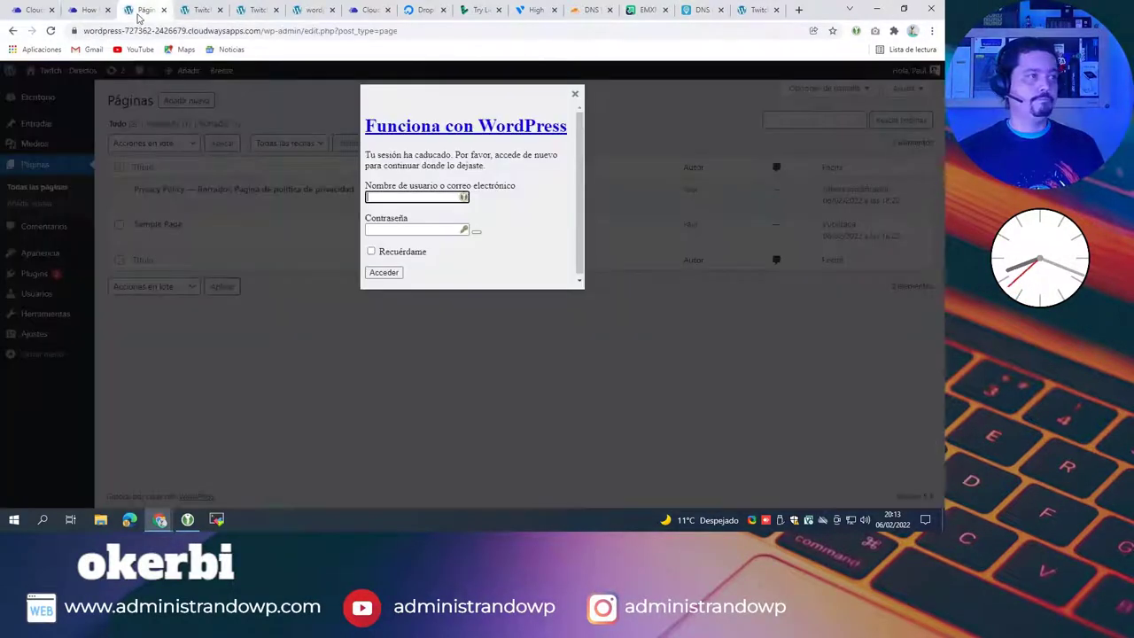
pyautogui.click(574, 94)
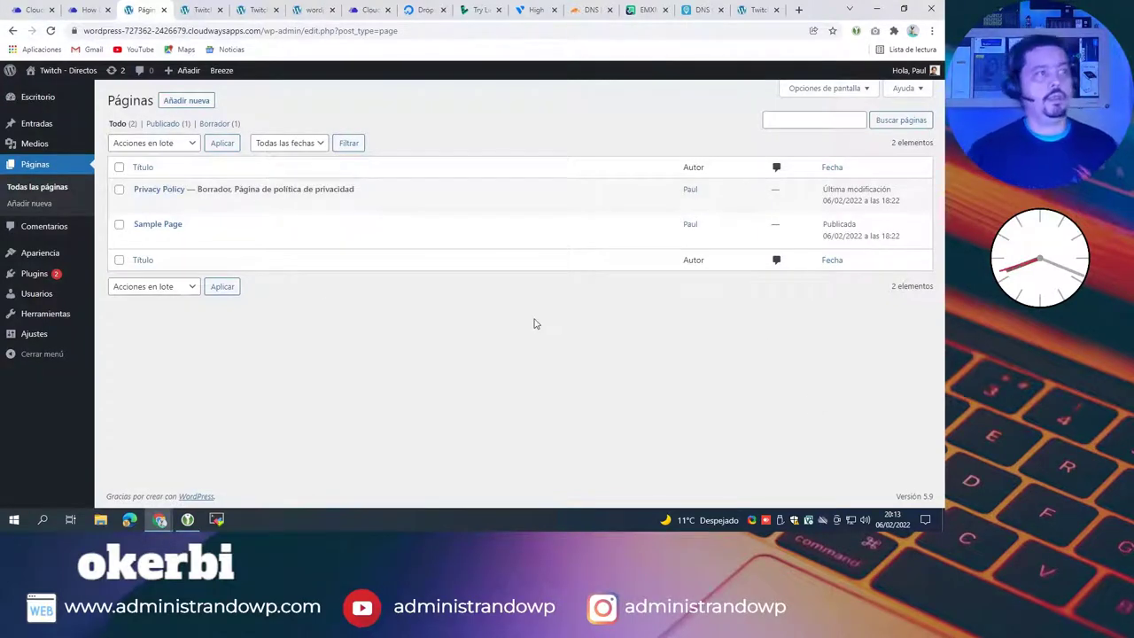
# Step: Close the four redundant WordPress and exprimewp.com tabs and go to the live site
pyautogui.click(163, 11)
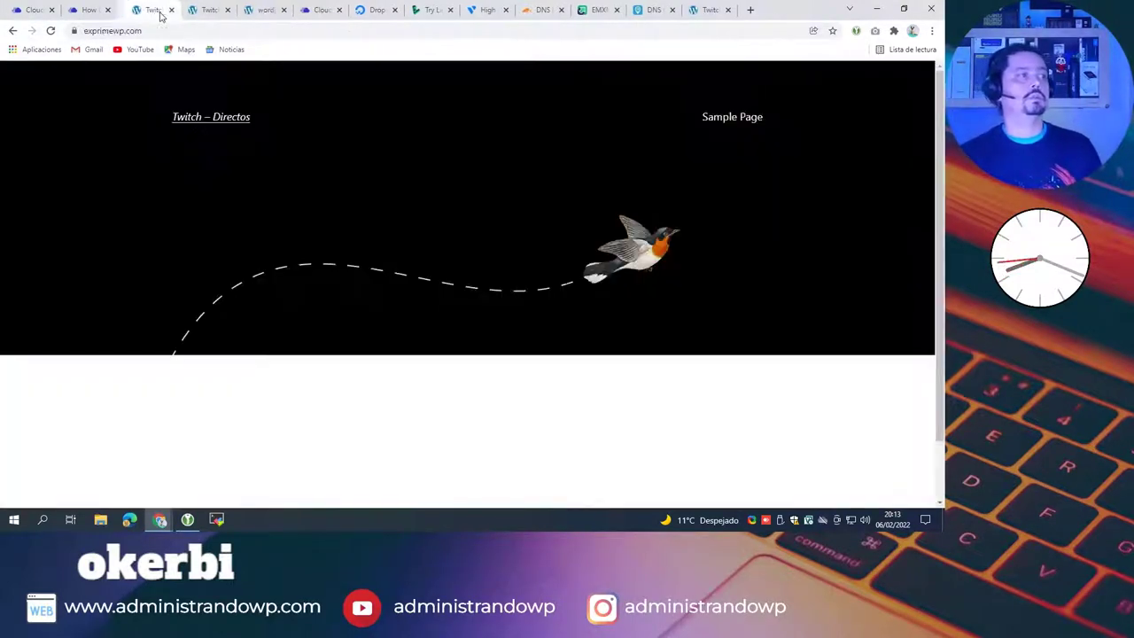
pyautogui.click(163, 10)
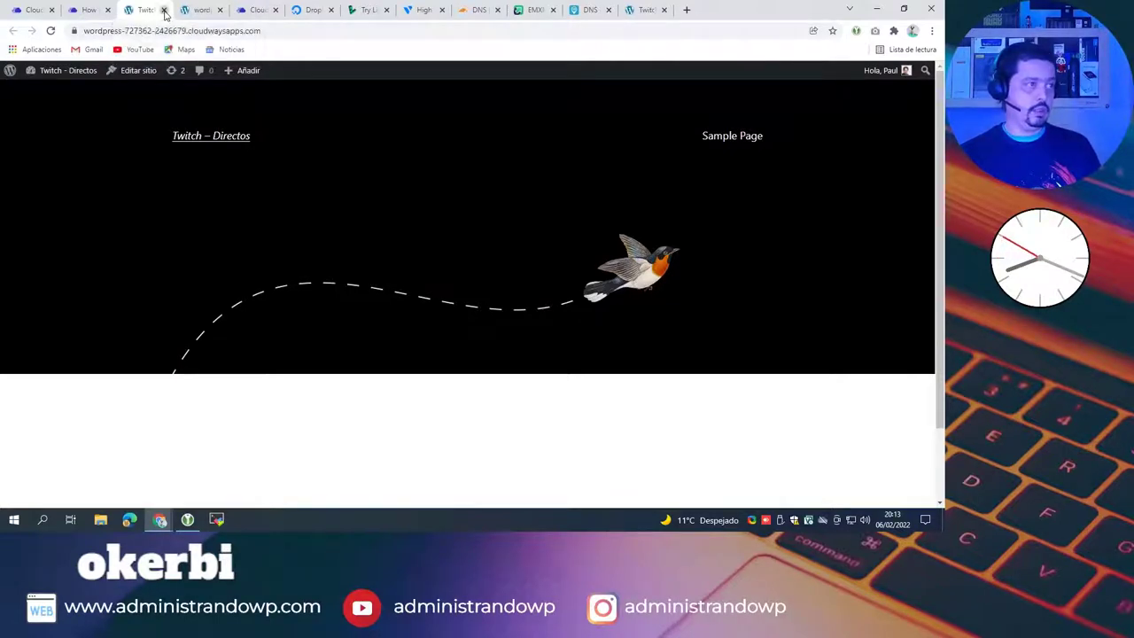
pyautogui.click(163, 10)
pyautogui.click(163, 11)
pyautogui.click(190, 10)
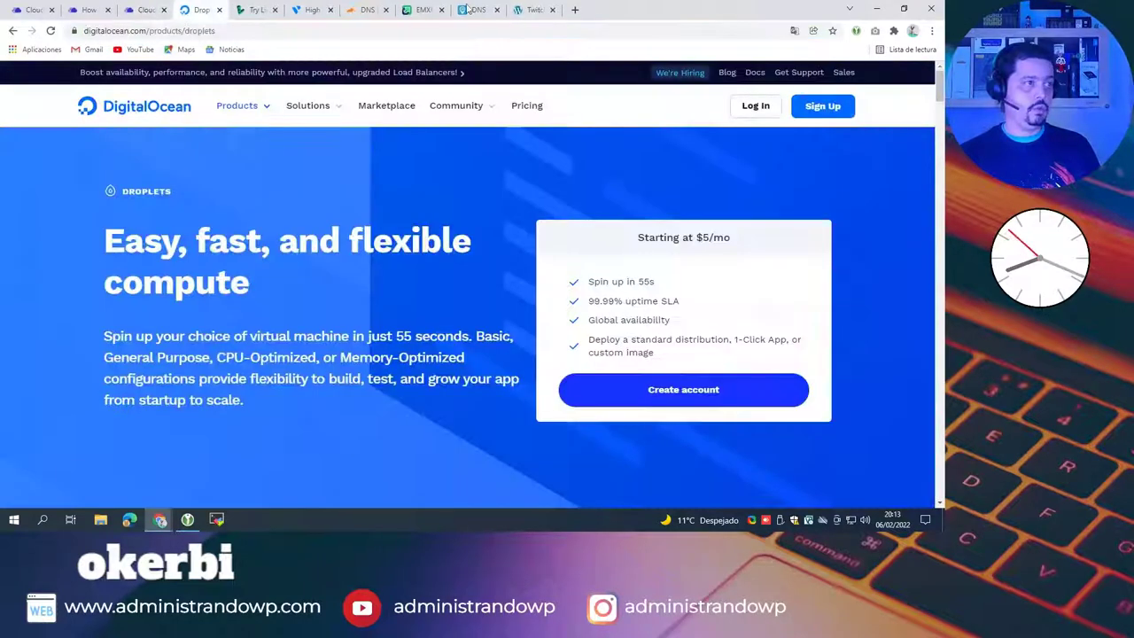
pyautogui.click(534, 9)
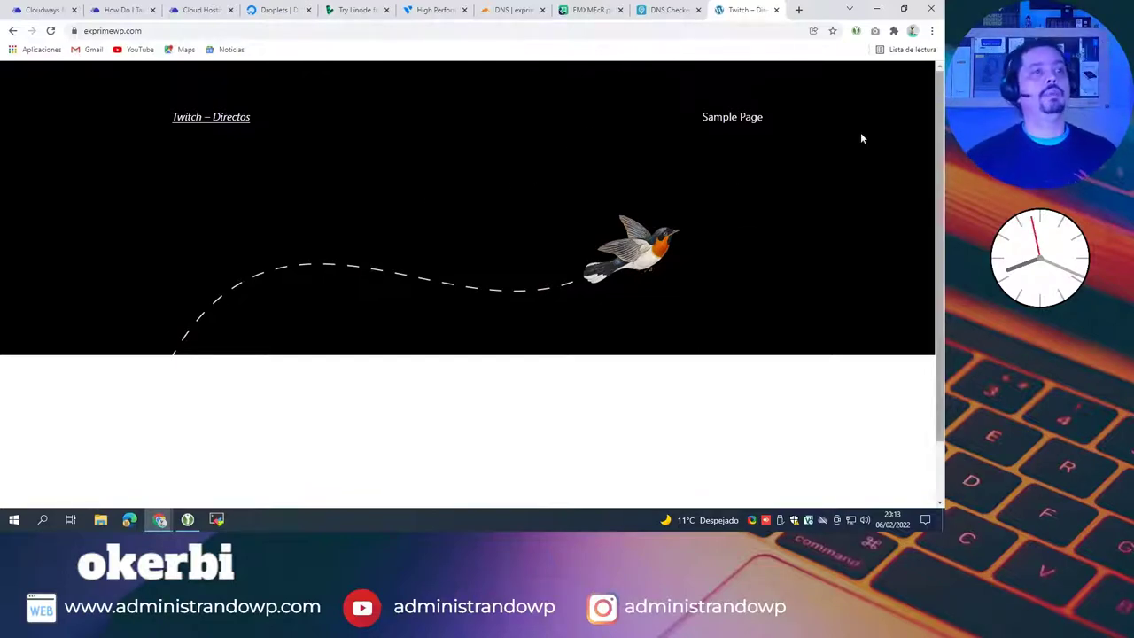
# Step: Scroll the live site, then glance at the DNS Checker results and the Namecheap nameserver screenshot
pyautogui.scroll(-2, 590, 252)
pyautogui.scroll(2, 598, 259)
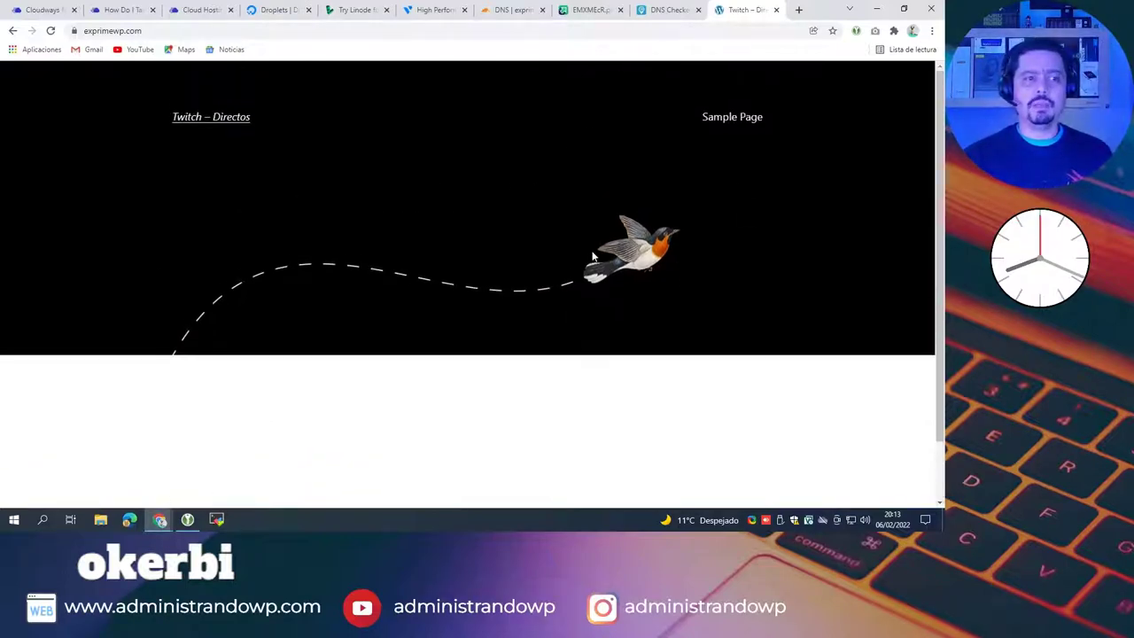
pyautogui.scroll(-2, 561, 253)
pyautogui.scroll(2, 555, 261)
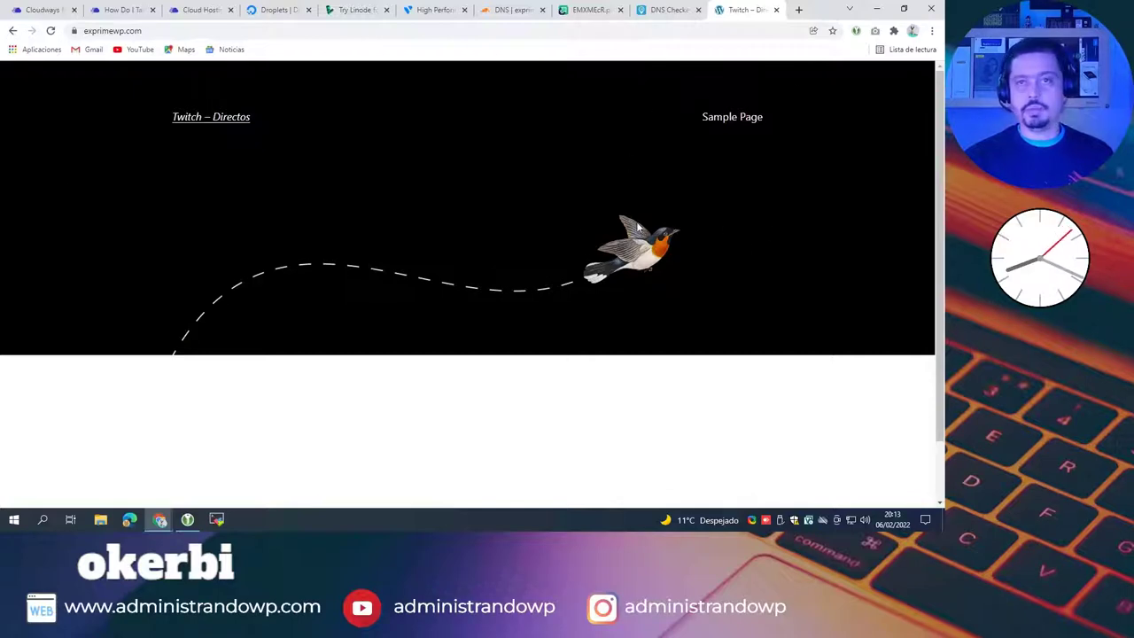
pyautogui.click(657, 11)
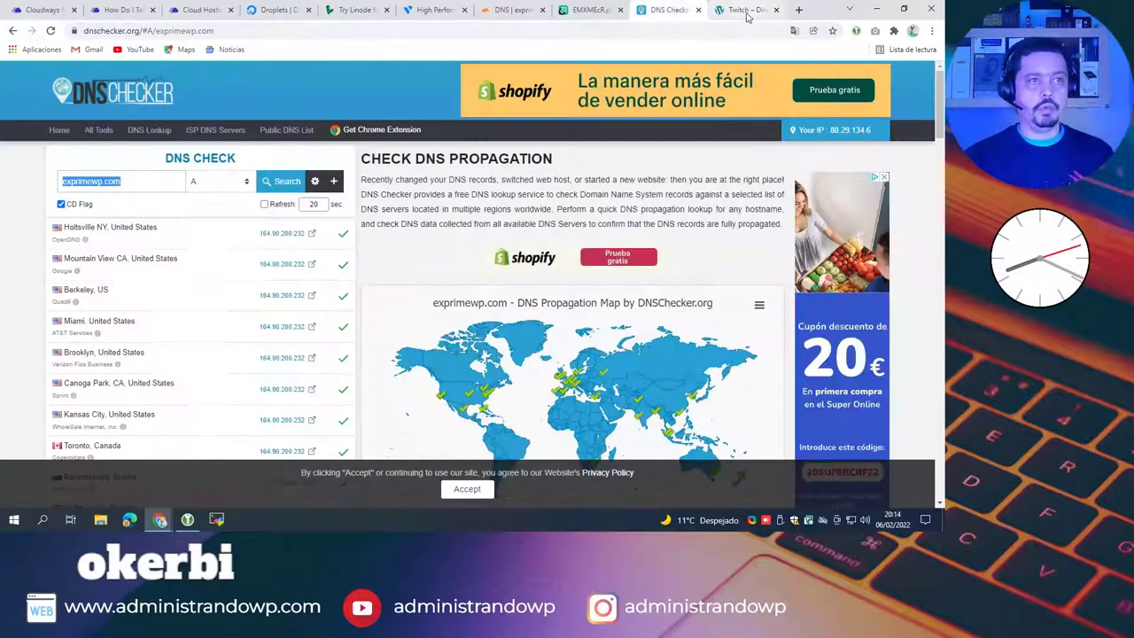
pyautogui.click(747, 12)
pyautogui.click(610, 11)
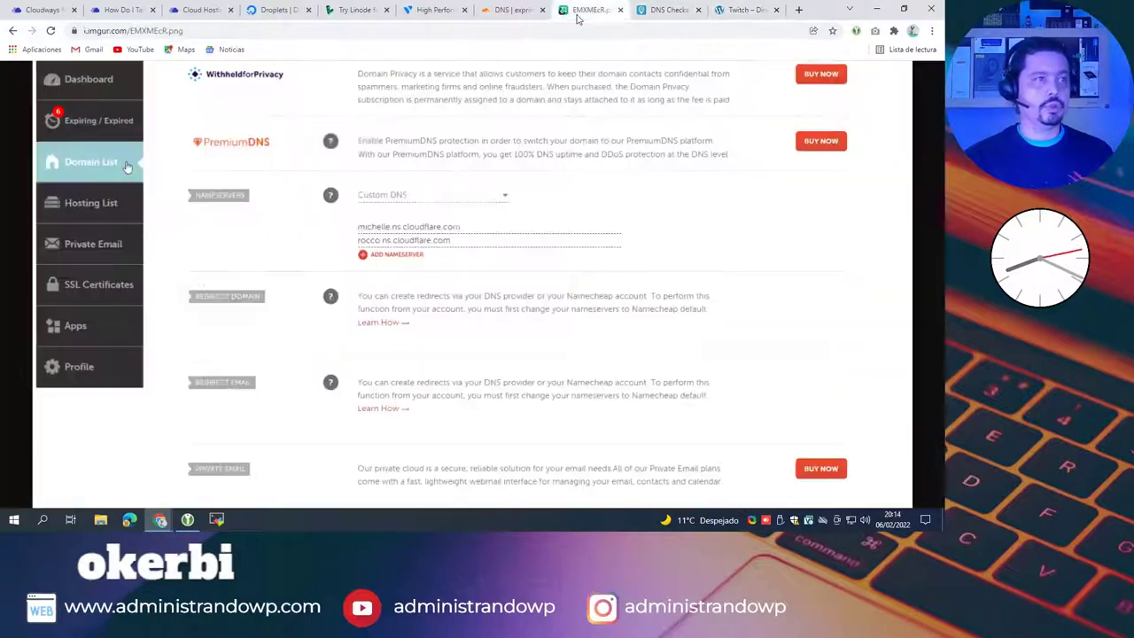
pyautogui.click(621, 10)
# Step: Review the Cloudflare DNS records, then return to Cloudways' Domain Management page
pyautogui.click(502, 13)
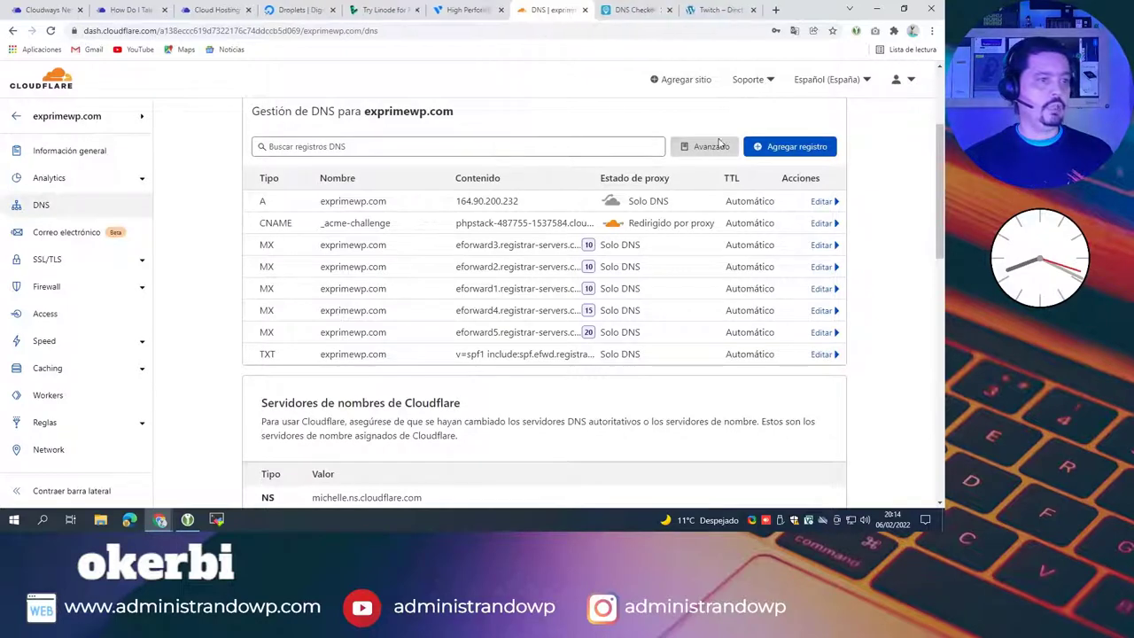
pyautogui.scroll(2, 597, 132)
pyautogui.click(478, 11)
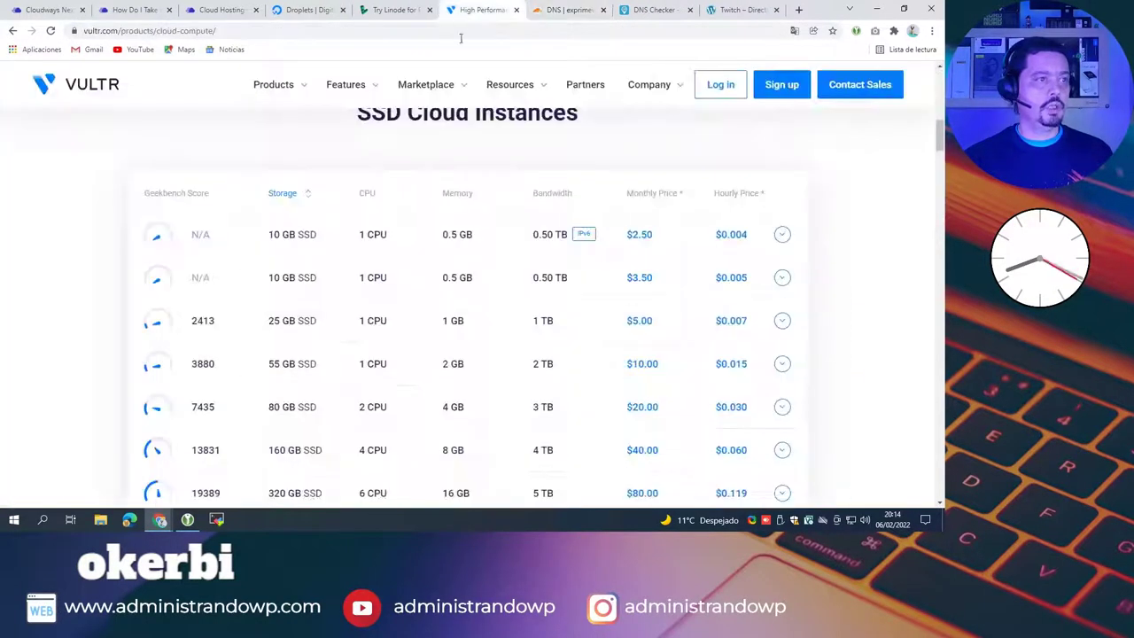
pyautogui.click(132, 9)
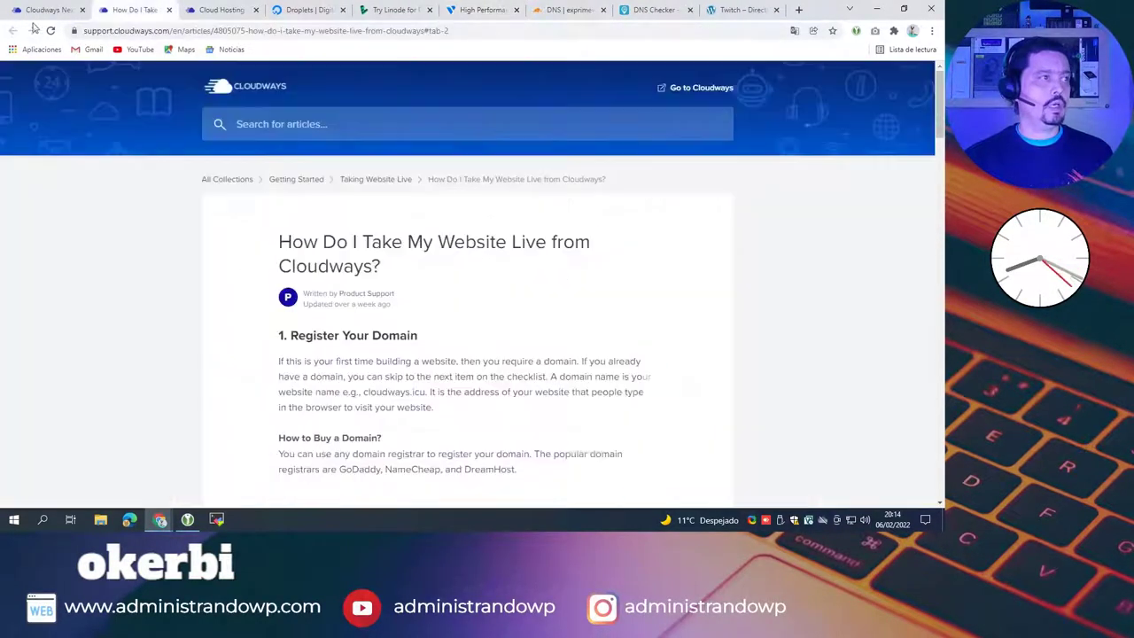
pyautogui.click(48, 10)
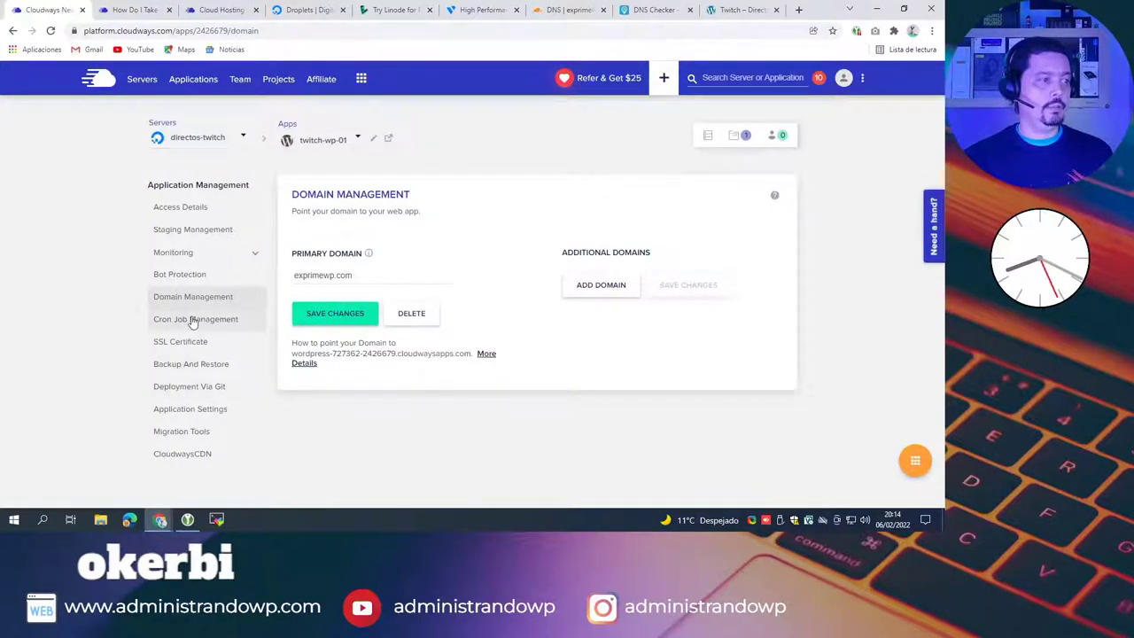
# Step: Review the Backup and Restore options, then check the DNS propagation results for exprimewp.com
pyautogui.click(191, 372)
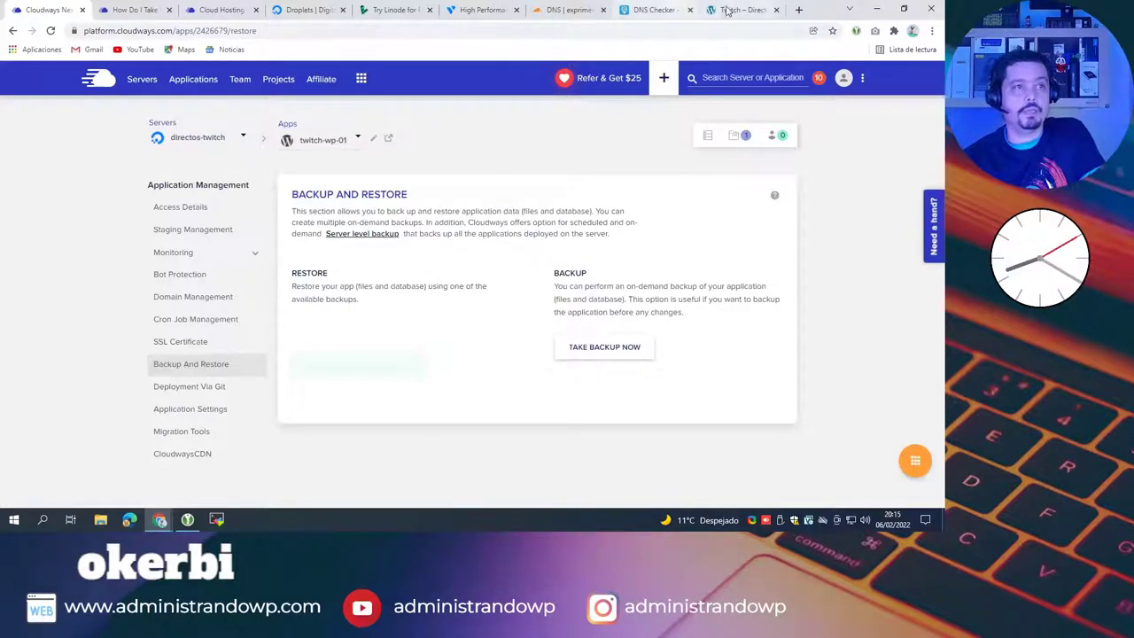
pyautogui.click(137, 10)
pyautogui.click(213, 10)
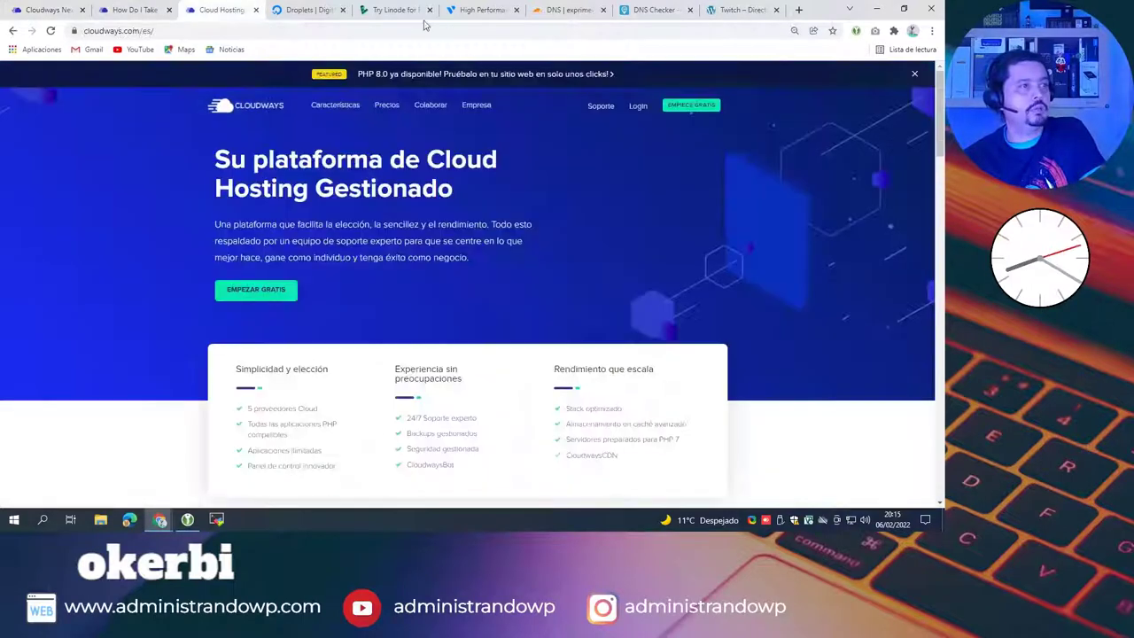
pyautogui.click(478, 9)
pyautogui.click(567, 10)
pyautogui.click(651, 10)
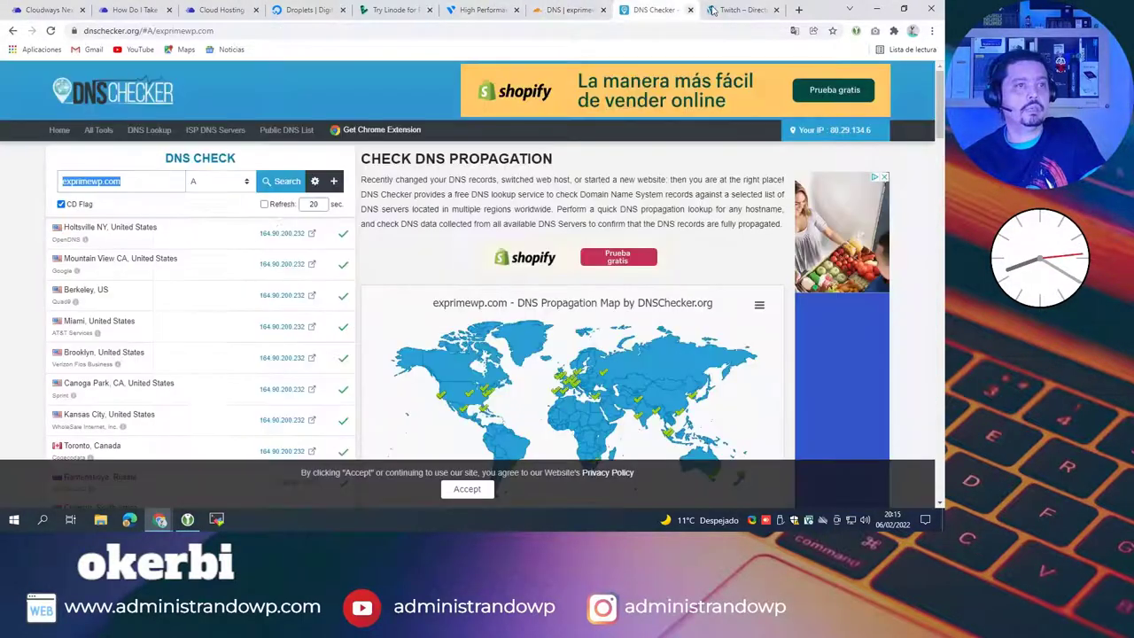
# Step: Confirm exprimewp.com loads live and copy its web address into a new browser tab
pyautogui.click(735, 10)
pyautogui.click(145, 31)
pyautogui.hotkey('ctrl', 'c')
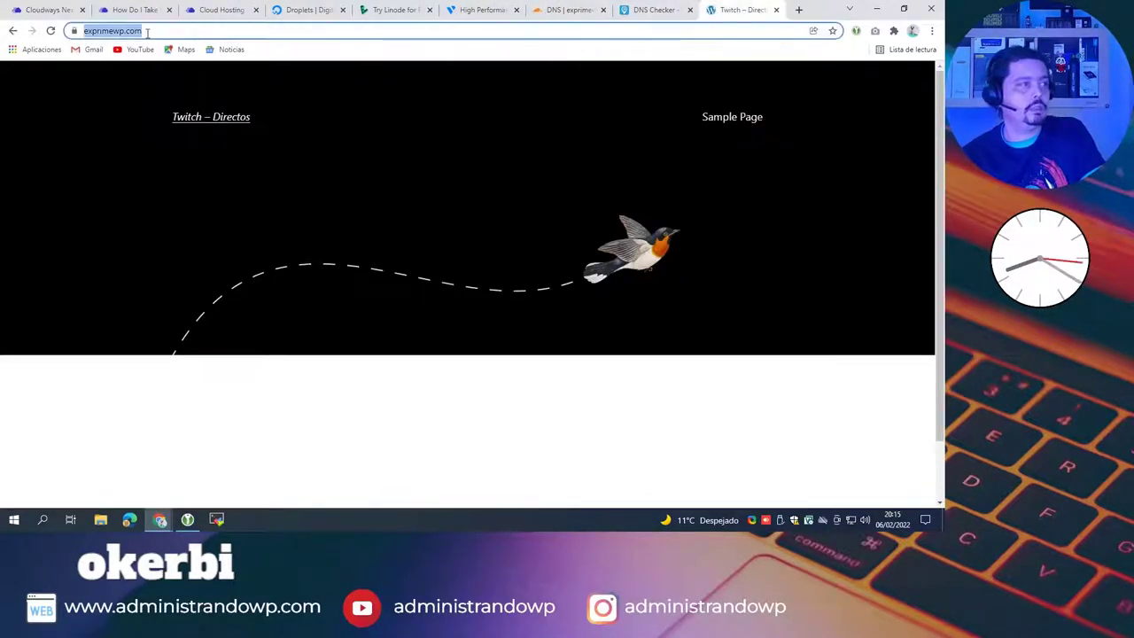
pyautogui.click(799, 10)
# Step: Search the web for 'page speed' and open PageSpeed Insights
pyautogui.write('page ')
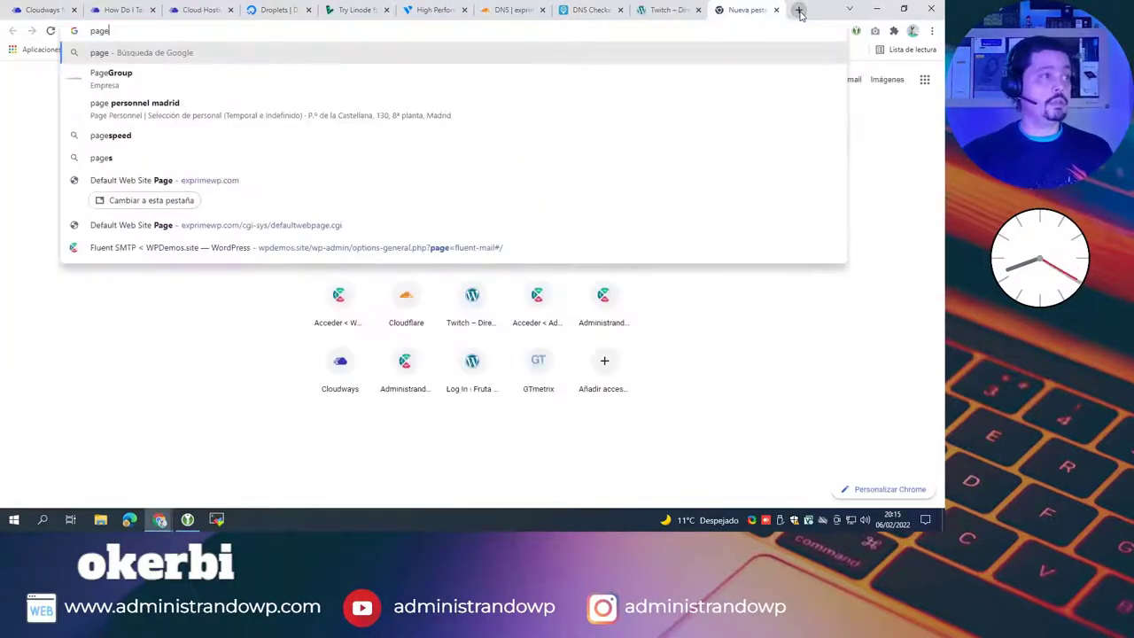
pyautogui.write('speed')
pyautogui.press('Return')
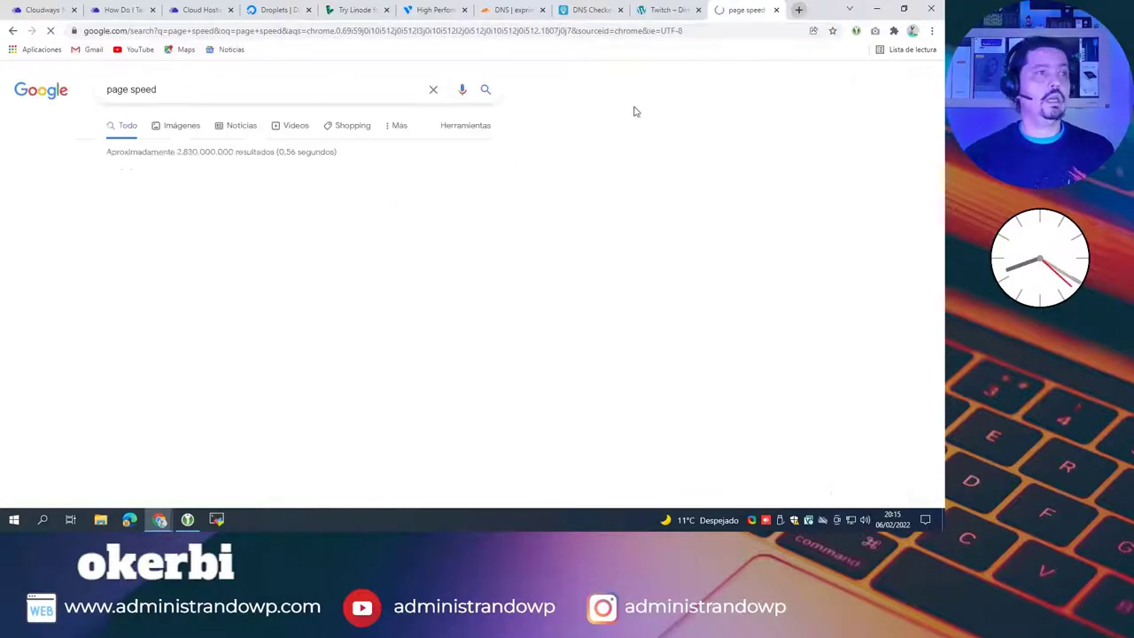
pyautogui.scroll(-3, 135, 204)
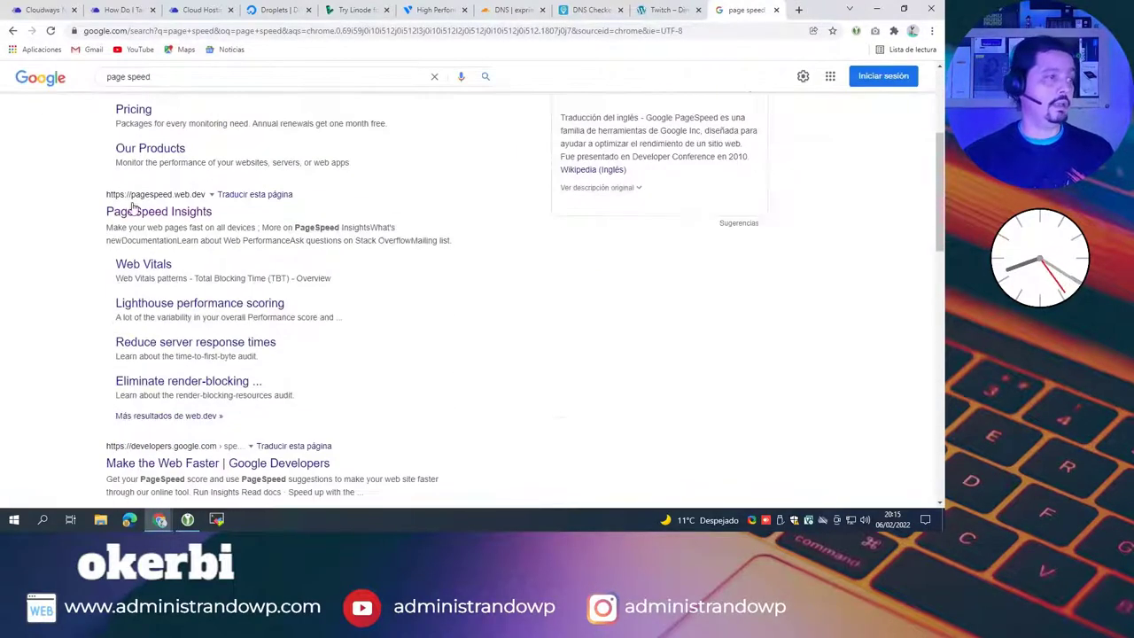
pyautogui.click(137, 215)
pyautogui.click(302, 146)
pyautogui.hotkey('ctrl', 'v')
pyautogui.click(728, 150)
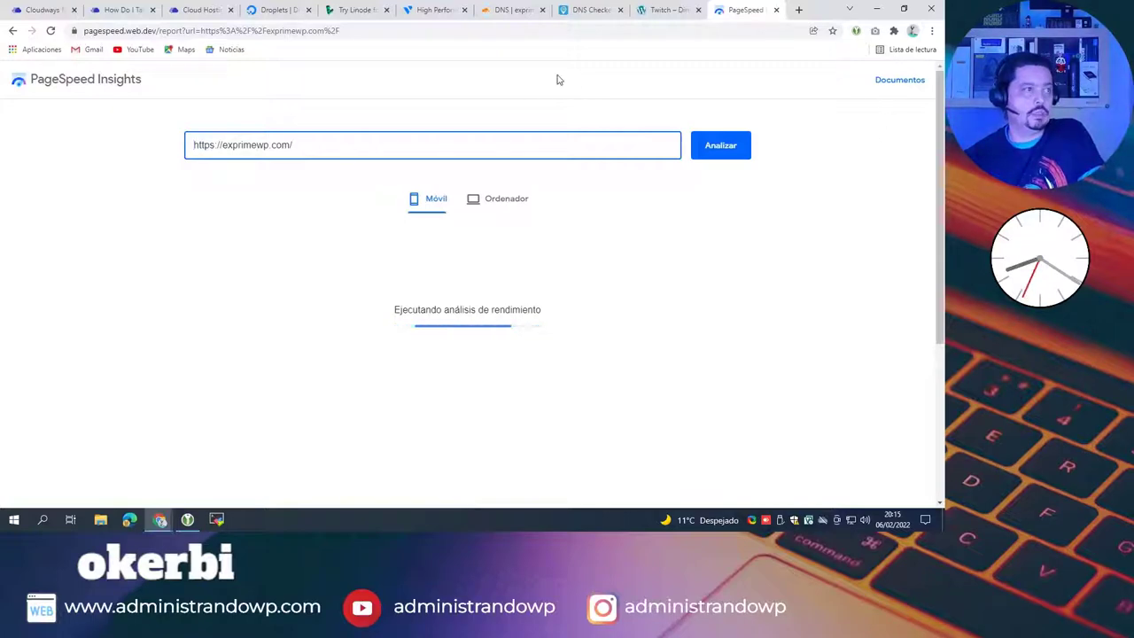
pyautogui.scroll(-3, 818, 283)
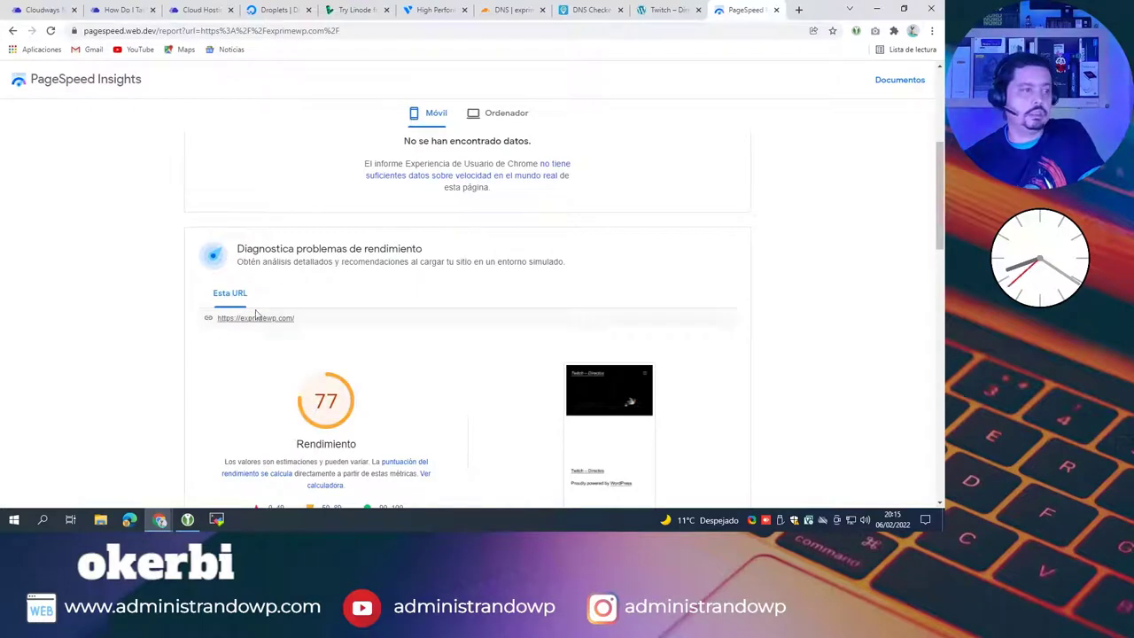
pyautogui.scroll(-2, 472, 218)
pyautogui.scroll(3, 534, 127)
# Step: View the desktop (Ordenador) performance results, scoring 99
pyautogui.click(527, 117)
pyautogui.scroll(-2, 746, 197)
pyautogui.scroll(1, 735, 198)
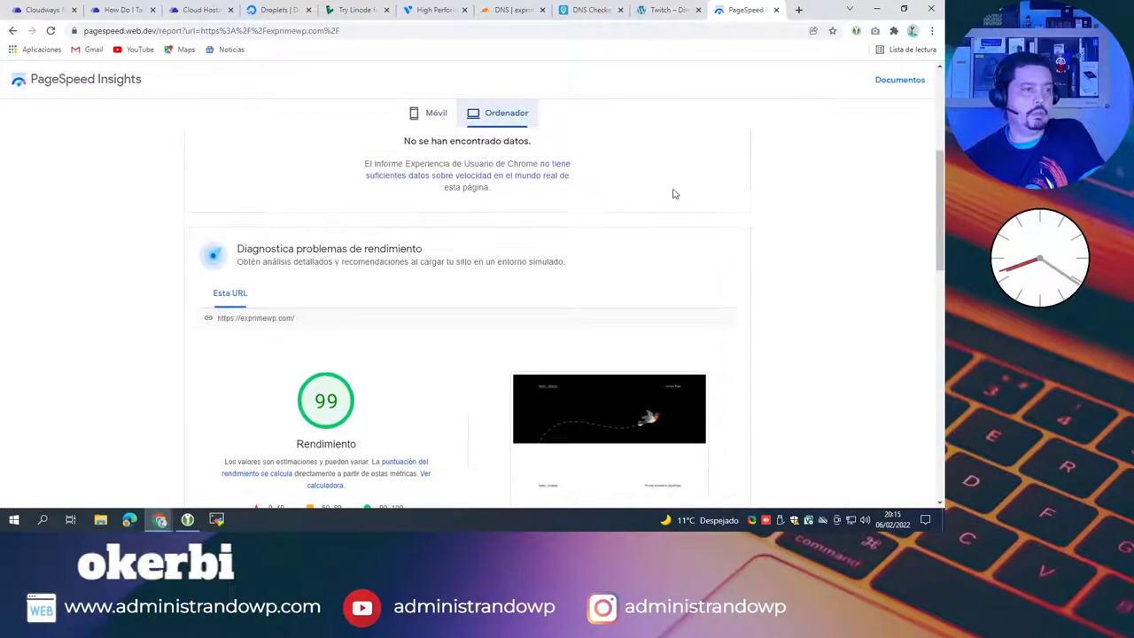
# Step: Review the mobile (Móvil) report: score 77, First Contentful Paint 0.9 s, CLS 0.515
pyautogui.click(443, 120)
pyautogui.scroll(-3, 744, 232)
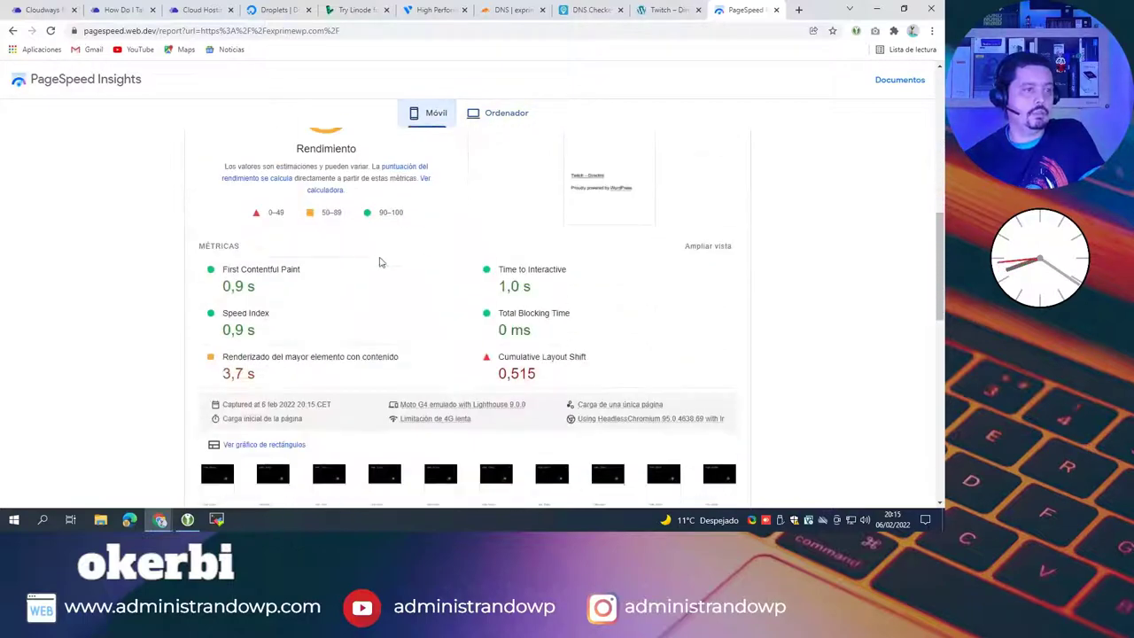
pyautogui.scroll(-1, 377, 260)
pyautogui.scroll(-10, 482, 318)
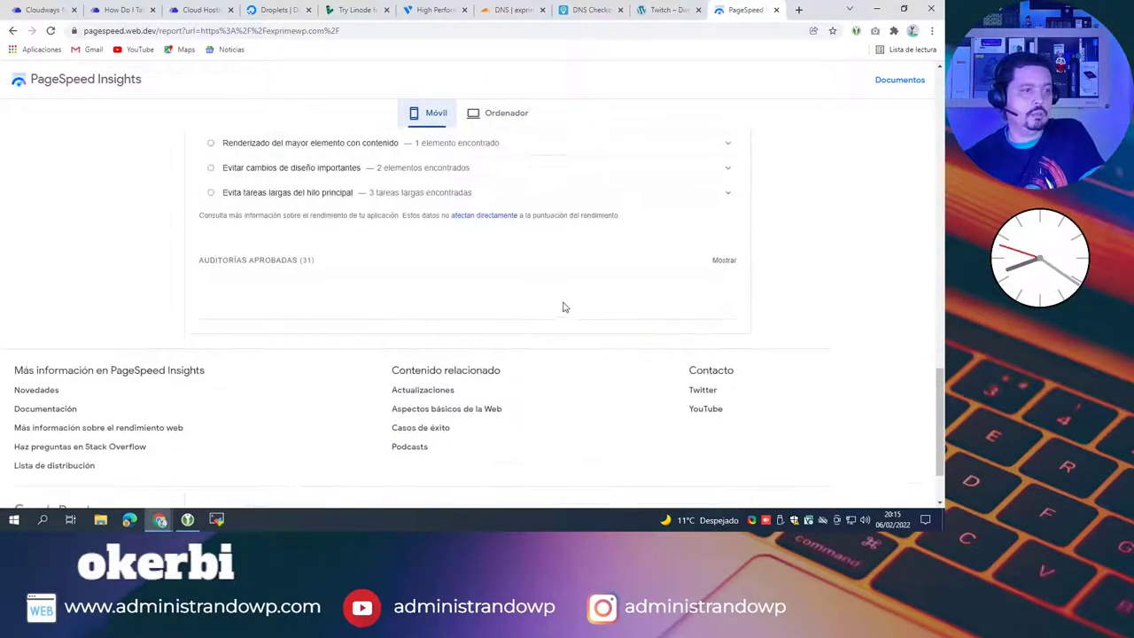
pyautogui.scroll(12, 566, 307)
pyautogui.scroll(-4, 397, 219)
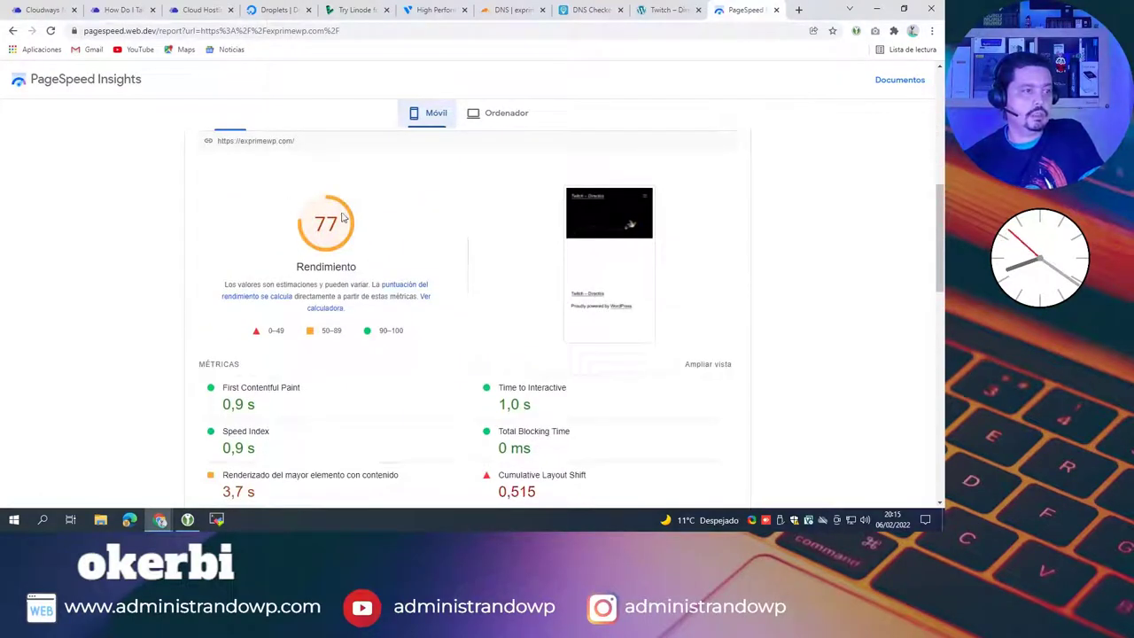
pyautogui.scroll(-3, 381, 255)
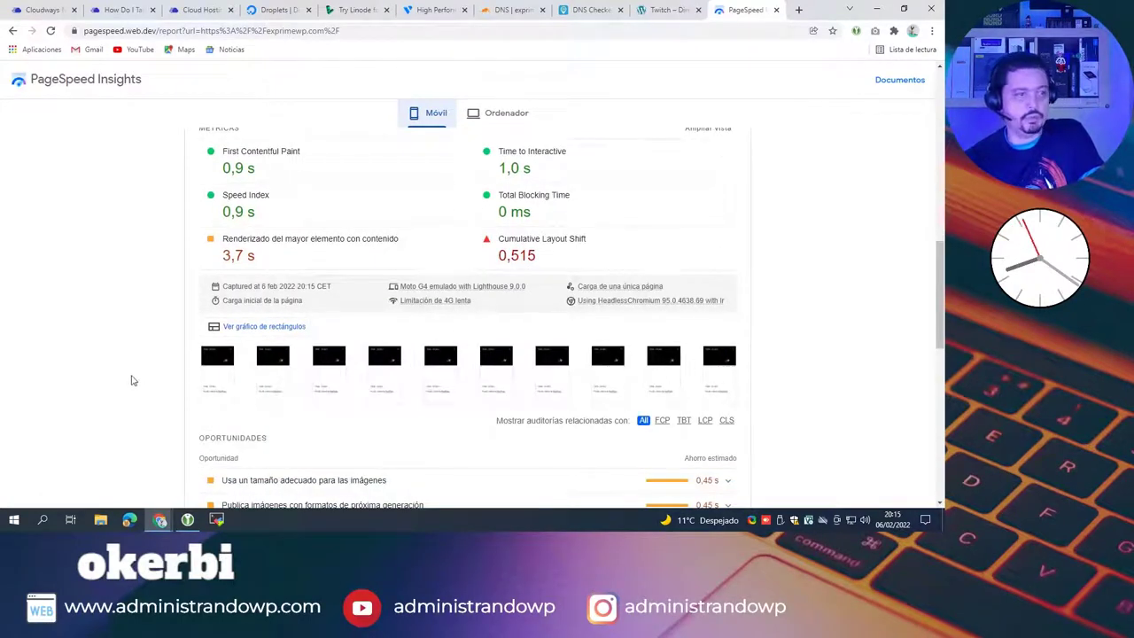
pyautogui.scroll(6, 646, 278)
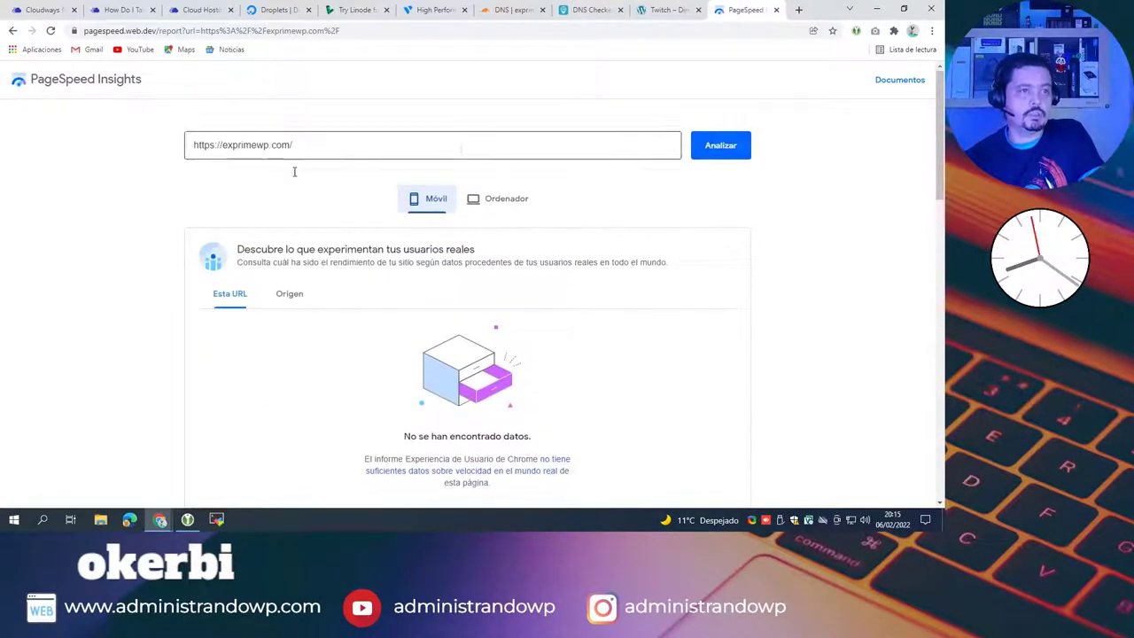
pyautogui.scroll(-5, 421, 315)
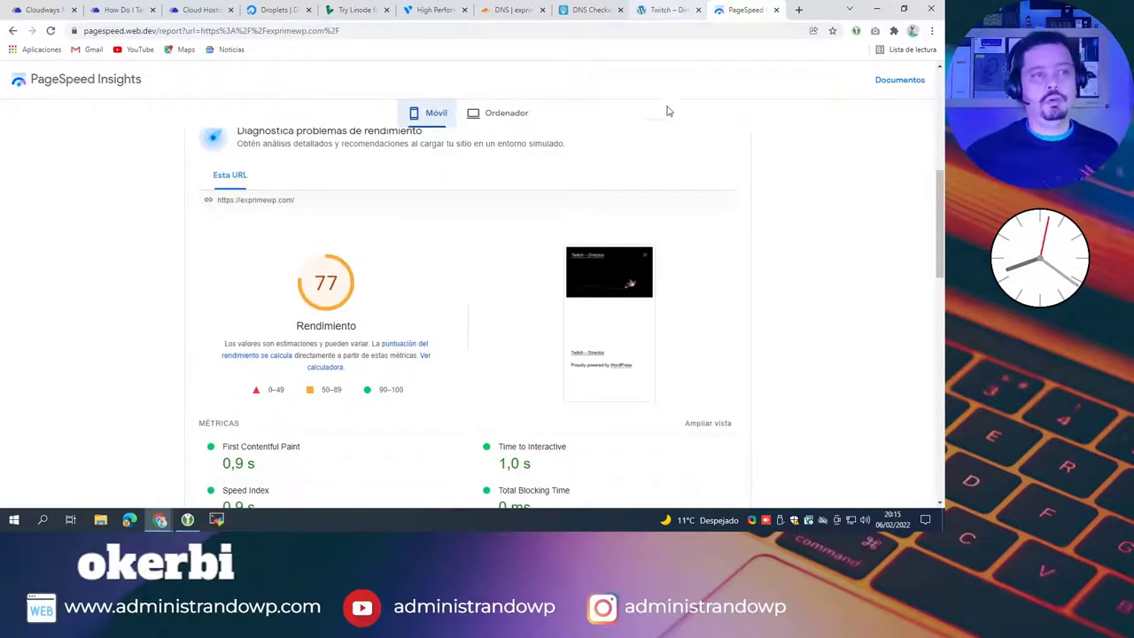
# Step: Return to the twitch-wp-01 application in Cloudways and open its Access Details
pyautogui.click(664, 18)
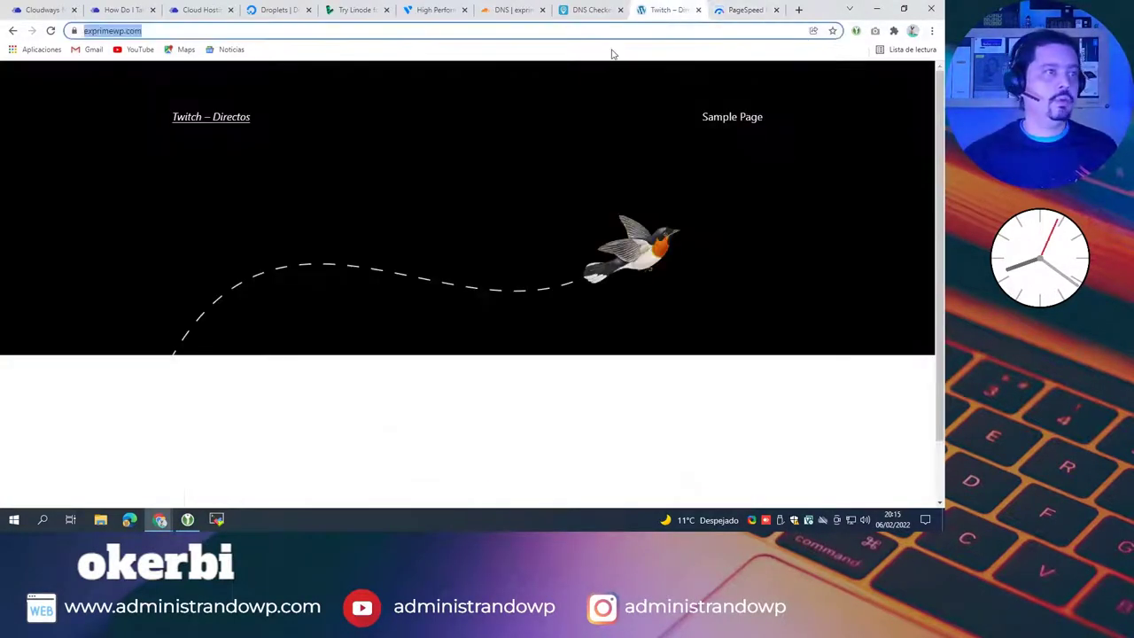
pyautogui.click(124, 10)
pyautogui.click(40, 9)
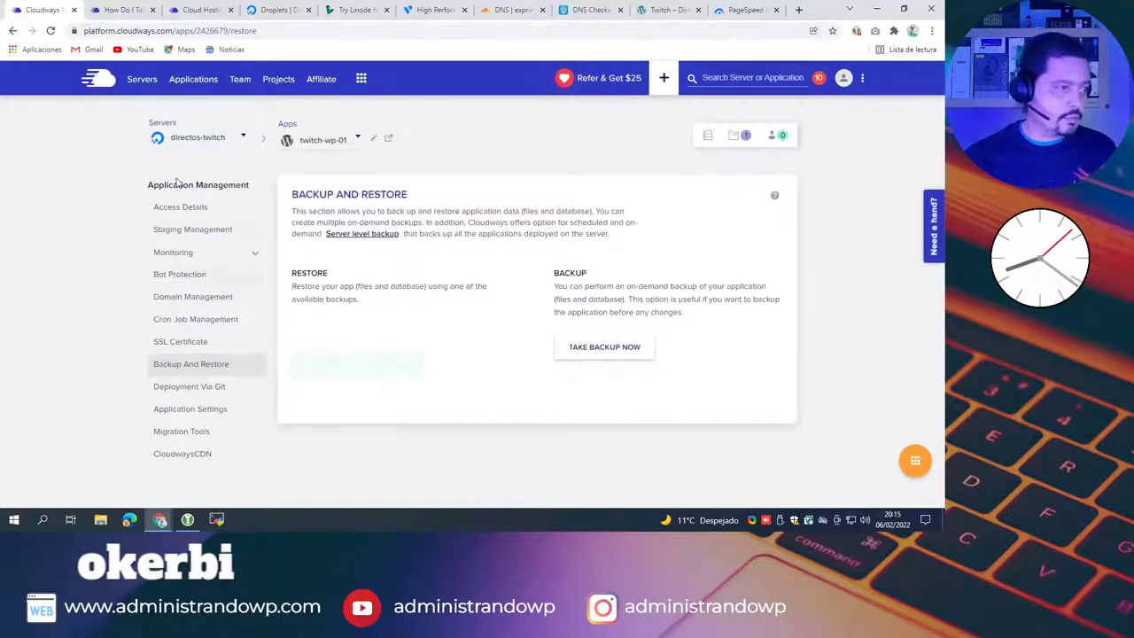
pyautogui.click(167, 213)
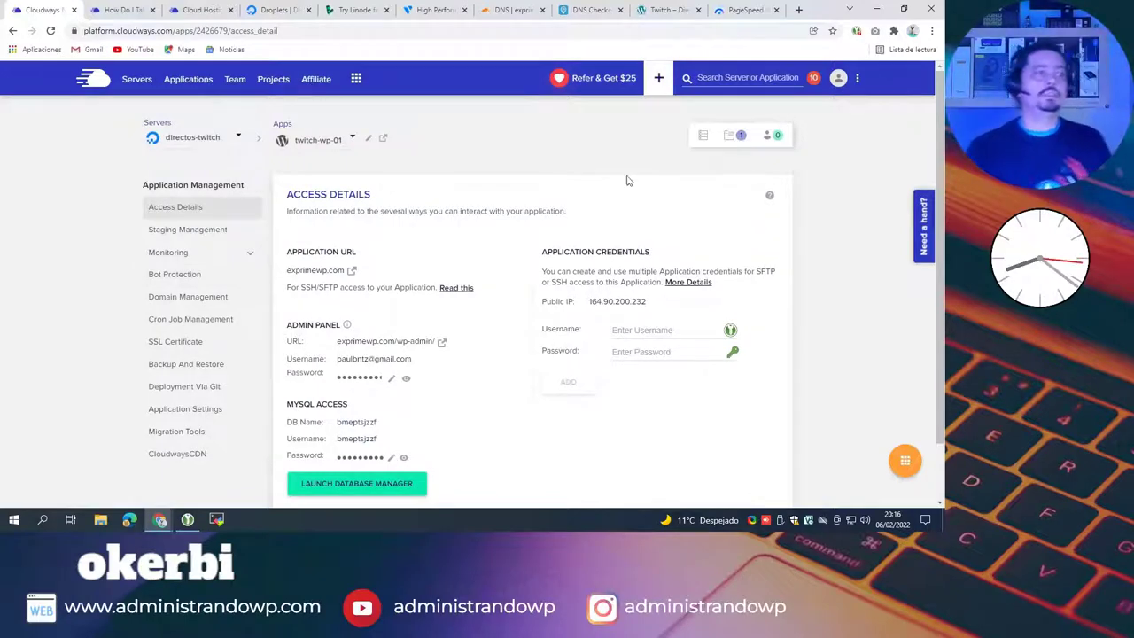
# Step: Open the twitch-wp-01 Staging Management page and check the time on the system calendar
pyautogui.click(182, 232)
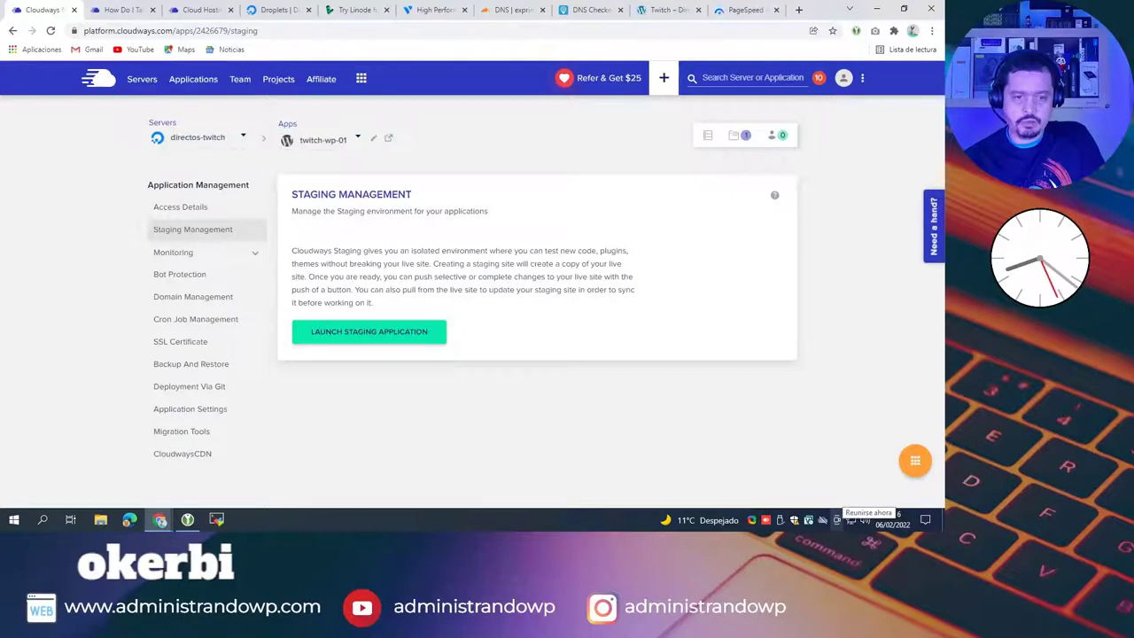
pyautogui.click(899, 522)
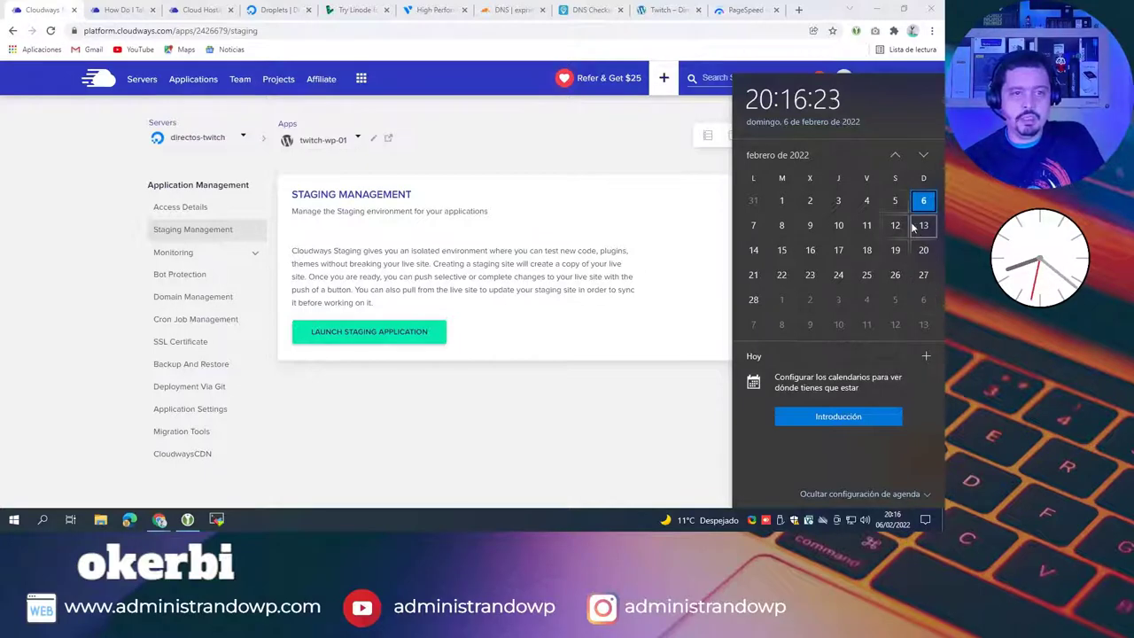
pyautogui.click(678, 439)
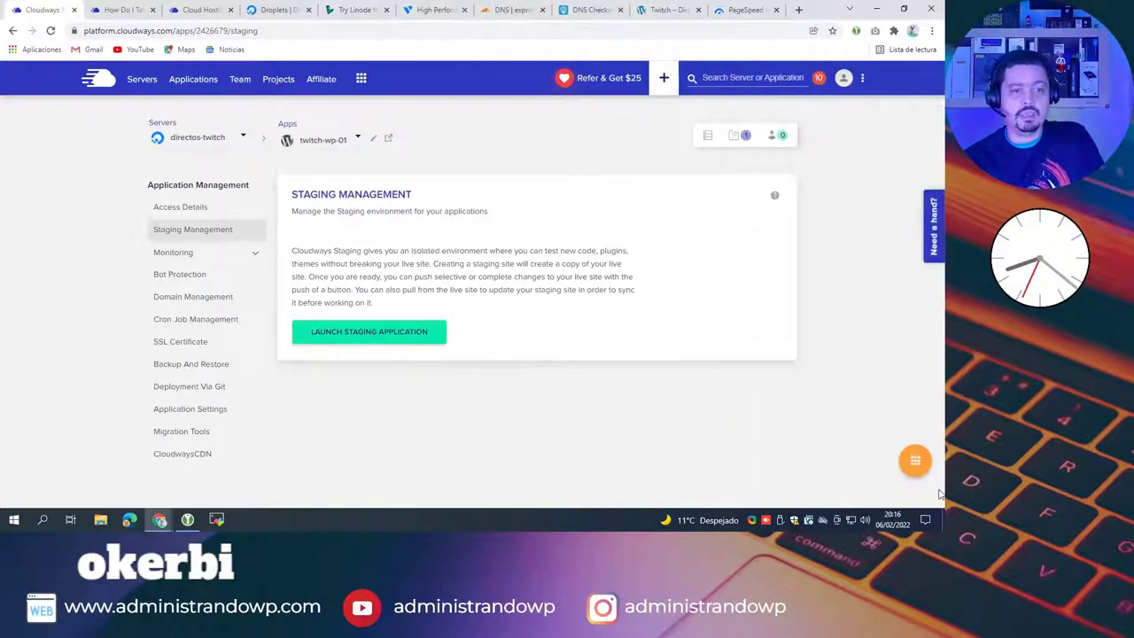
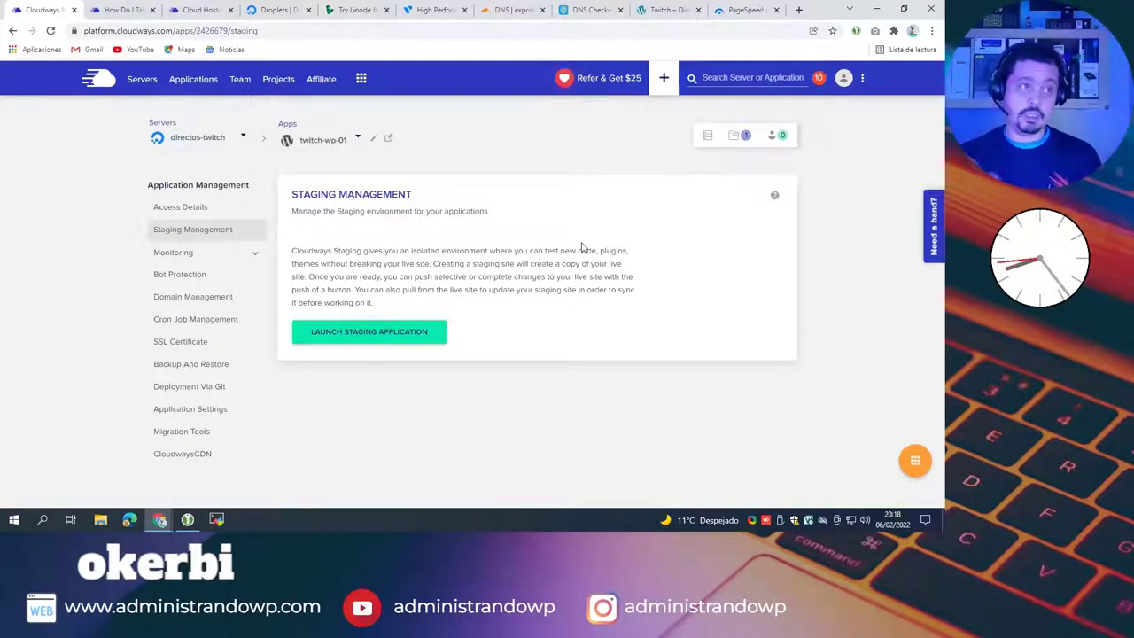
# Step: Load administrandowp.com in a new tab, browse its homepage, then open another tab with the Google start page
pyautogui.click(799, 11)
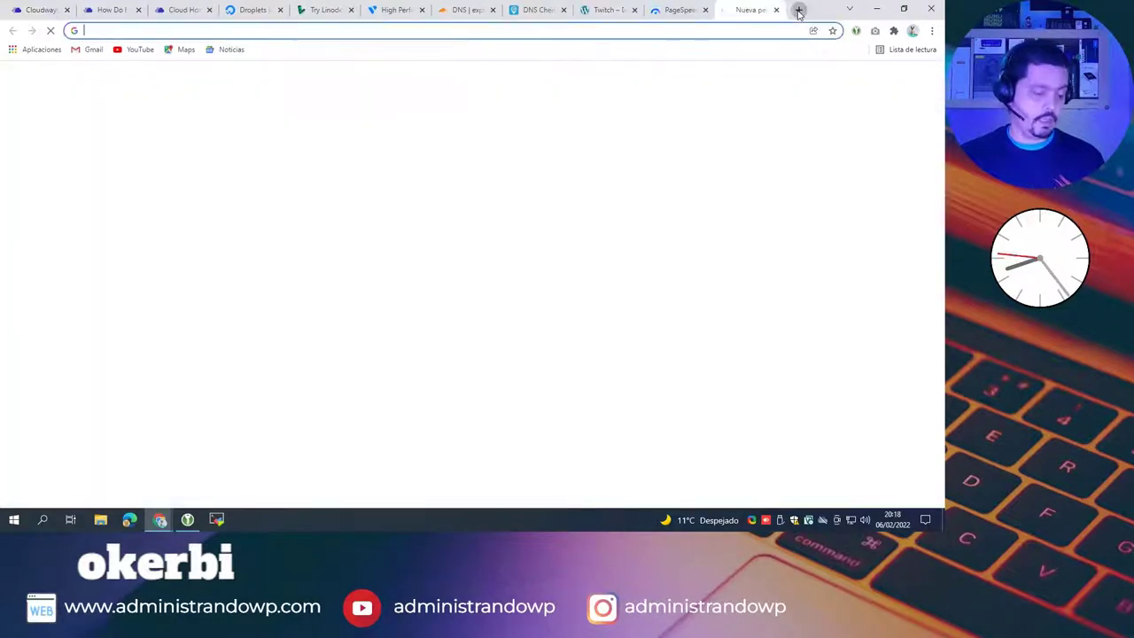
pyautogui.write('www.ad')
pyautogui.press('Return')
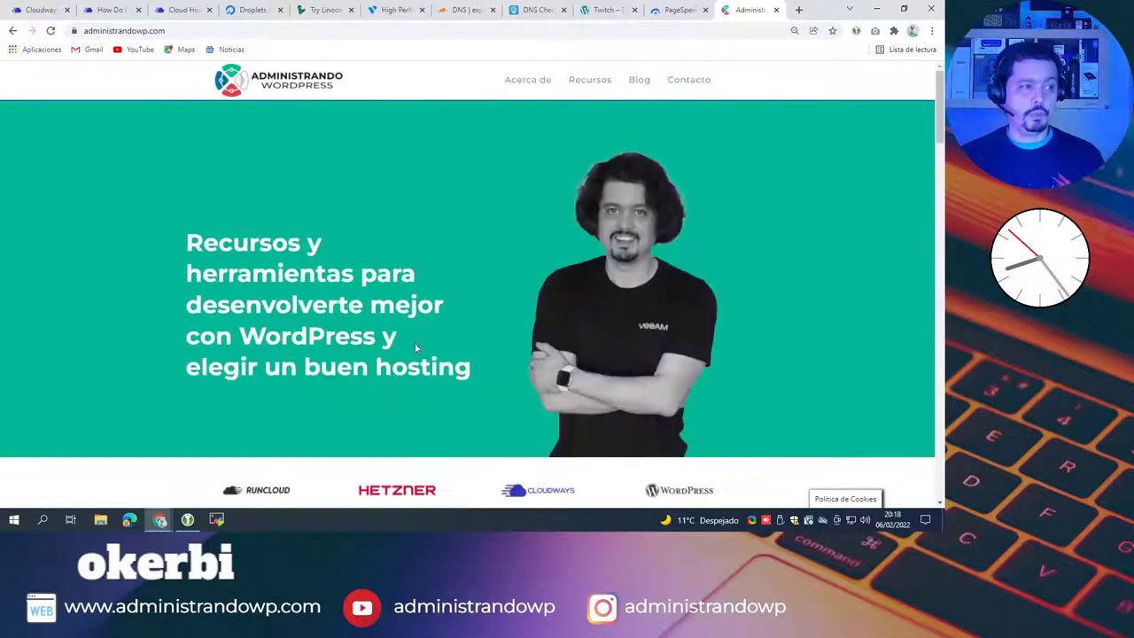
pyautogui.scroll(-1, 460, 286)
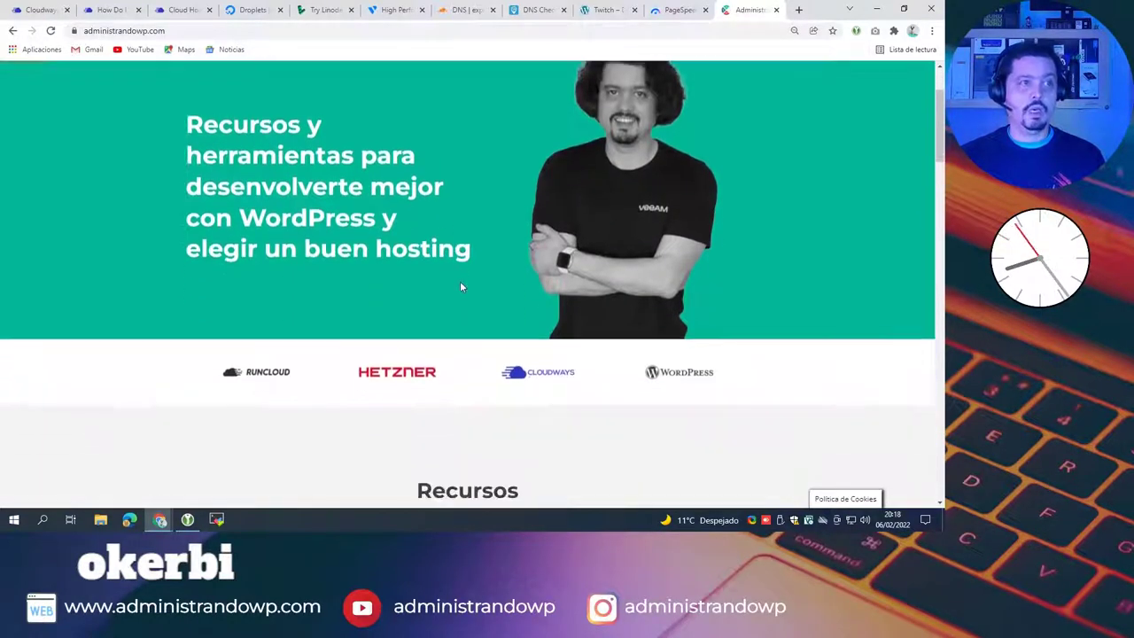
pyautogui.scroll(1, 471, 241)
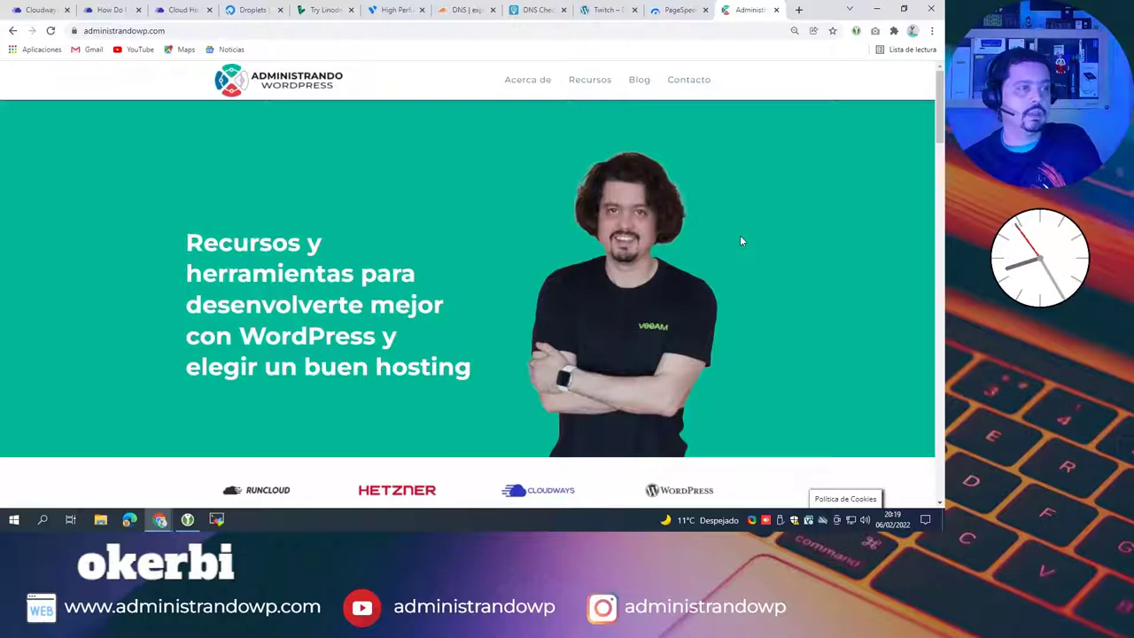
pyautogui.click(798, 10)
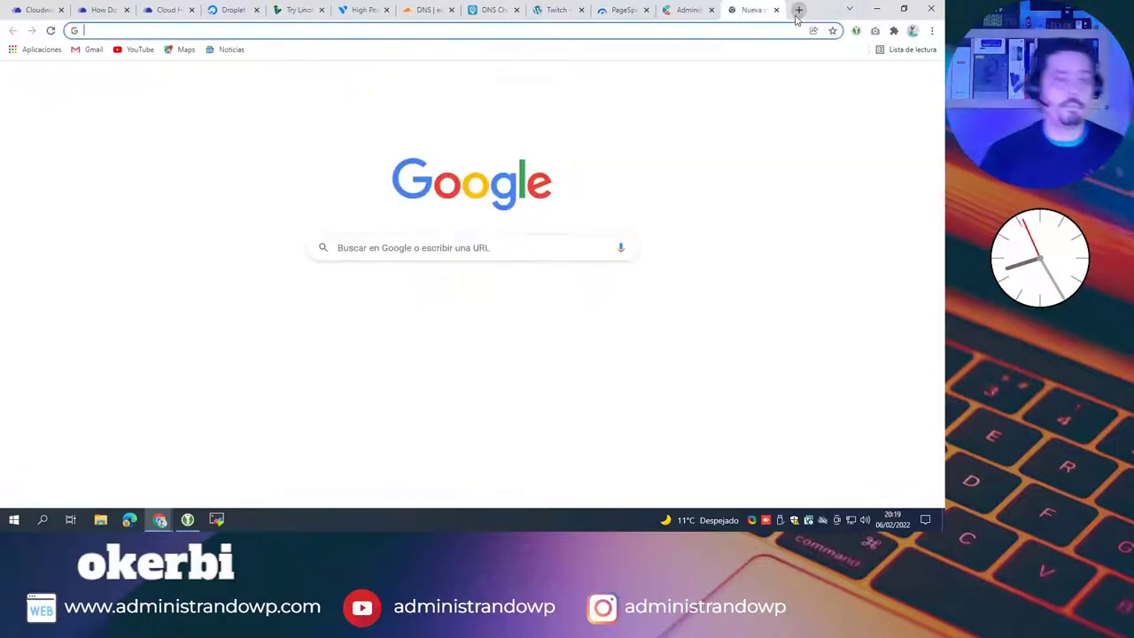